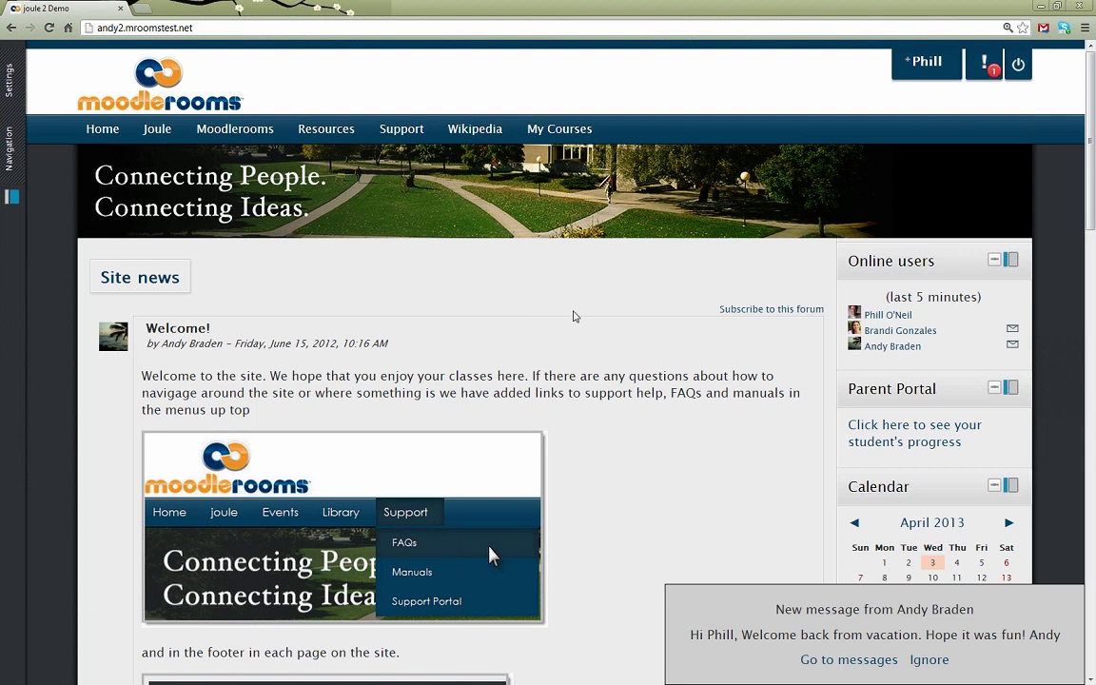
Open the alerts list in the page header to check for new messages, and close it again.
double_click(599, 308)
left_click(599, 308)
left_click(985, 64)
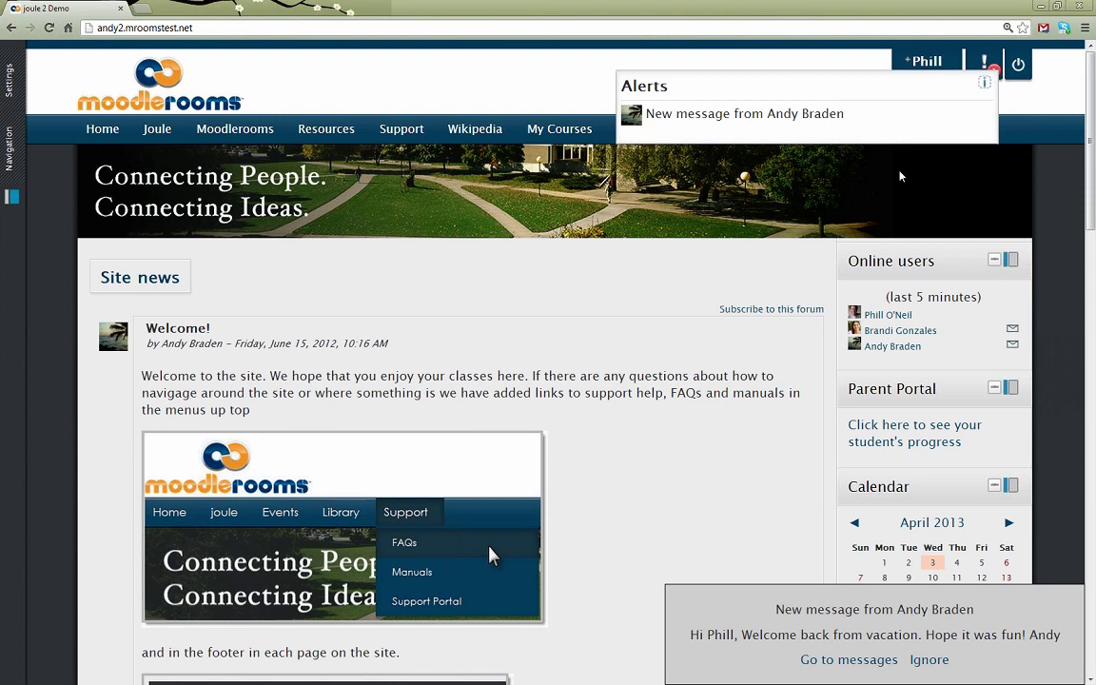
left_click(700, 262)
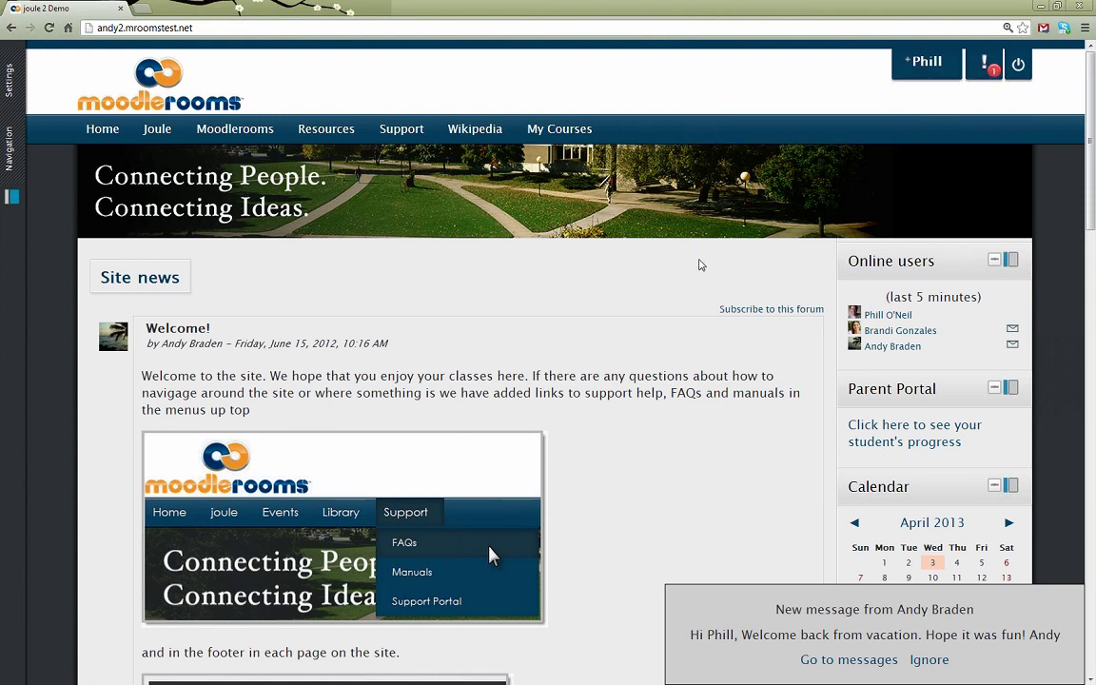
Examine the Activity stream block on the site's front page.
scroll(700, 264, "down", 1)
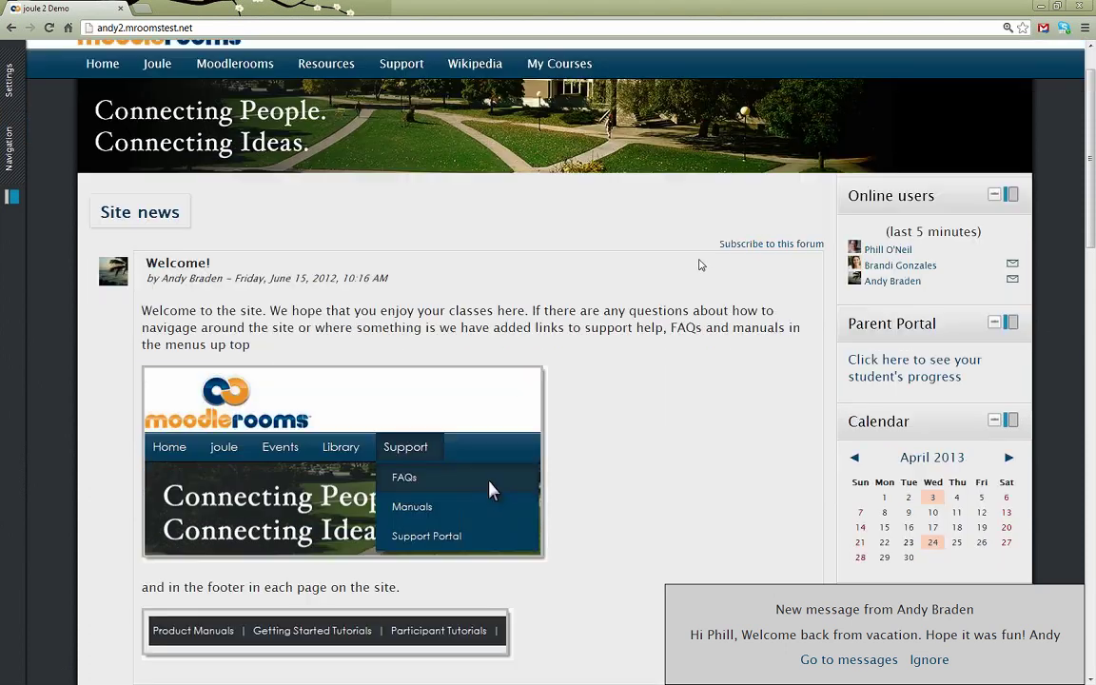
scroll(700, 265, "down", 3)
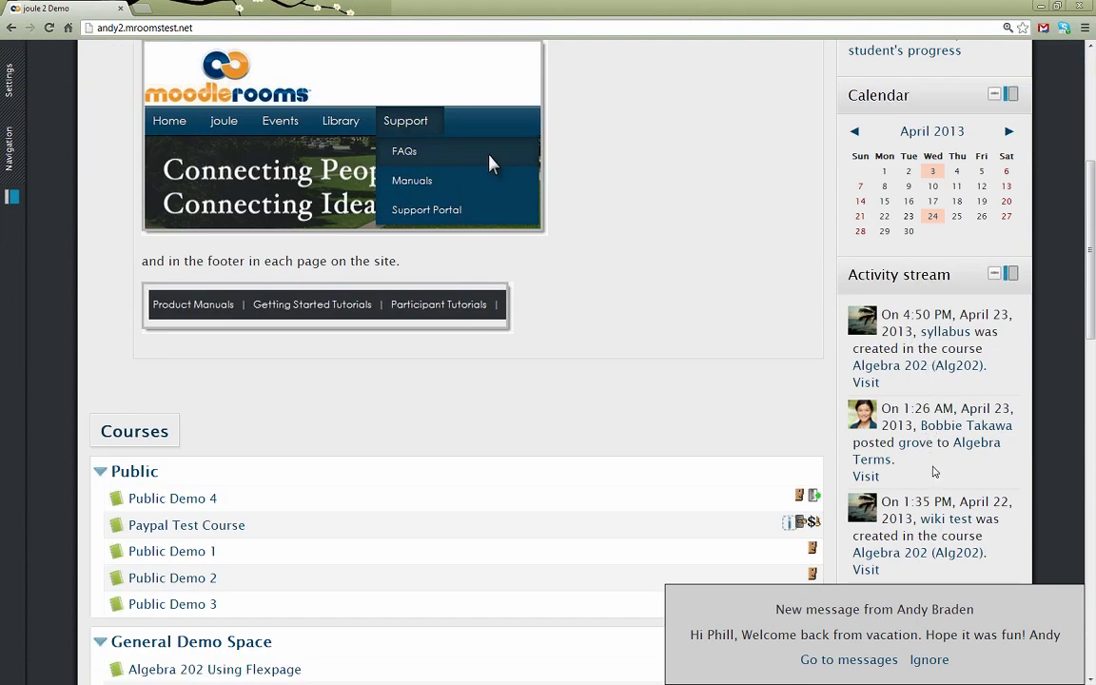
scroll(933, 471, "down", 1)
scroll(933, 467, "down", 1)
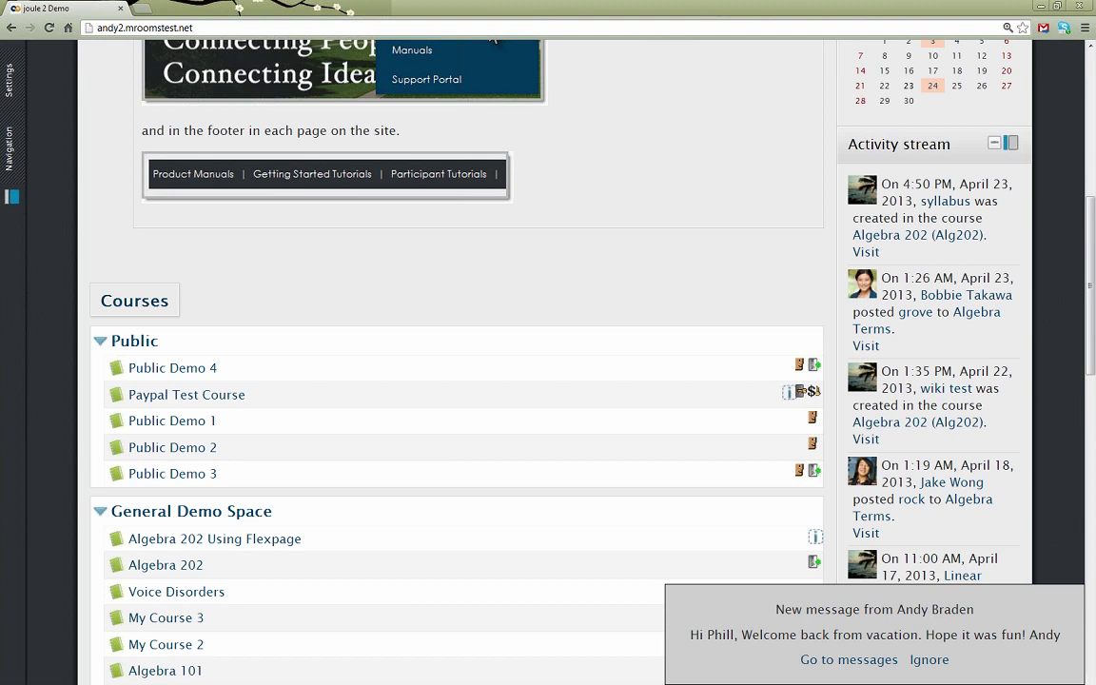
Switch to the Internet Explorer window with the other account, maximize it, and examine the Activity stream on its front page.
key("alt+Tab")
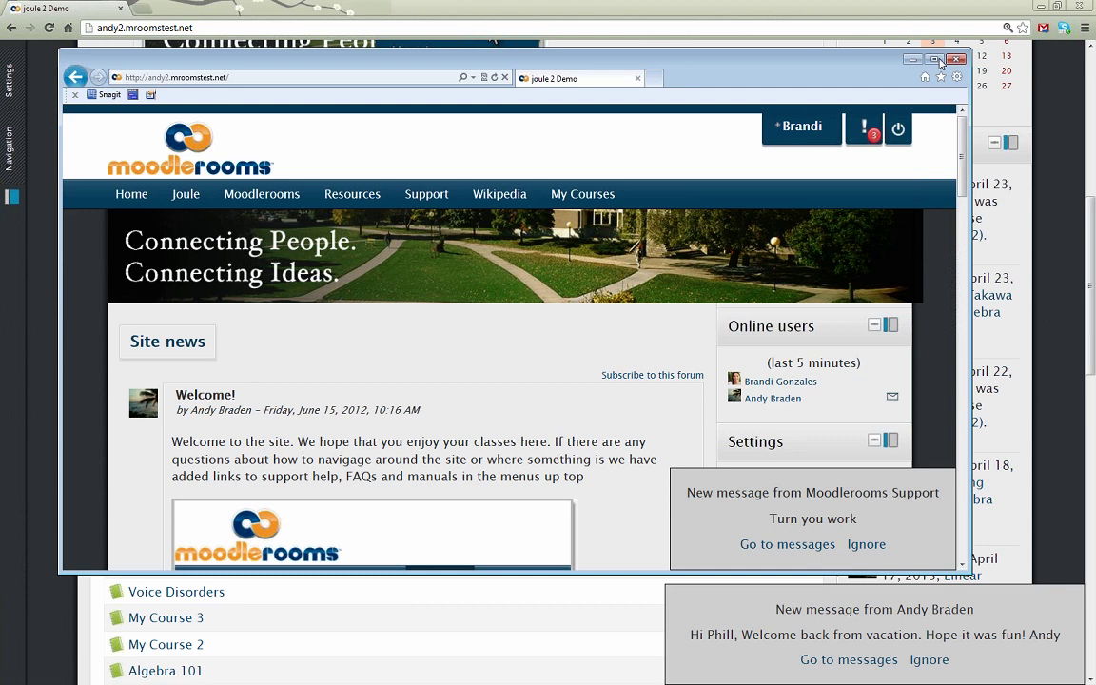
left_click(936, 60)
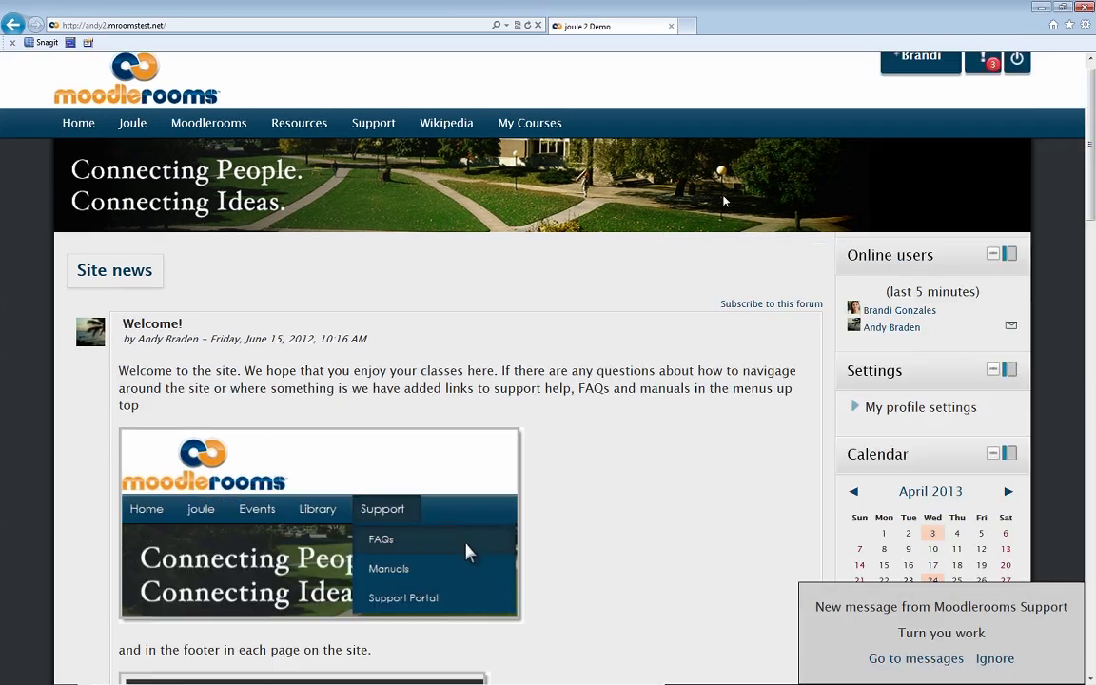
scroll(723, 200, "down", 5)
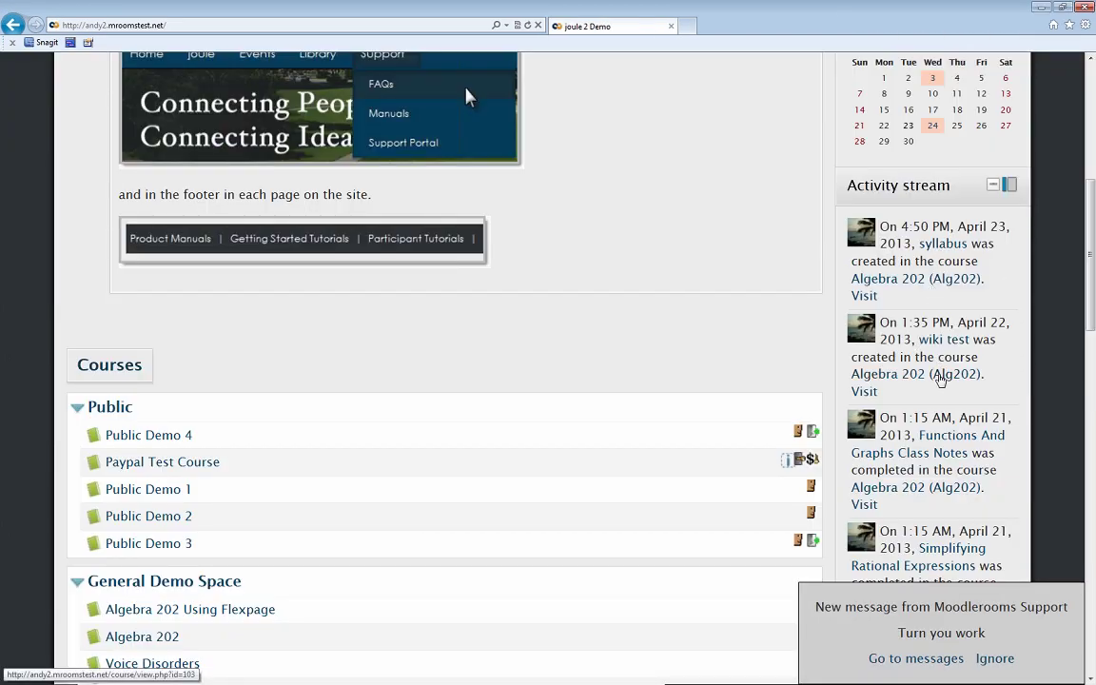
scroll(940, 378, "down", 1)
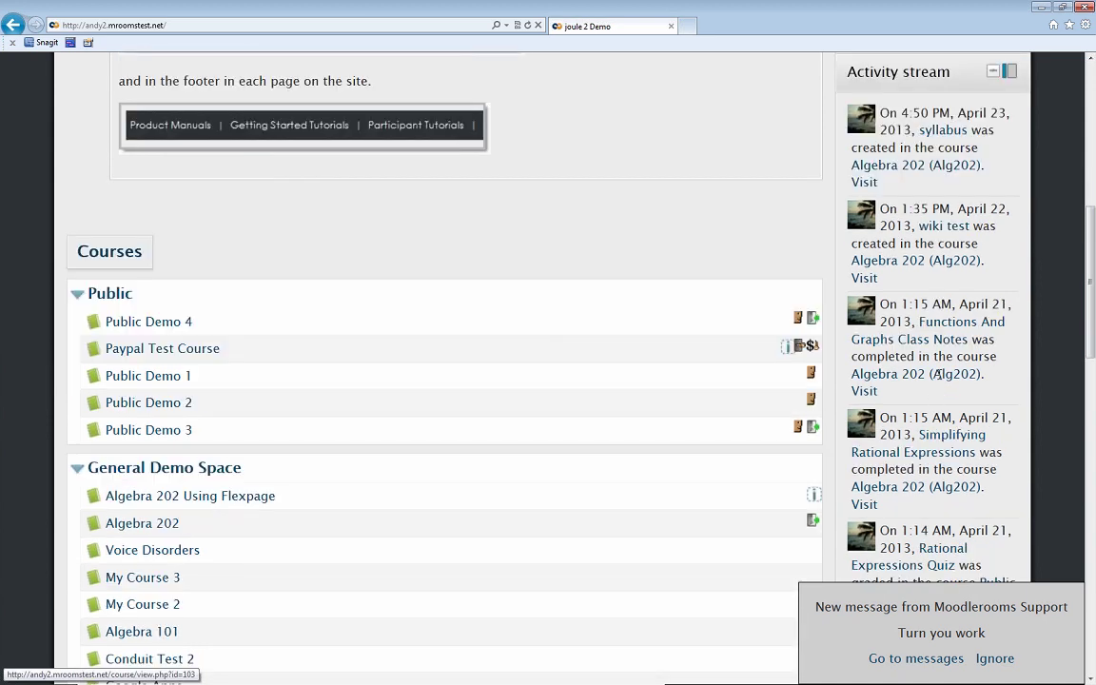
scroll(937, 374, "down", 4)
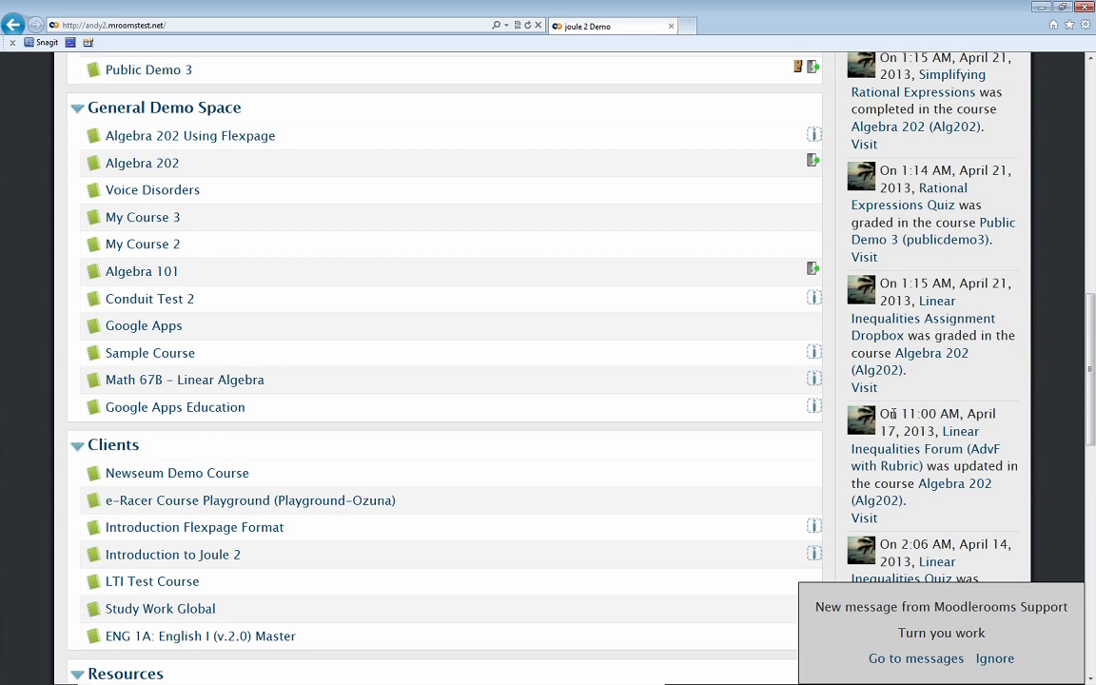
scroll(888, 415, "down", 1)
scroll(891, 411, "down", 2)
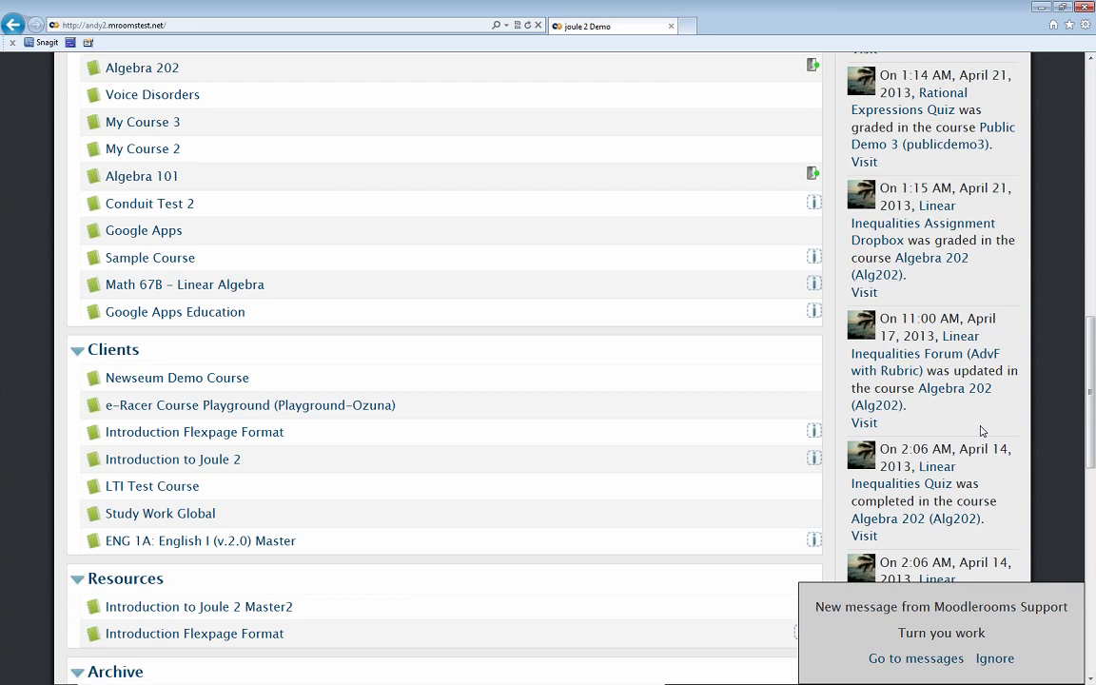
scroll(982, 431, "up", 1)
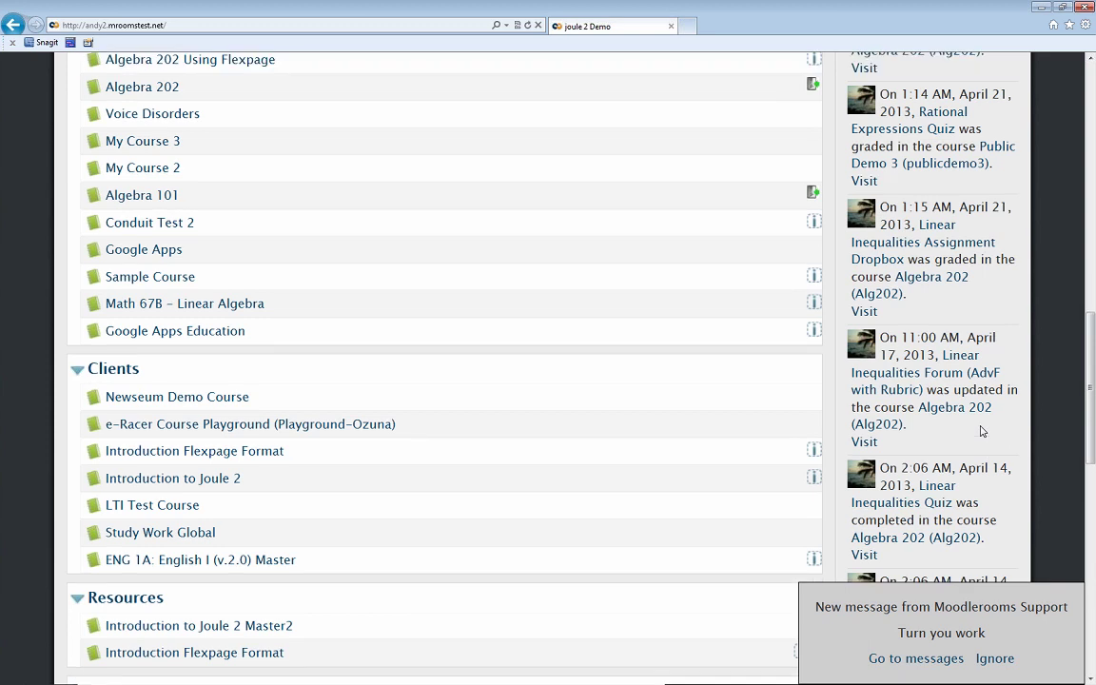
scroll(983, 431, "up", 3)
scroll(976, 430, "up", 4)
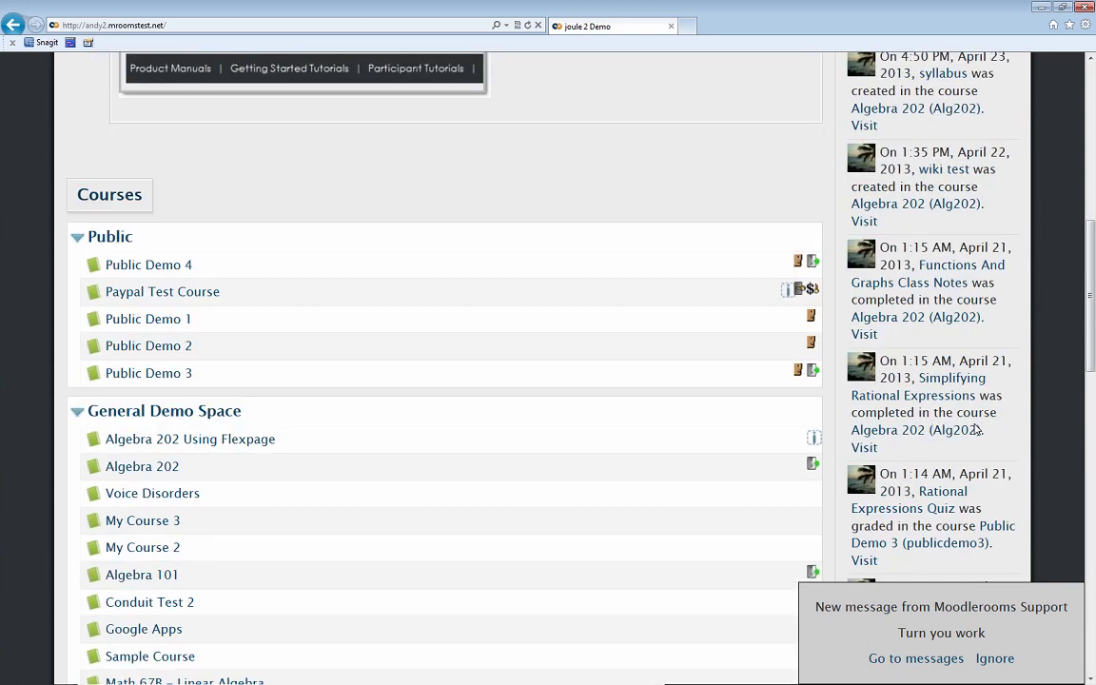
scroll(976, 430, "up", 7)
scroll(971, 423, "up", 3)
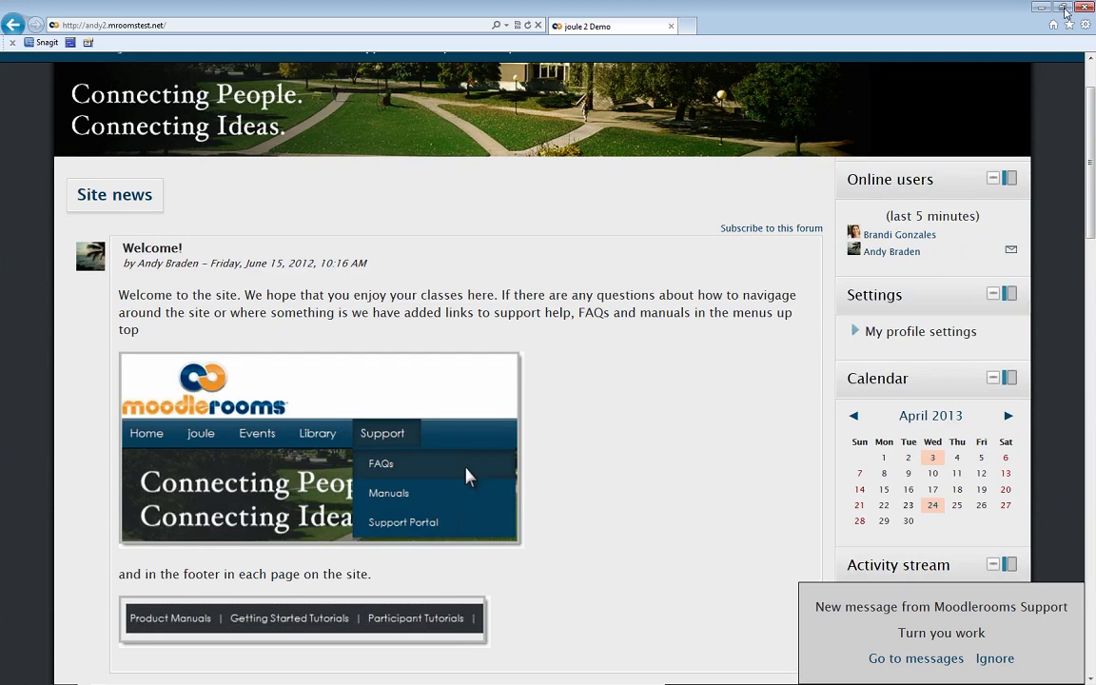
Restore and minimize the Internet Explorer window, and go to the messages from the new-message notification in Chrome.
left_click(1064, 8)
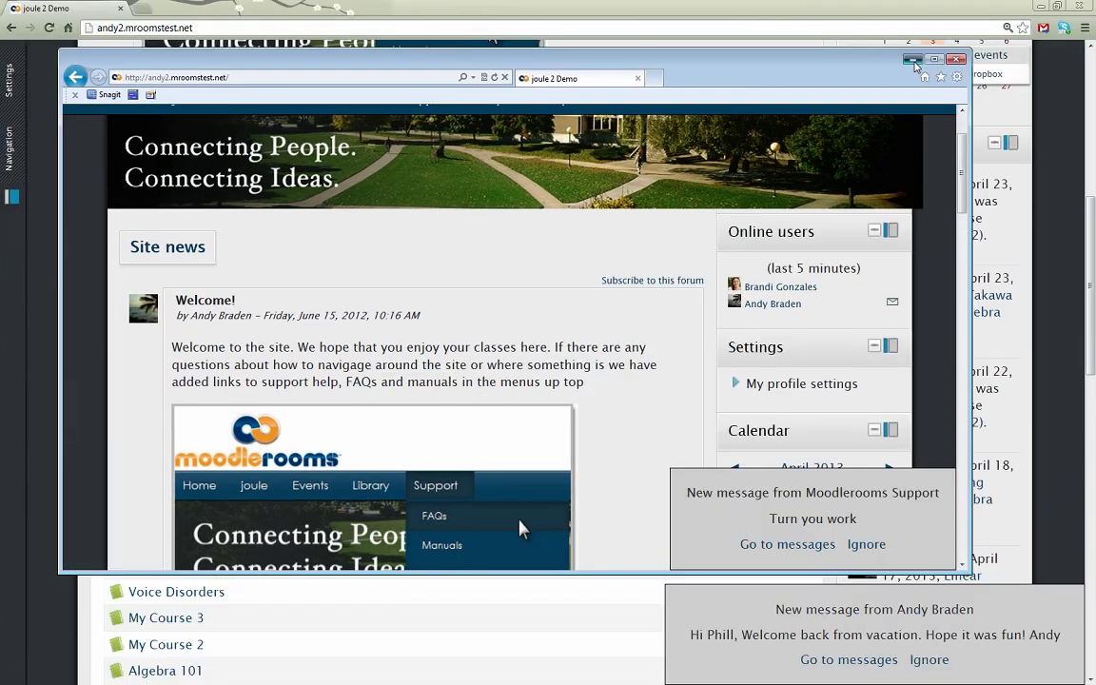
left_click(913, 60)
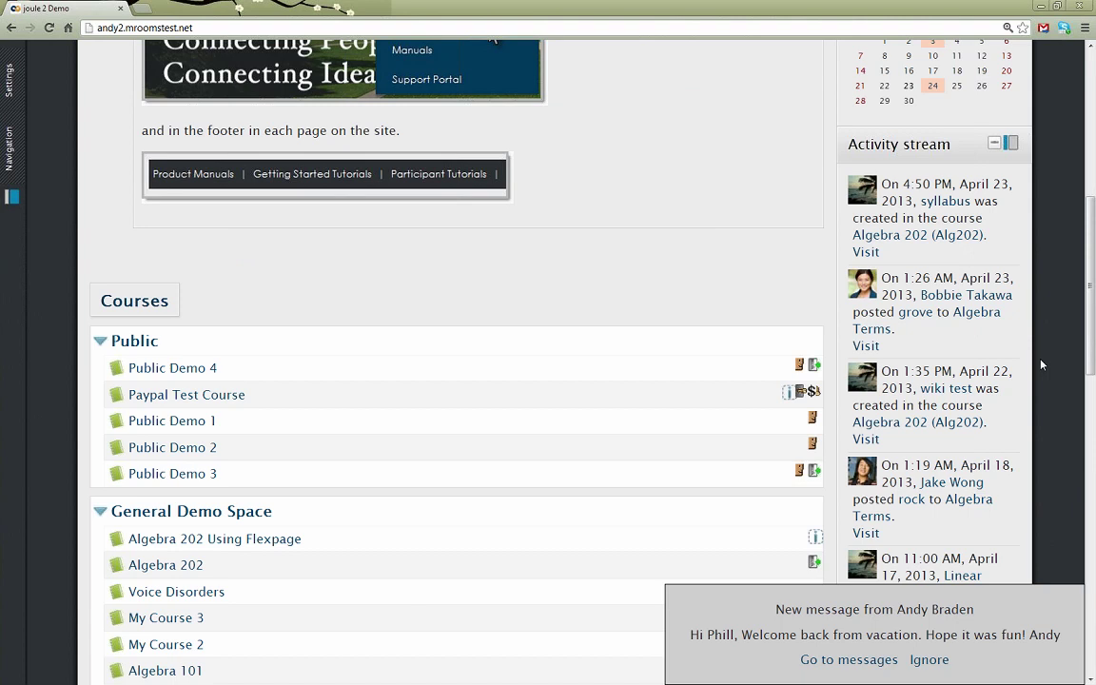
scroll(1041, 365, "up", 1)
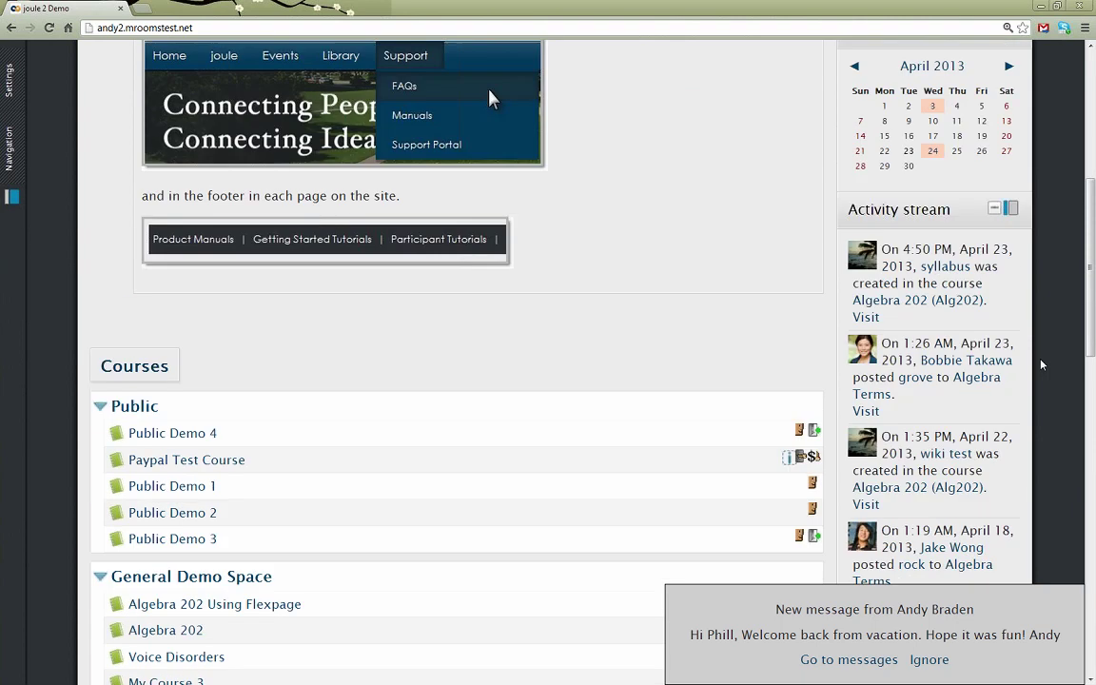
scroll(847, 239, "up", 7)
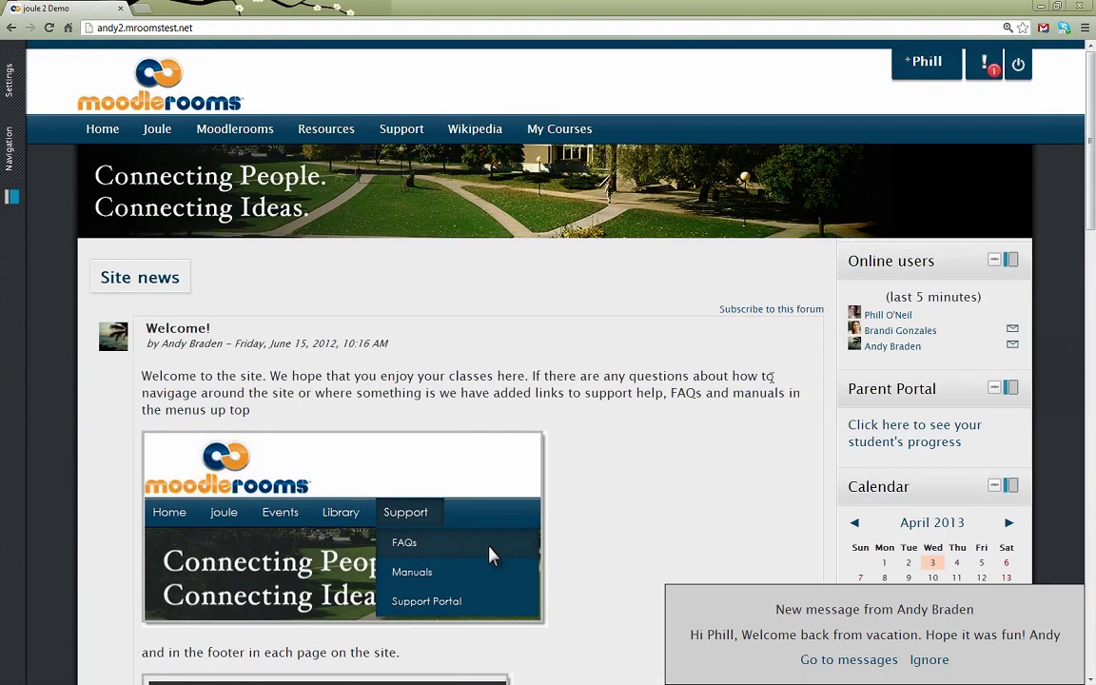
left_click(816, 658)
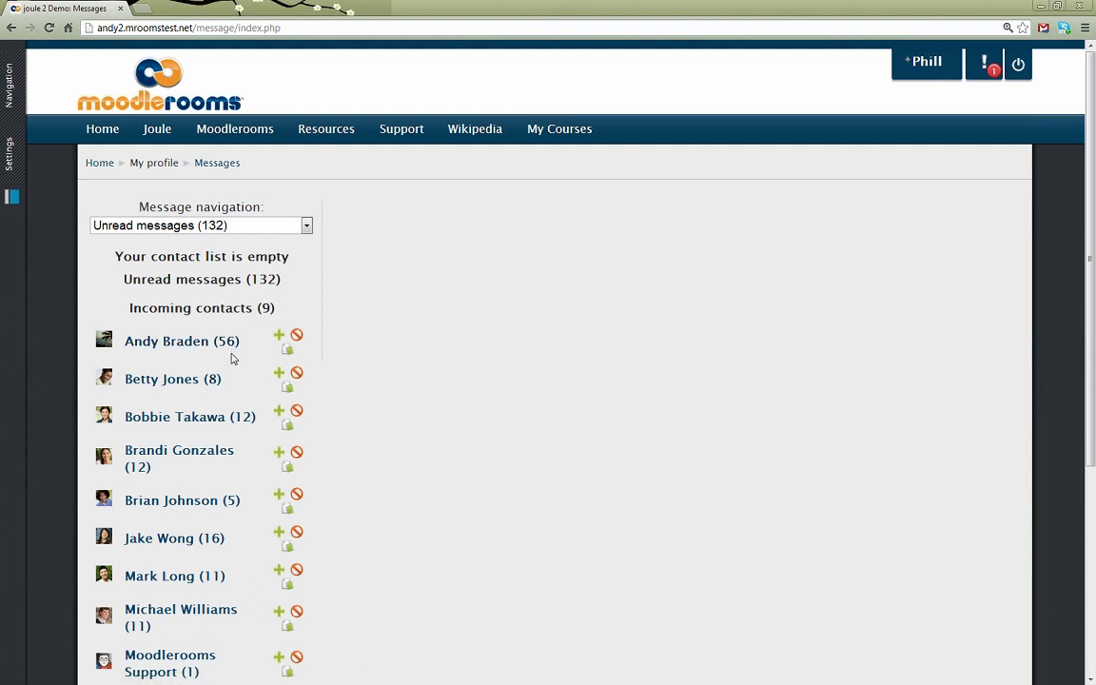
Review the incoming contacts with unread messages and open the Moodlerooms Support conversation.
scroll(233, 362, "down", 3)
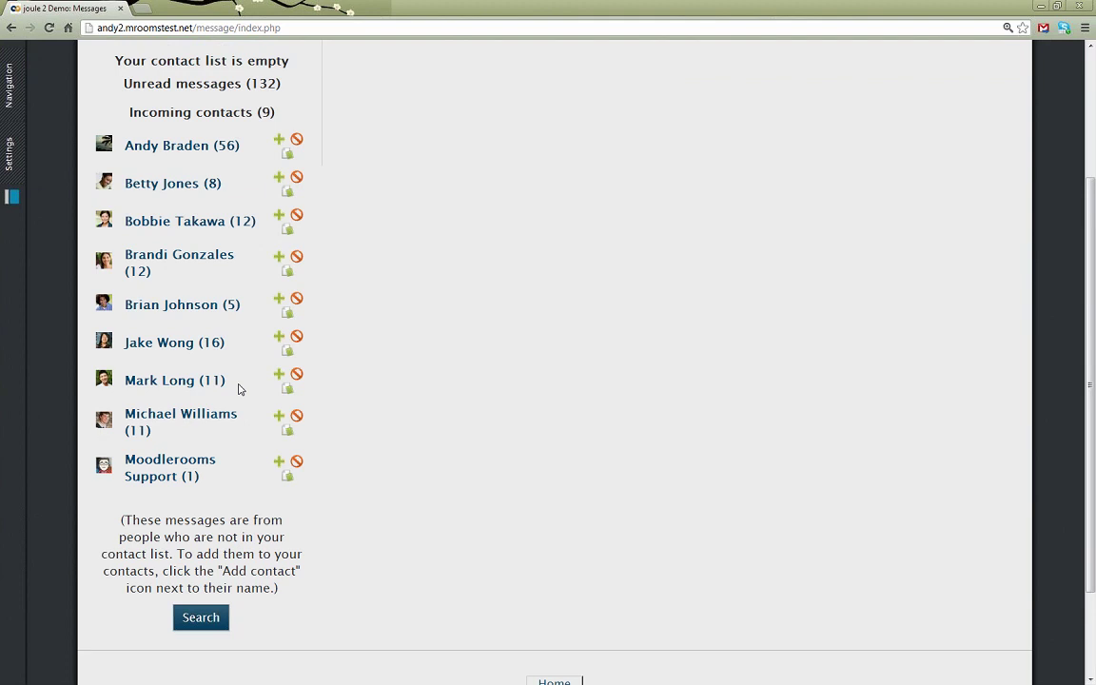
scroll(239, 386, "up", 2)
left_click(191, 591)
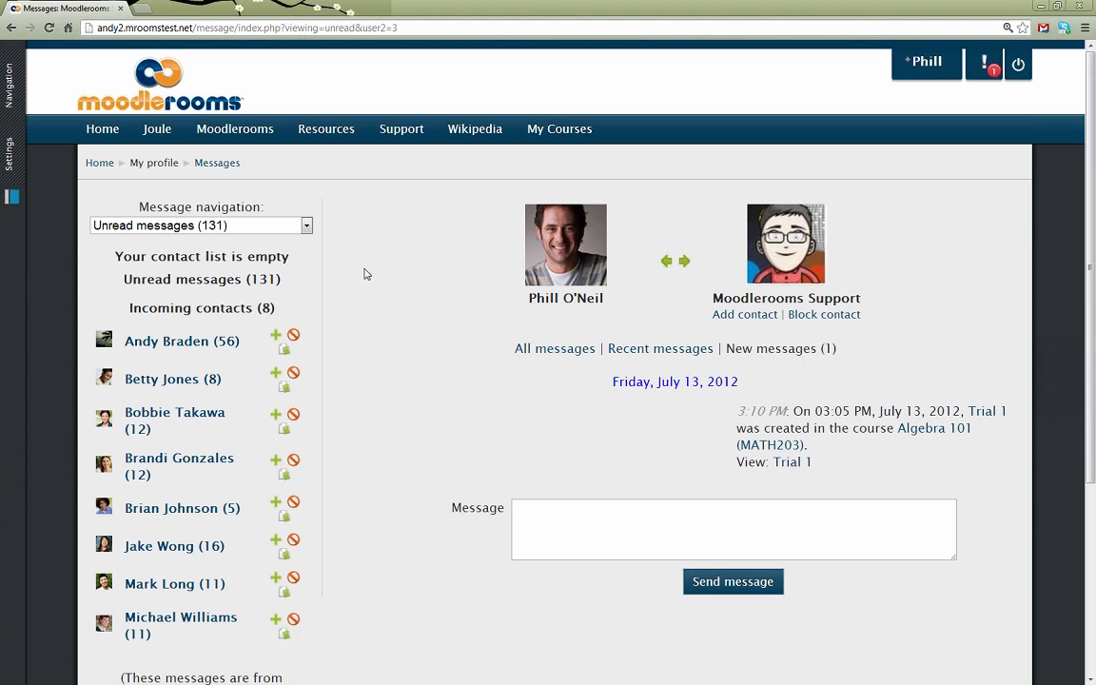
scroll(449, 311, "down", 2)
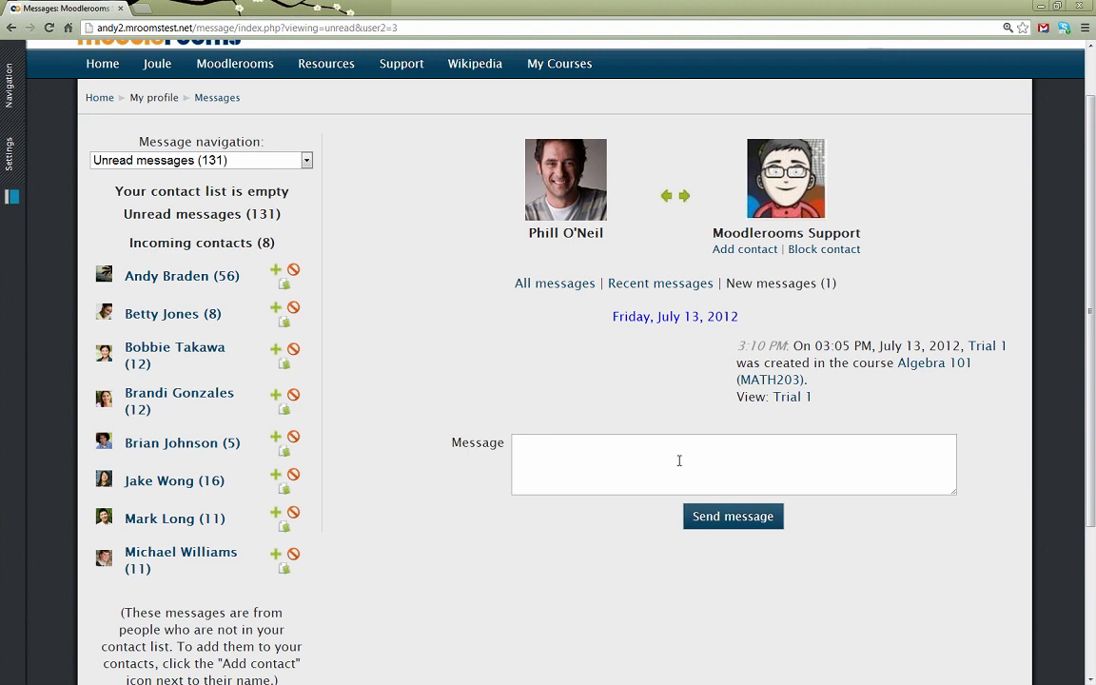
Open the conversation of the last incoming contact and examine the grade-change and glossary-post messages.
left_click(195, 552)
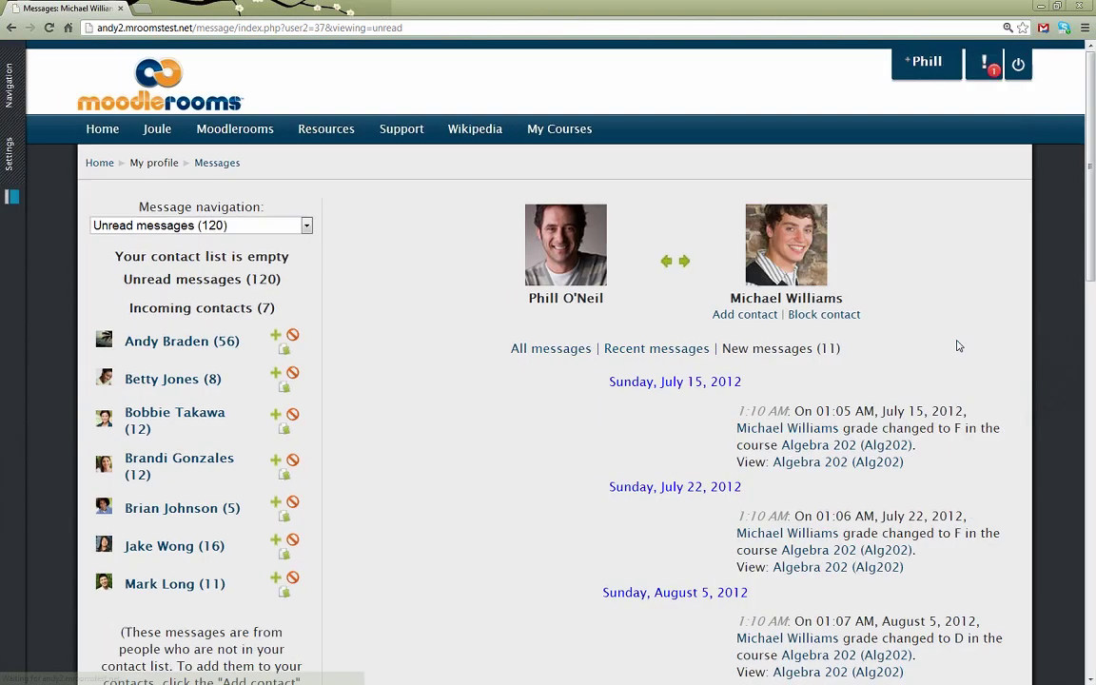
scroll(1000, 446, "down", 1)
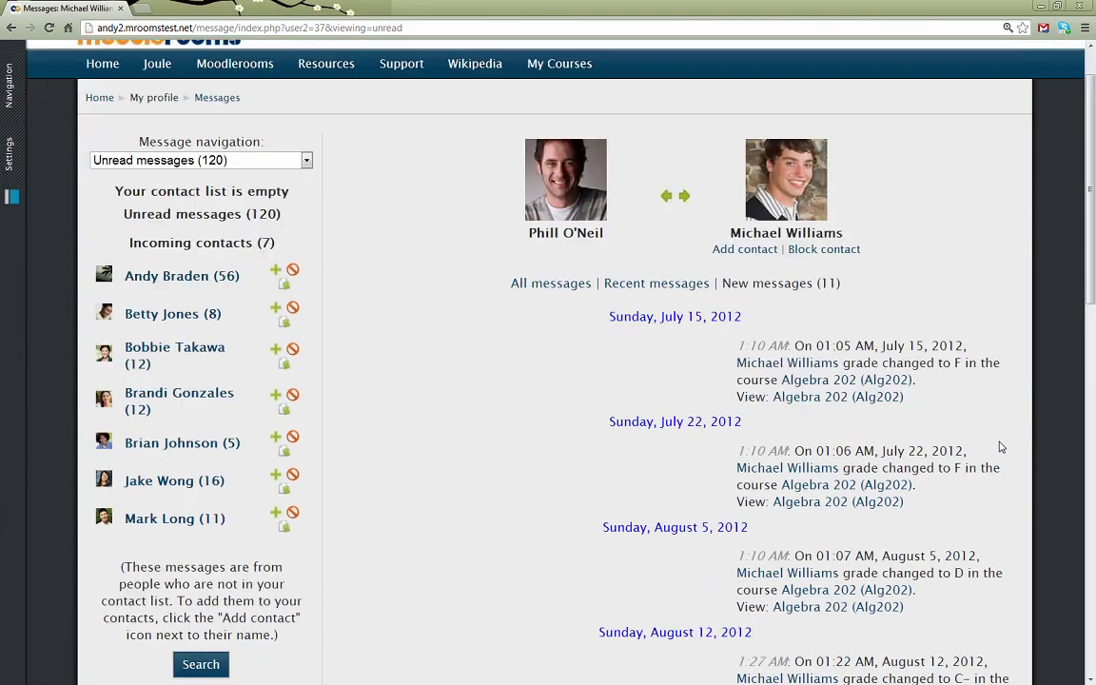
scroll(999, 444, "down", 1)
scroll(1000, 445, "down", 1)
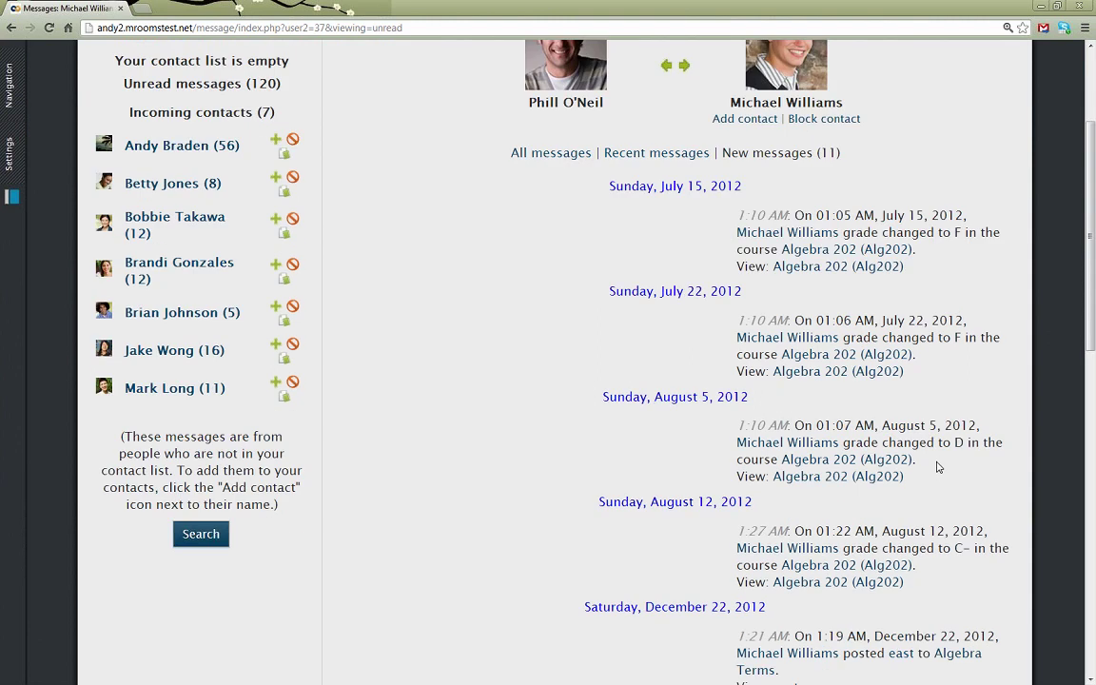
scroll(937, 466, "down", 1)
scroll(937, 465, "down", 1)
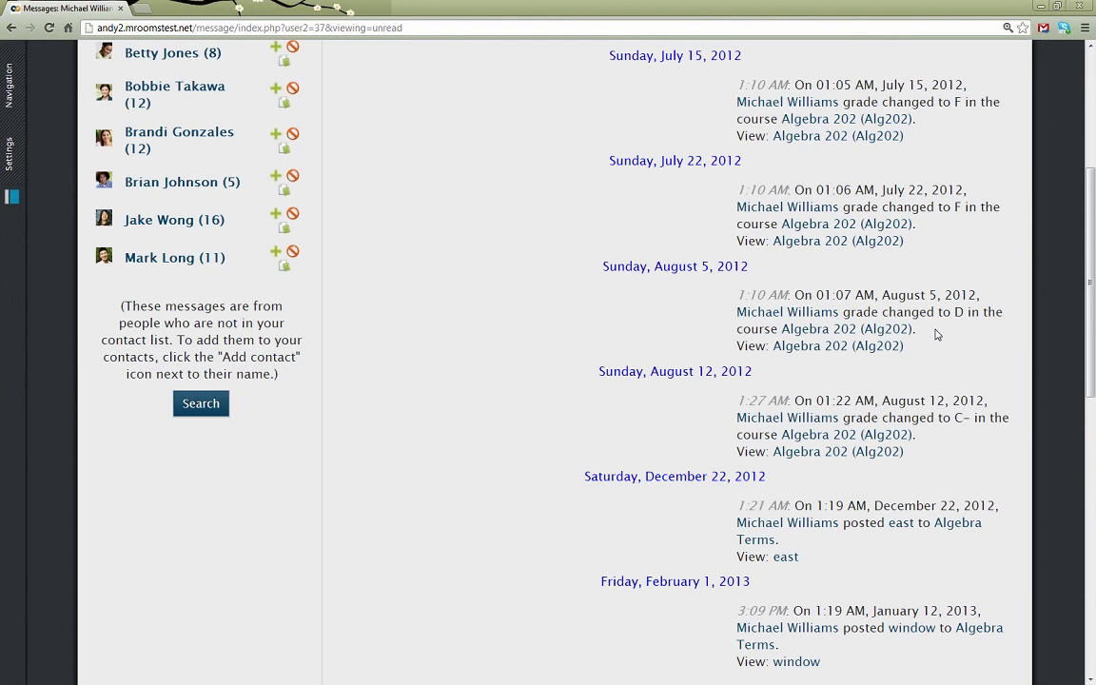
scroll(936, 334, "down", 1)
scroll(936, 332, "down", 4)
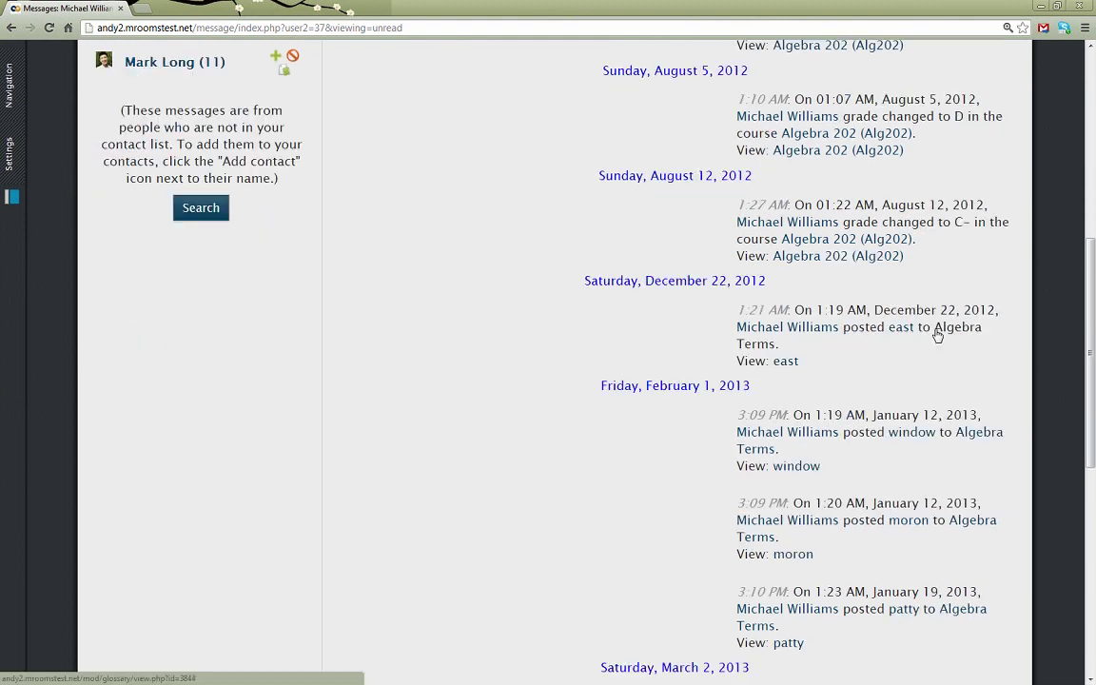
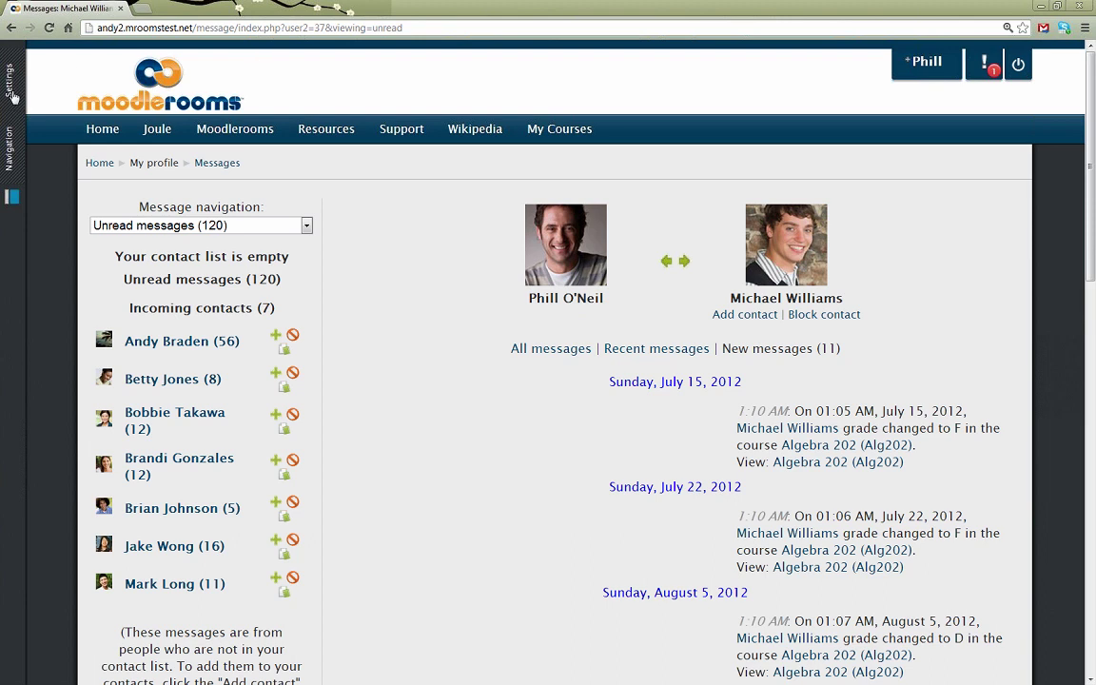
Undock the Settings block and the Navigation block so they sit on the messages page.
left_click(14, 97)
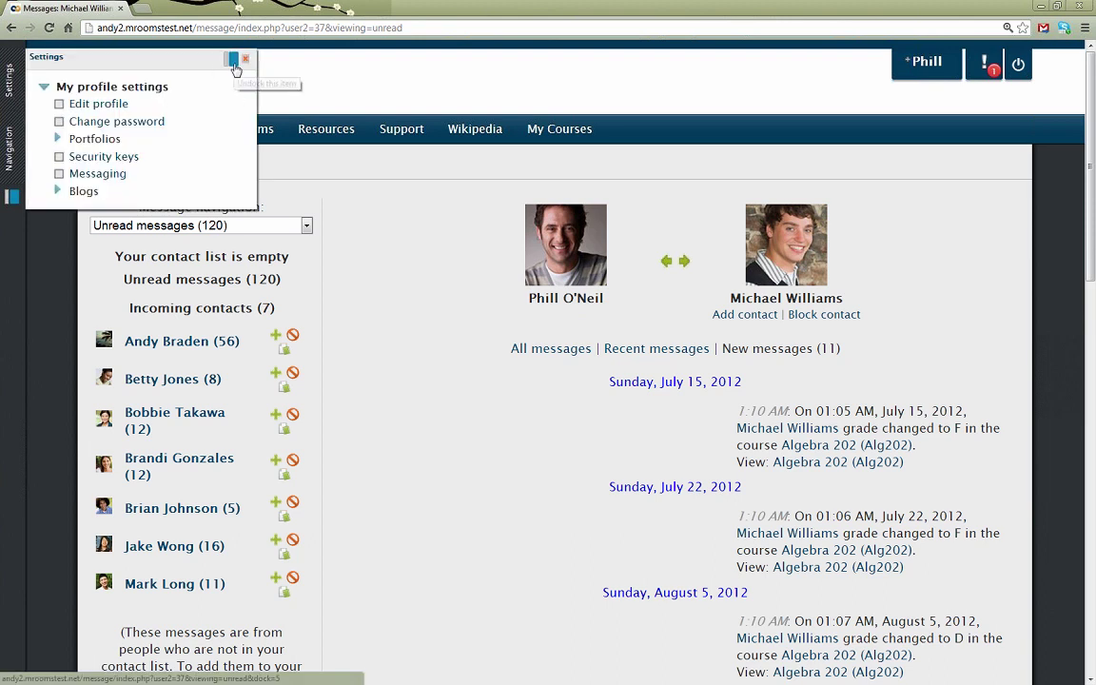
left_click(233, 60)
left_click(9, 125)
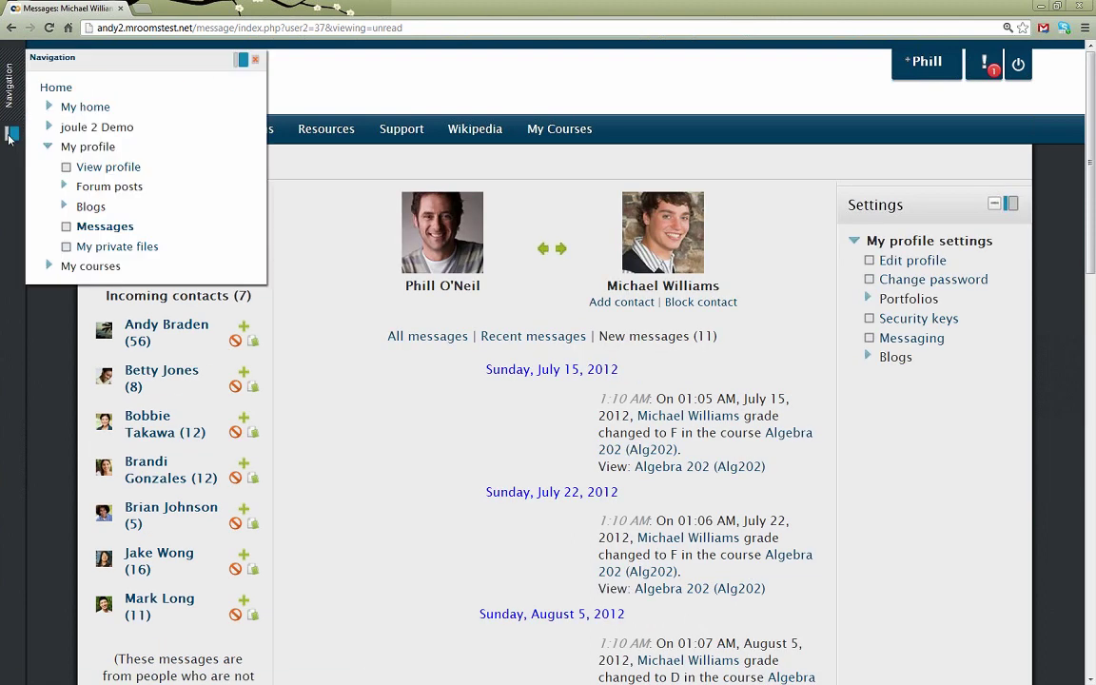
left_click(241, 59)
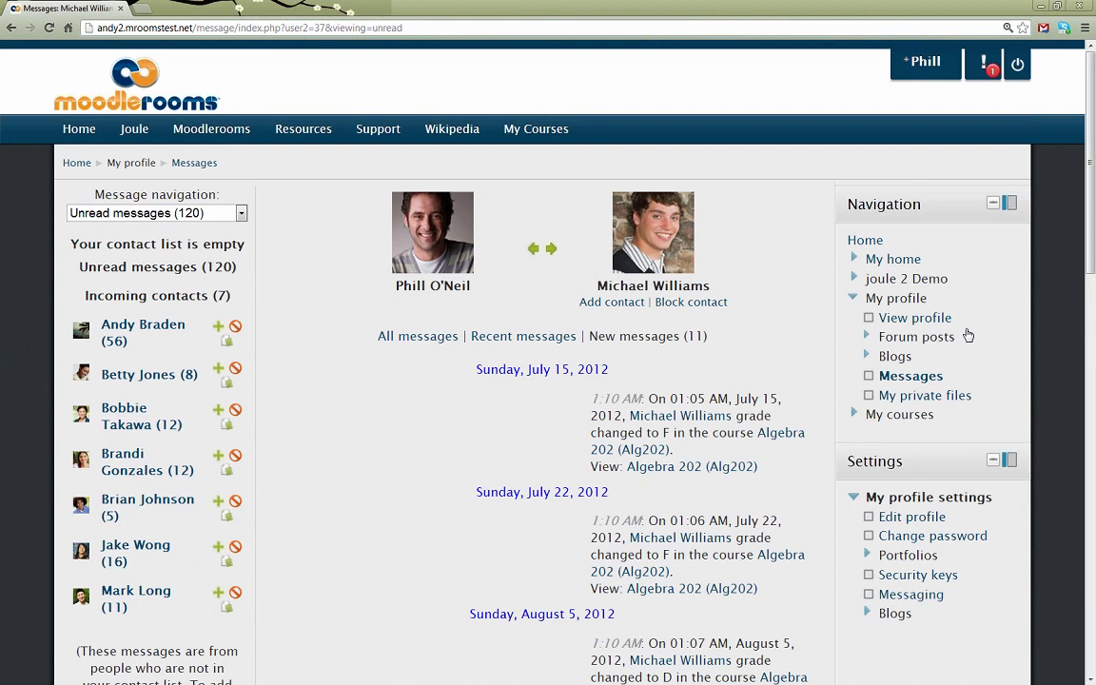
Move the Settings and Navigation blocks back into the dock.
scroll(967, 335, "down", 1)
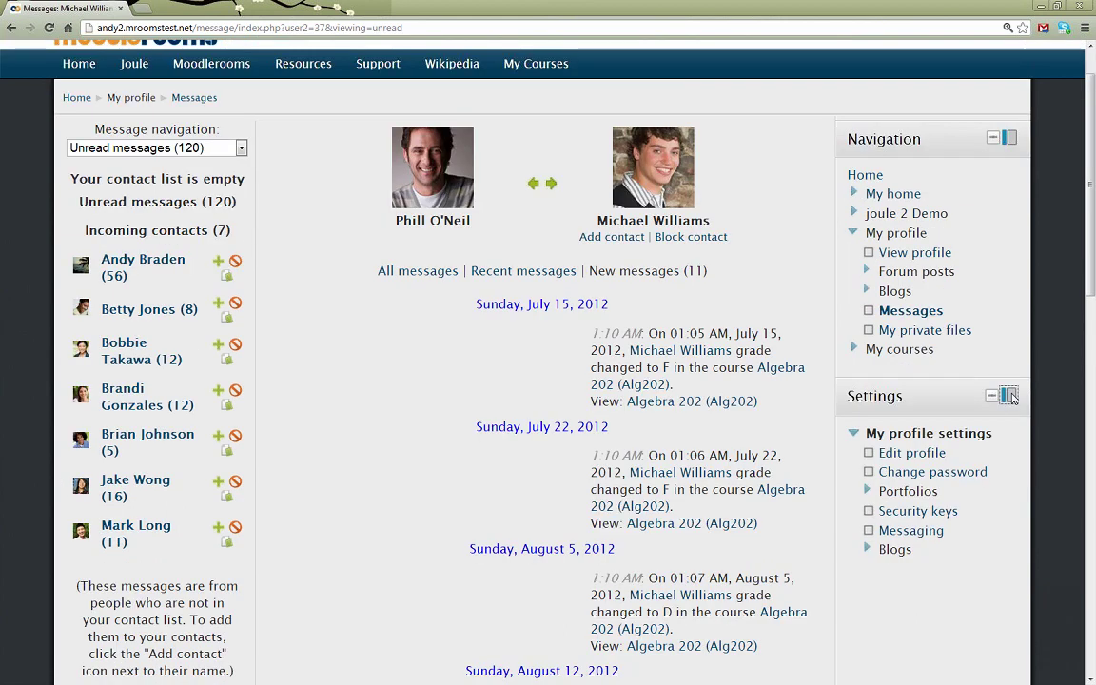
left_click(1009, 396)
left_click(1034, 139)
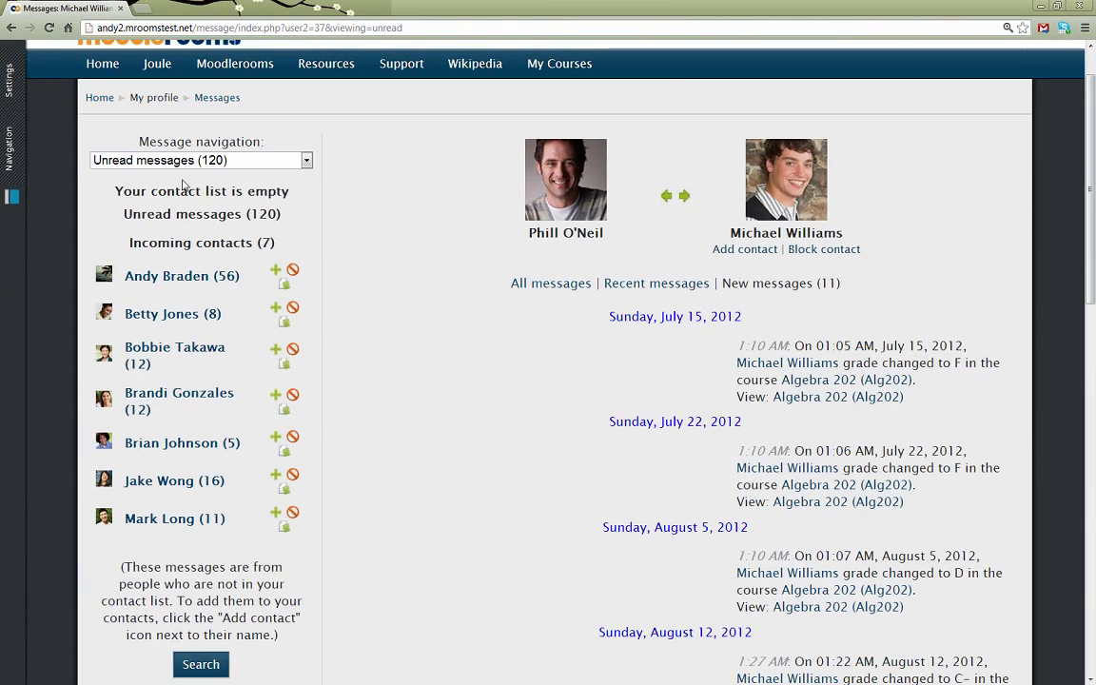
scroll(414, 248, "down", 2)
scroll(414, 248, "down", 2)
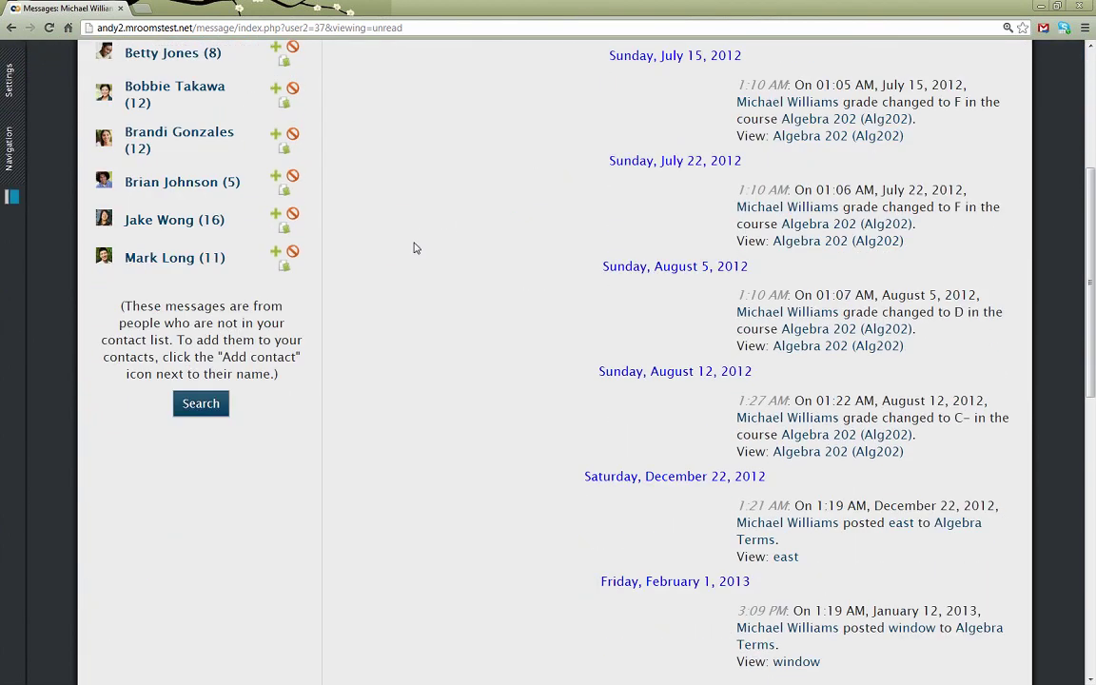
scroll(414, 248, "down", 1)
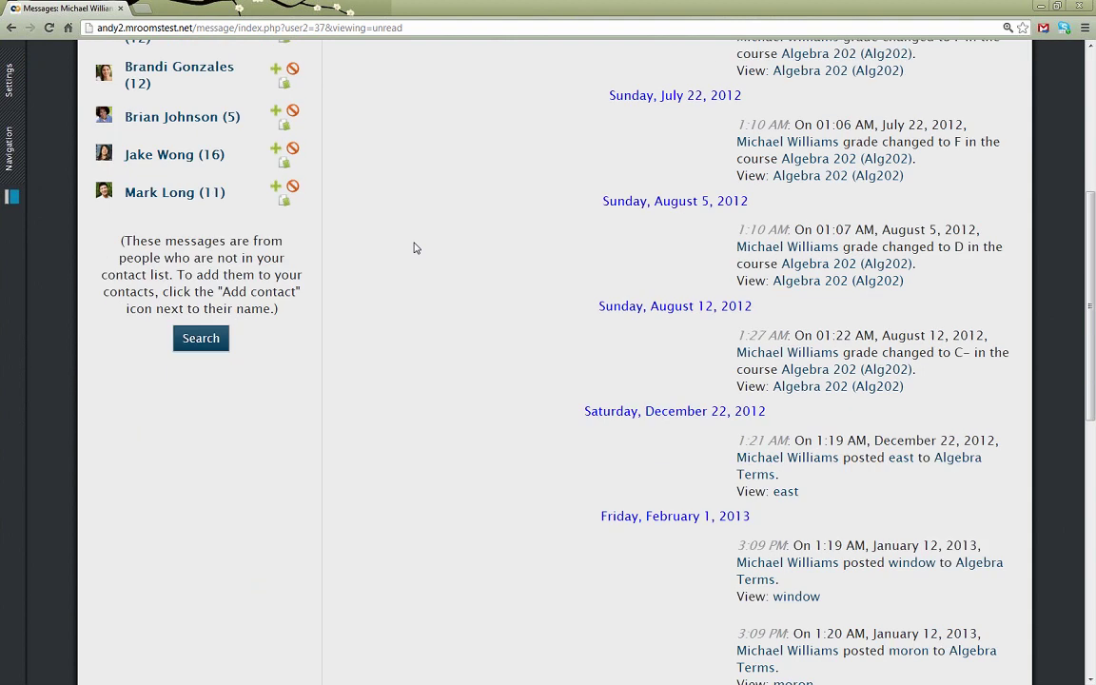
Preview the docked Settings and Navigation blocks, expand and collapse joule 2 Demo, and collapse My profile in the navigation tree.
scroll(413, 247, "down", 9)
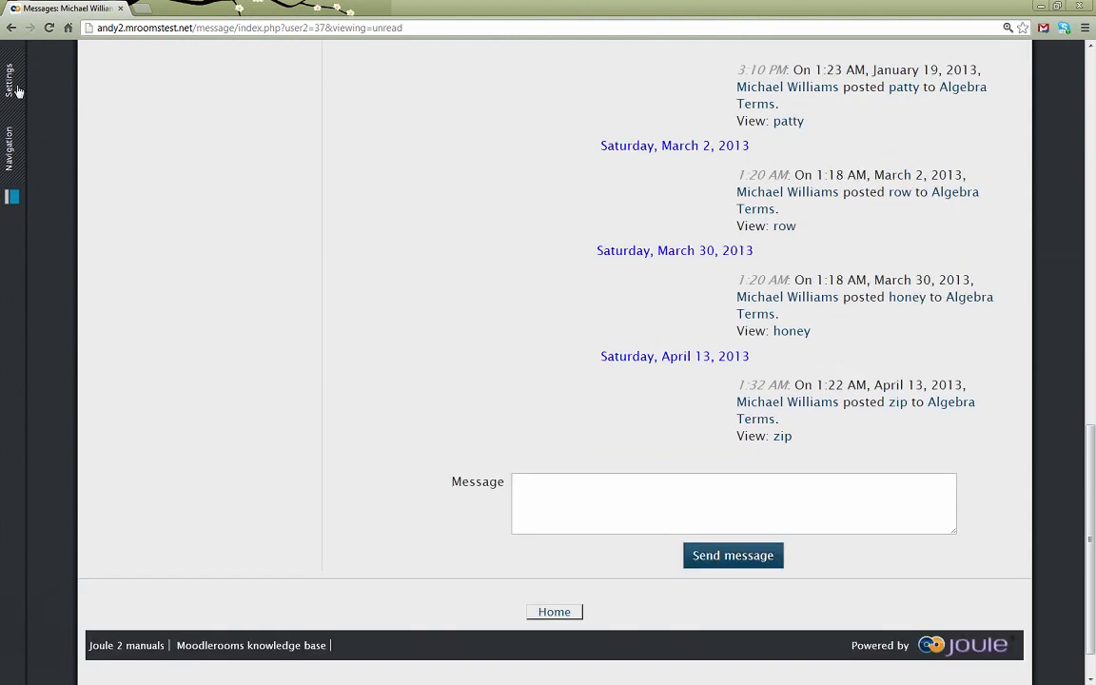
left_click(17, 91)
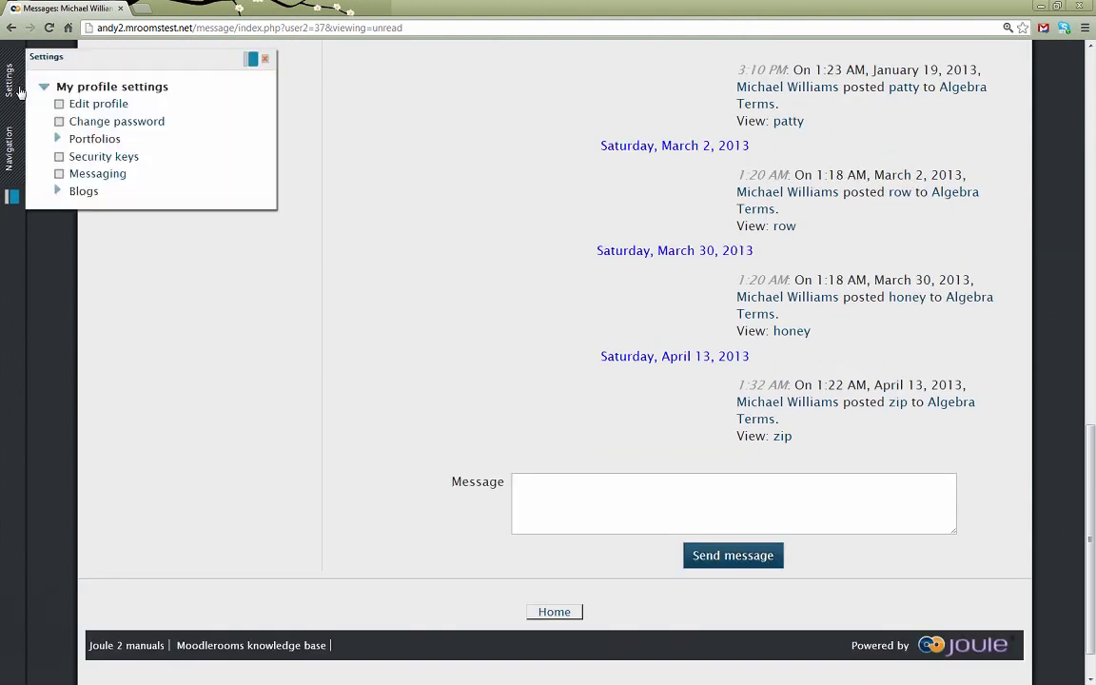
left_click(6, 144)
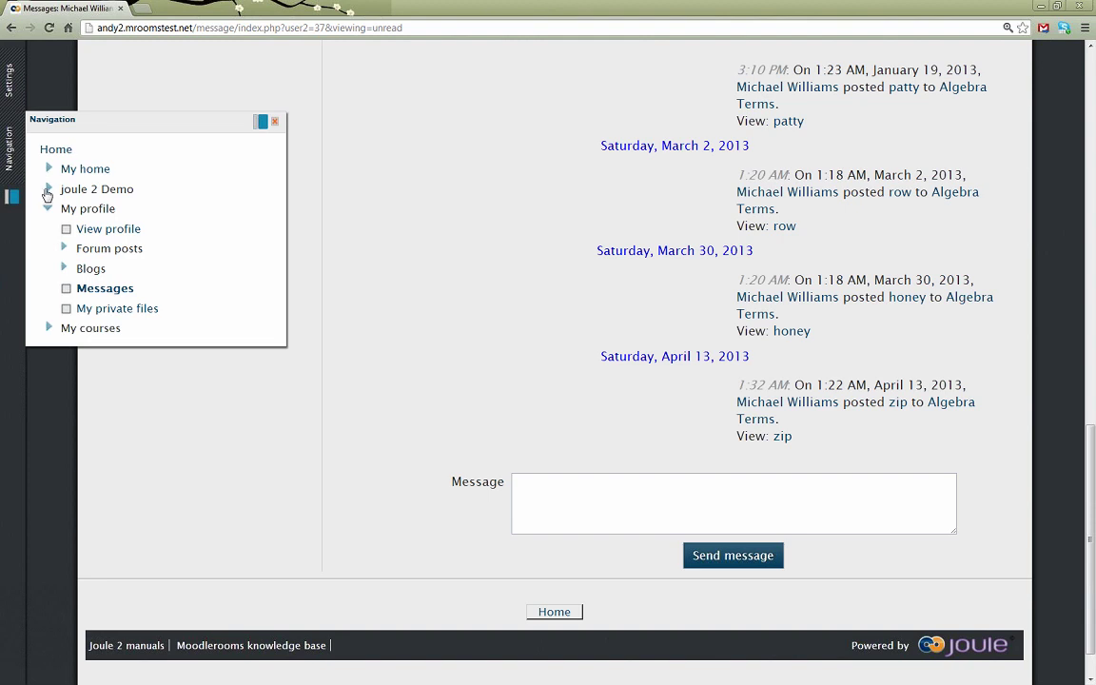
left_click(51, 190)
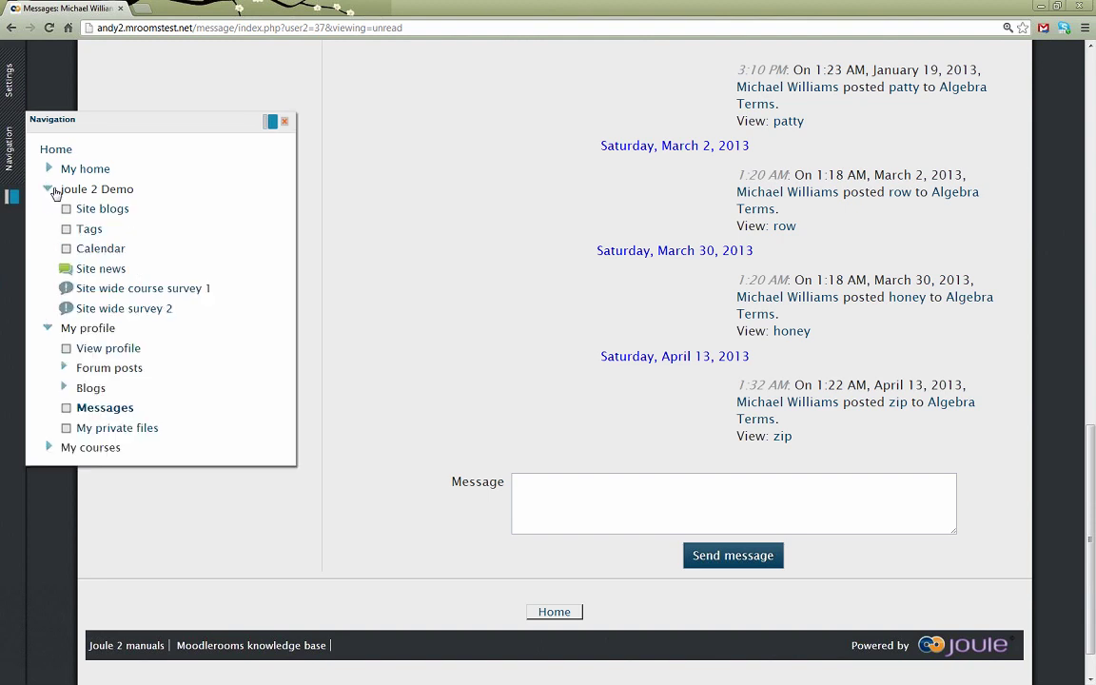
left_click(50, 189)
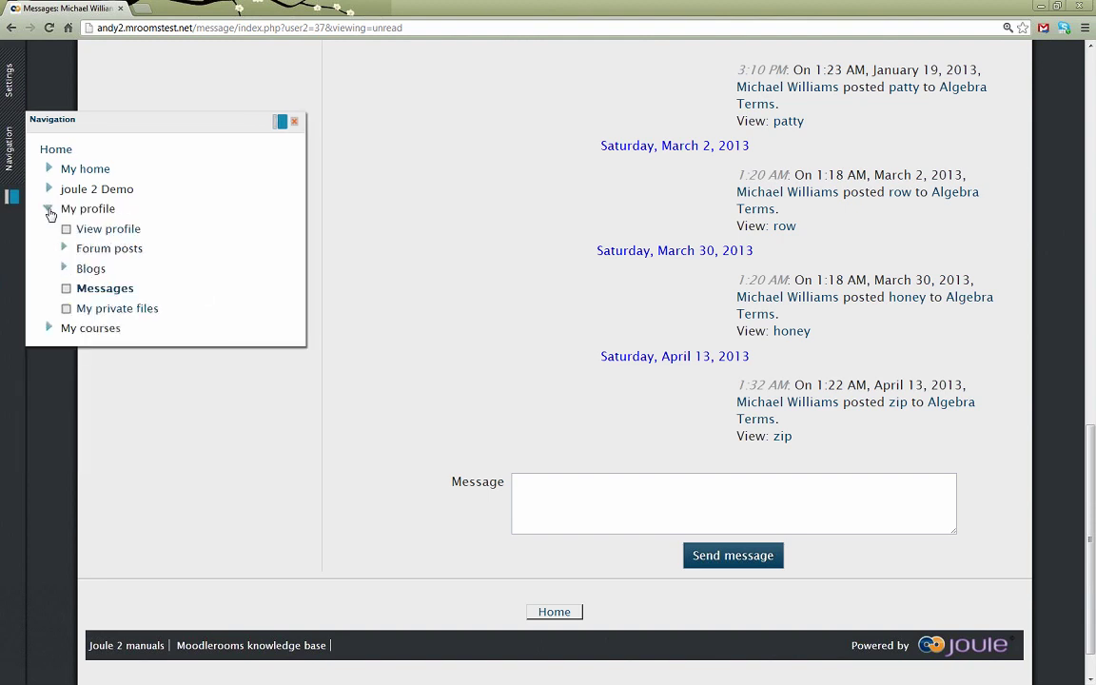
left_click(51, 202)
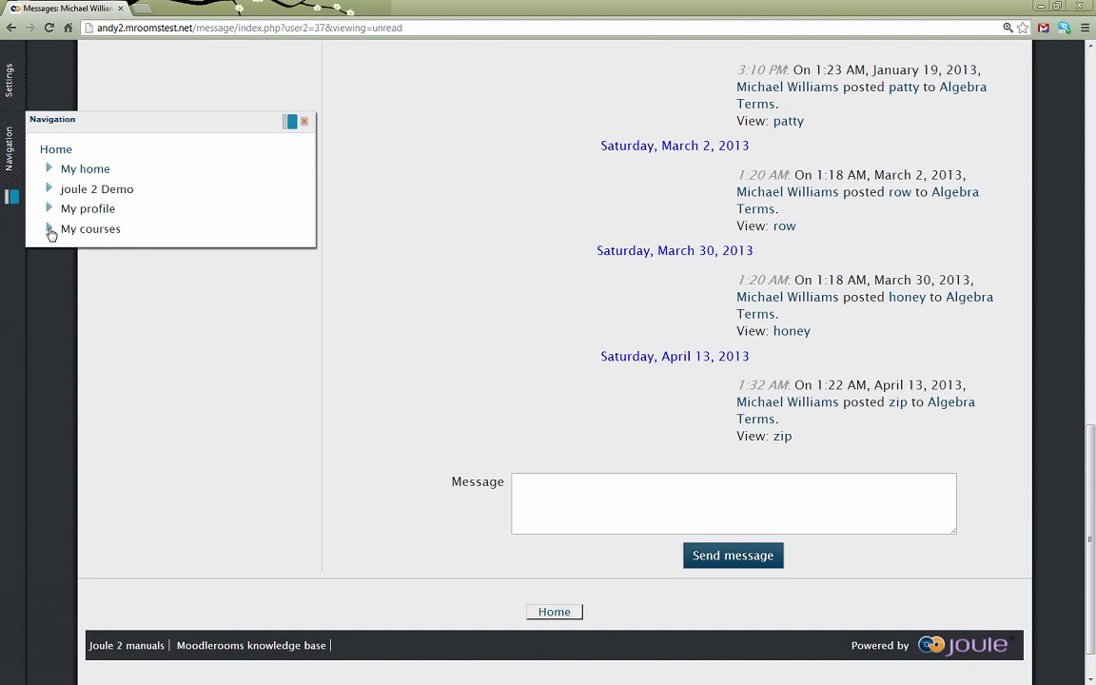
Open the Algebra Terms glossary from Alg202's Algebraic Concepts section in the navigation tree and look through its entries.
left_click(50, 231)
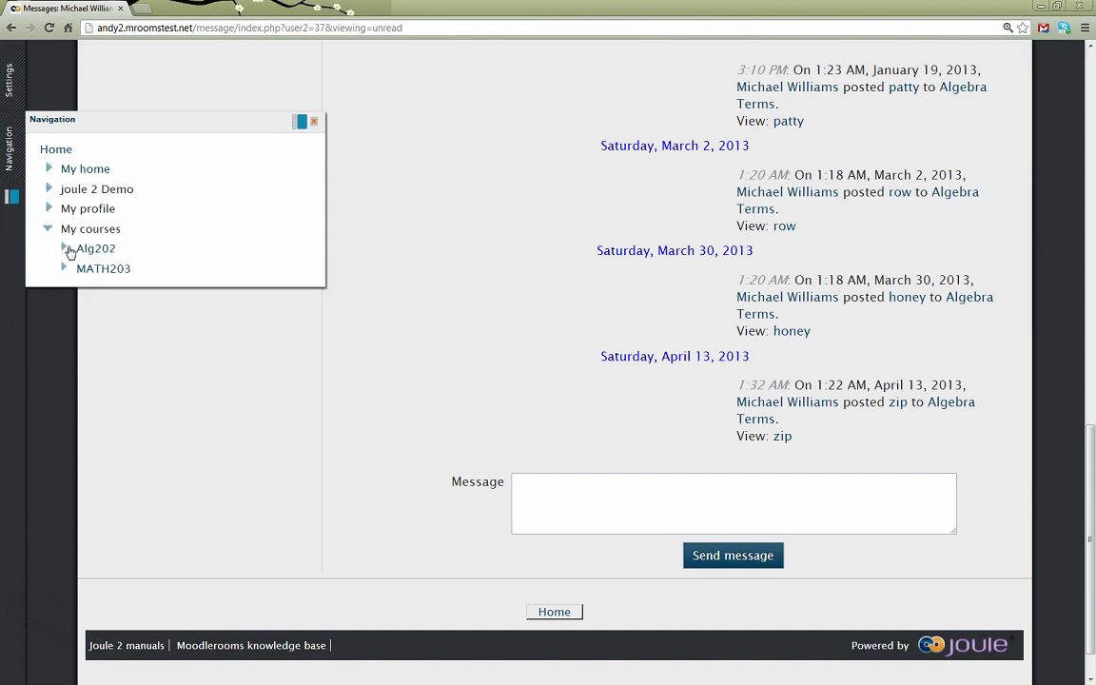
left_click(65, 248)
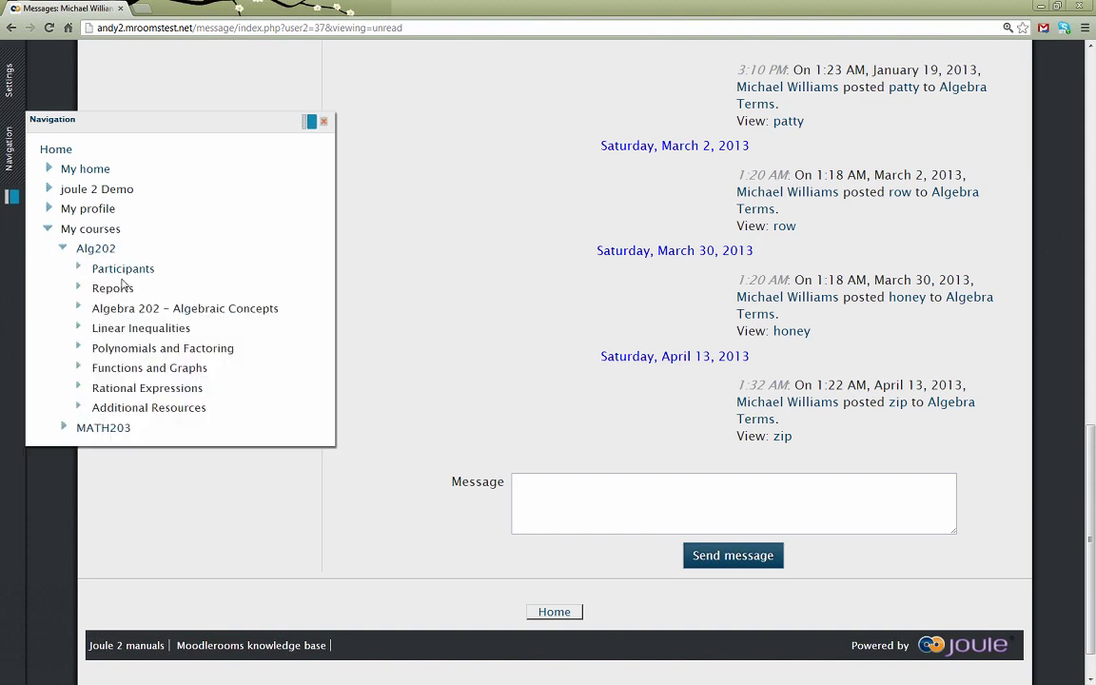
left_click(81, 309)
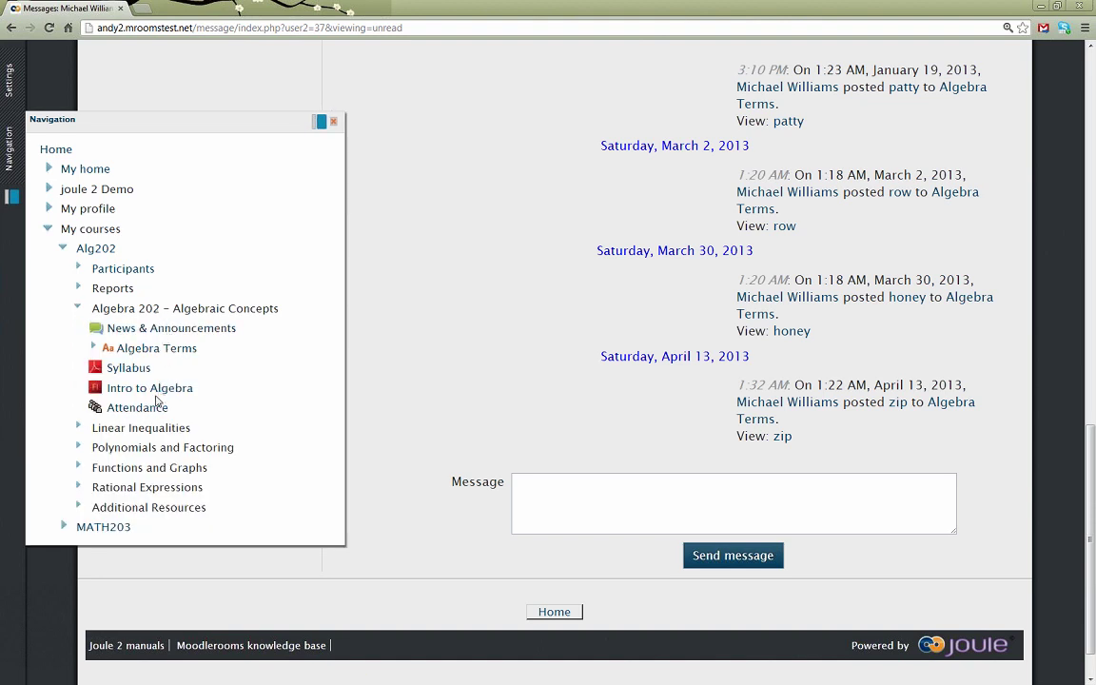
left_click(158, 349)
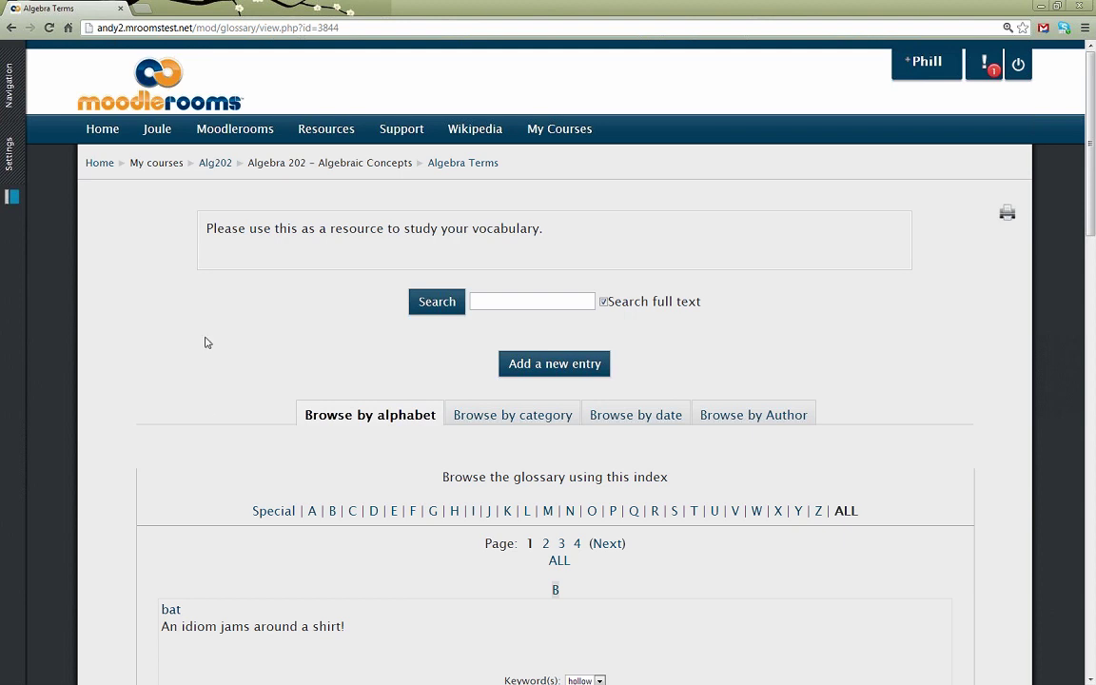
scroll(207, 342, "down", 1)
scroll(205, 340, "down", 10)
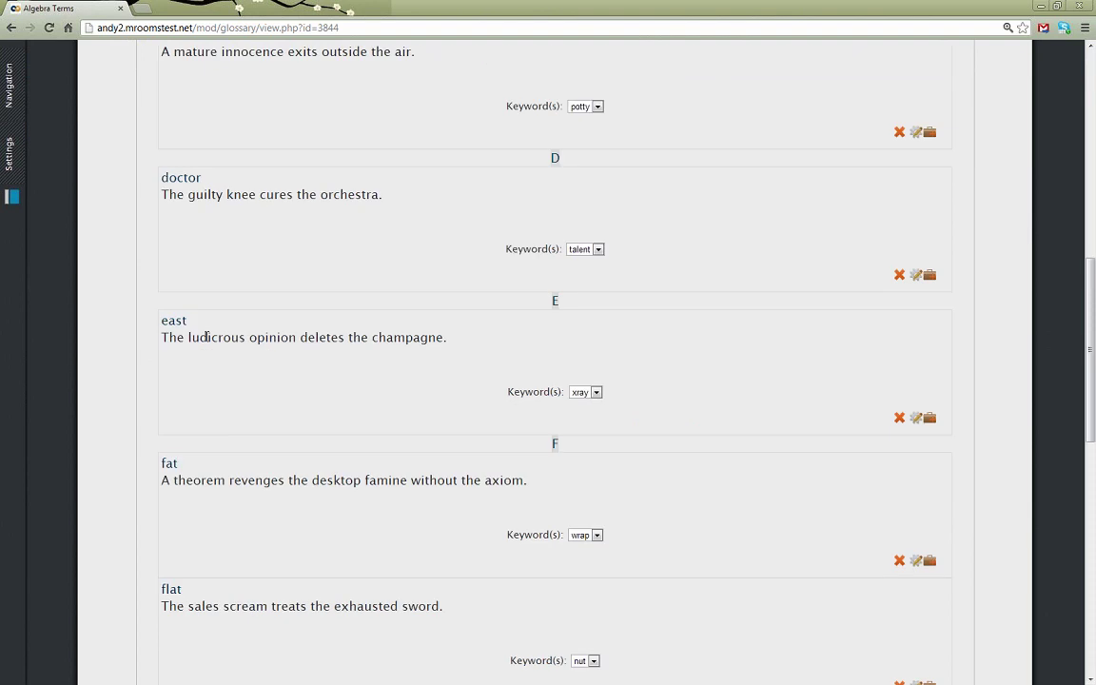
scroll(206, 340, "up", 11)
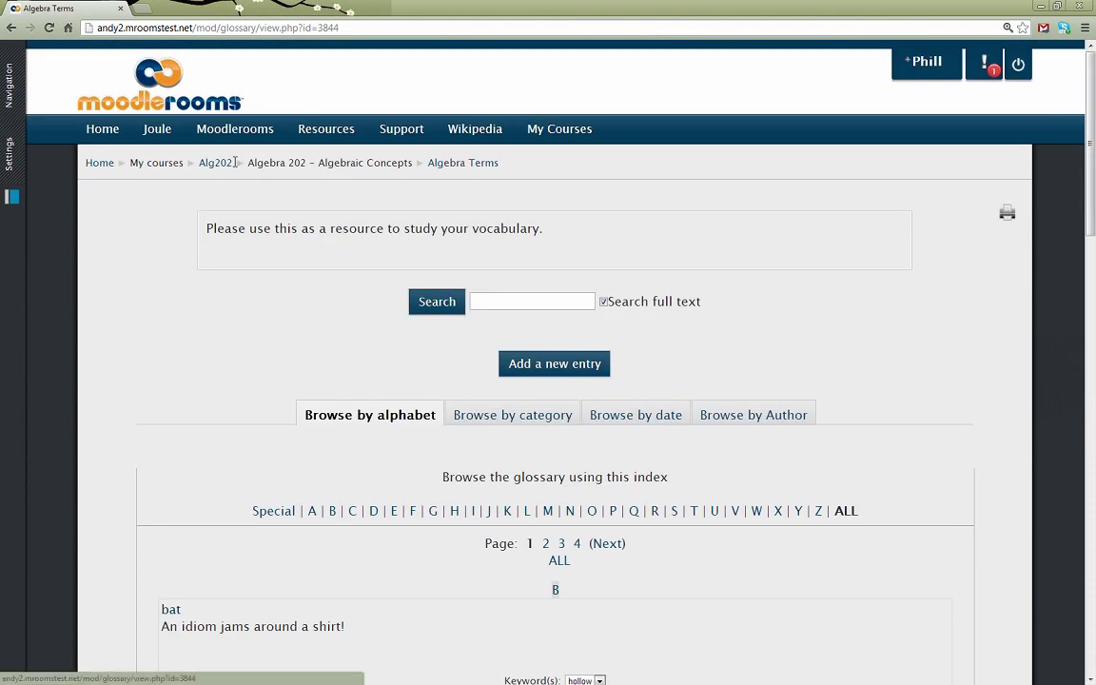
Return to the Alg202 course page and look over its getting-started section and collapsed topics.
left_click(229, 166)
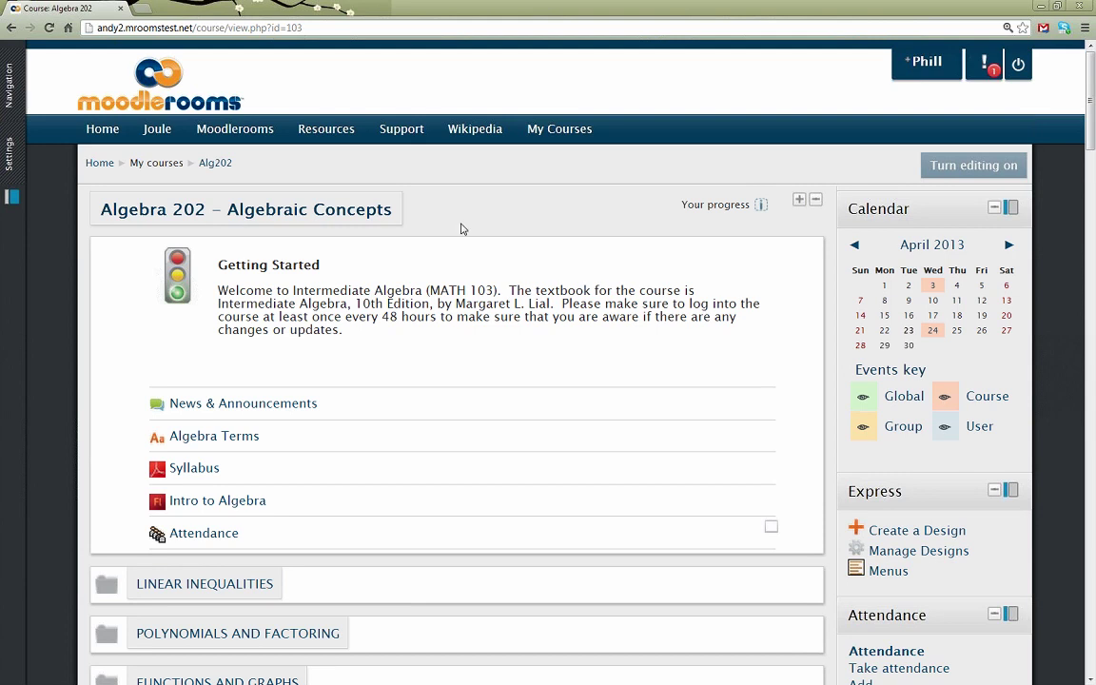
scroll(462, 229, "down", 1)
scroll(462, 229, "down", 1)
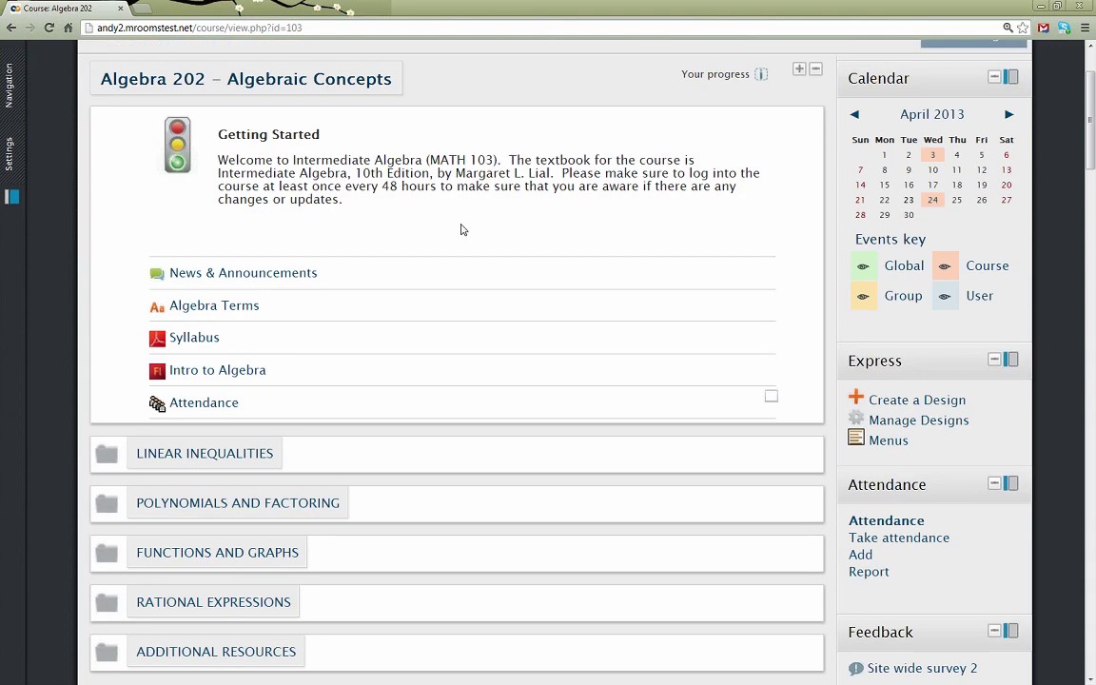
scroll(462, 229, "down", 1)
Toggle the Linear Inequalities topic open and closed, and expand both Polynomials and Factoring and Linear Inequalities in the course page.
left_click(108, 392)
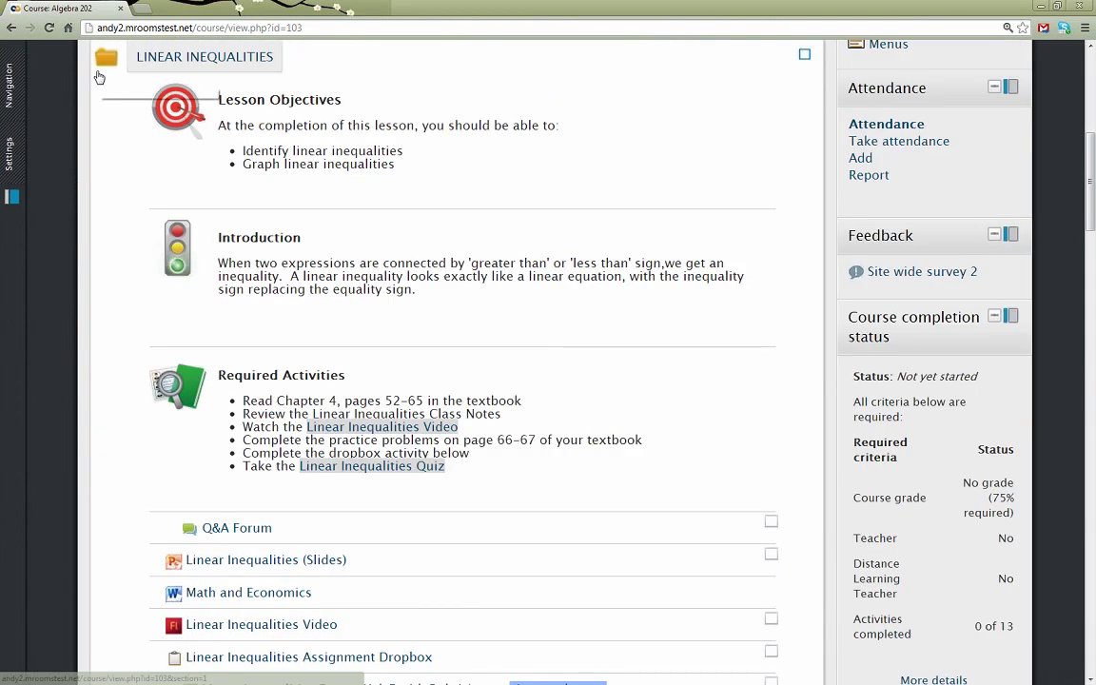
left_click(107, 61)
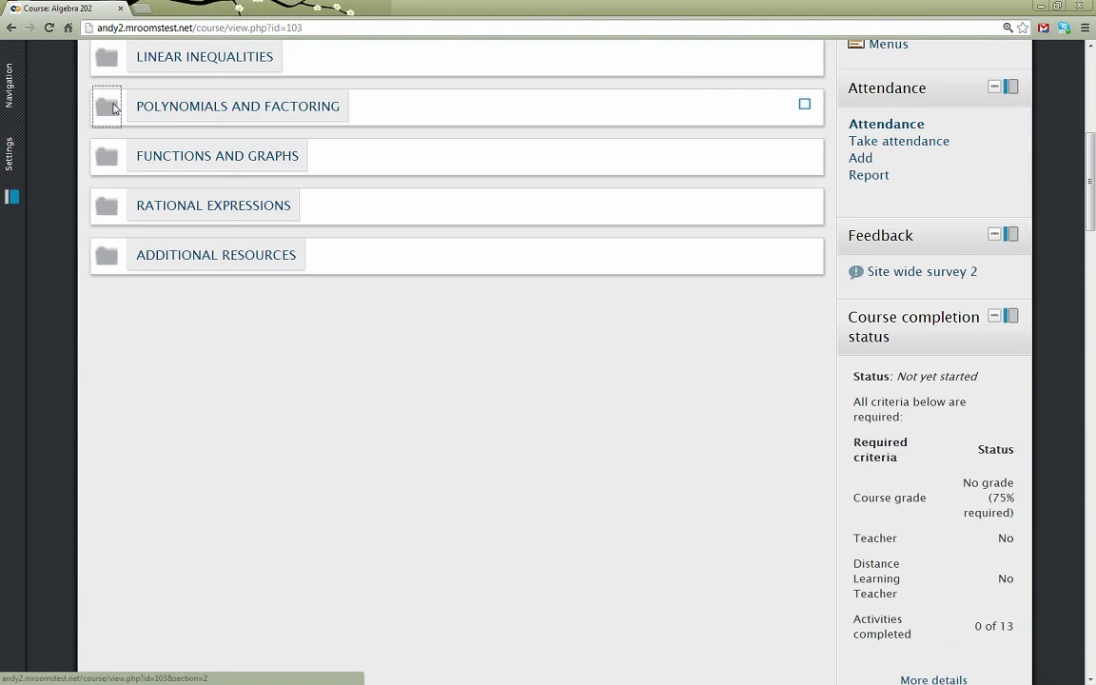
left_click(107, 107)
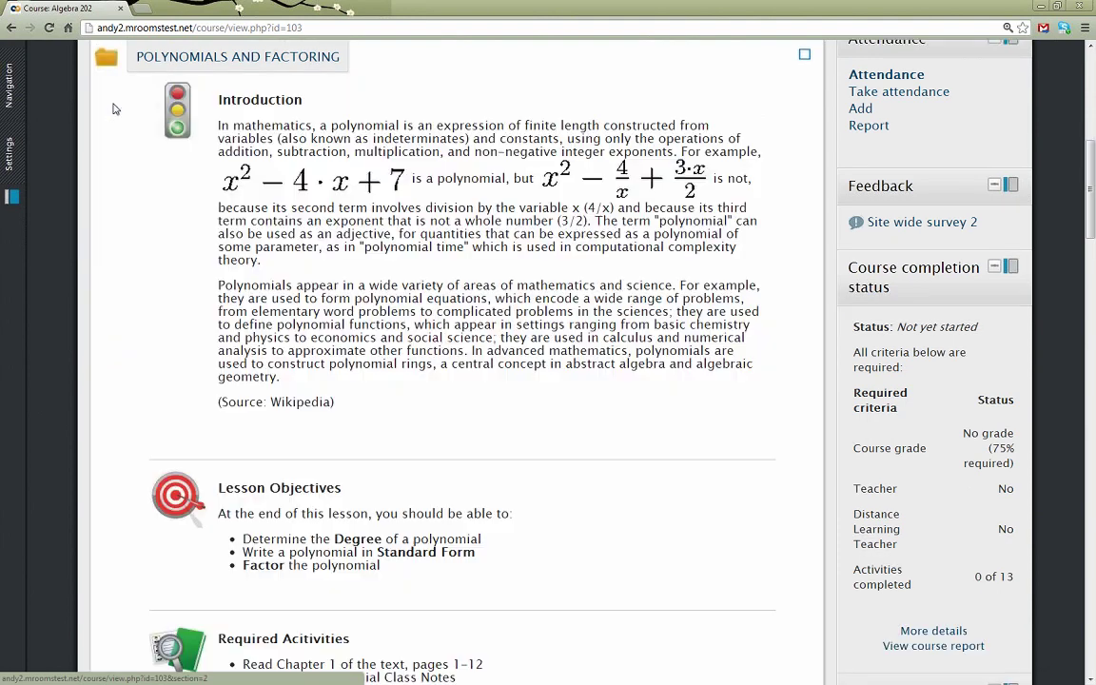
scroll(112, 108, "up", 1)
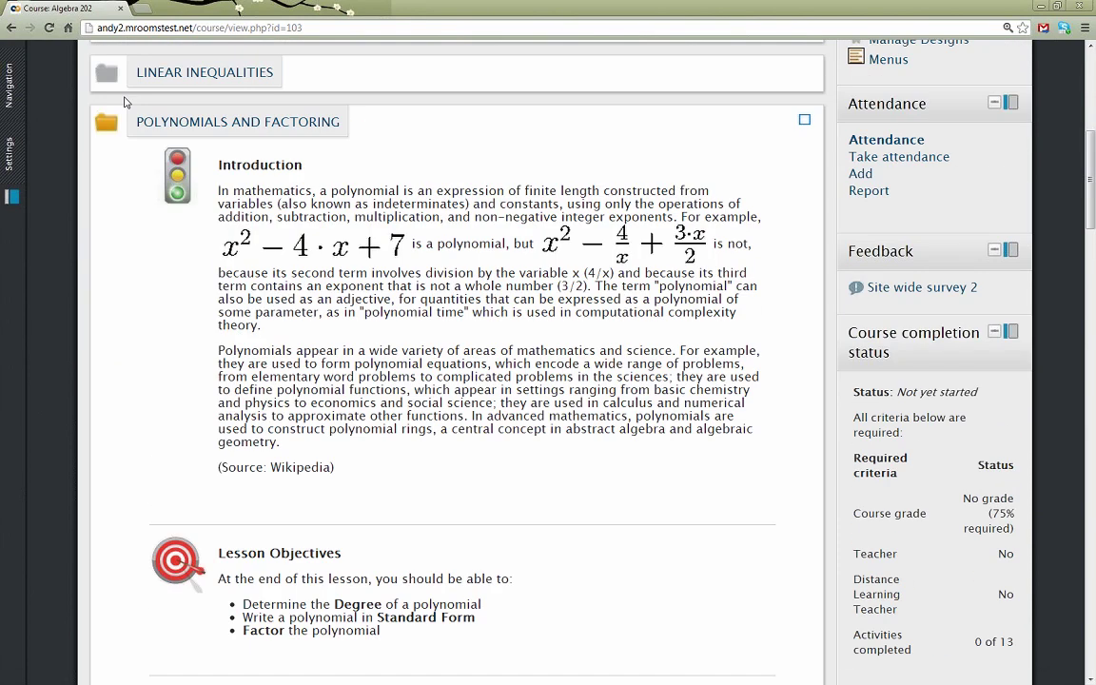
left_click(107, 74)
scroll(374, 157, "up", 6)
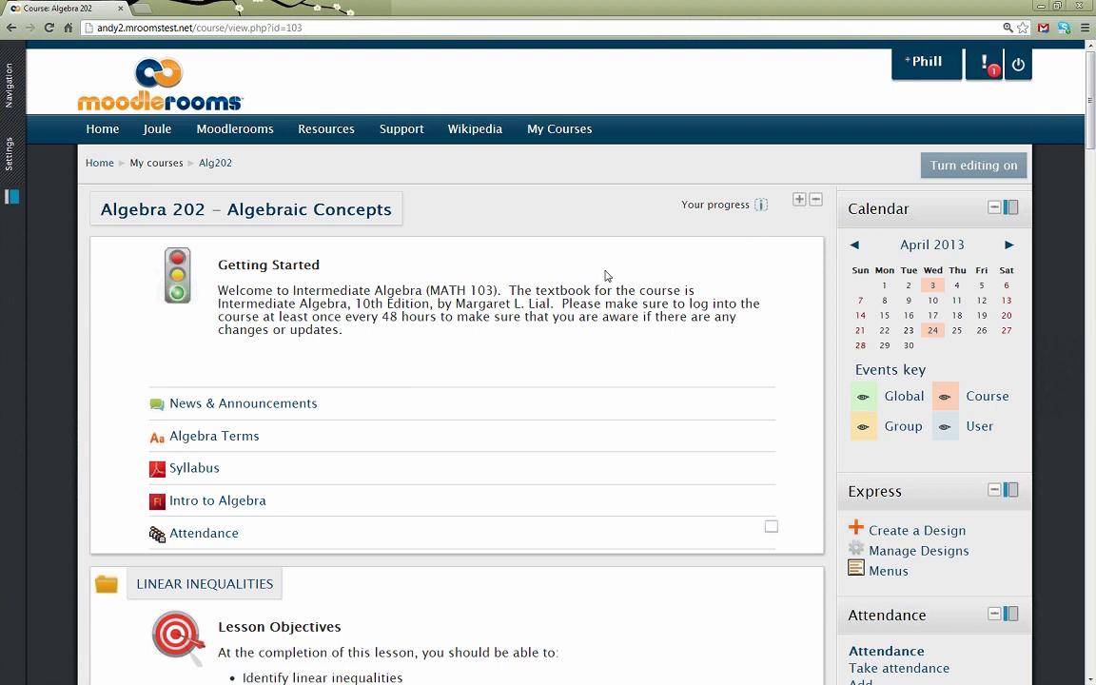
Look over the expanded Linear Inequalities content and turn editing on for the Algebra 202 course.
scroll(605, 276, "down", 1)
scroll(604, 276, "down", 2)
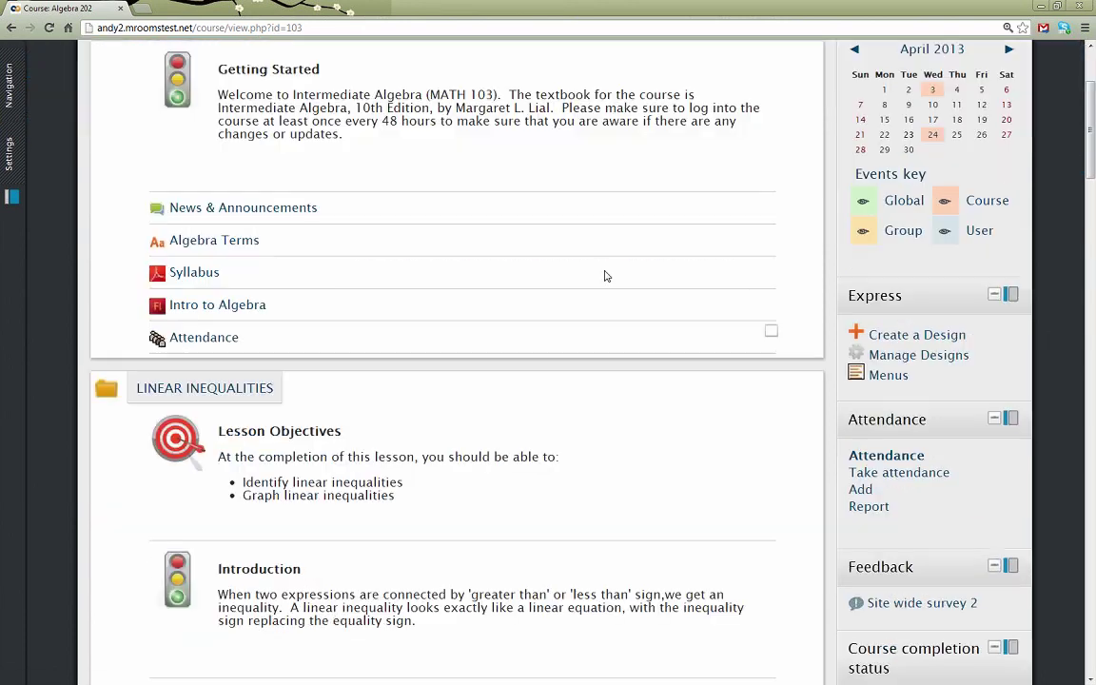
scroll(605, 275, "down", 6)
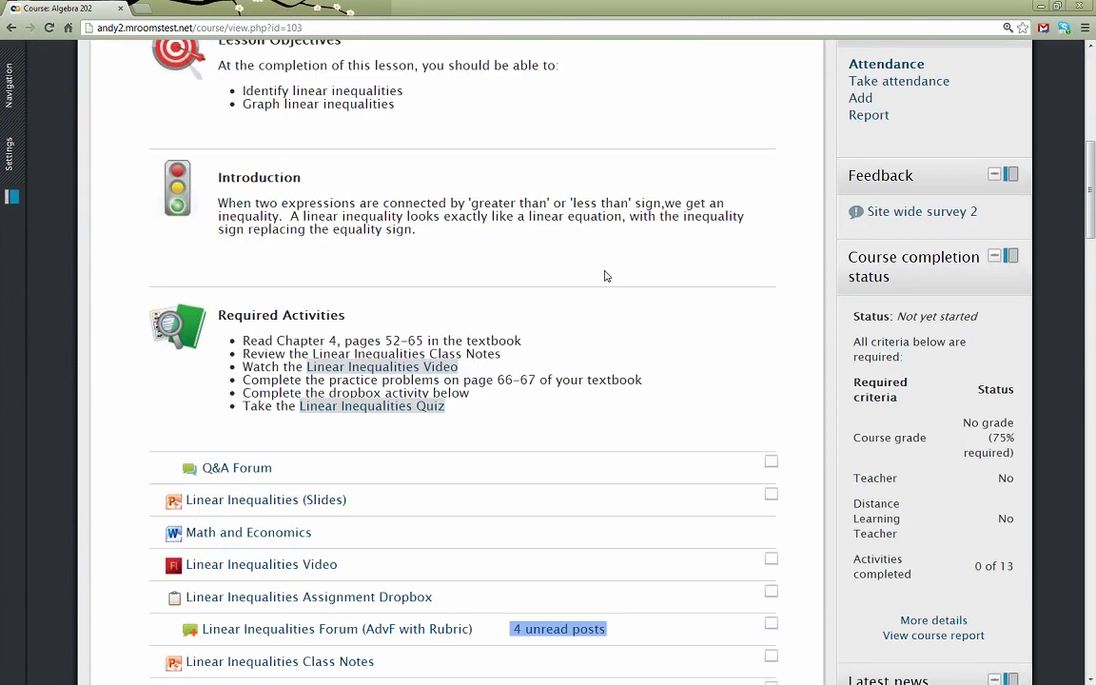
scroll(605, 275, "up", 1)
scroll(605, 272, "up", 7)
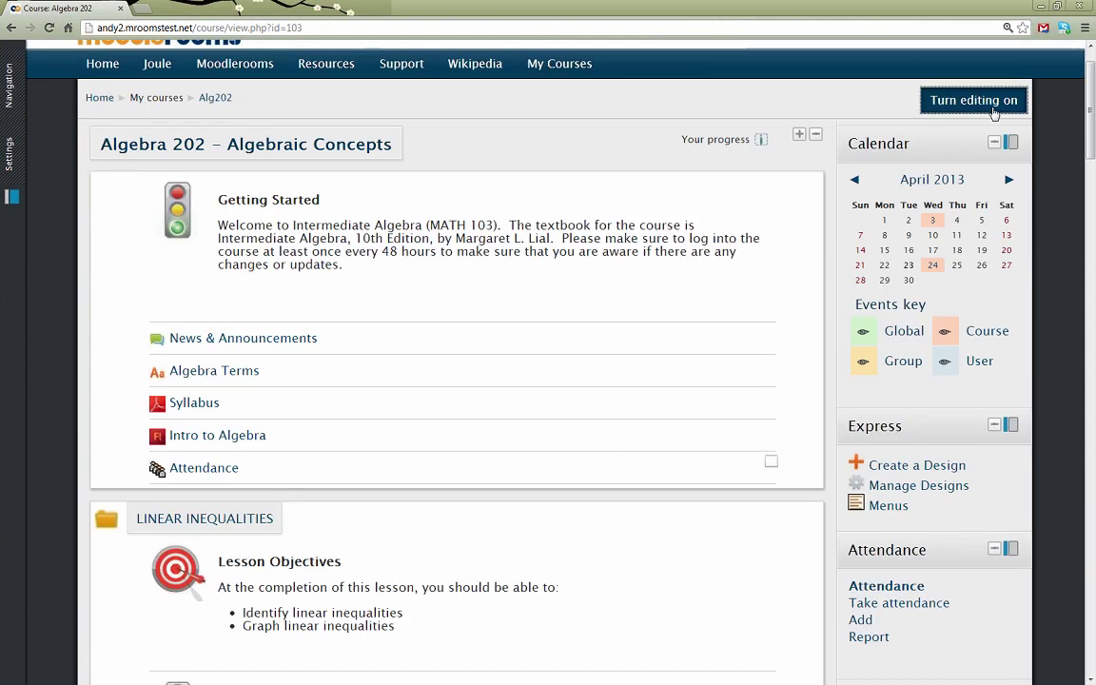
left_click(992, 106)
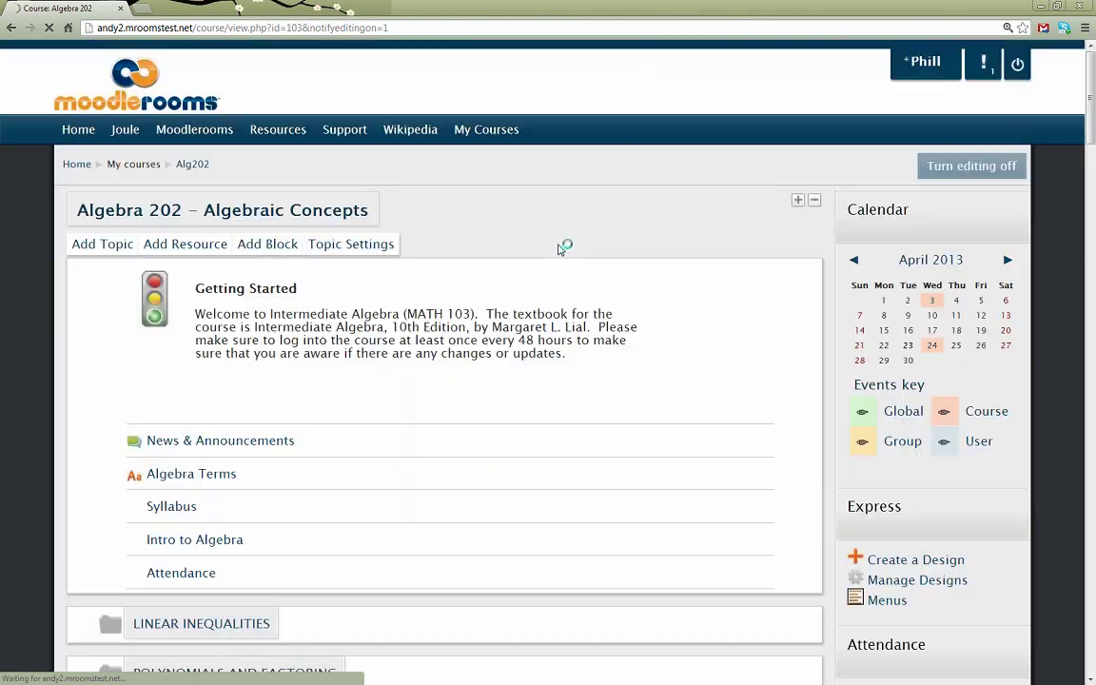
Delete the "syllabus" file from the end of the Linear Inequalities topic and accept the deletion.
scroll(556, 253, "down", 3)
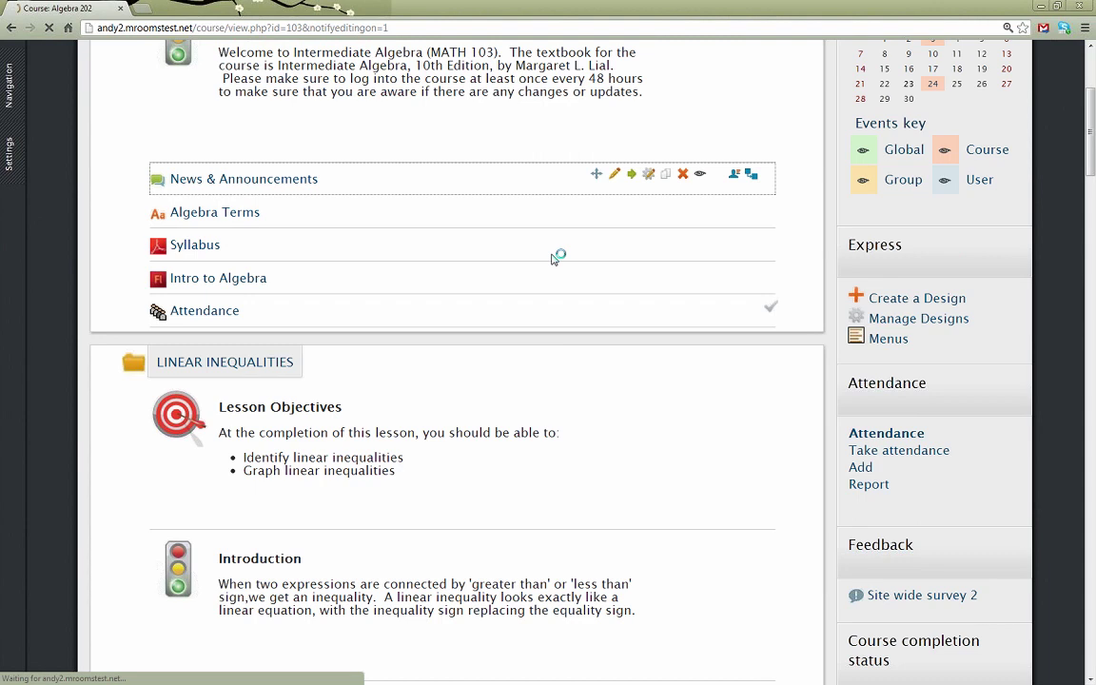
scroll(551, 258, "down", 3)
scroll(547, 258, "down", 6)
left_click(699, 359)
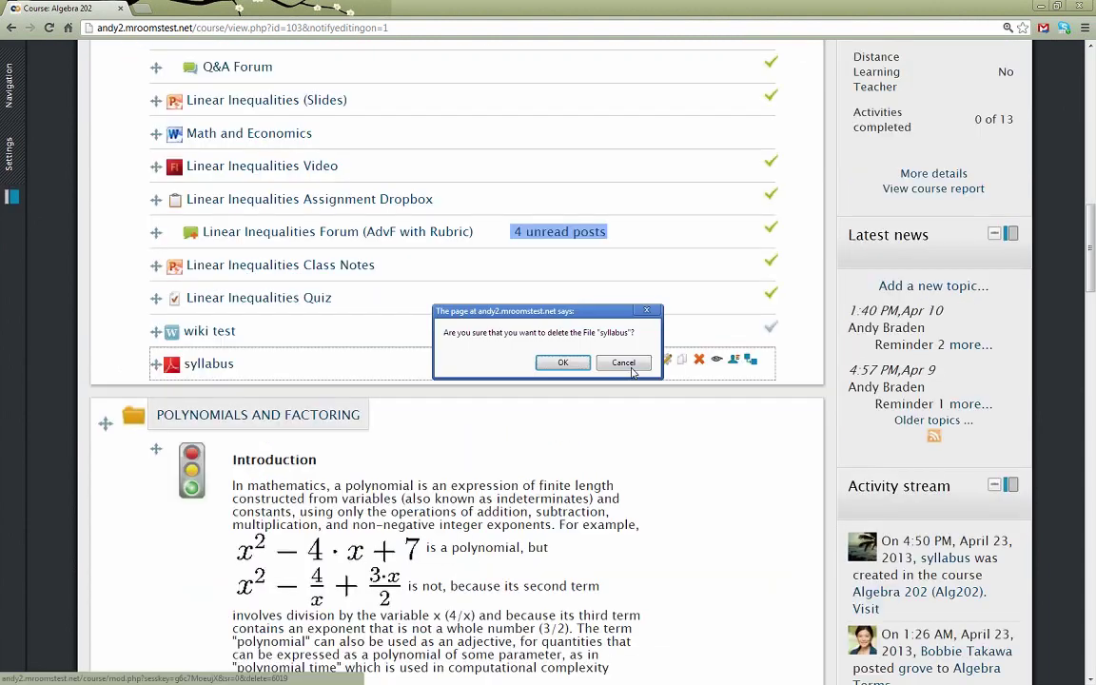
left_click(565, 362)
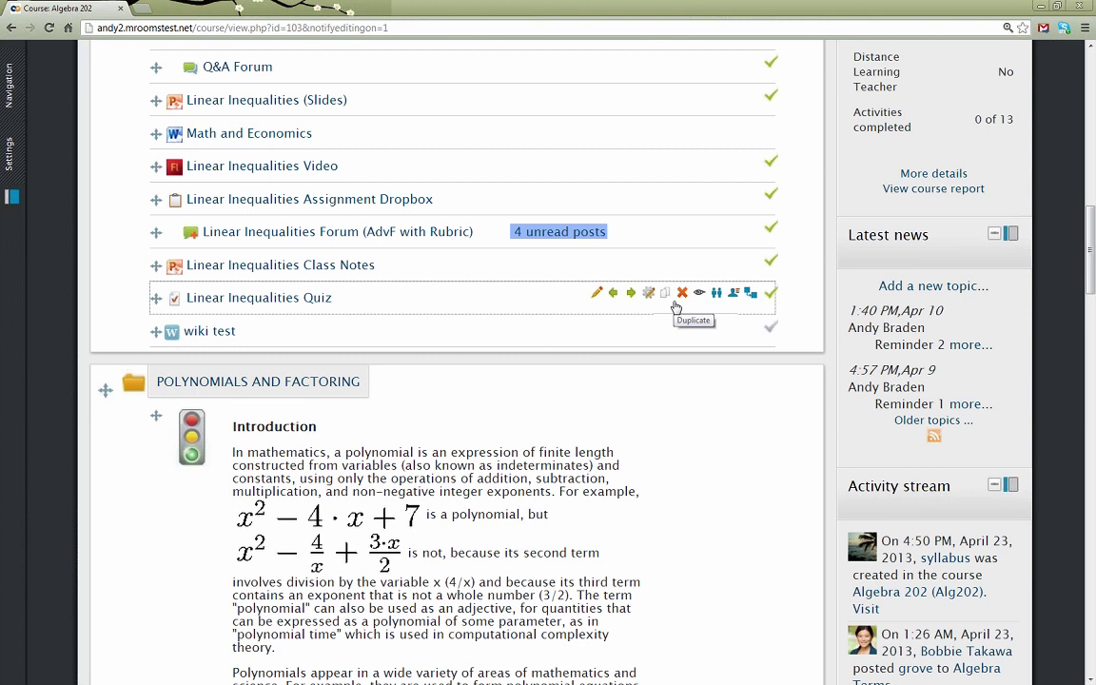
Look over the editing controls on the course page and open the Linear Inequalities topic on its own page.
scroll(675, 306, "up", 1)
scroll(676, 306, "up", 3)
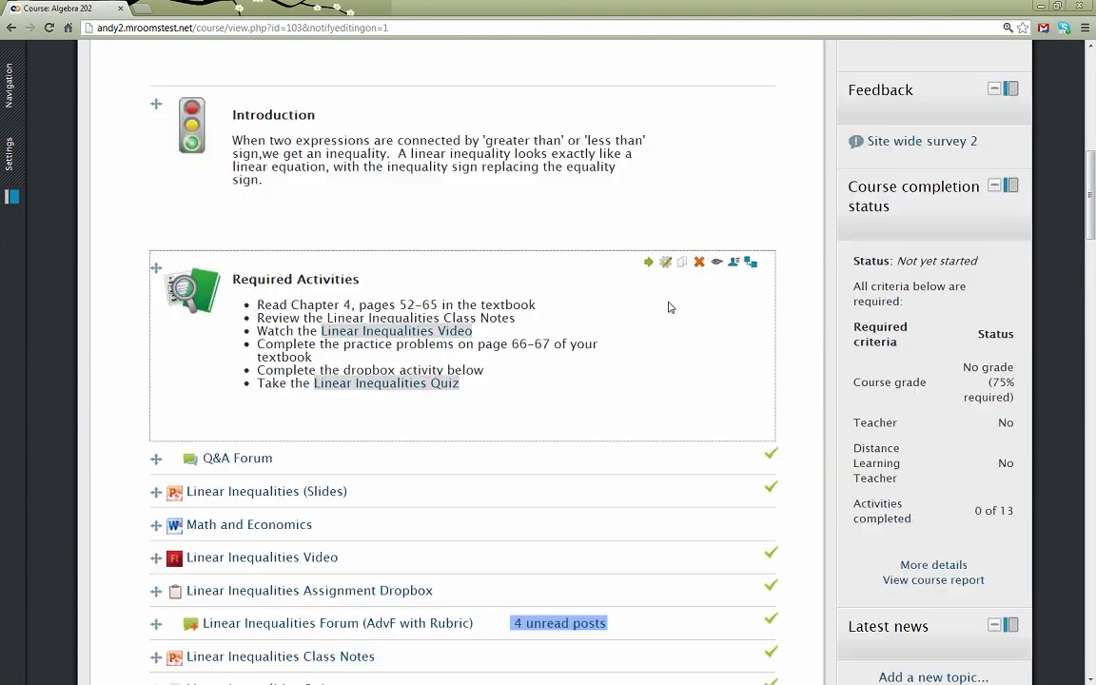
scroll(667, 307, "up", 4)
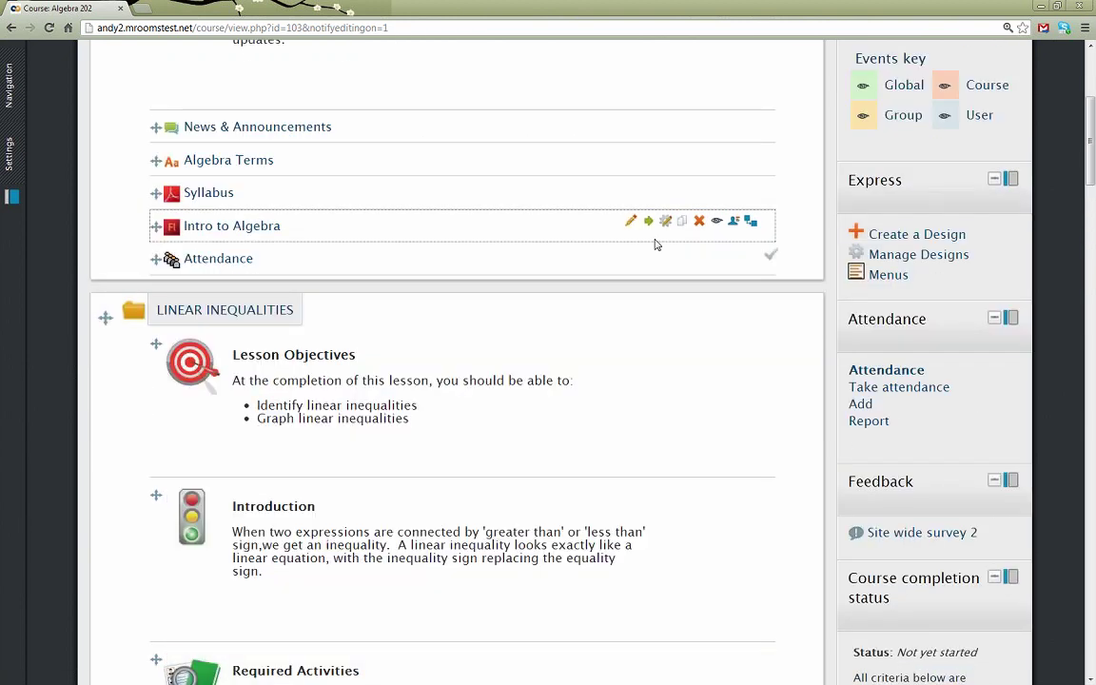
scroll(654, 245, "up", 1)
scroll(654, 244, "up", 3)
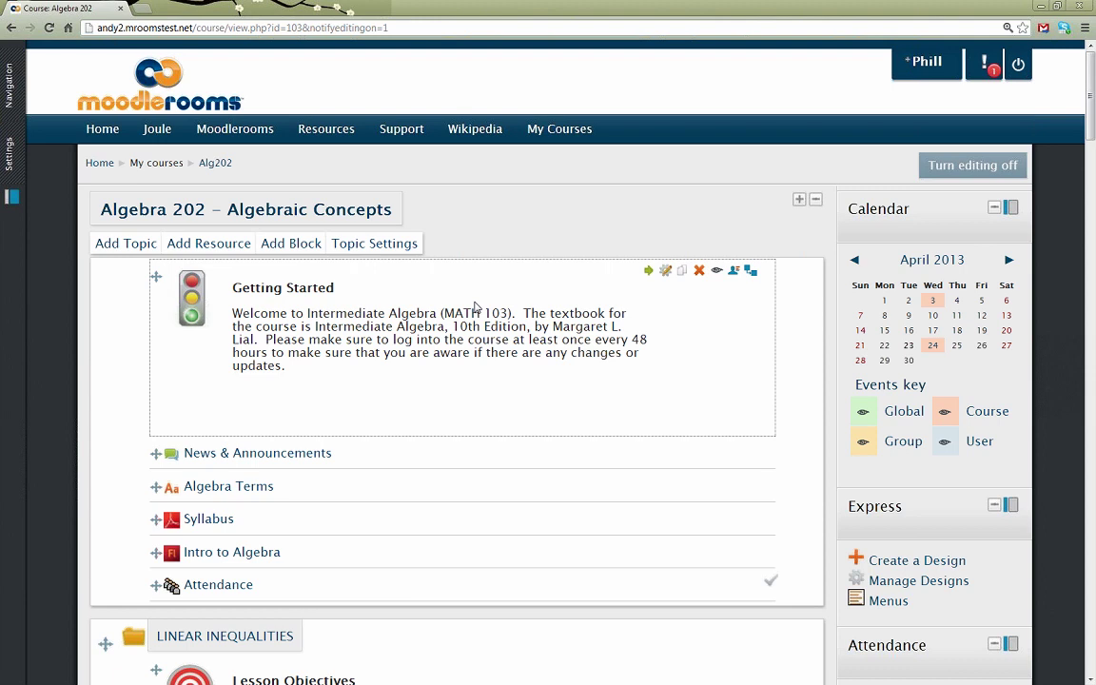
scroll(476, 307, "down", 1)
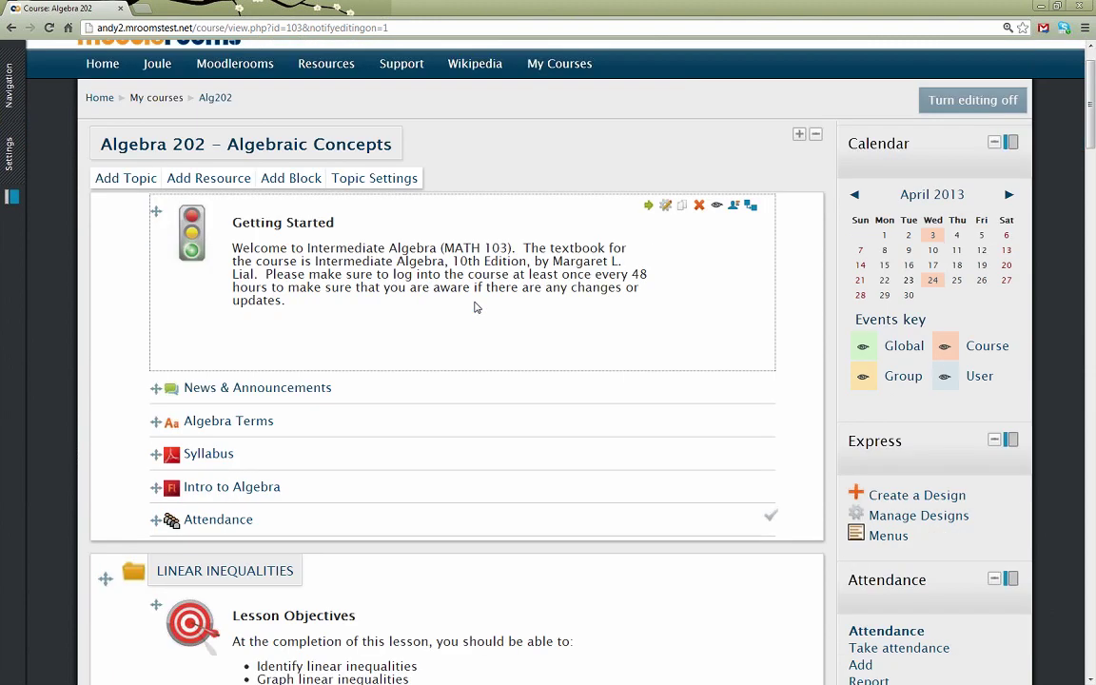
scroll(477, 306, "down", 5)
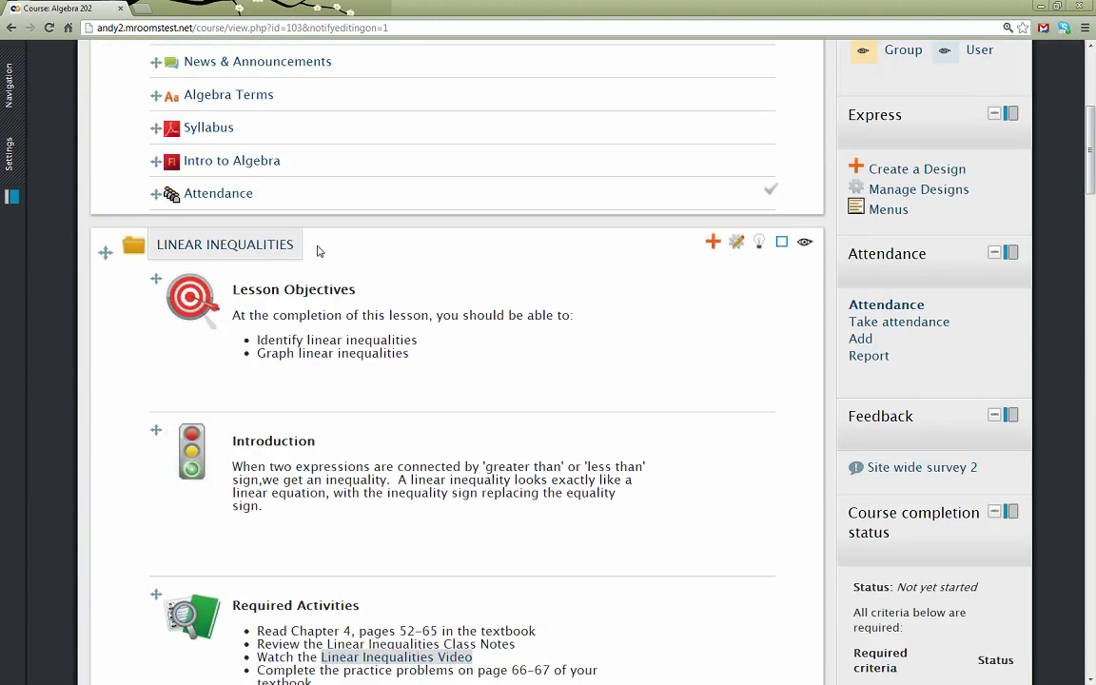
left_click(243, 248)
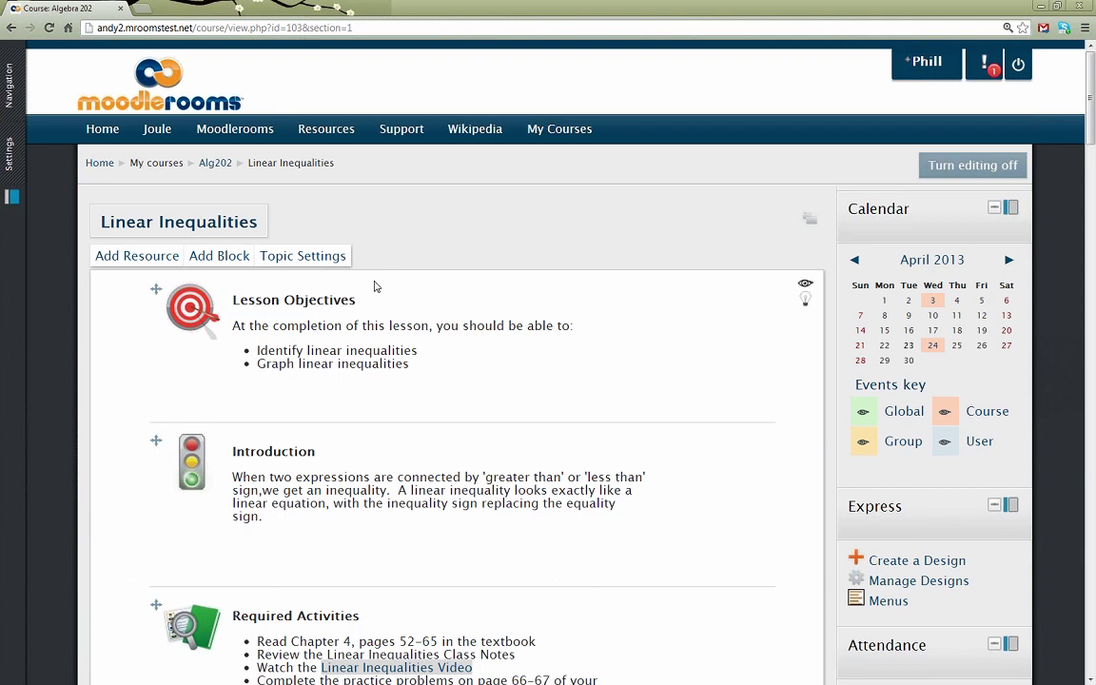
Review the activities on the Linear Inequalities topic page and view the jump-to choices without picking one.
scroll(385, 304, "down", 4)
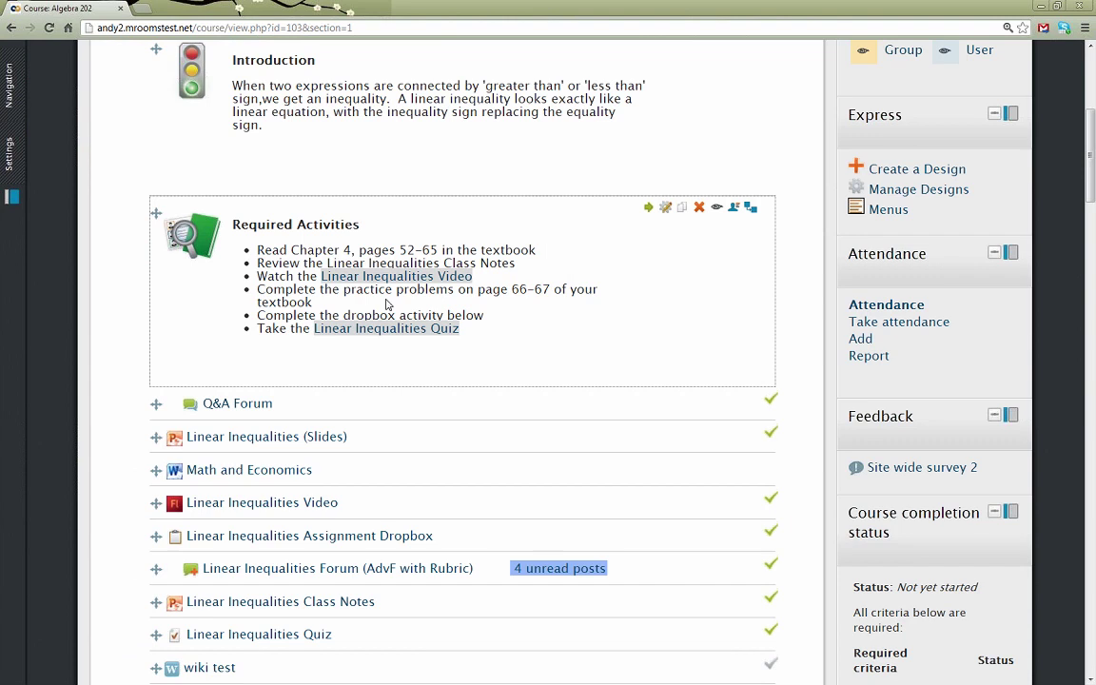
scroll(385, 304, "down", 2)
left_click(455, 521)
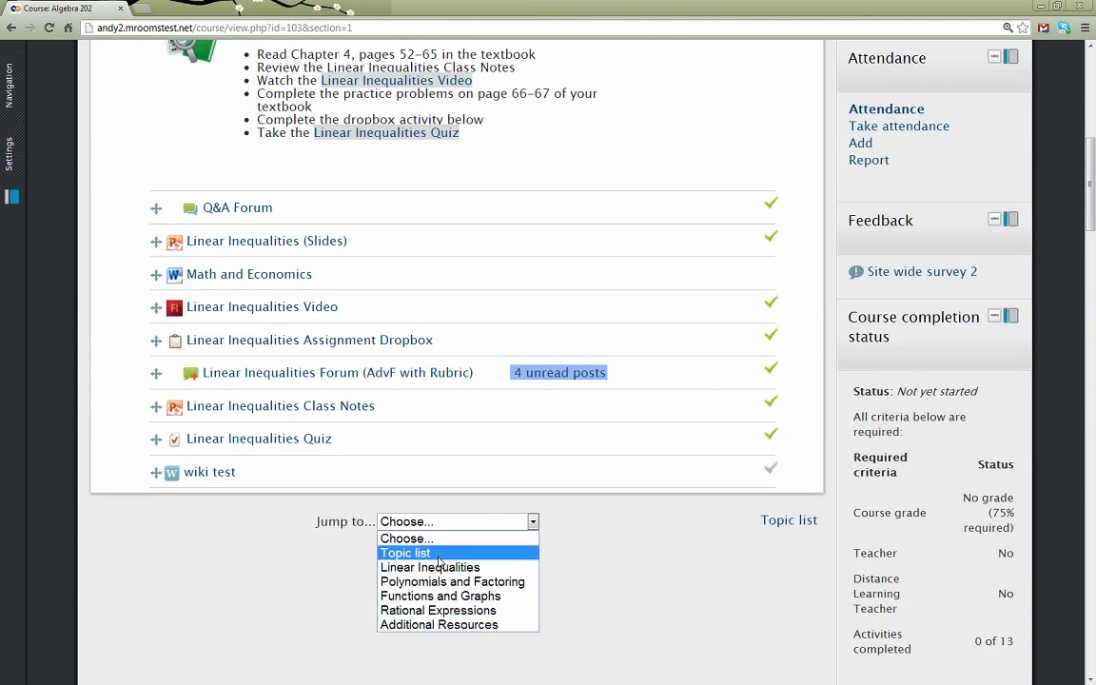
left_click(599, 559)
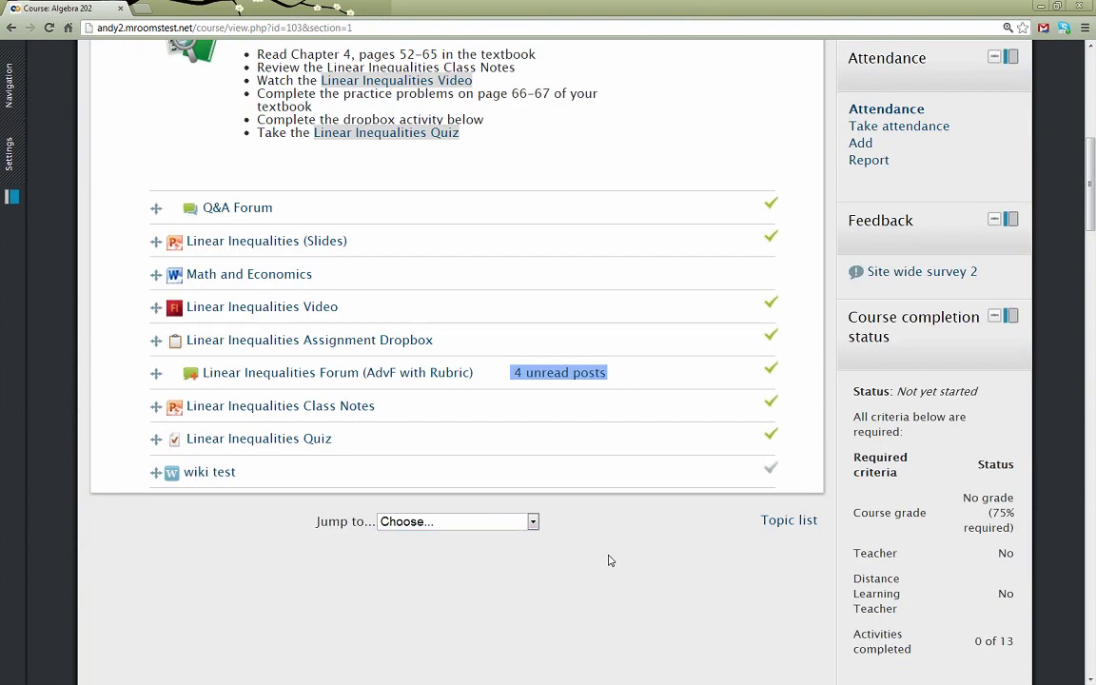
Rename the "Linear Inequalities (Slides)" activity as "Linear Inequalities Examples (Slides)" directly on the topic page.
scroll(610, 560, "up", 3)
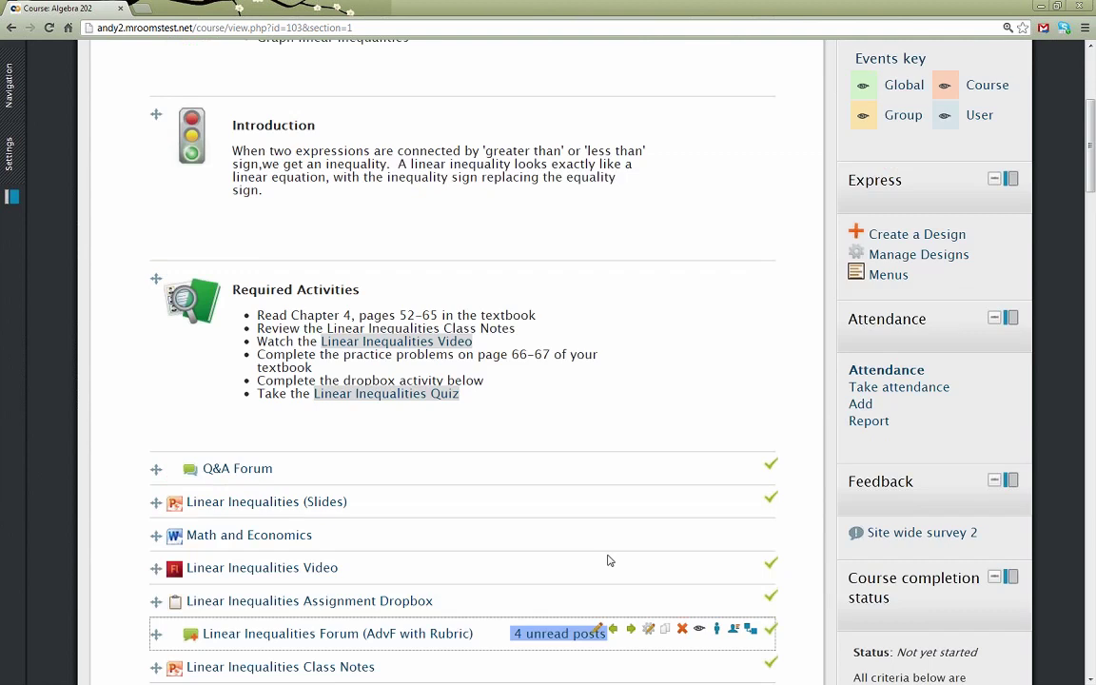
scroll(610, 560, "up", 1)
scroll(610, 560, "up", 2)
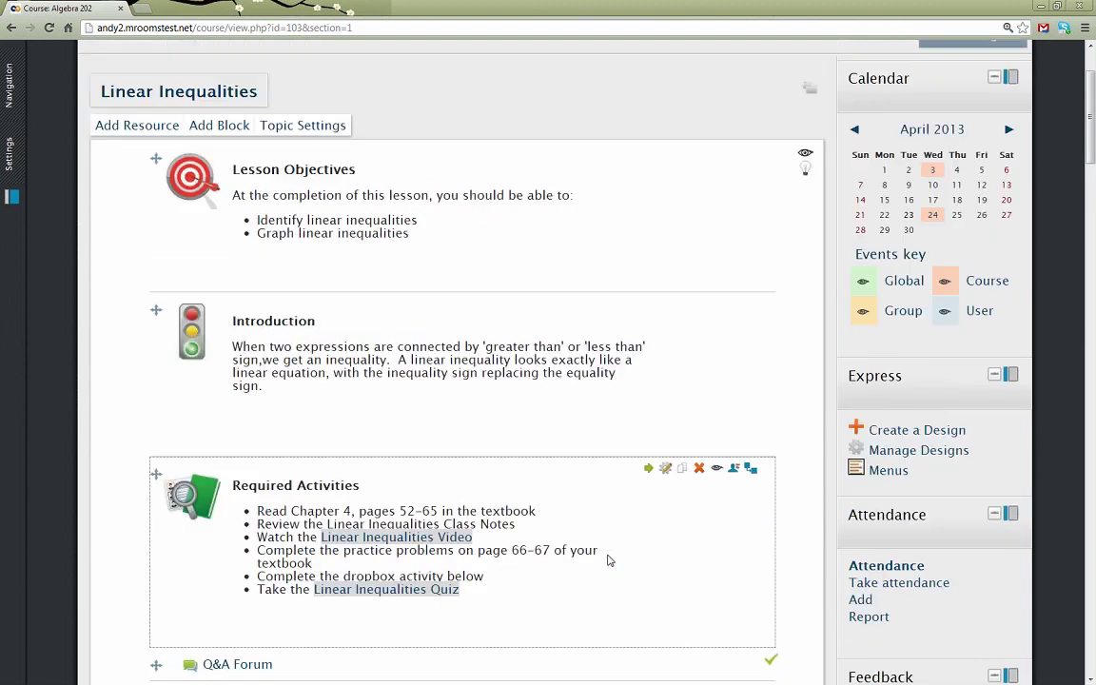
scroll(609, 560, "down", 1)
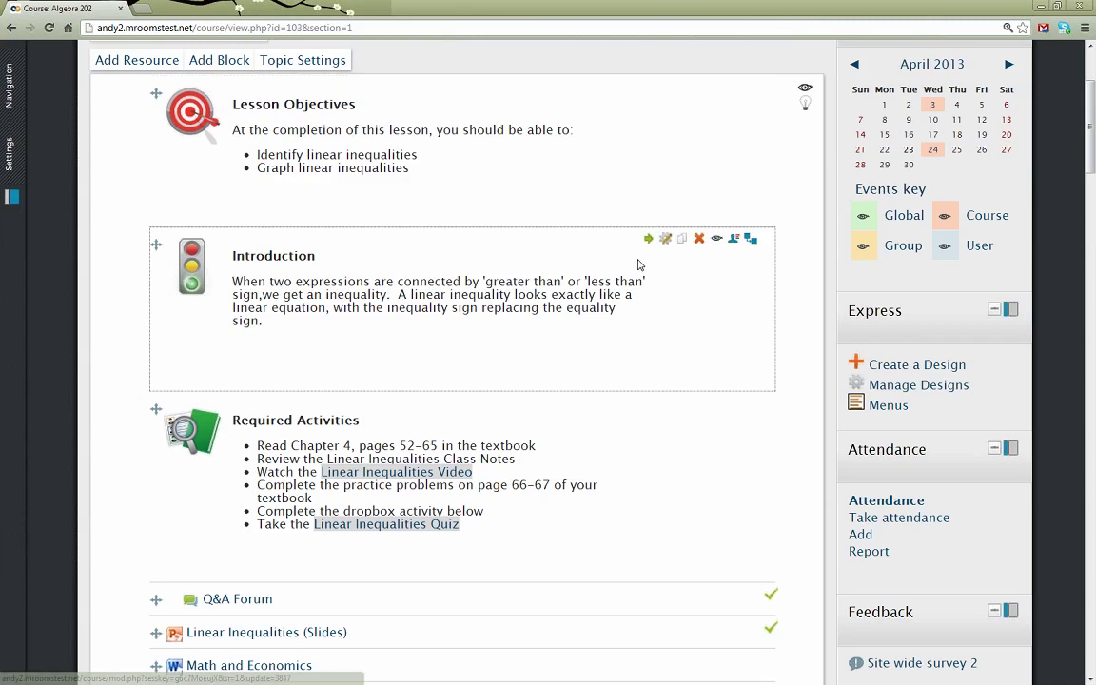
scroll(616, 376, "down", 2)
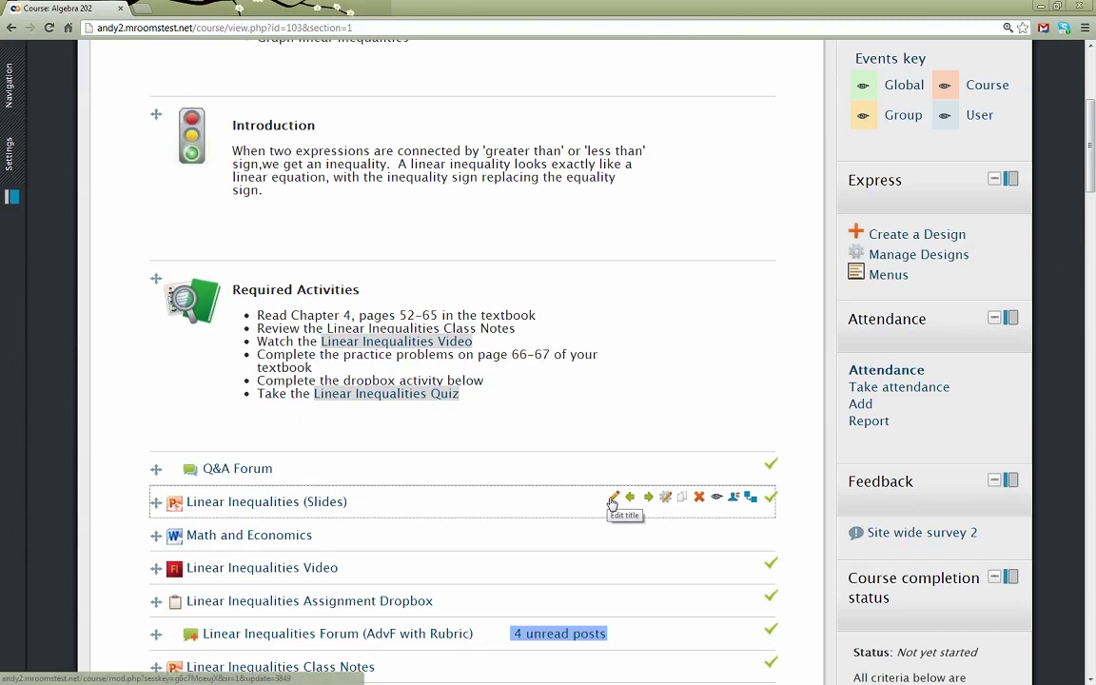
left_click(613, 499)
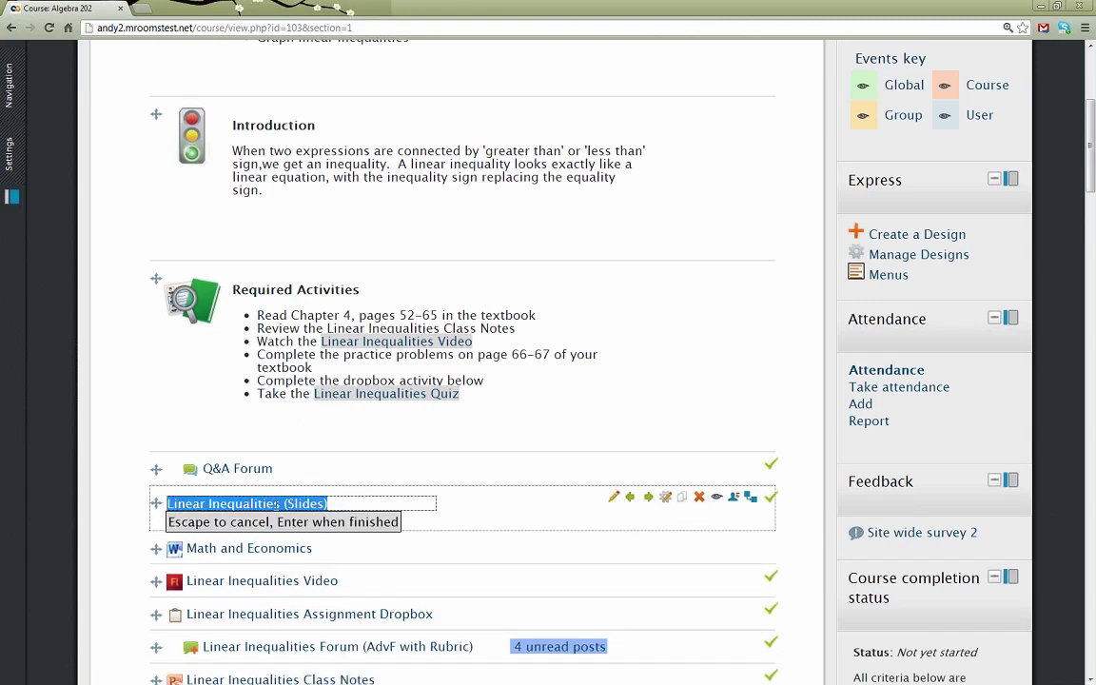
left_click(328, 504)
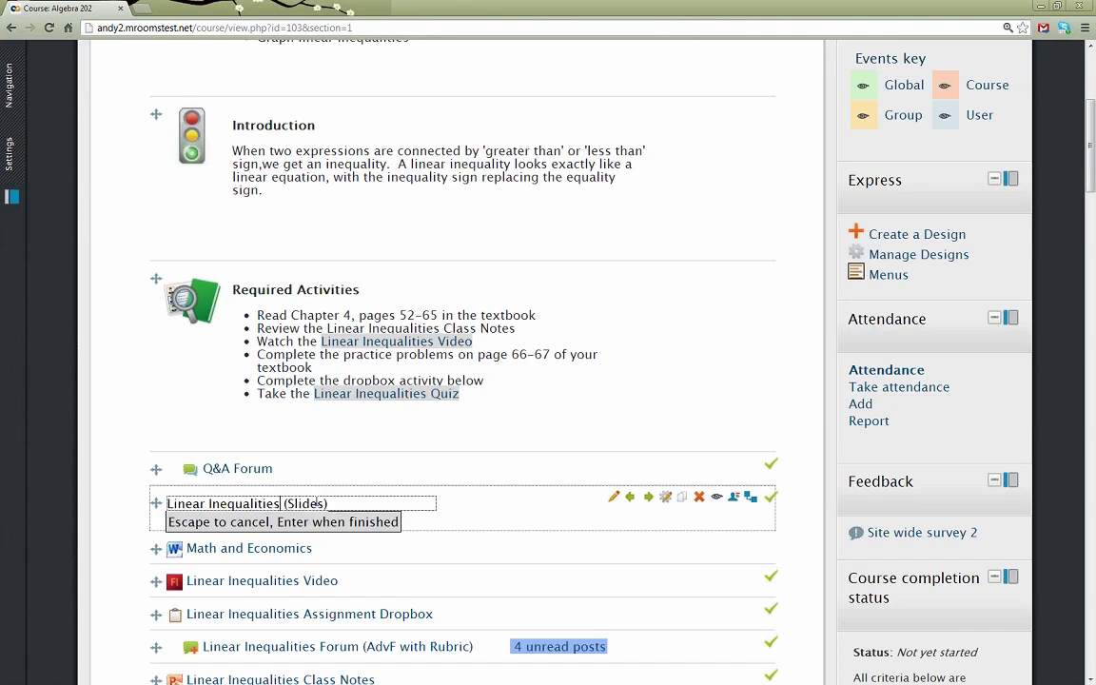
key("Left")
key("Left")
key("Left")
key("Left")
key("Left")
key("Left")
key("Left")
key("Left")
key("Left")
type("Exas")
key("BackSpace")
type("mples")
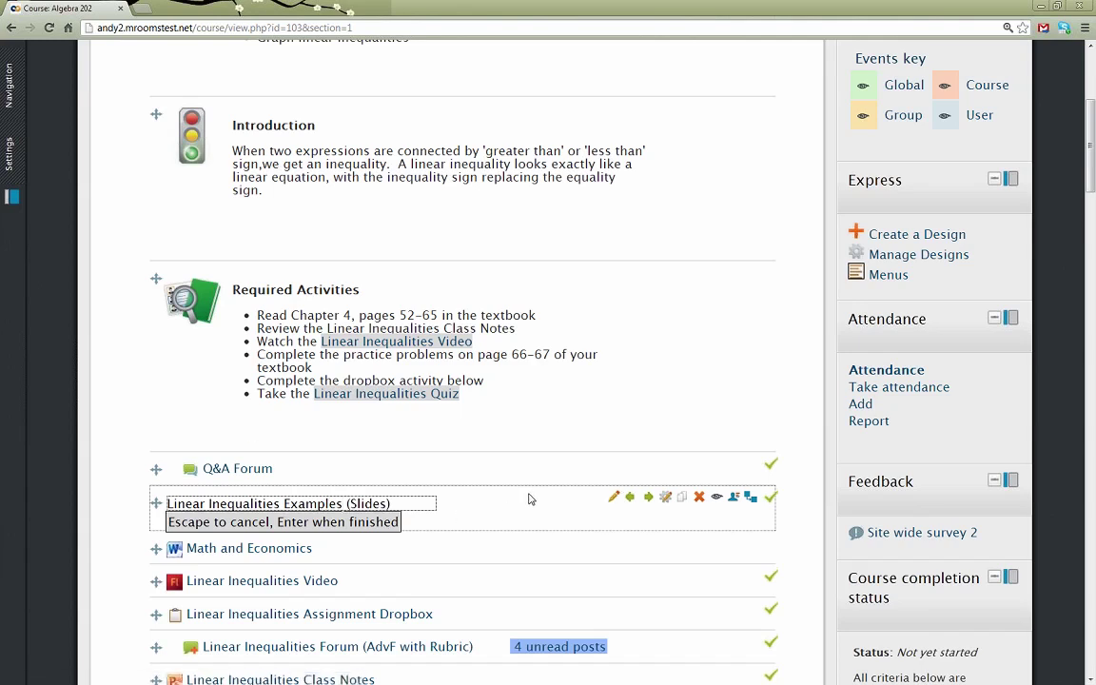
key("Return")
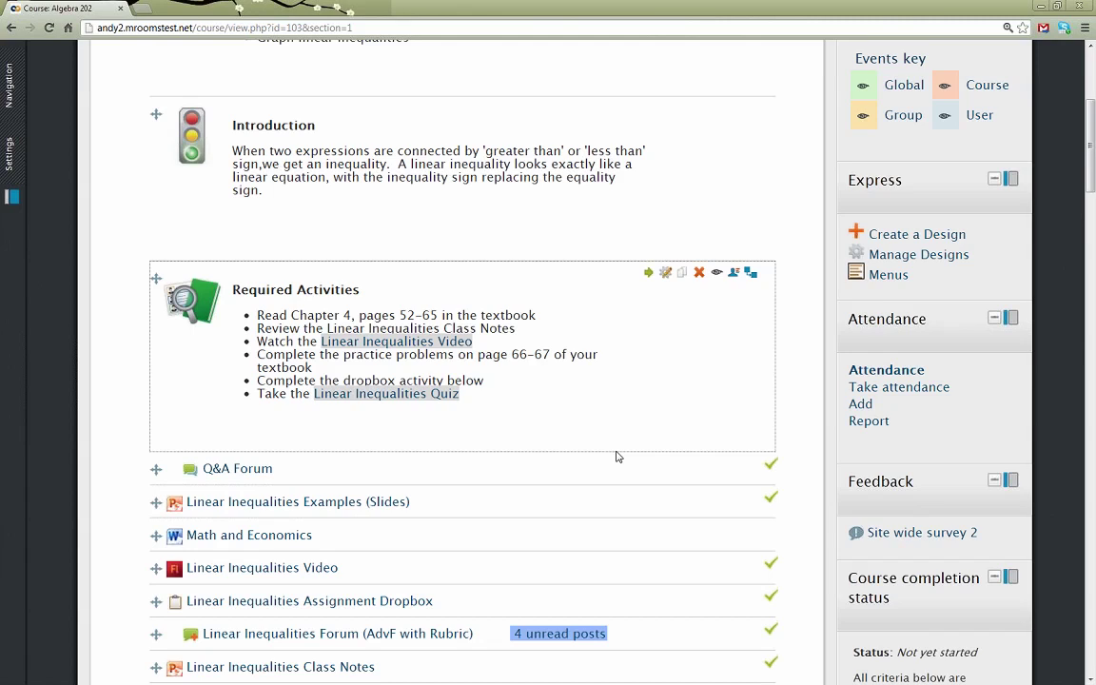
Add the "syllabus" PDF file from the computer to the end of the Linear Inequalities topic, below "wiki test".
scroll(617, 457, "down", 1)
scroll(616, 457, "down", 3)
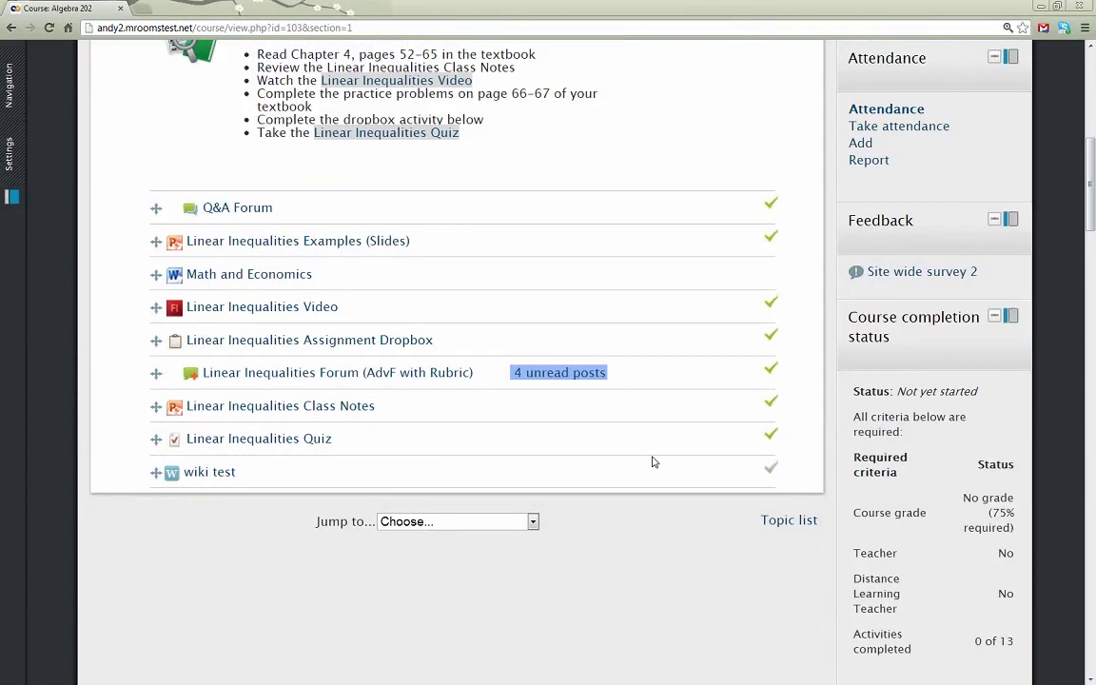
left_click_drag(652, 462, 257, 501)
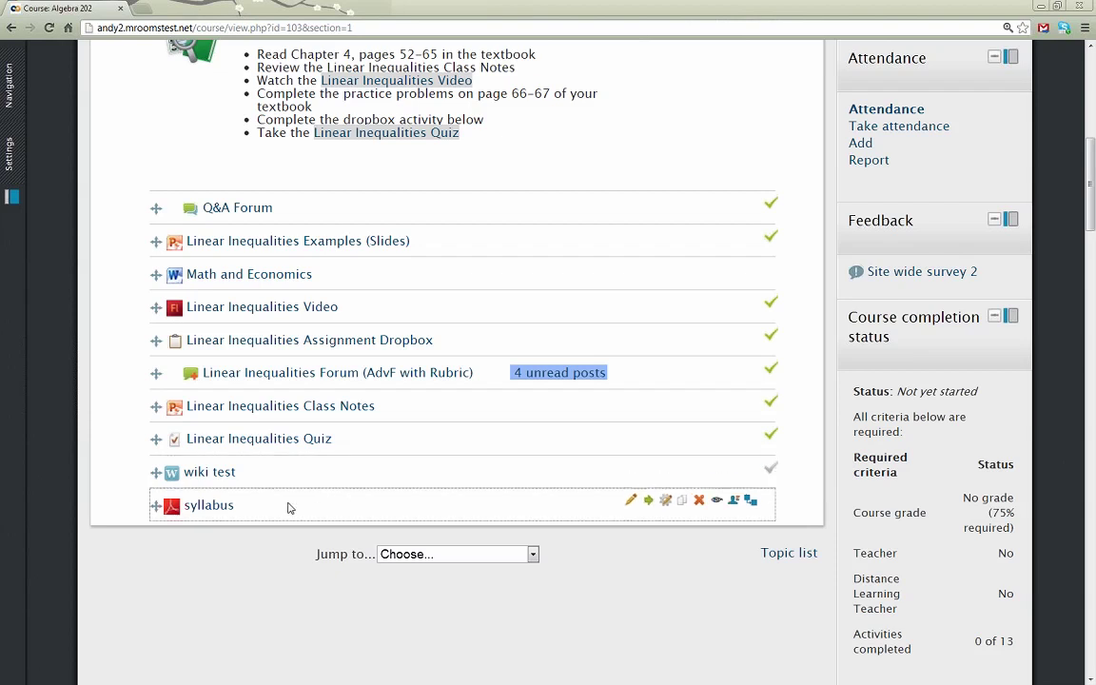
Open the added "syllabus" file, look over its page and update options, and return to the Linear Inequalities topic page.
left_click(207, 507)
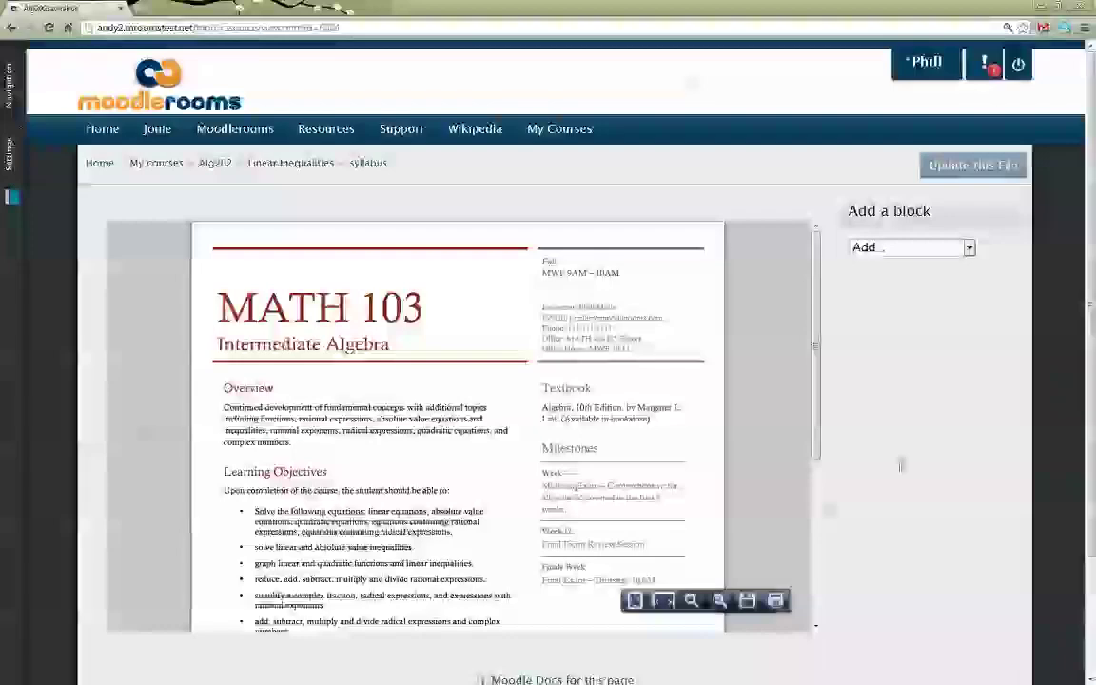
scroll(941, 285, "down", 1)
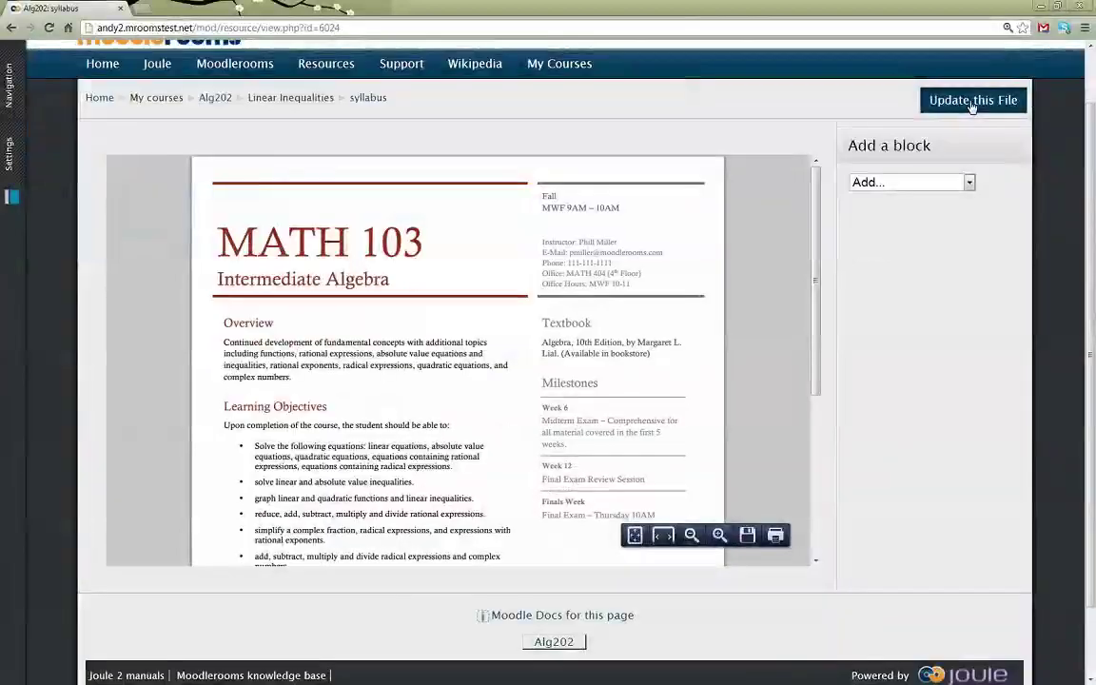
left_click(12, 152)
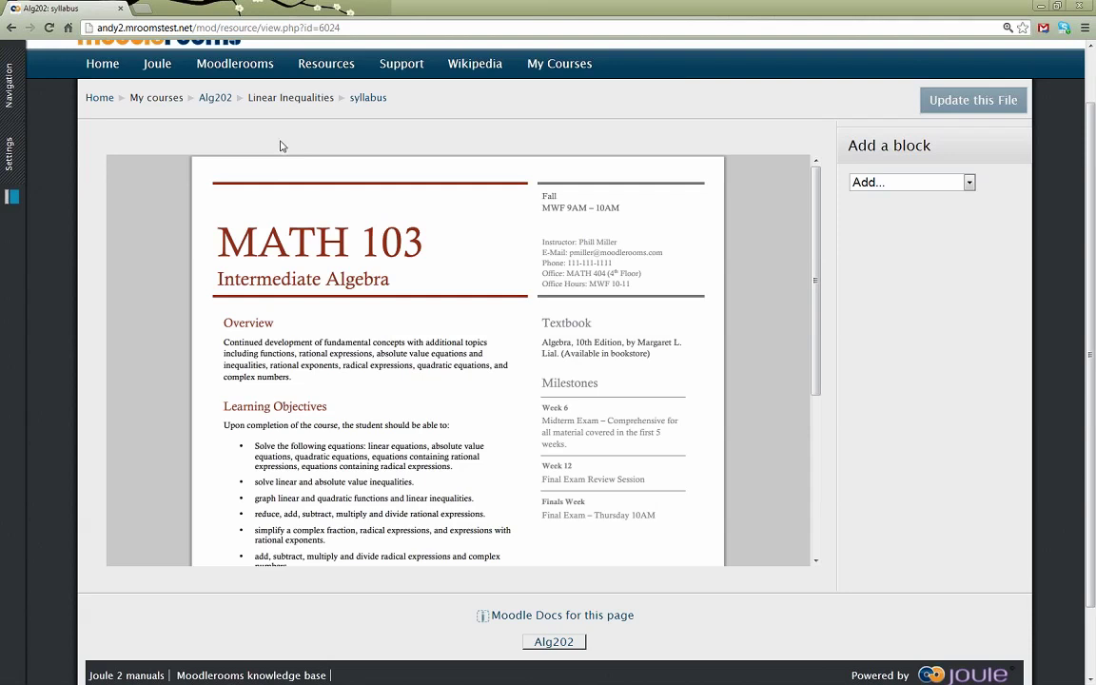
left_click(214, 101)
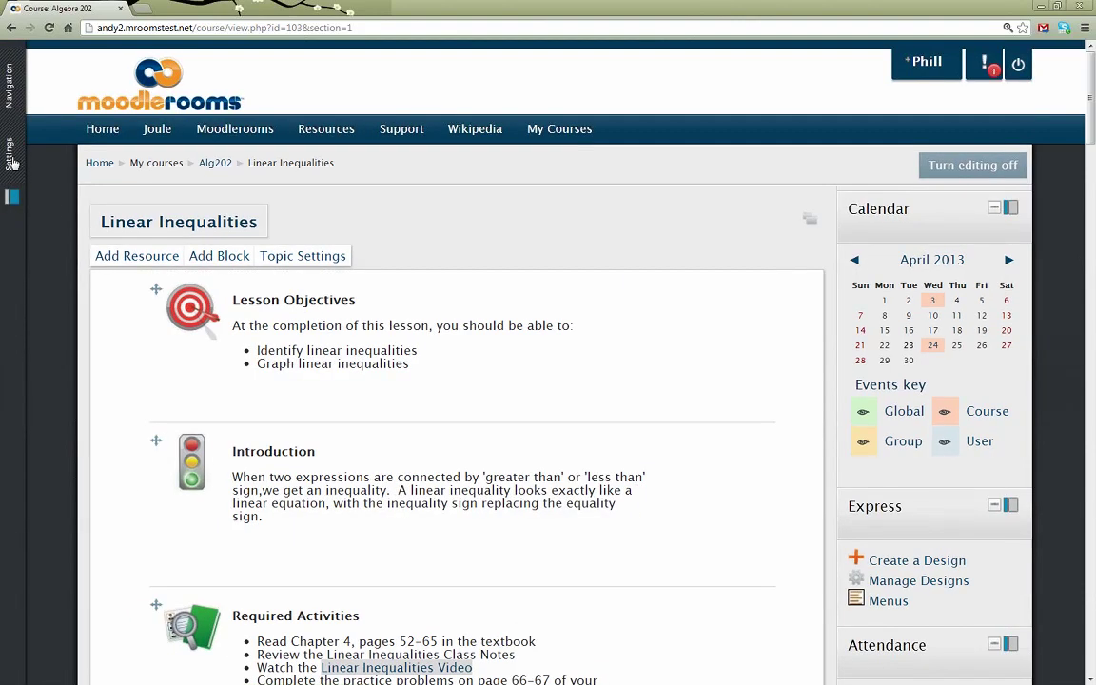
Switch the course role to Student from the Linear Inequalities topic page.
mouse_move(12, 150)
left_click(45, 162)
mouse_move(10, 152)
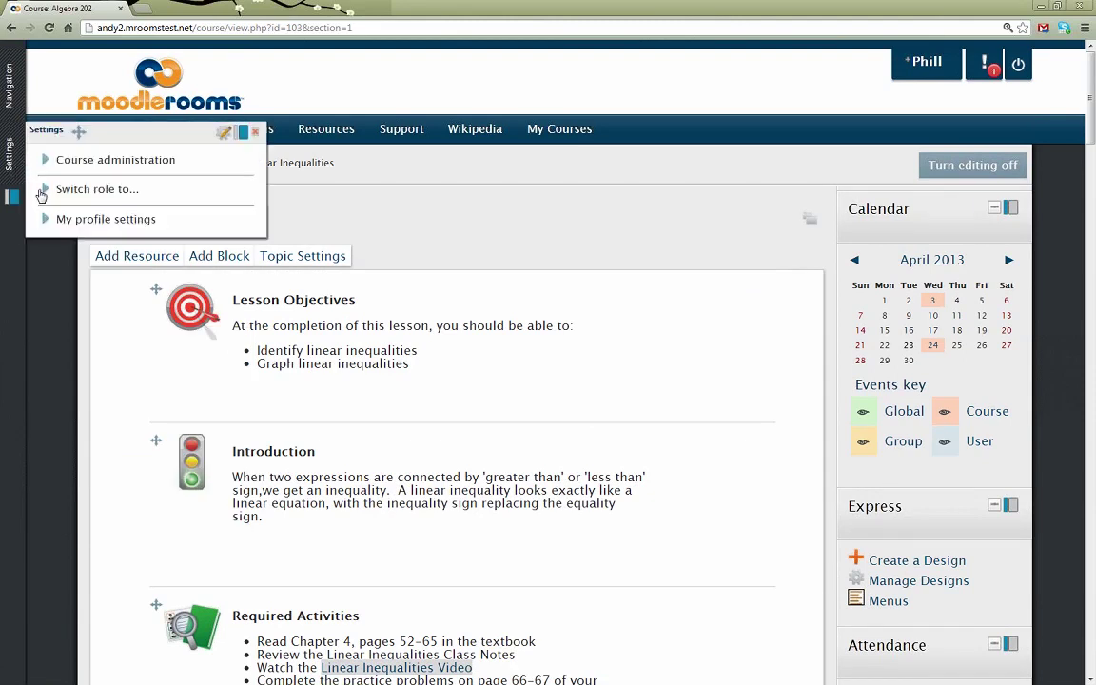
left_click(42, 189)
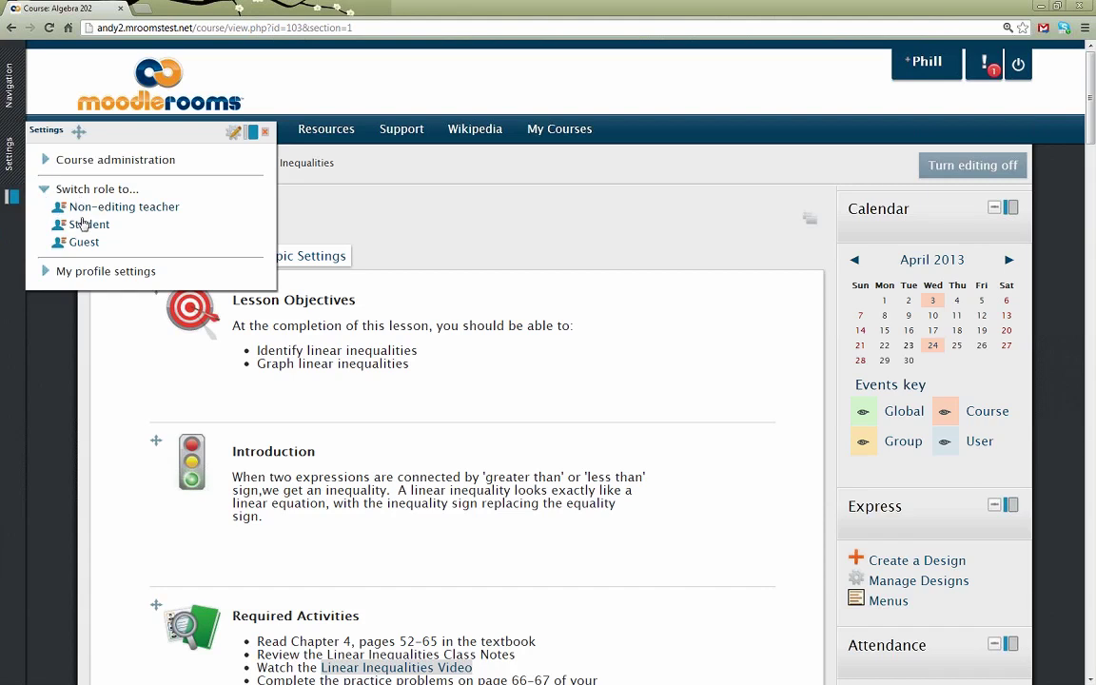
left_click(78, 225)
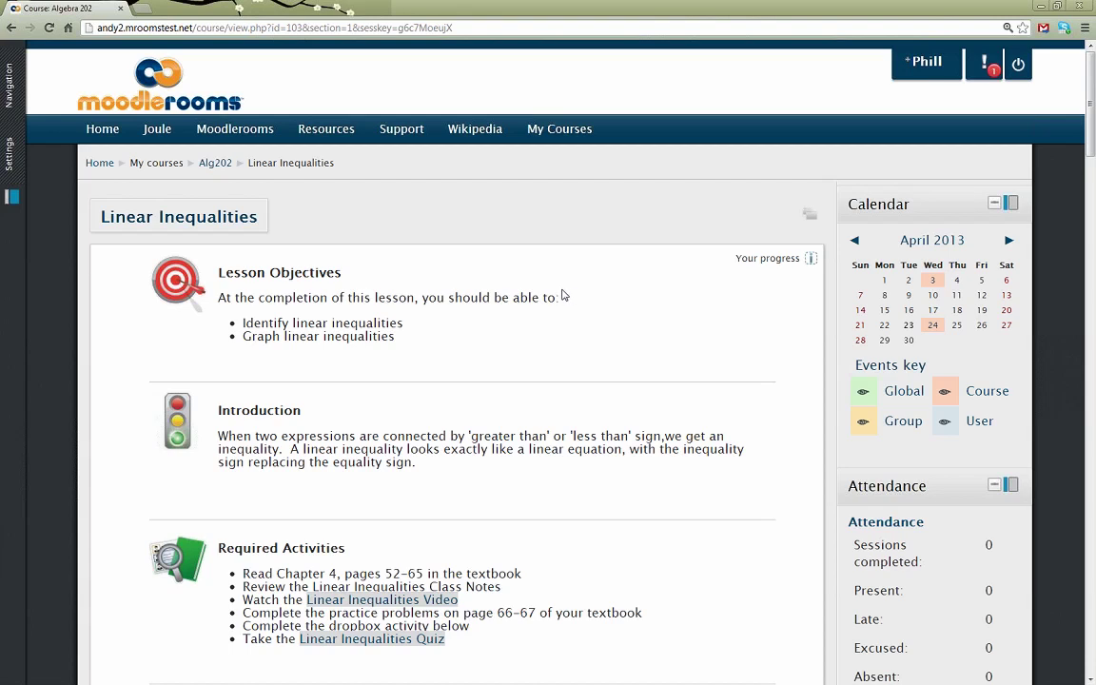
Look over the Linear Inequalities activities in the Student role and open the "syllabus" file.
scroll(561, 295, "down", 1)
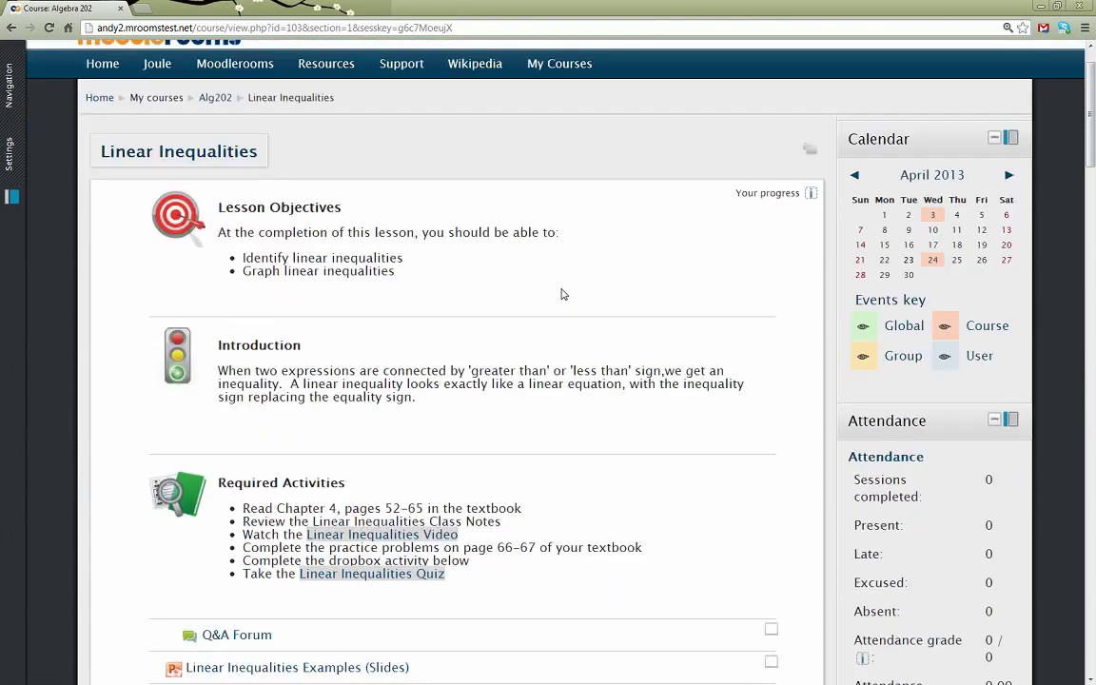
scroll(562, 295, "down", 2)
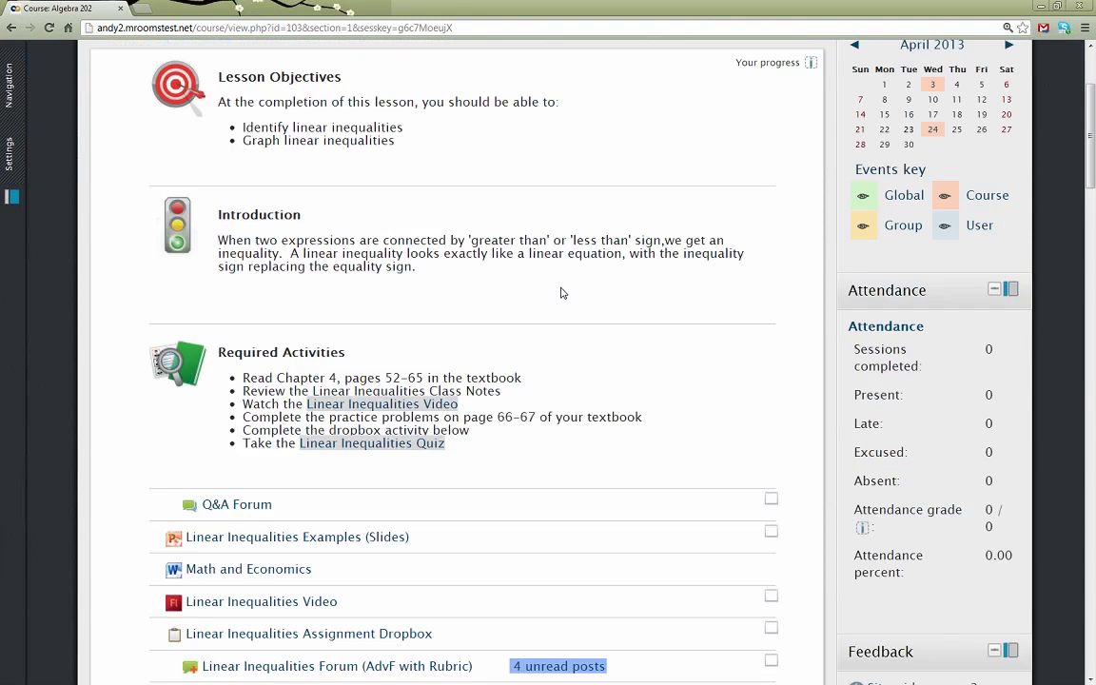
scroll(562, 293, "down", 3)
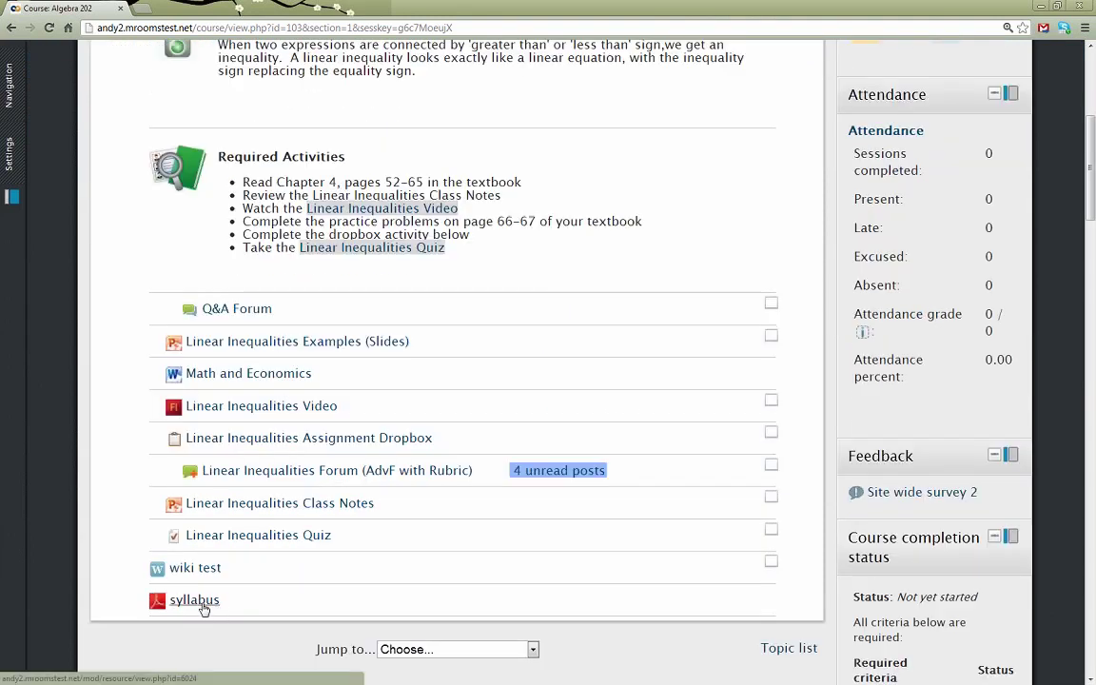
left_click(202, 605)
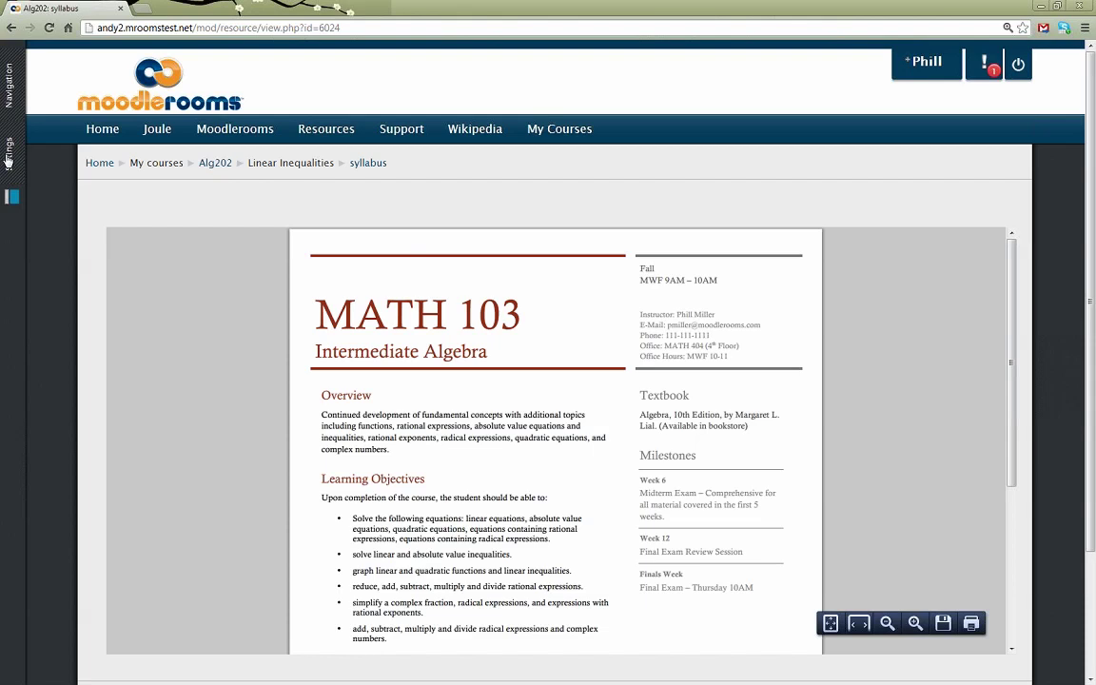
View the student's course administration options and return to the normal role.
left_click(7, 156)
left_click(52, 160)
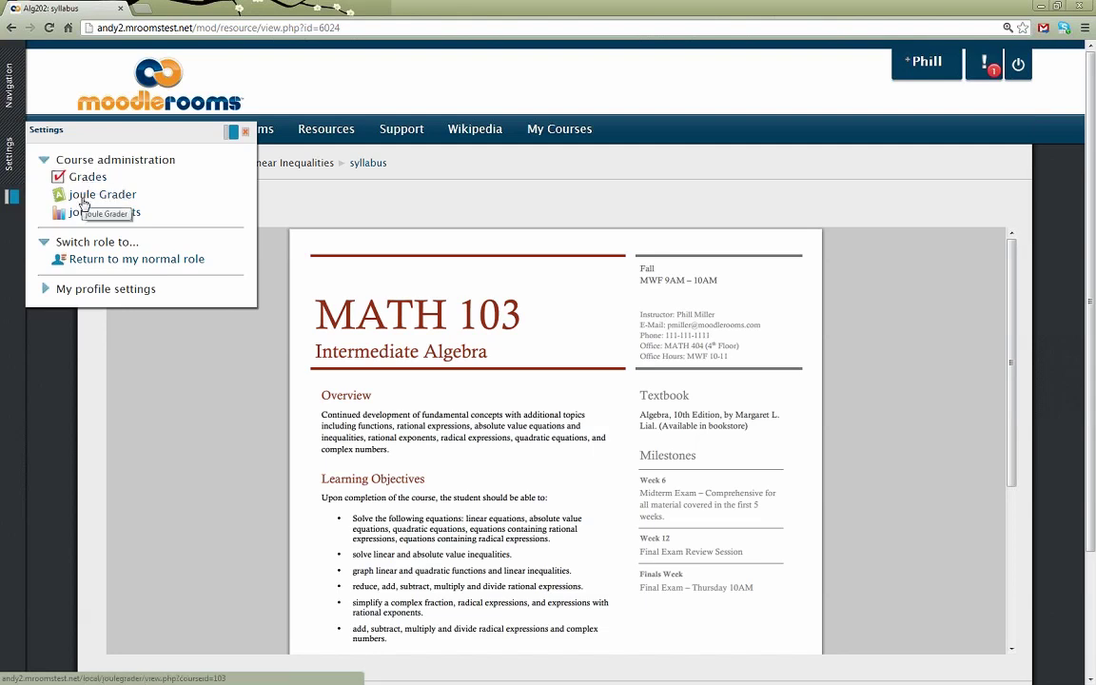
left_click(107, 259)
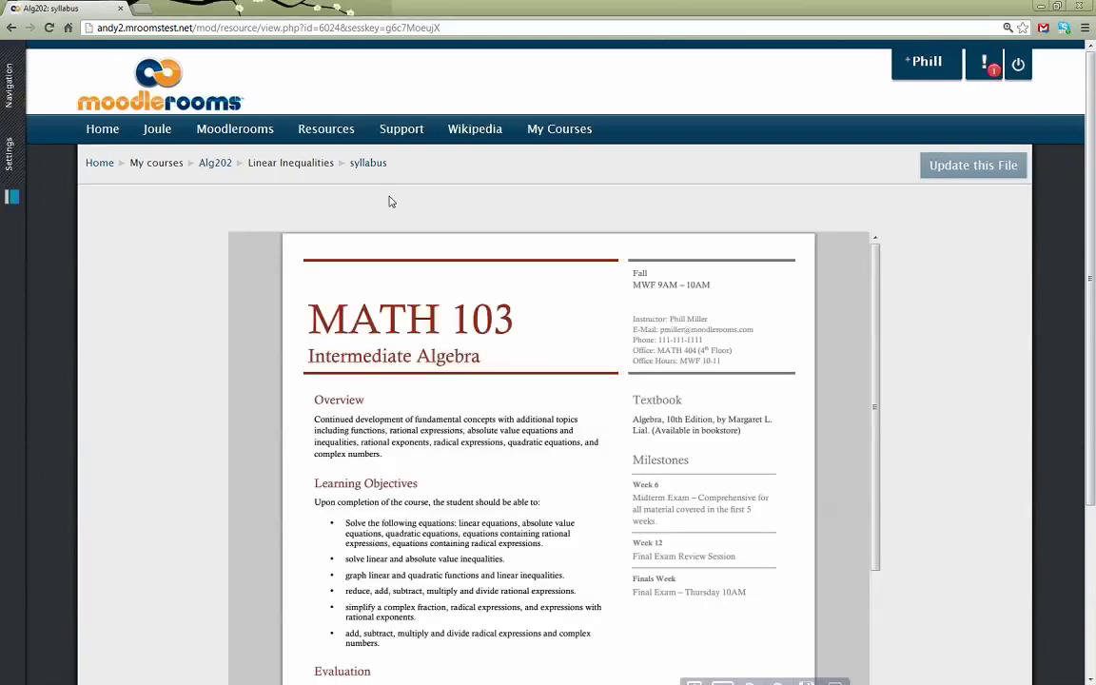
Go back to the Linear Inequalities topic page and look over its activities, including the added "syllabus" file.
left_click(223, 166)
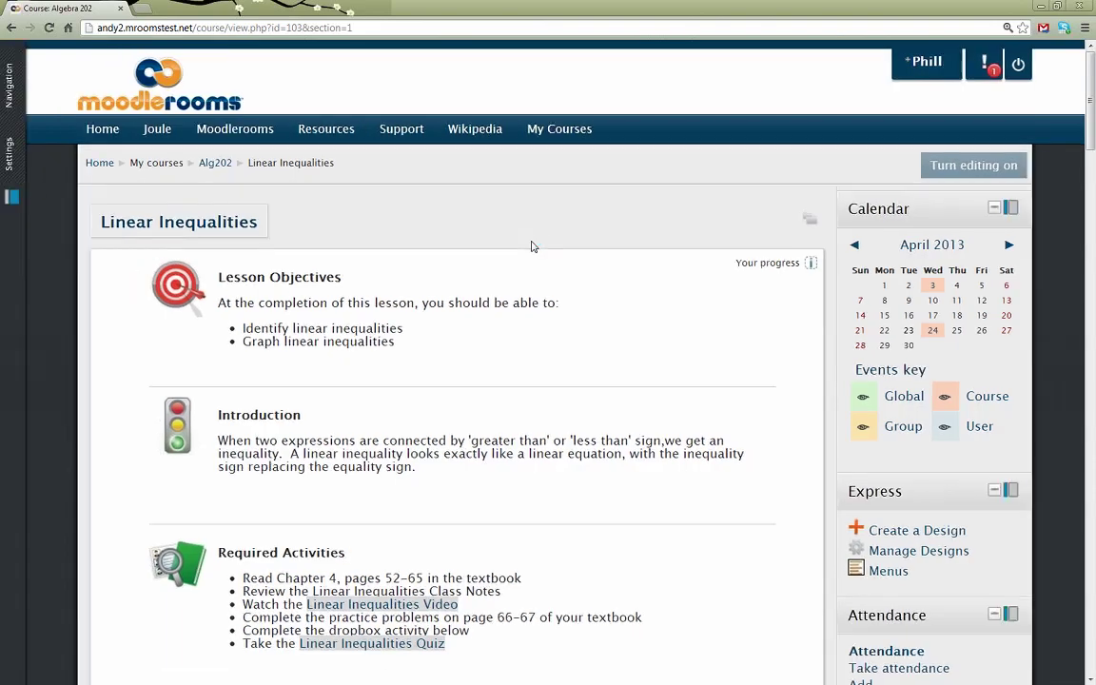
scroll(547, 288, "down", 1)
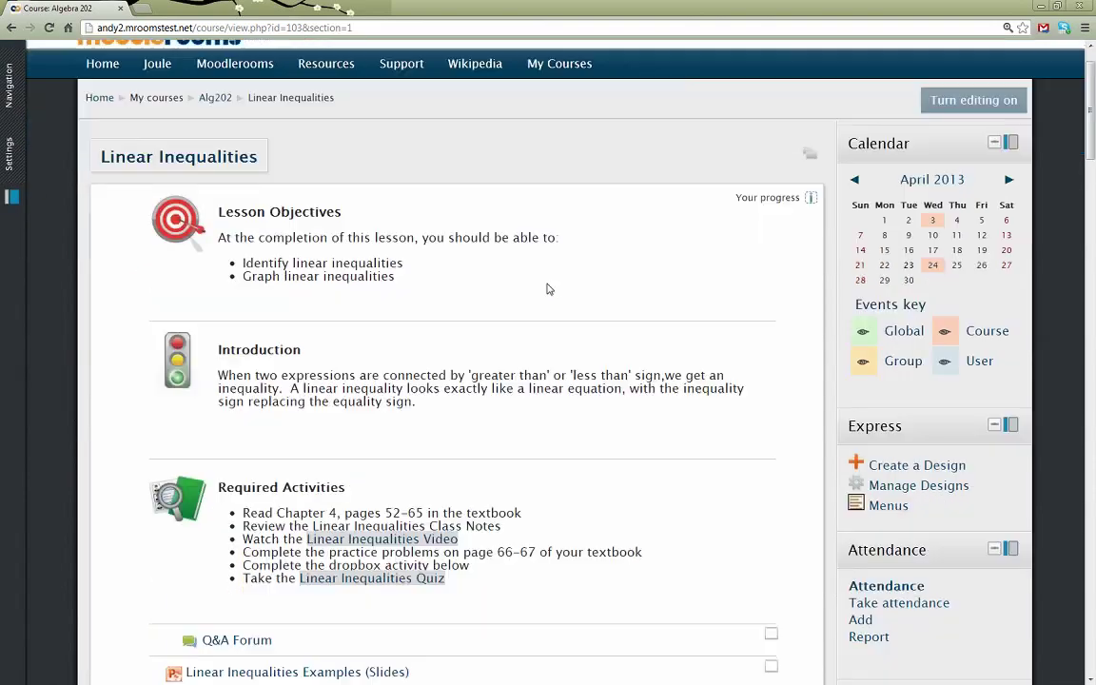
scroll(547, 289, "down", 3)
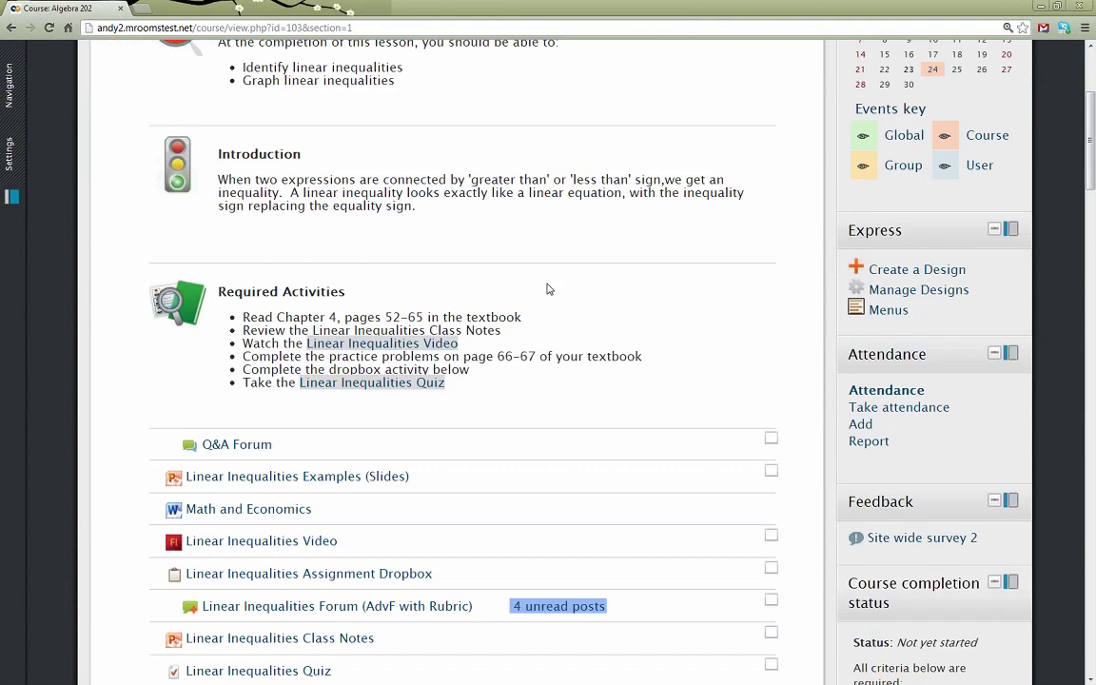
scroll(547, 288, "down", 2)
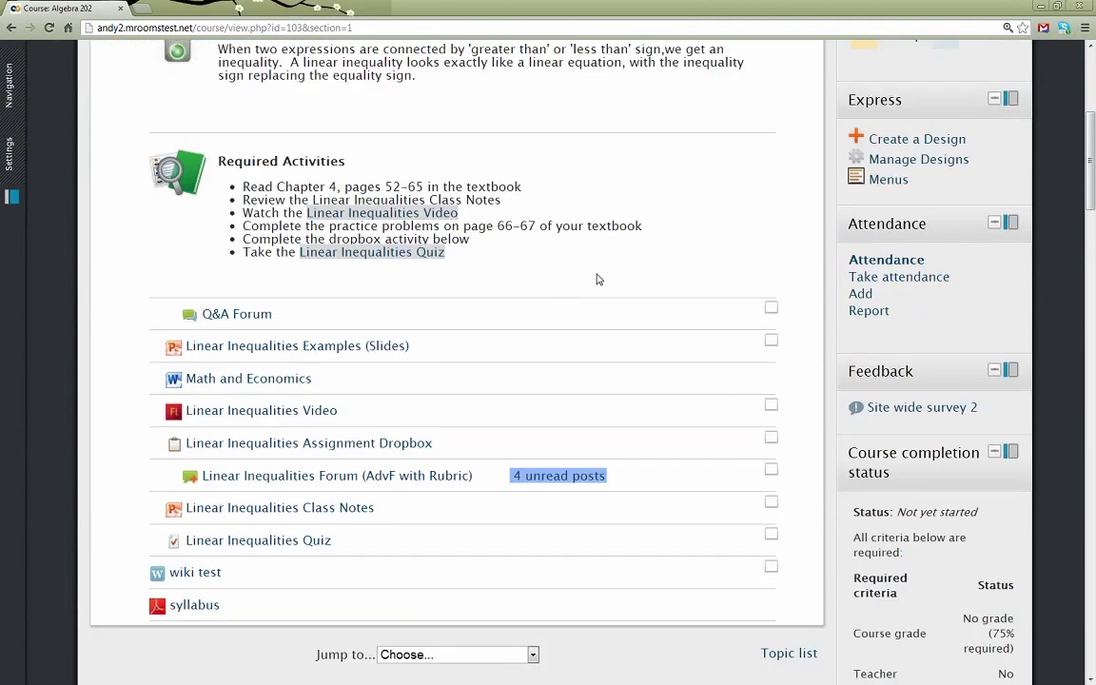
scroll(598, 279, "down", 1)
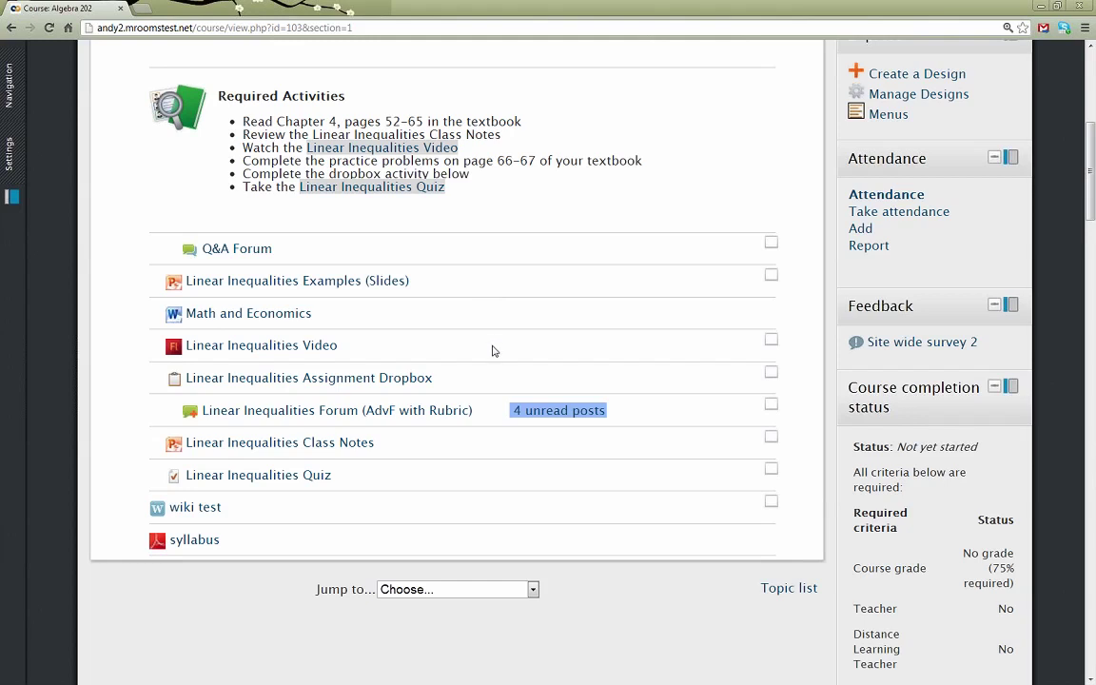
scroll(493, 344, "down", 1)
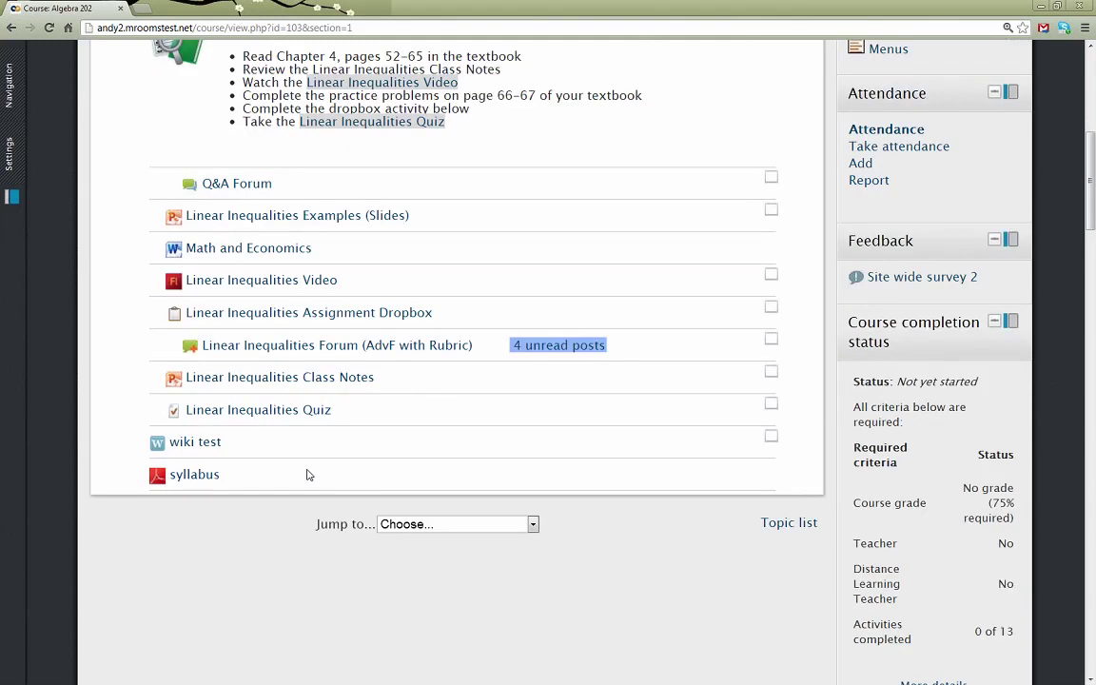
left_click(208, 469)
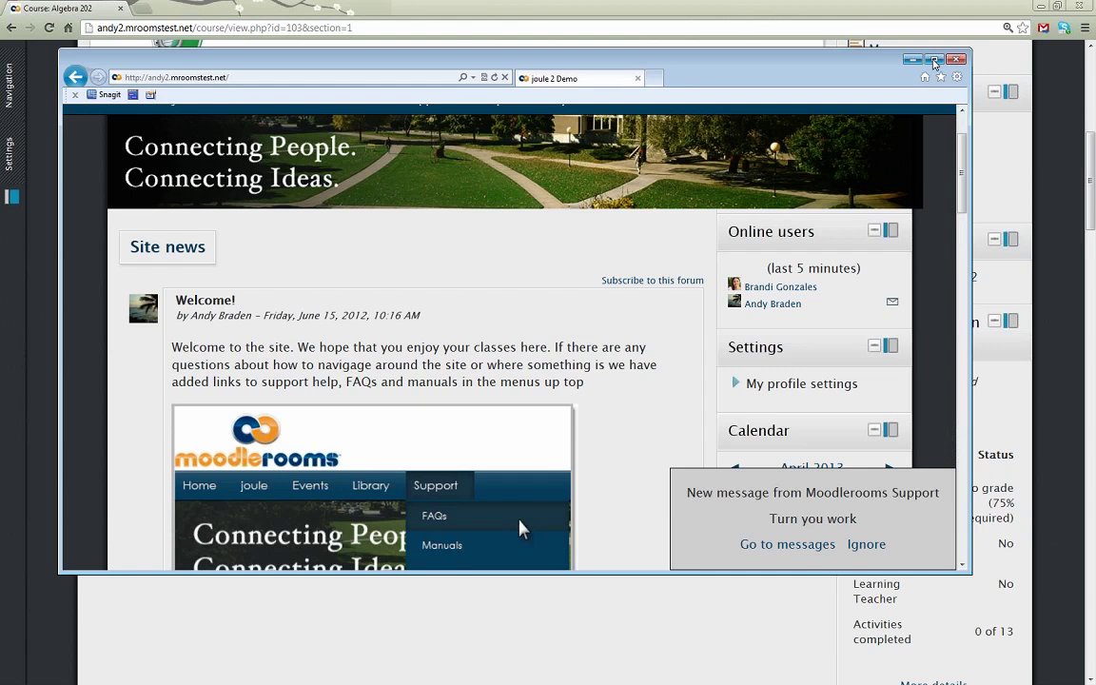
Enlarge the Internet Explorer window with the student's account to full screen and open the student's Algebra 202 course.
left_click(933, 60)
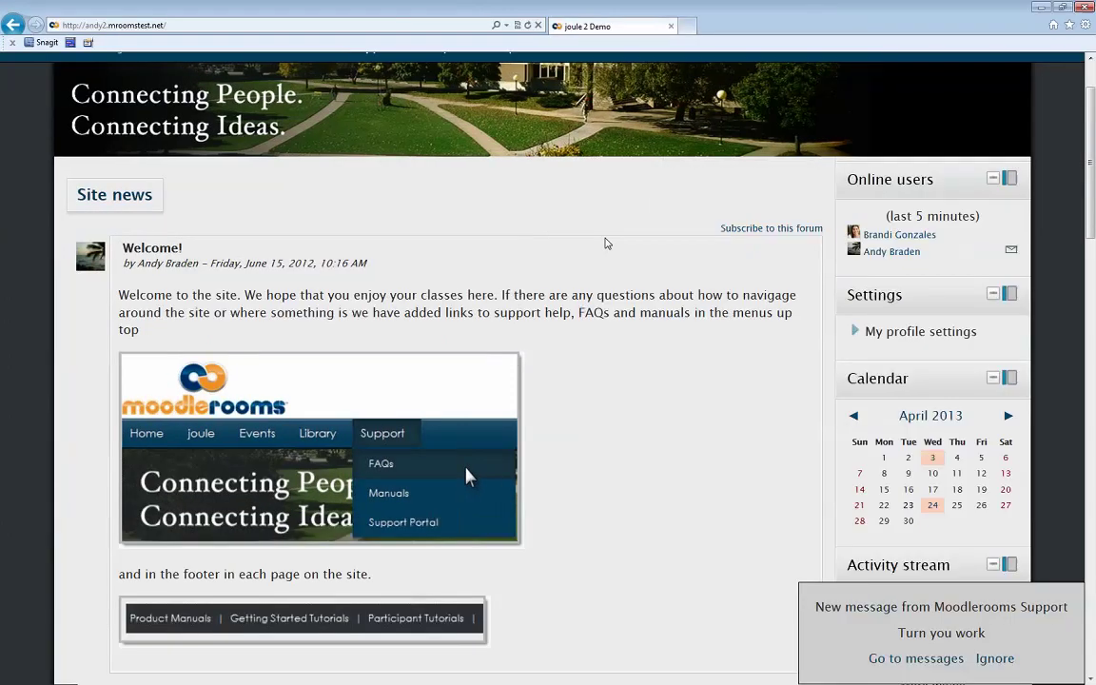
scroll(605, 244, "up", 2)
mouse_move(530, 142)
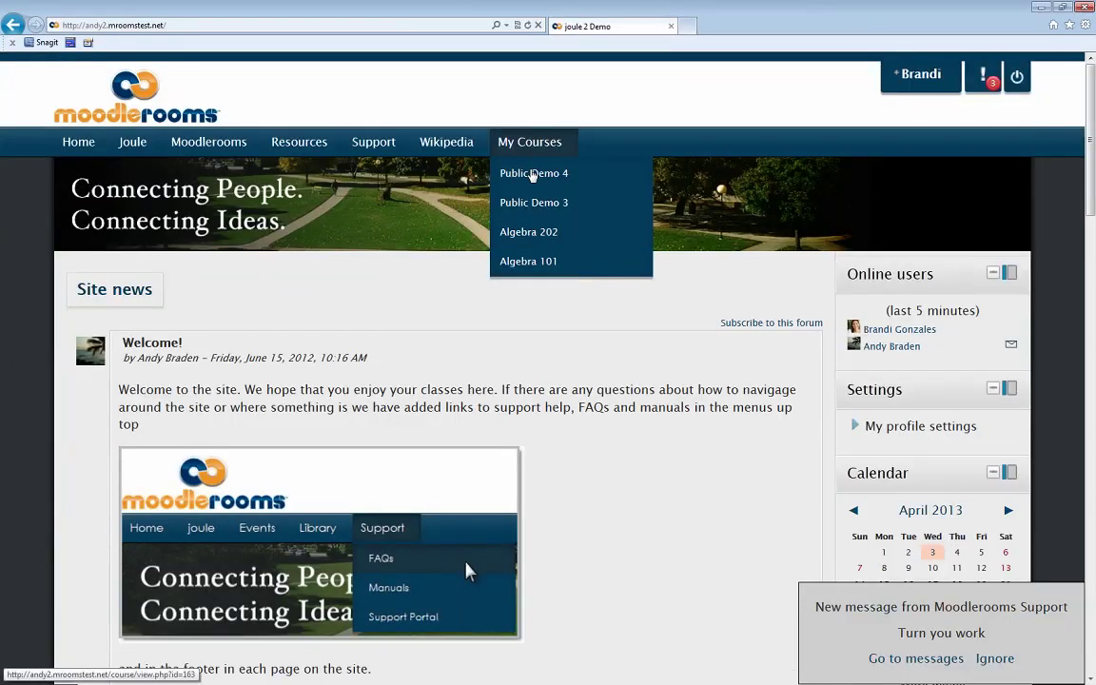
left_click(529, 234)
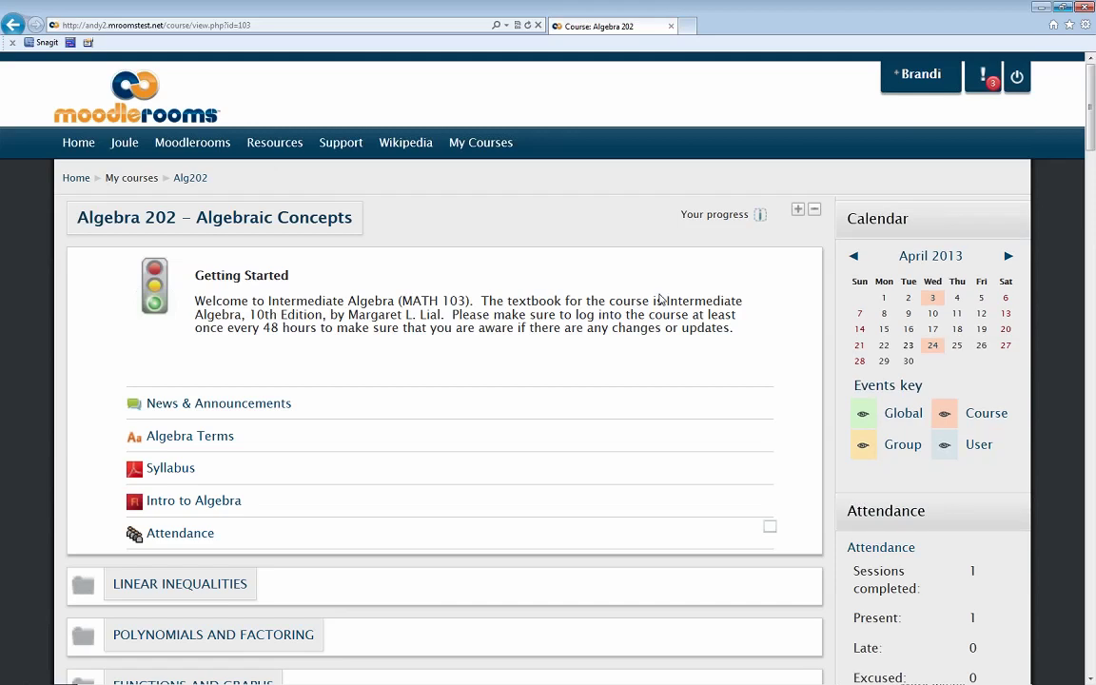
Expand all course topics and look over the student's completion marks on the Linear Inequalities activities.
scroll(522, 347, "down", 1)
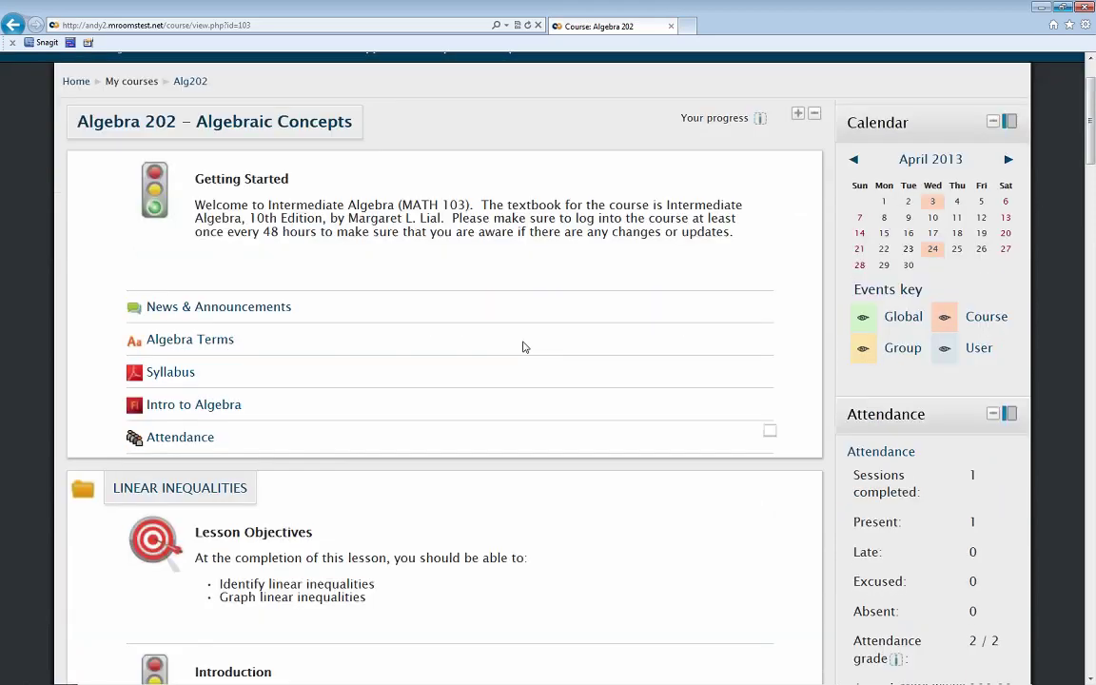
scroll(522, 347, "down", 5)
scroll(523, 347, "down", 3)
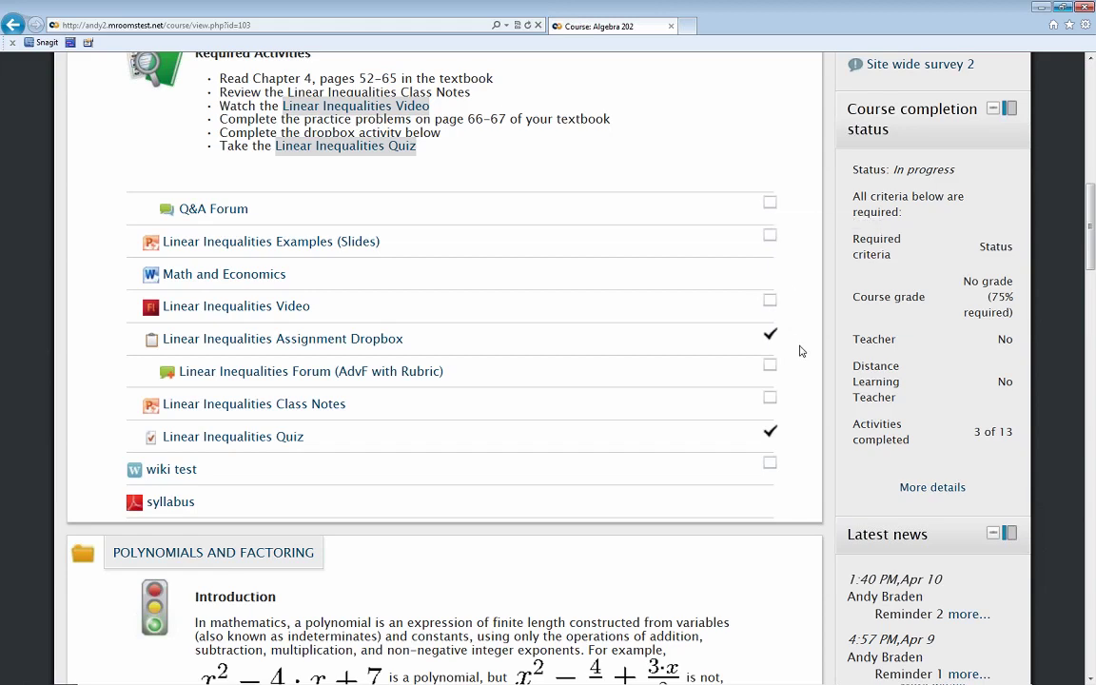
Mark the Attendance activity in the Getting Started section as complete for the student.
scroll(799, 351, "up", 1)
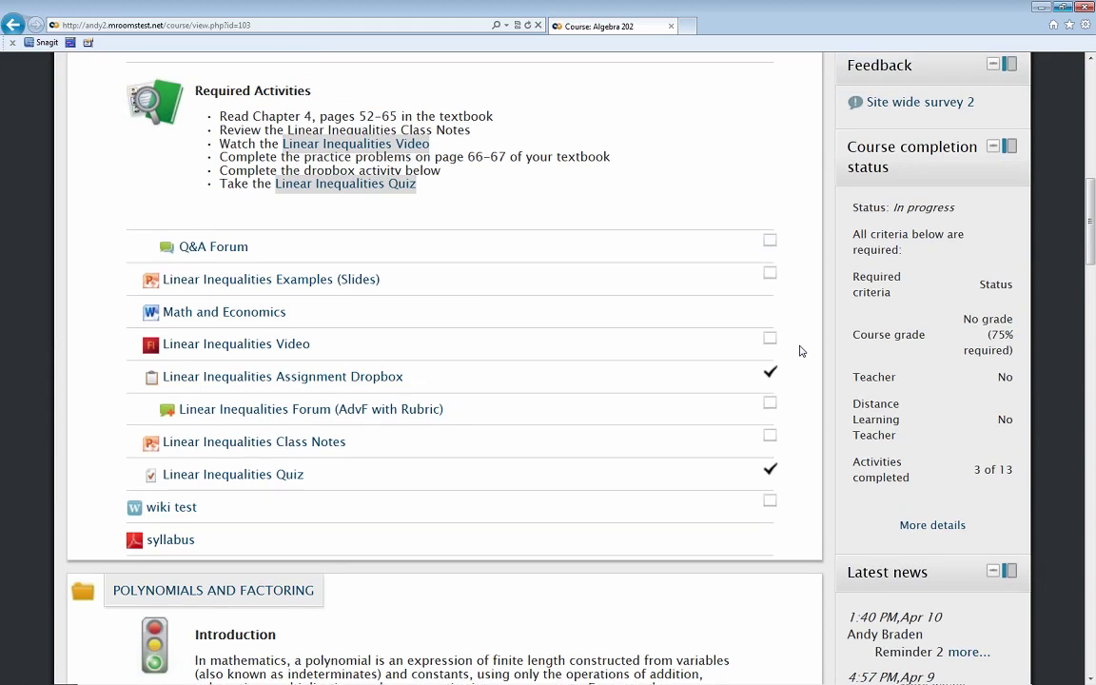
scroll(800, 351, "up", 3)
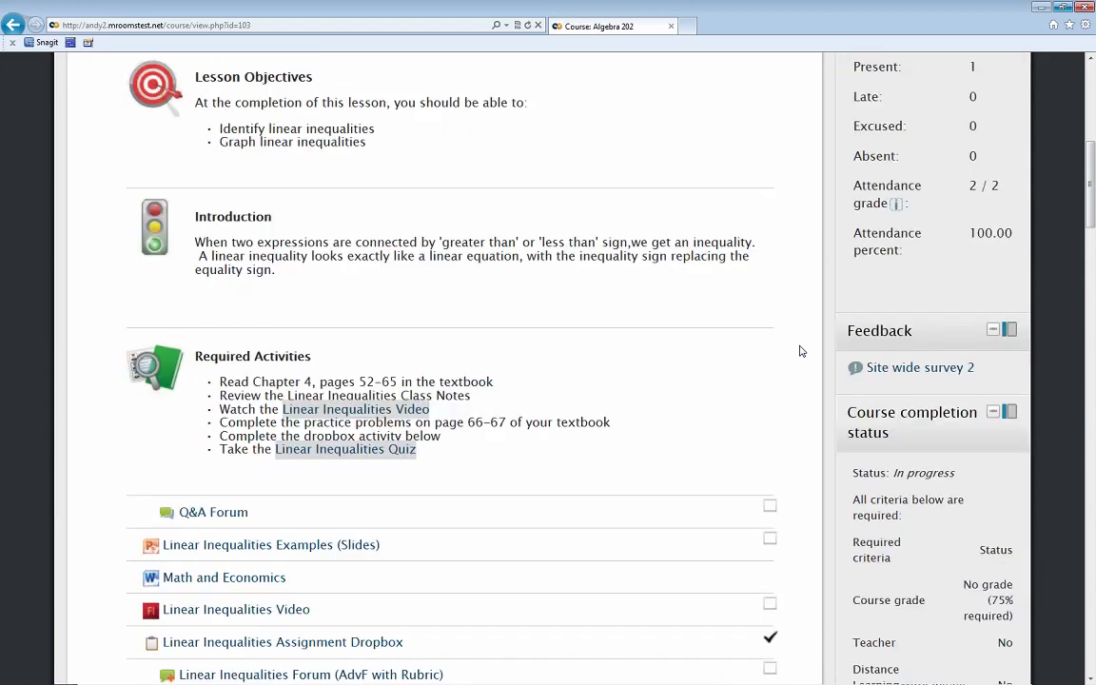
scroll(800, 351, "up", 2)
left_click(770, 153)
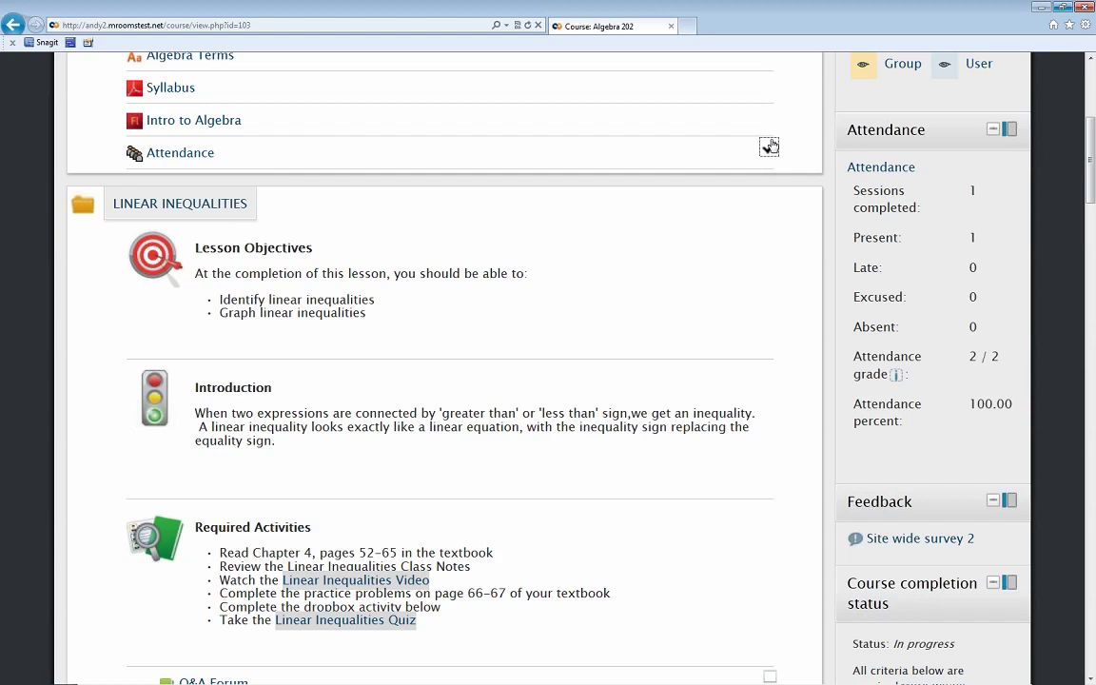
left_click(768, 150)
Look over the completion marks beside the Linear Inequalities activities, from the Q&A Forum to the wiki test.
scroll(697, 197, "down", 4)
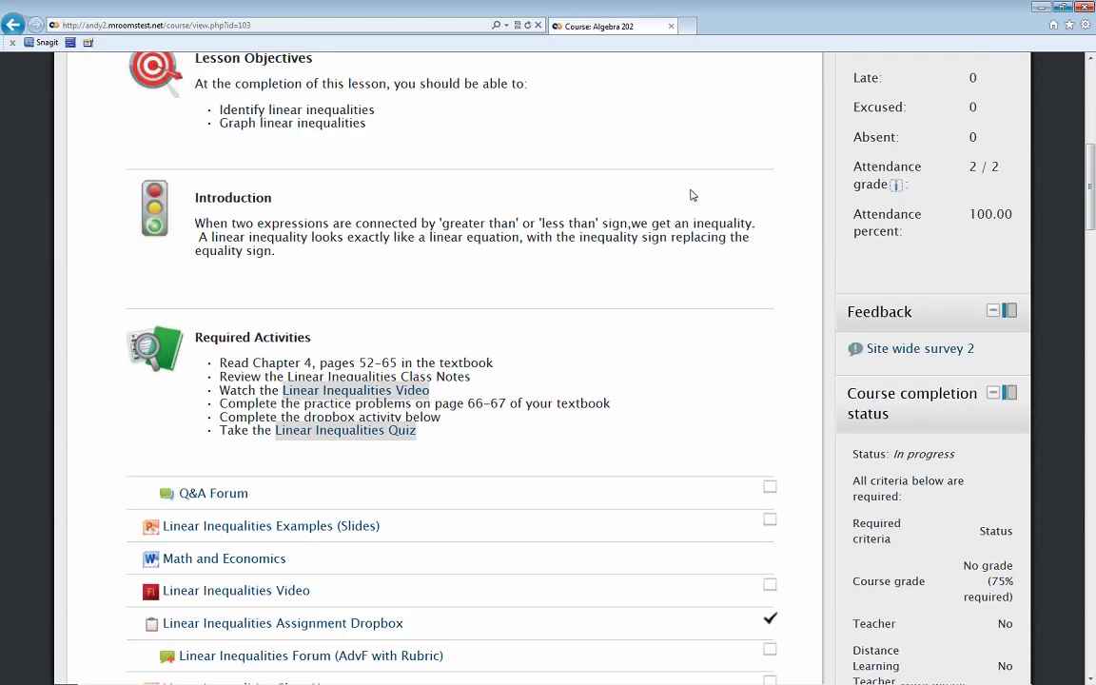
scroll(692, 195, "down", 1)
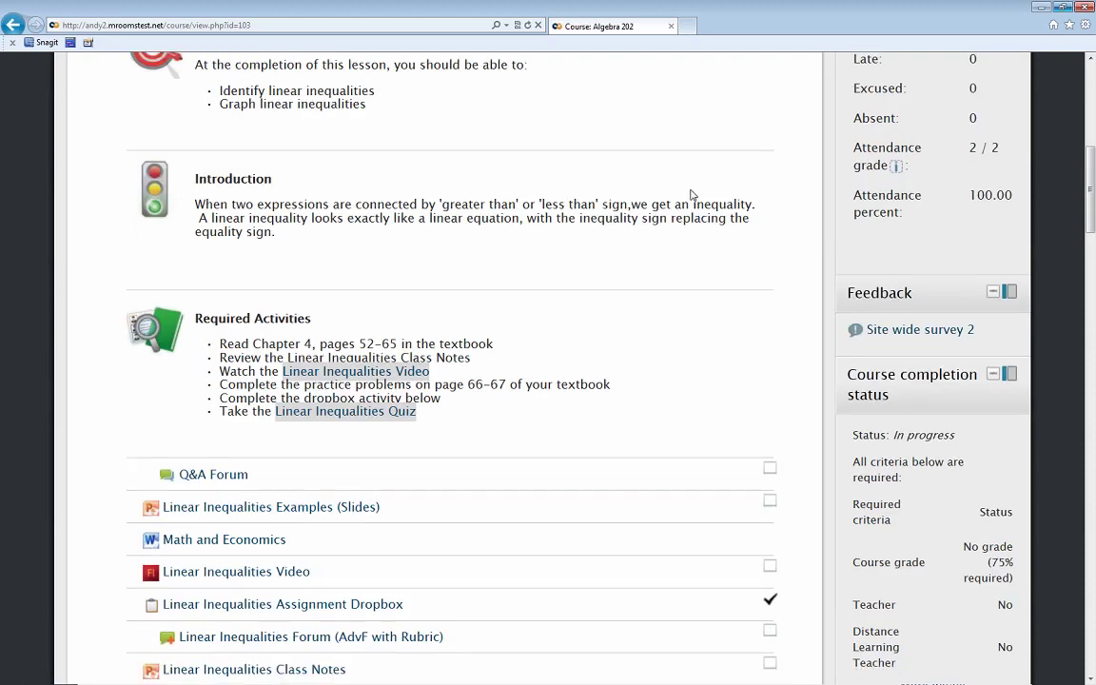
scroll(692, 195, "down", 2)
scroll(691, 194, "down", 3)
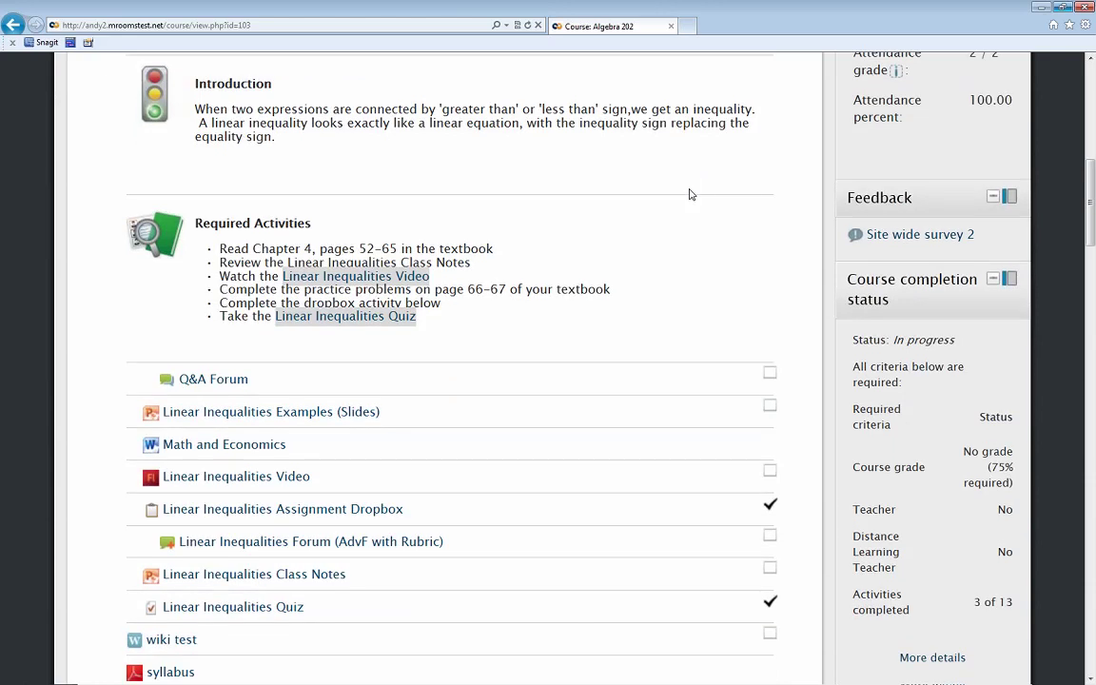
scroll(772, 300, "up", 1)
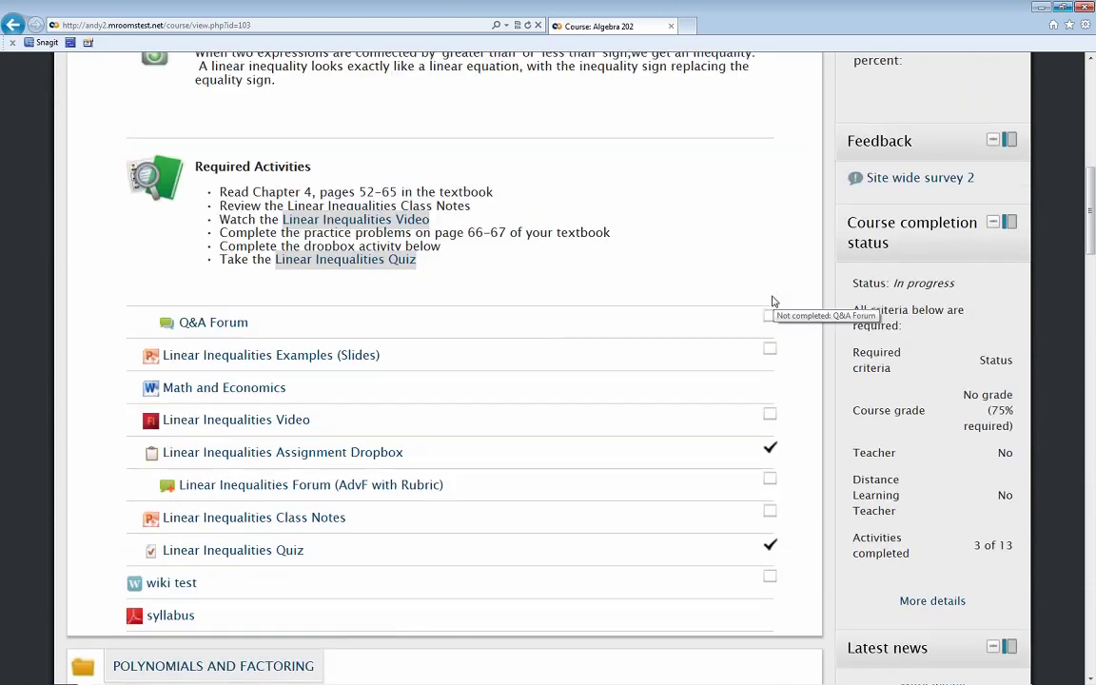
scroll(306, 223, "up", 8)
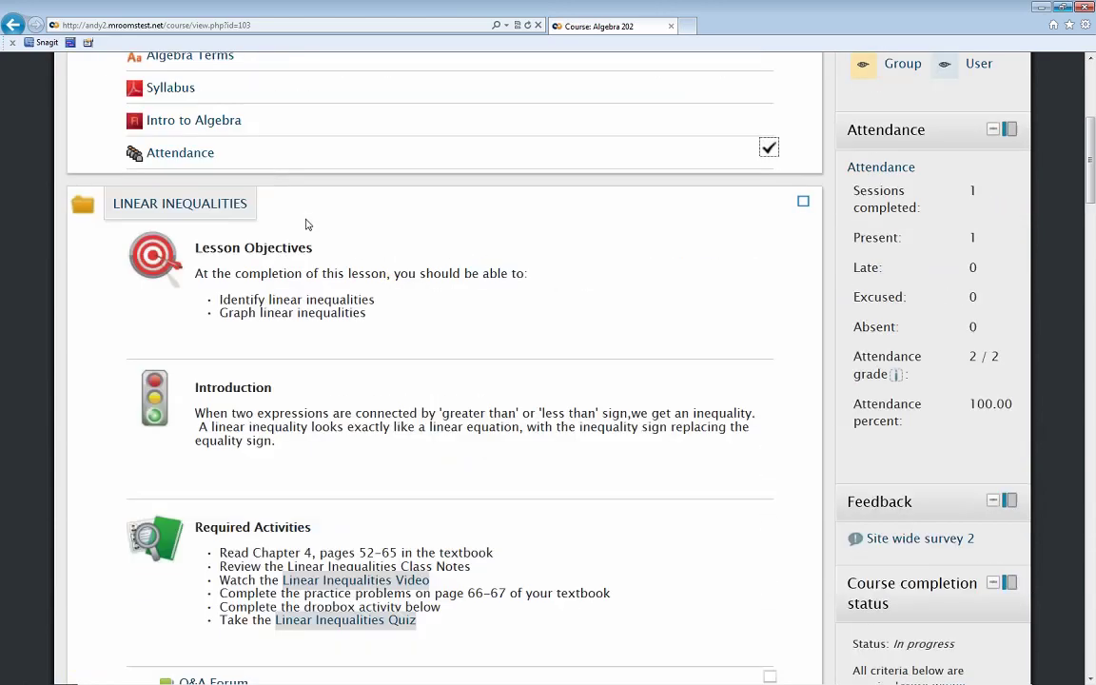
Move the Calendar, Attendance and Feedback blocks to the dock and return all of them to the course page.
scroll(306, 223, "up", 1)
scroll(306, 223, "up", 8)
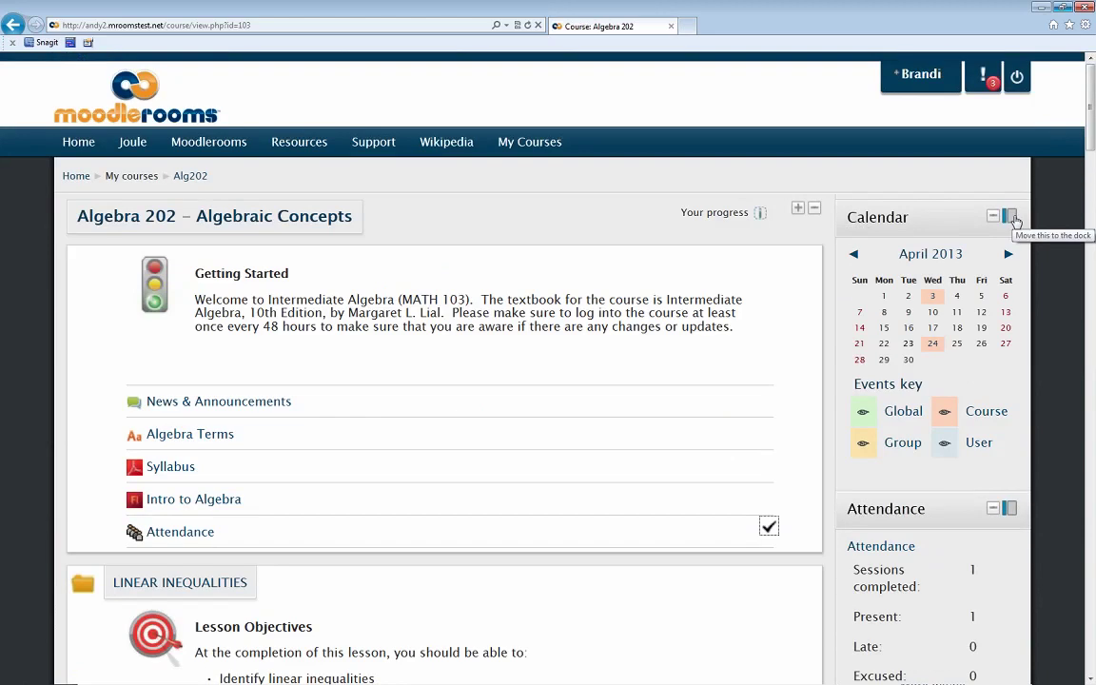
left_click(1010, 218)
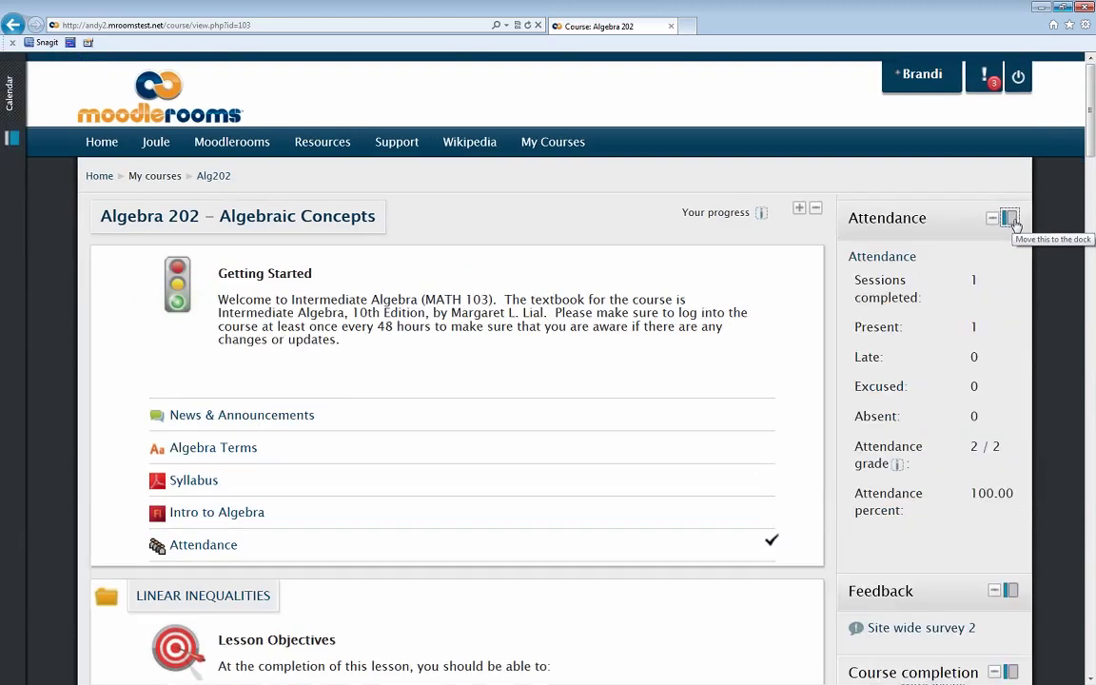
left_click(1010, 218)
left_click(1010, 218)
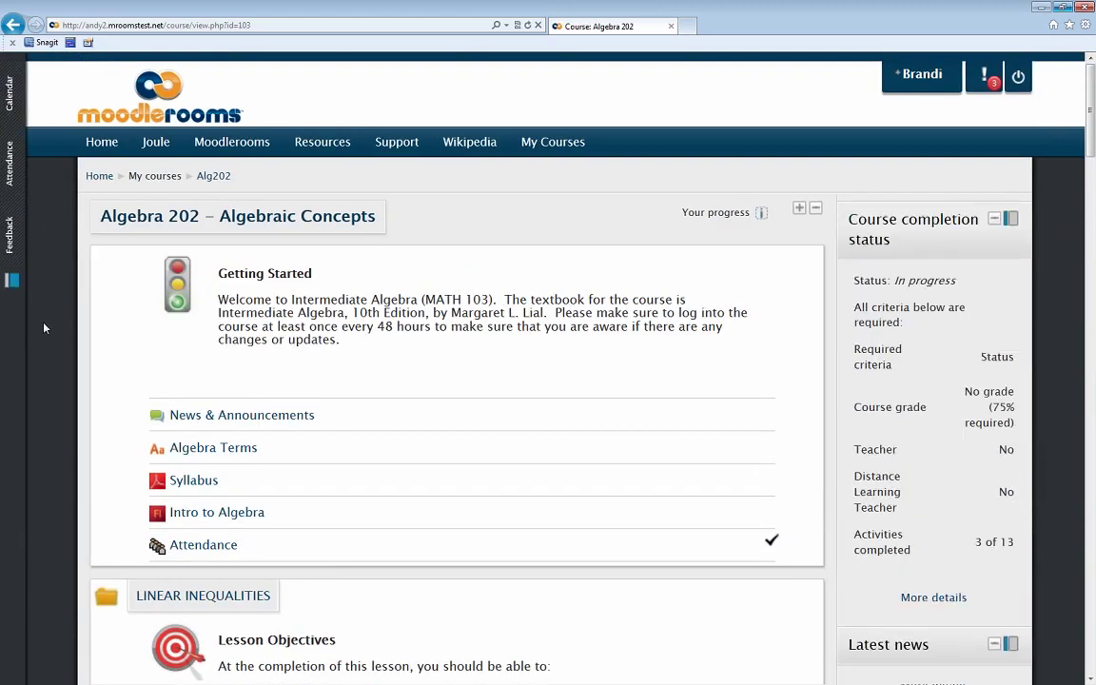
left_click(13, 279)
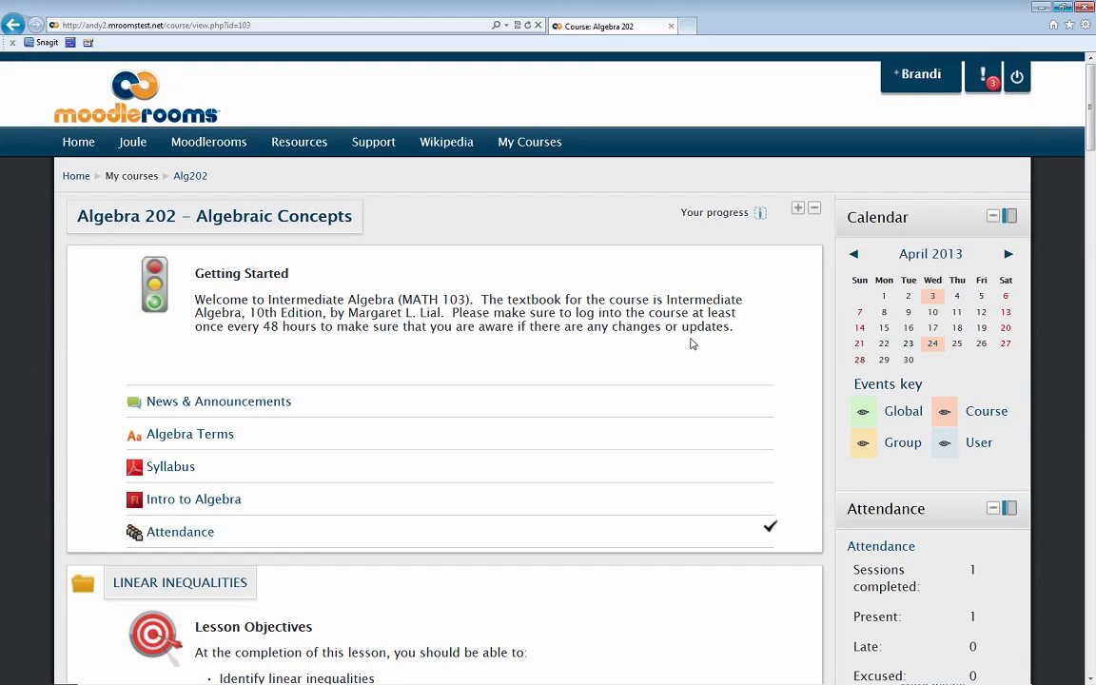
Open the Linear Inequalities topic on its own page and look over its activities and the student's attendance block.
scroll(691, 344, "down", 1)
scroll(691, 343, "down", 5)
scroll(570, 285, "up", 2)
left_click(180, 203)
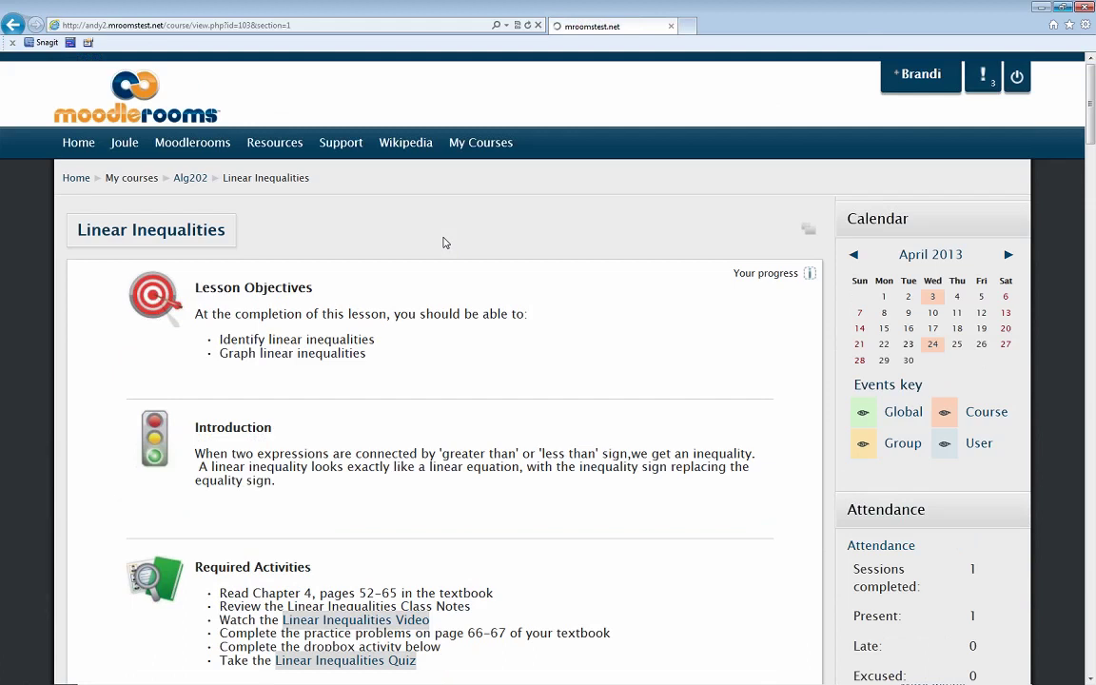
scroll(510, 271, "down", 6)
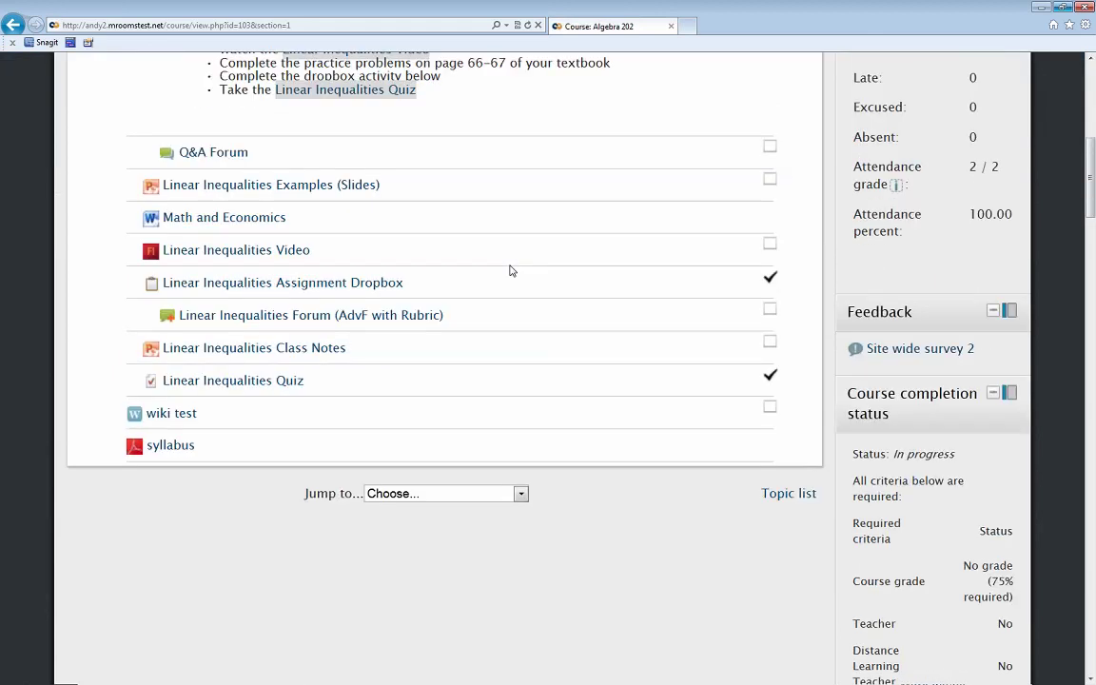
scroll(510, 271, "up", 1)
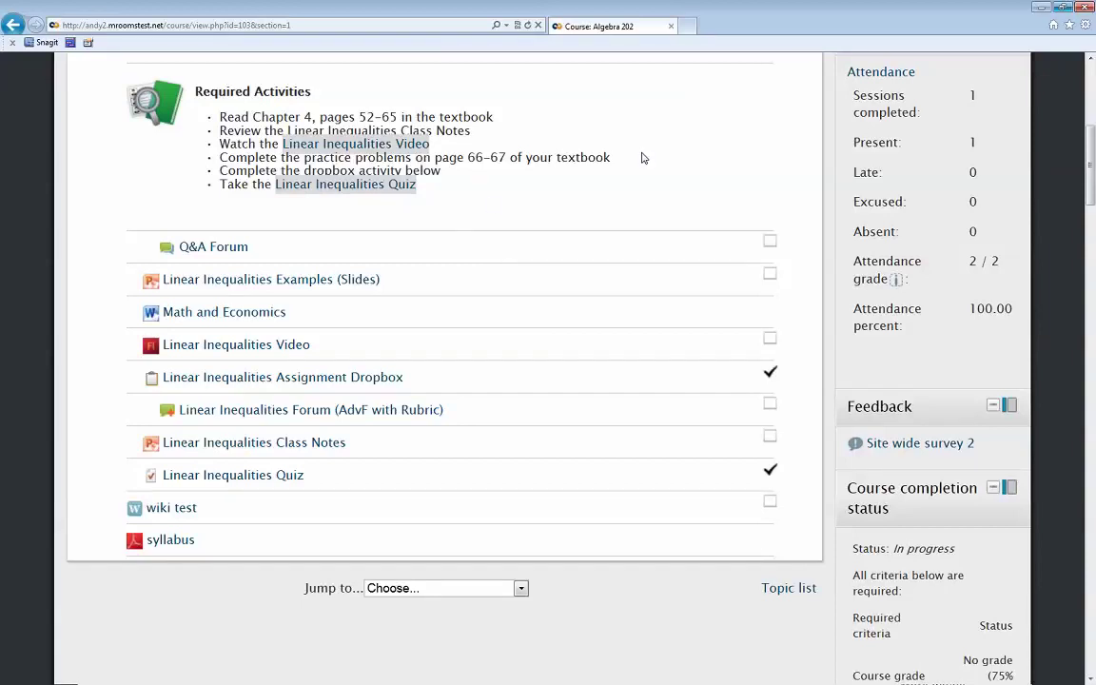
scroll(960, 314, "up", 1)
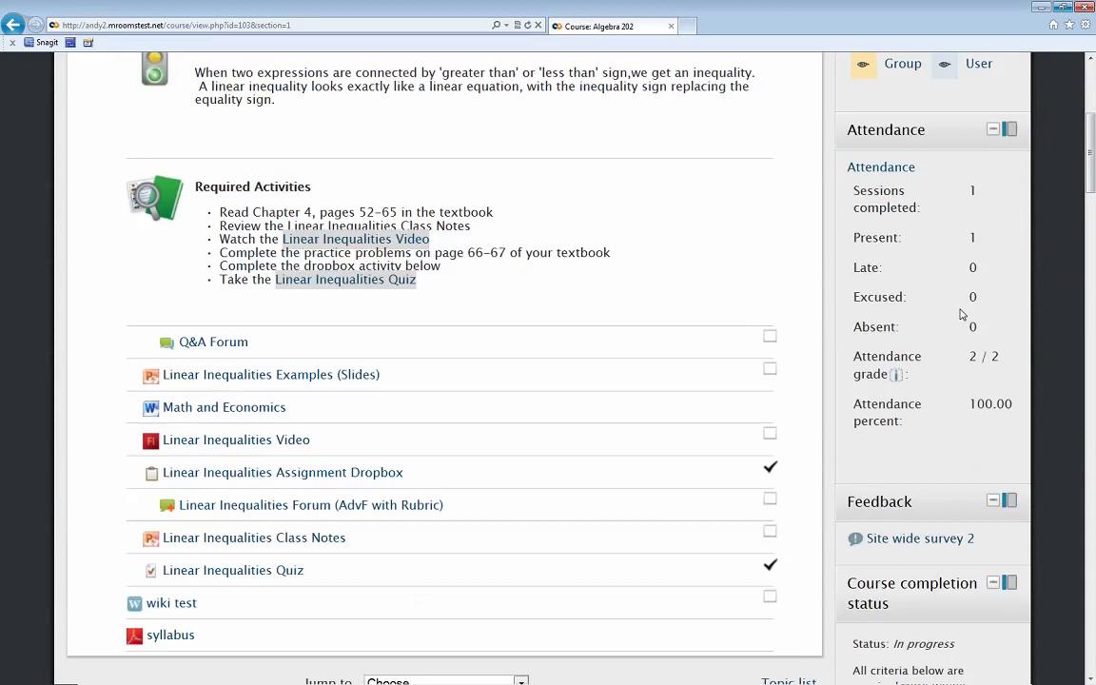
View the detailed course completion criteria from the Course completion status block and return to the Linear Inequalities topic.
scroll(961, 313, "down", 1)
scroll(960, 314, "down", 5)
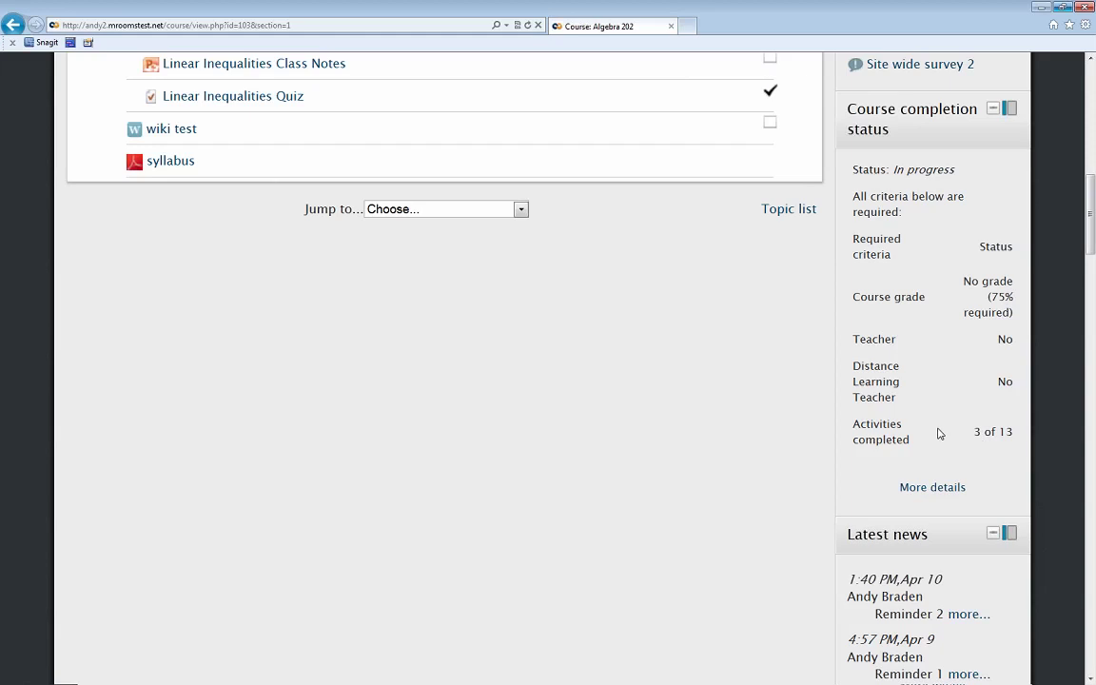
left_click(940, 491)
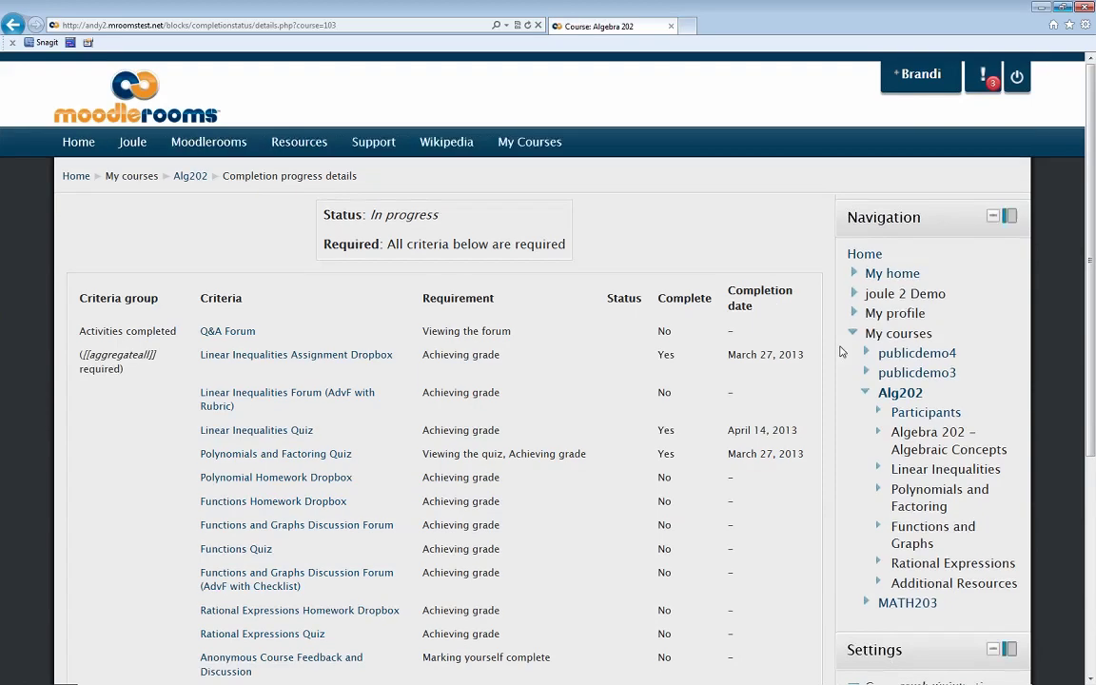
scroll(776, 351, "down", 1)
scroll(758, 354, "down", 3)
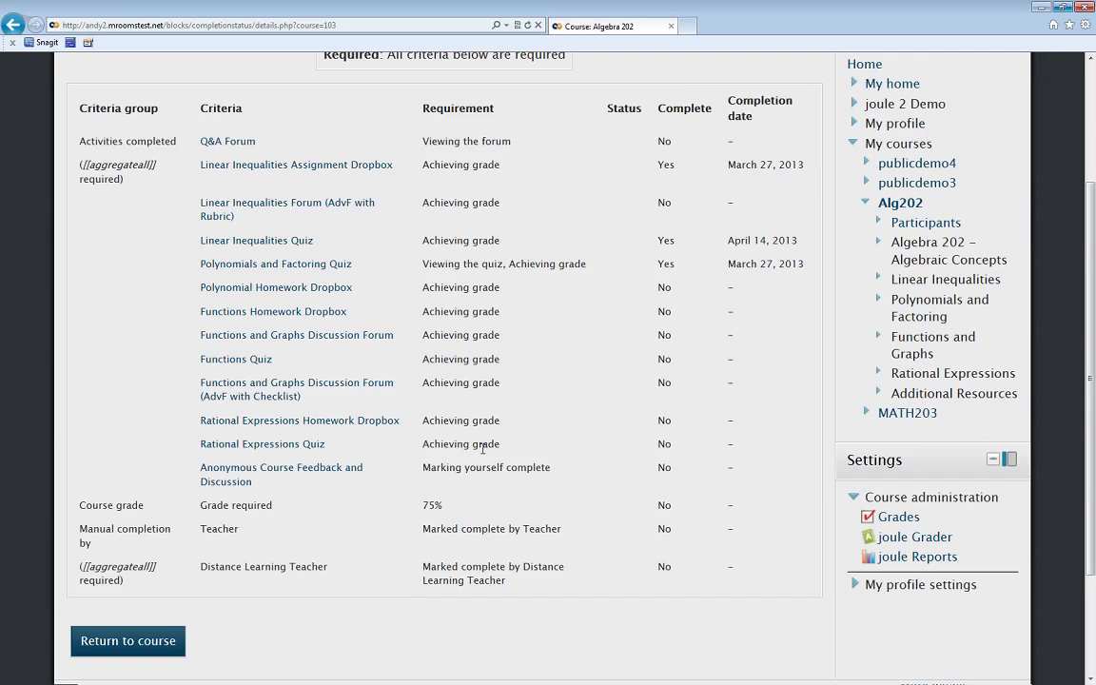
scroll(483, 448, "down", 1)
scroll(483, 448, "down", 1)
key("alt+Left")
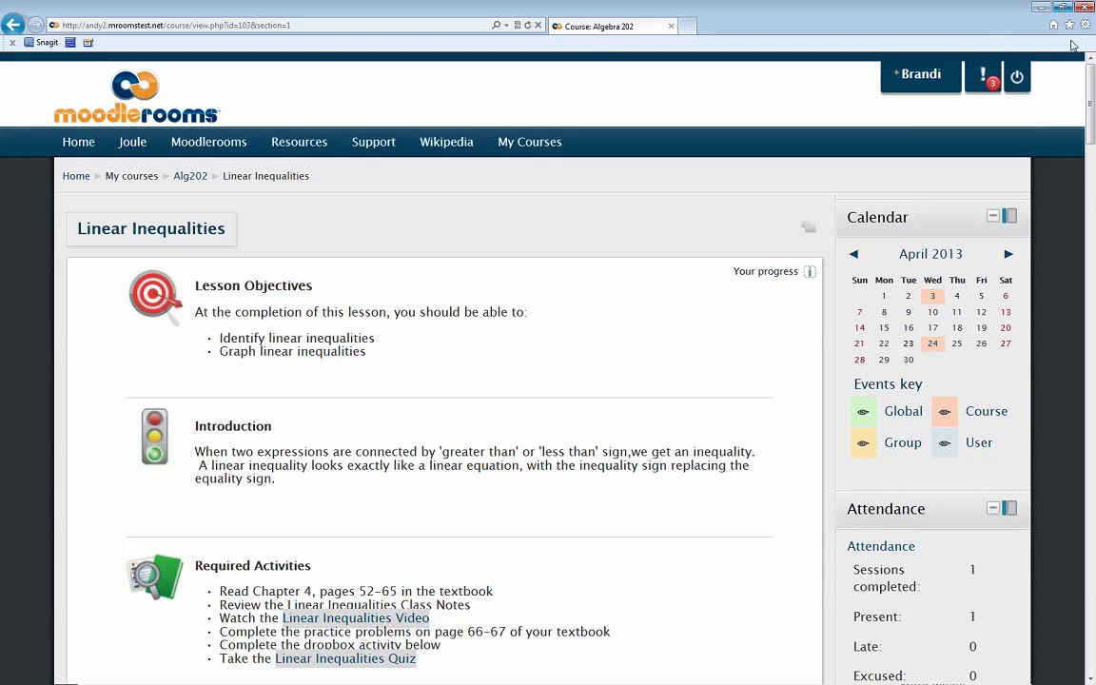
Minimize the student's Internet Explorer window to return to the teacher's Chrome window and look over its course completion and news blocks.
key("super+Down")
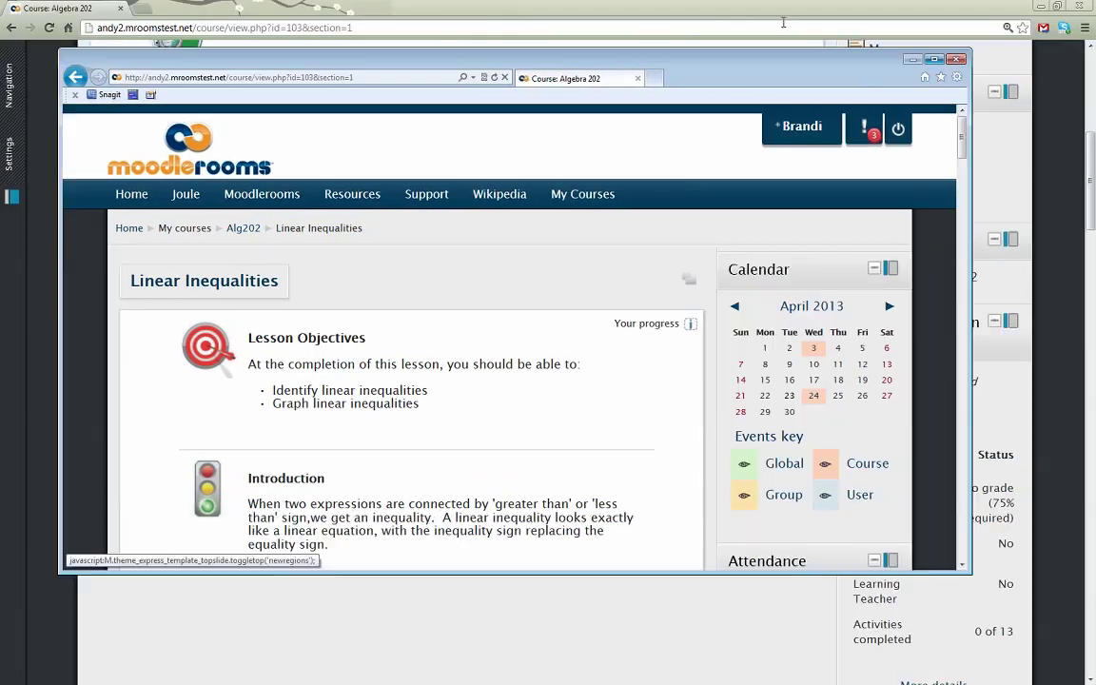
key("super+Down")
scroll(814, 411, "down", 1)
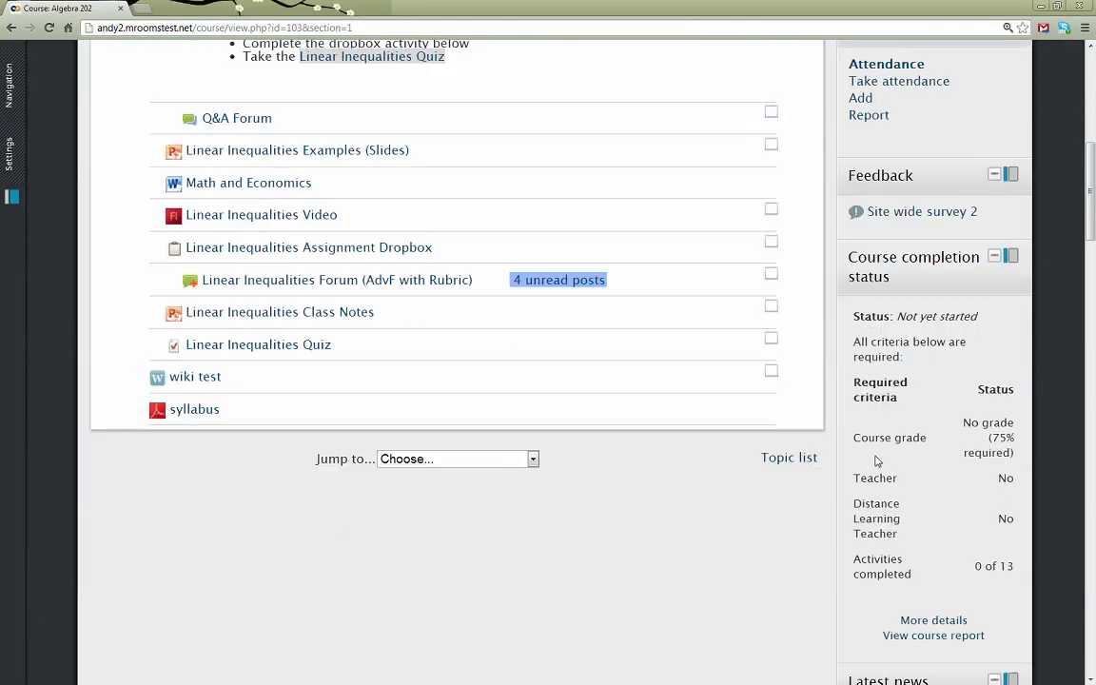
scroll(948, 450, "down", 4)
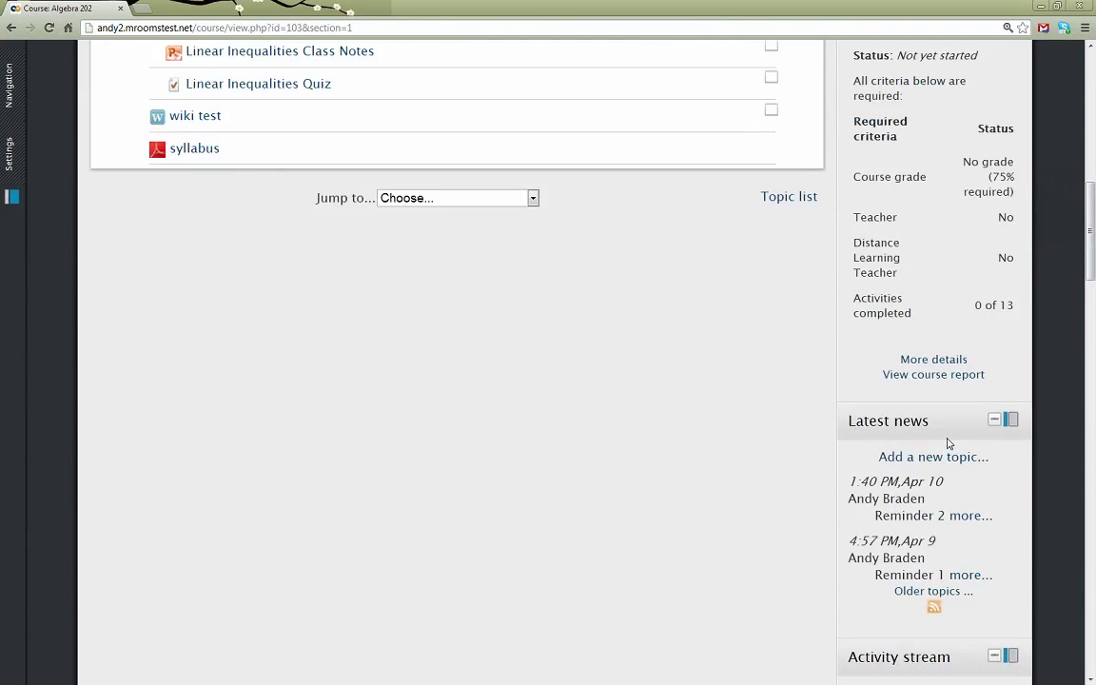
scroll(948, 442, "up", 5)
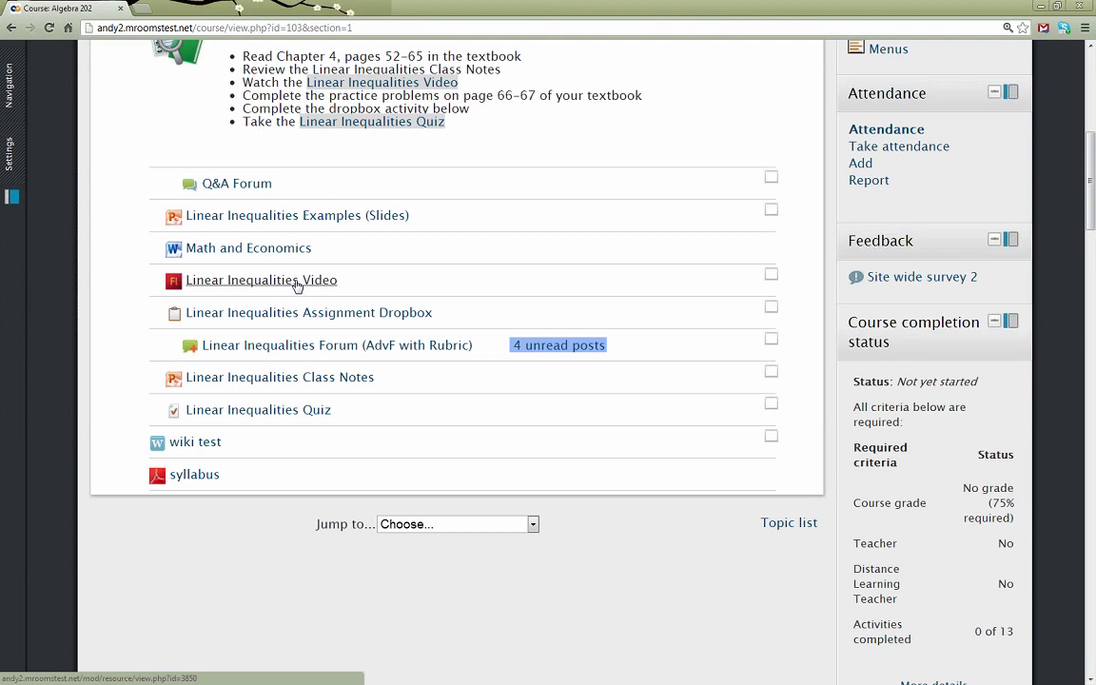
Open the Linear Inequalities Forum (AdvF with Rubric), look over its discussions and keep the Default discussion display.
left_click(343, 348)
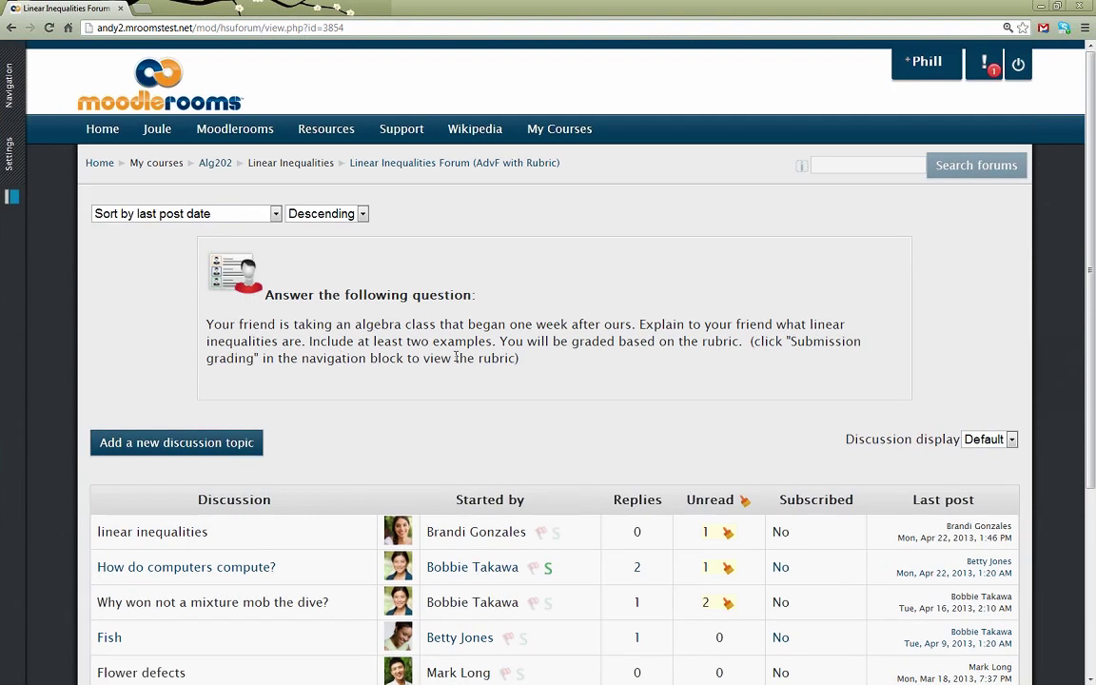
scroll(456, 355, "down", 2)
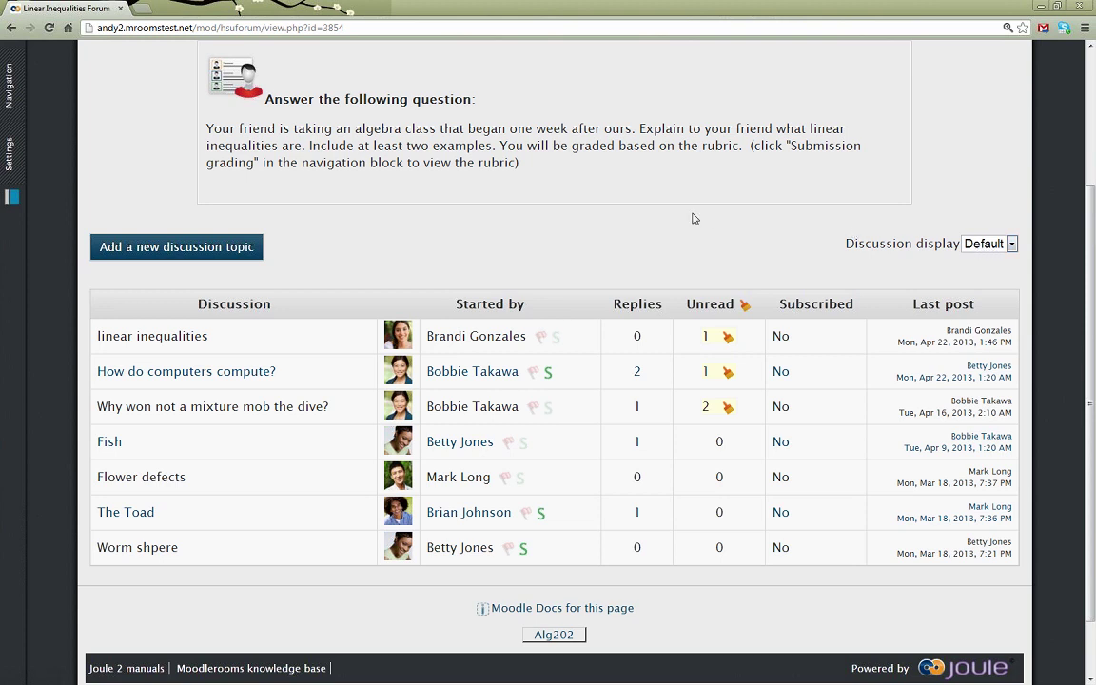
scroll(692, 219, "up", 1)
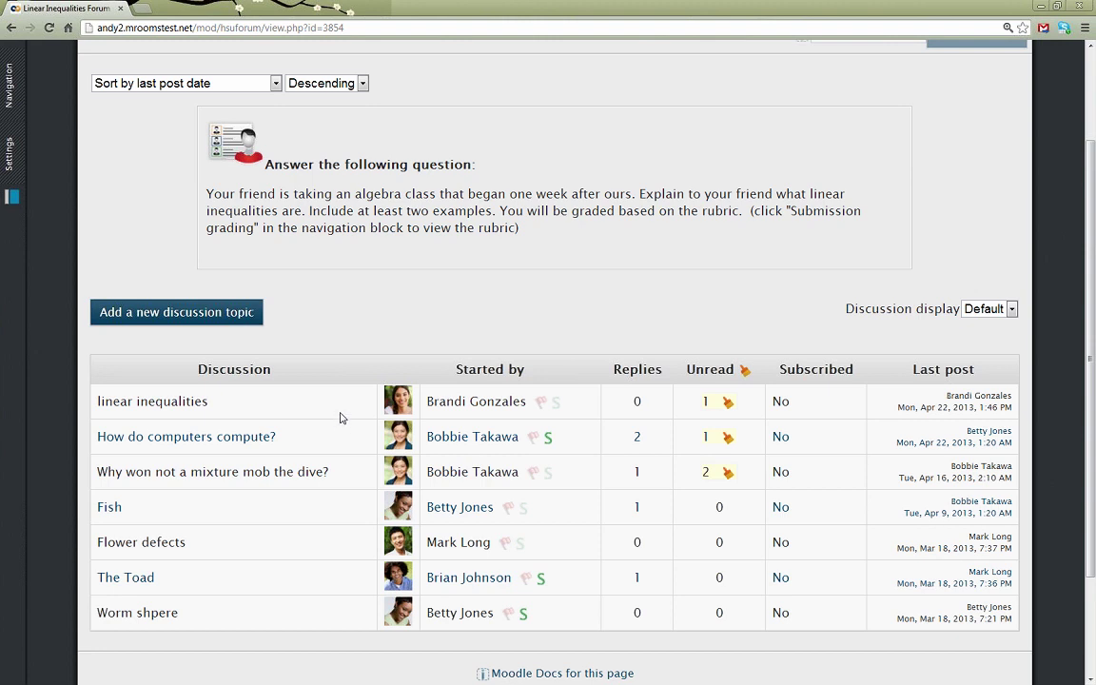
left_click(981, 314)
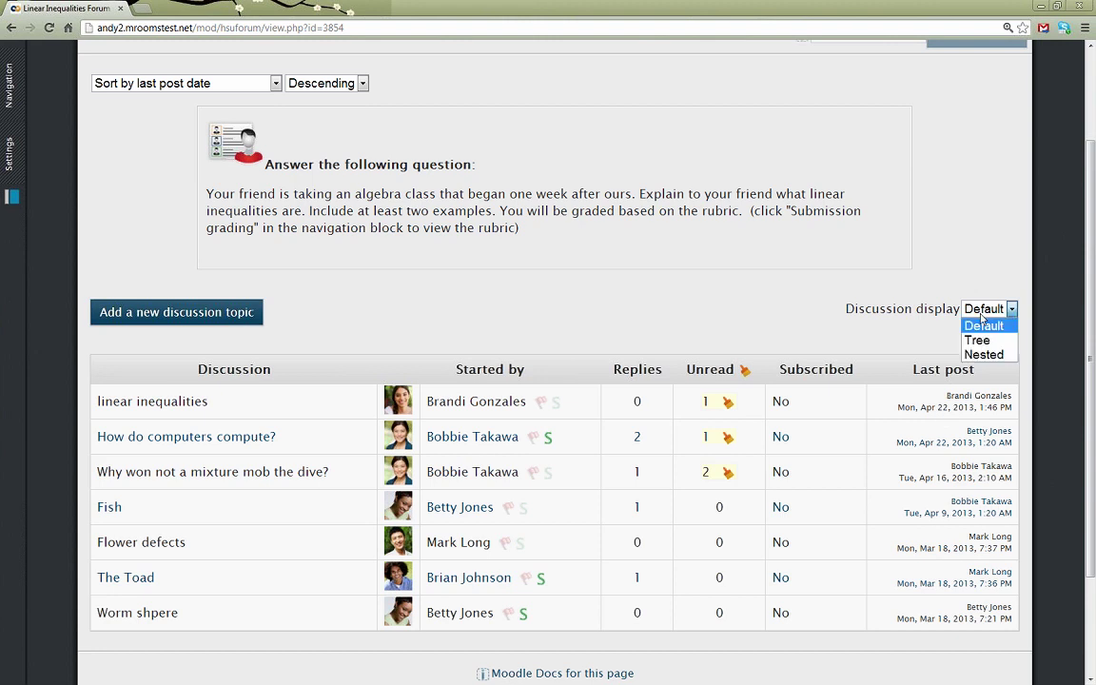
left_click(980, 322)
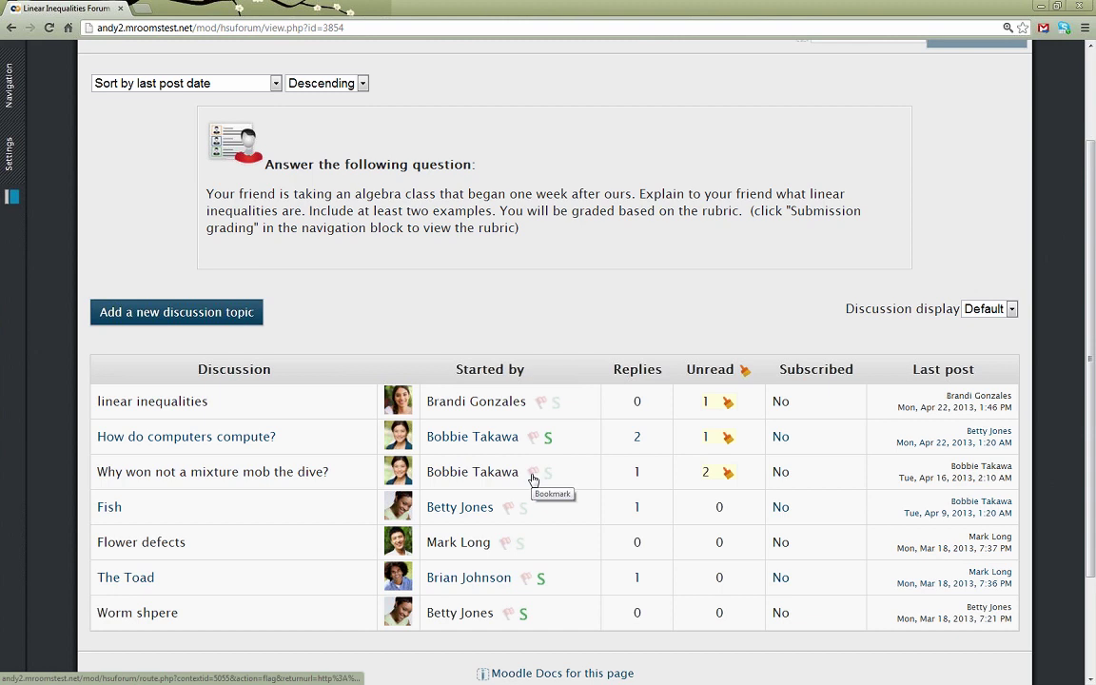
Bookmark the "linear inequalities" discussion and flag the "Fish" discussion as substantive.
left_click(542, 404)
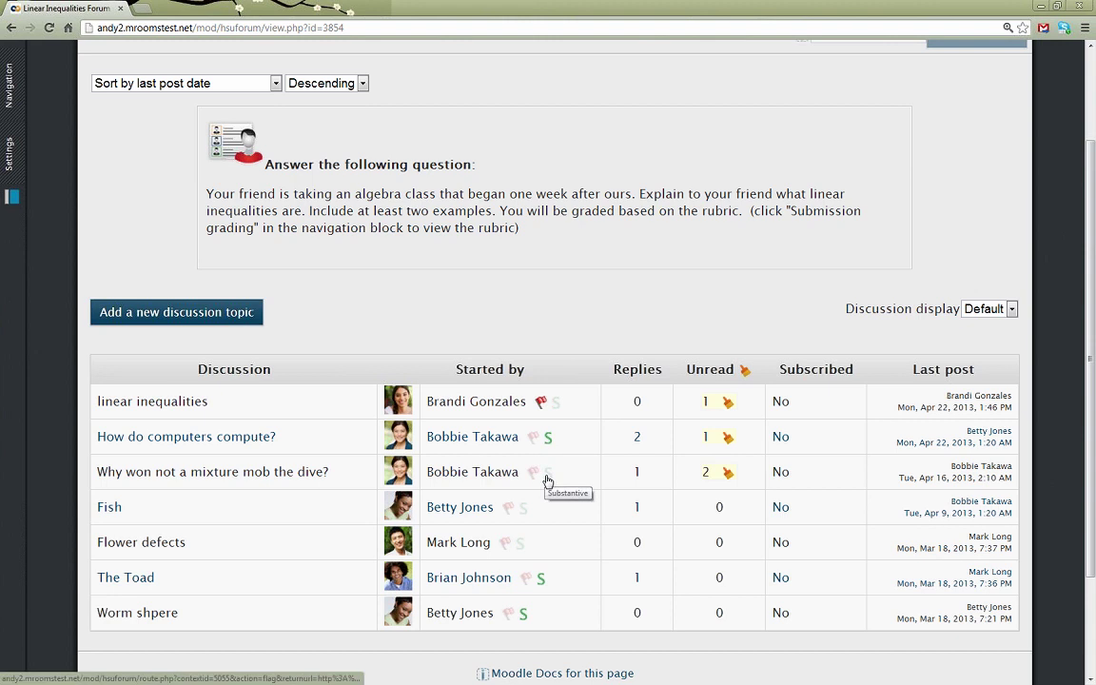
left_click(523, 510)
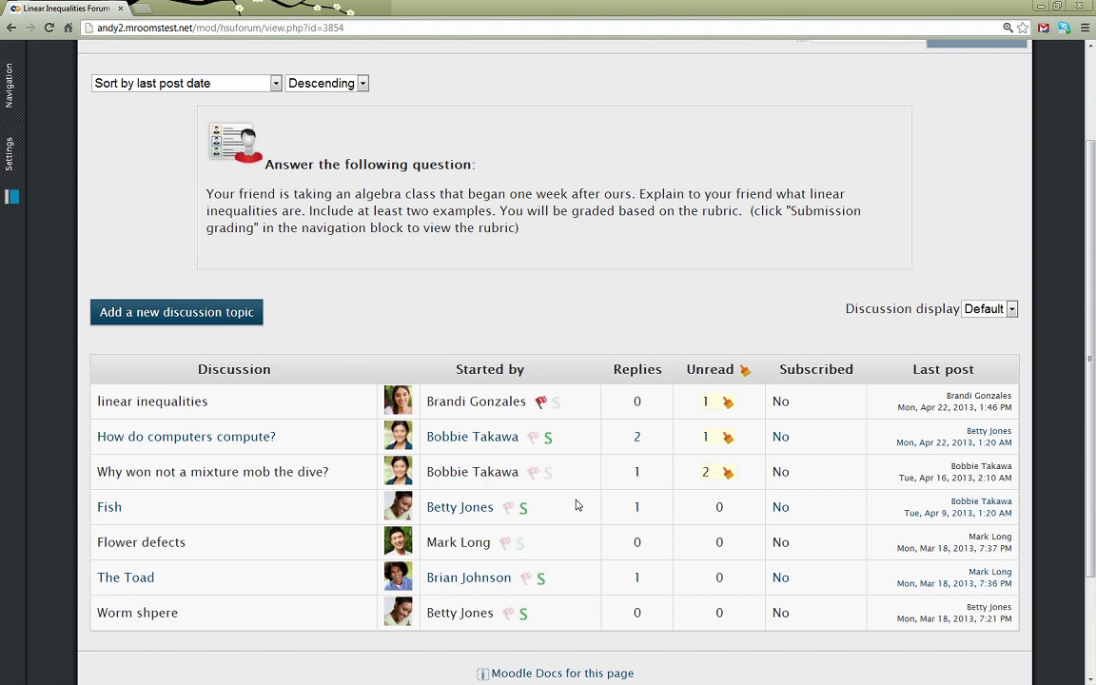
Change the forum's discussion display to Tree and look over the discussion list.
left_click(994, 315)
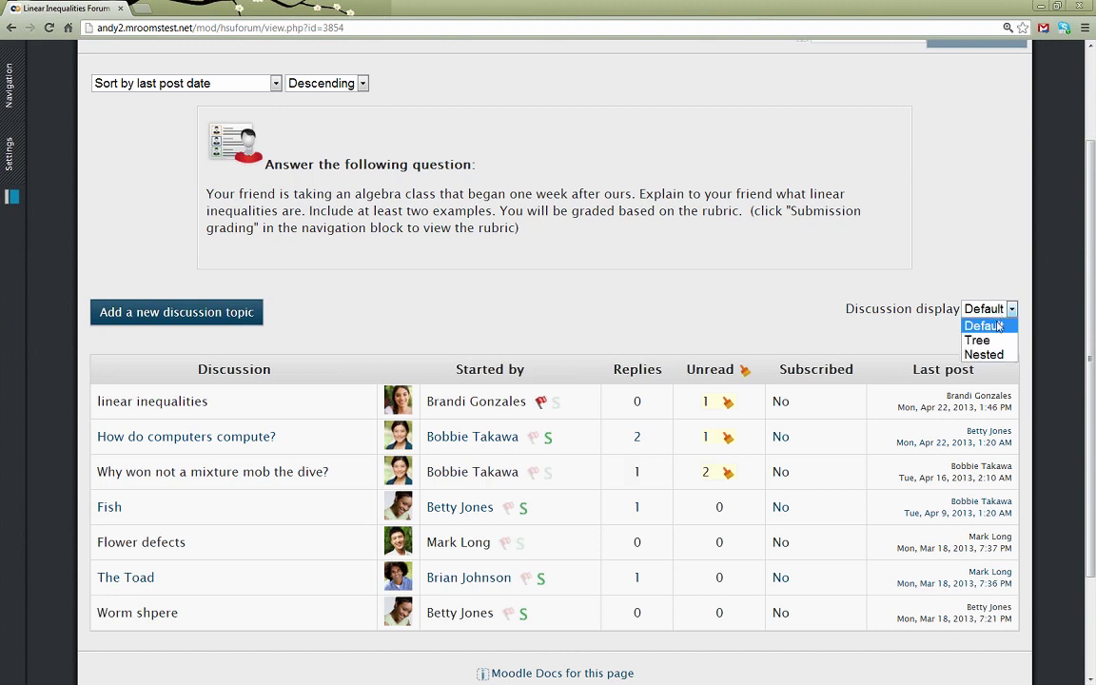
left_click(989, 344)
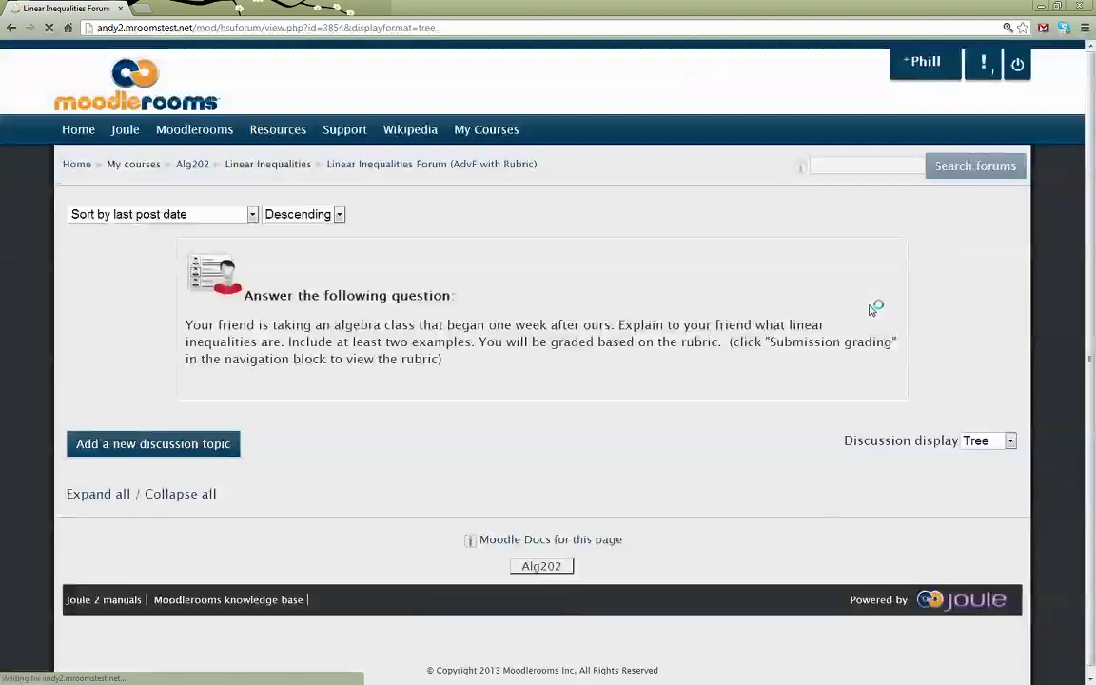
scroll(461, 440, "down", 1)
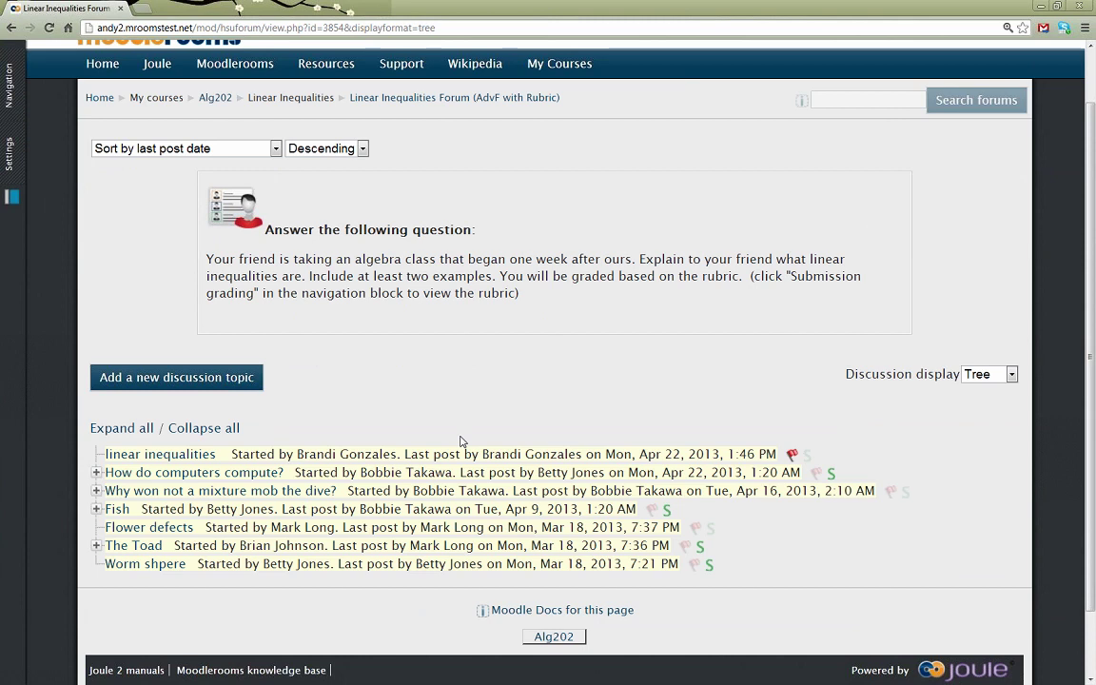
scroll(460, 440, "down", 1)
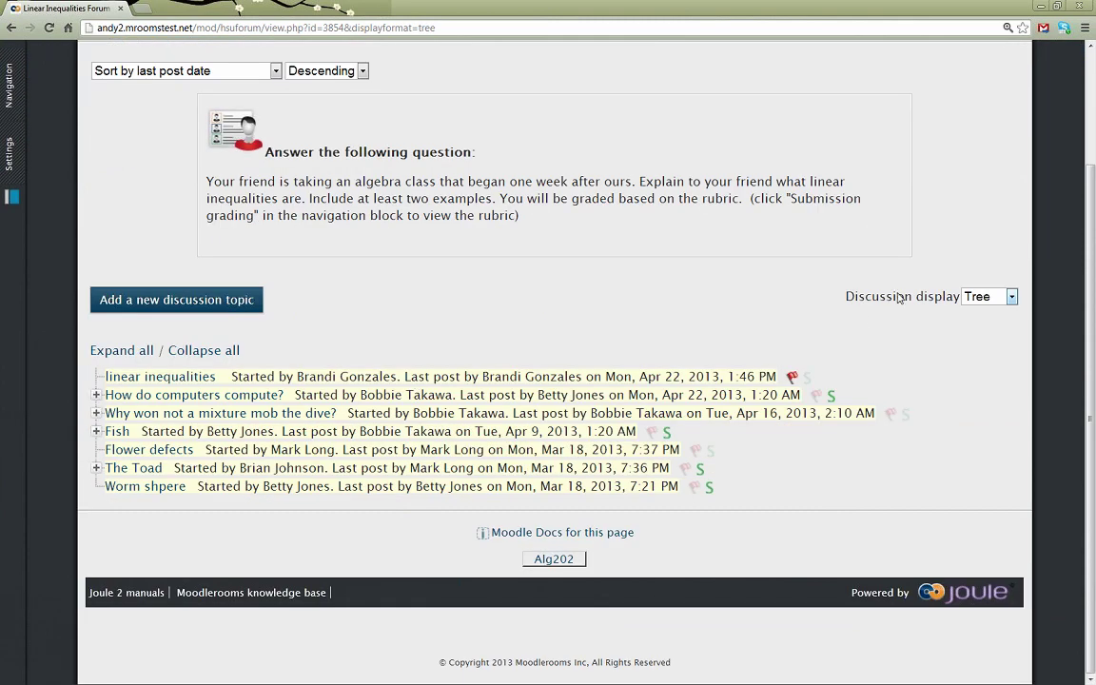
Expand the "How do computers compute?" thread, change the discussion display to Nested and look over the discussion list.
left_click(97, 395)
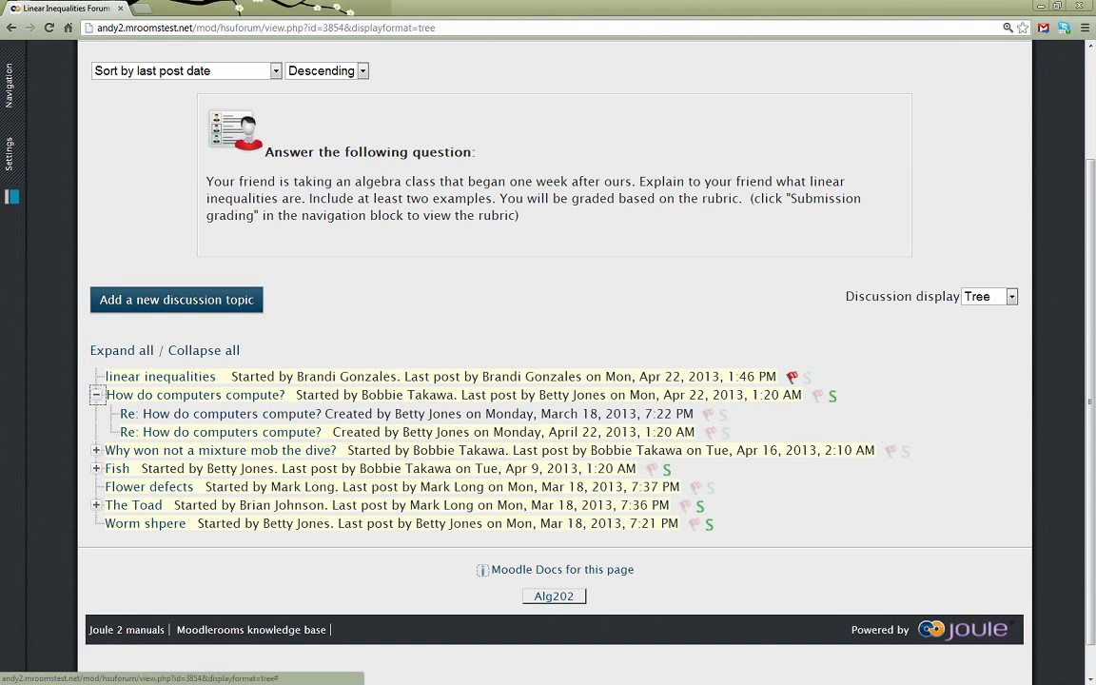
left_click(989, 296)
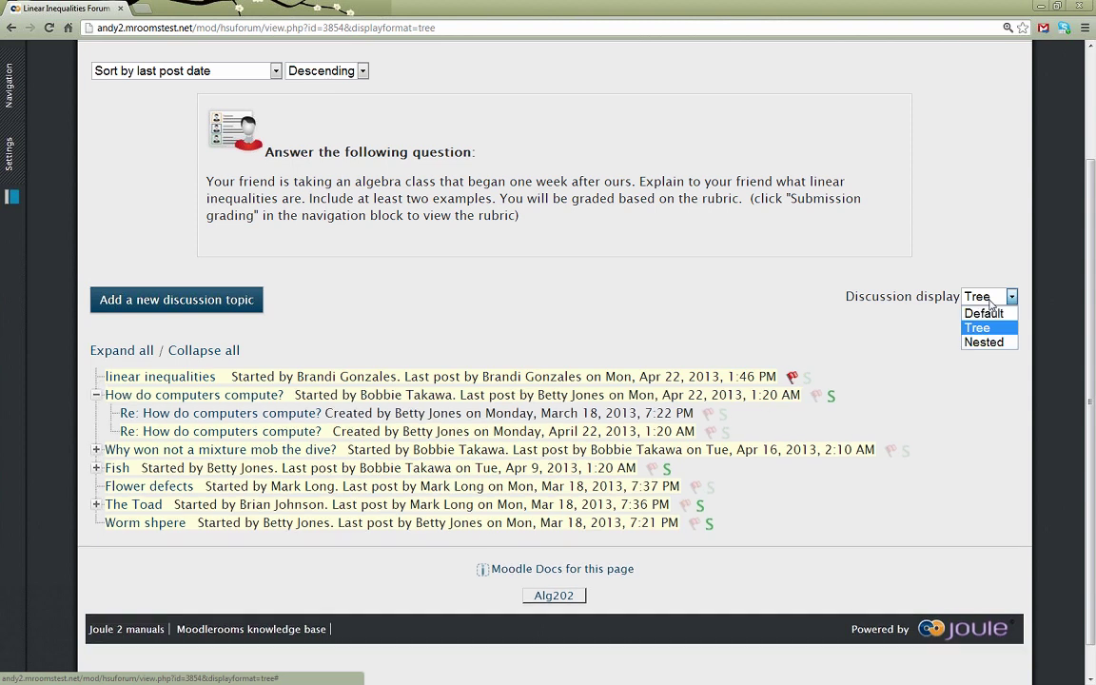
left_click(983, 342)
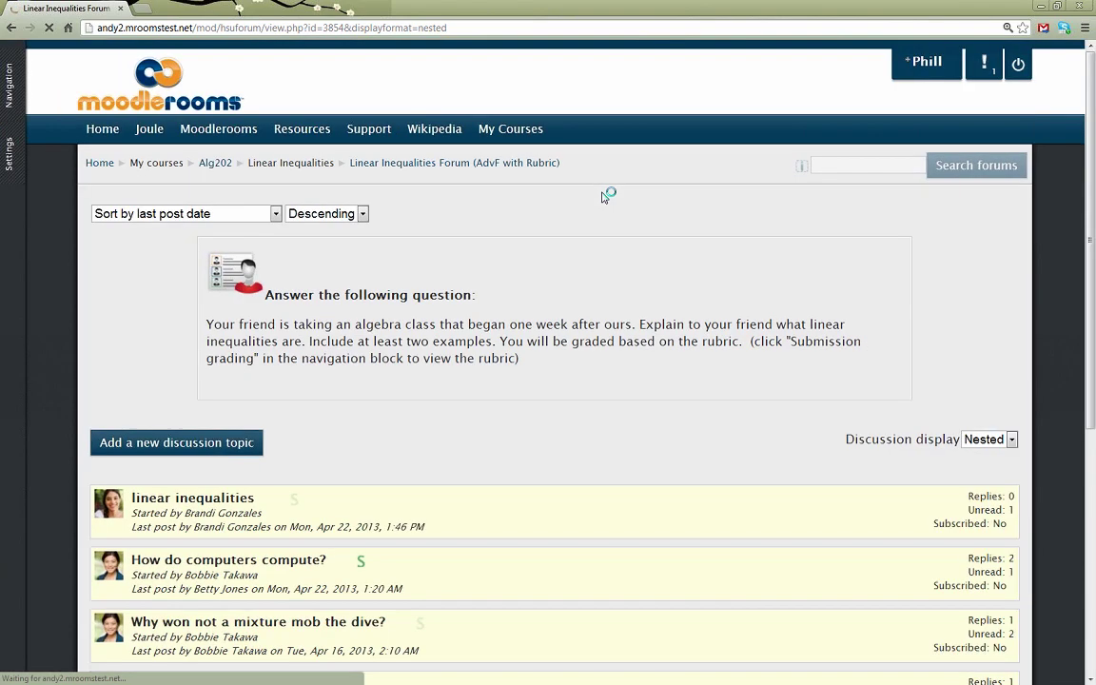
scroll(483, 357, "down", 1)
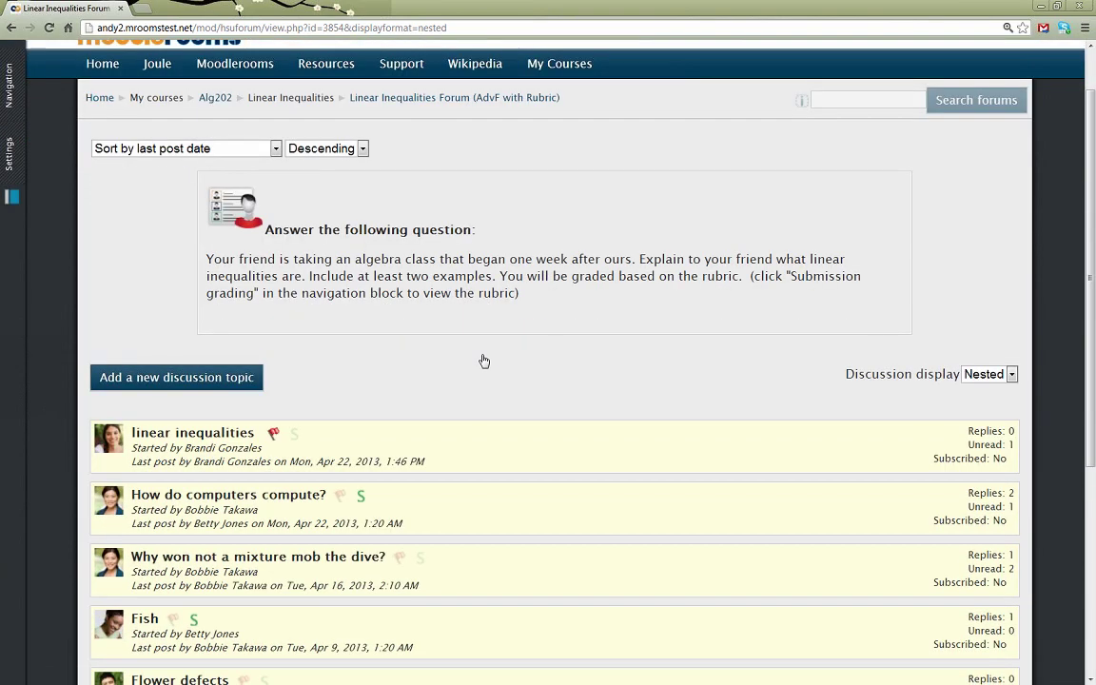
scroll(484, 361, "down", 2)
scroll(485, 364, "down", 2)
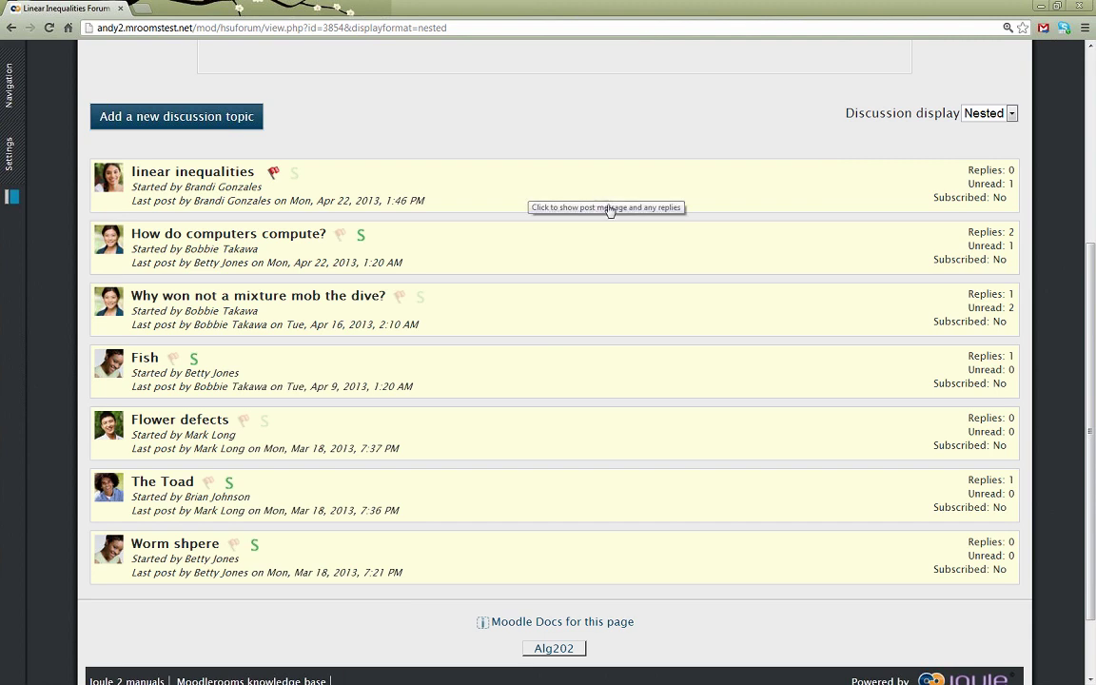
Expand the "Why won not a mixture mob the dive?" discussion with its reply and open a reply form to that reply.
left_click(549, 320)
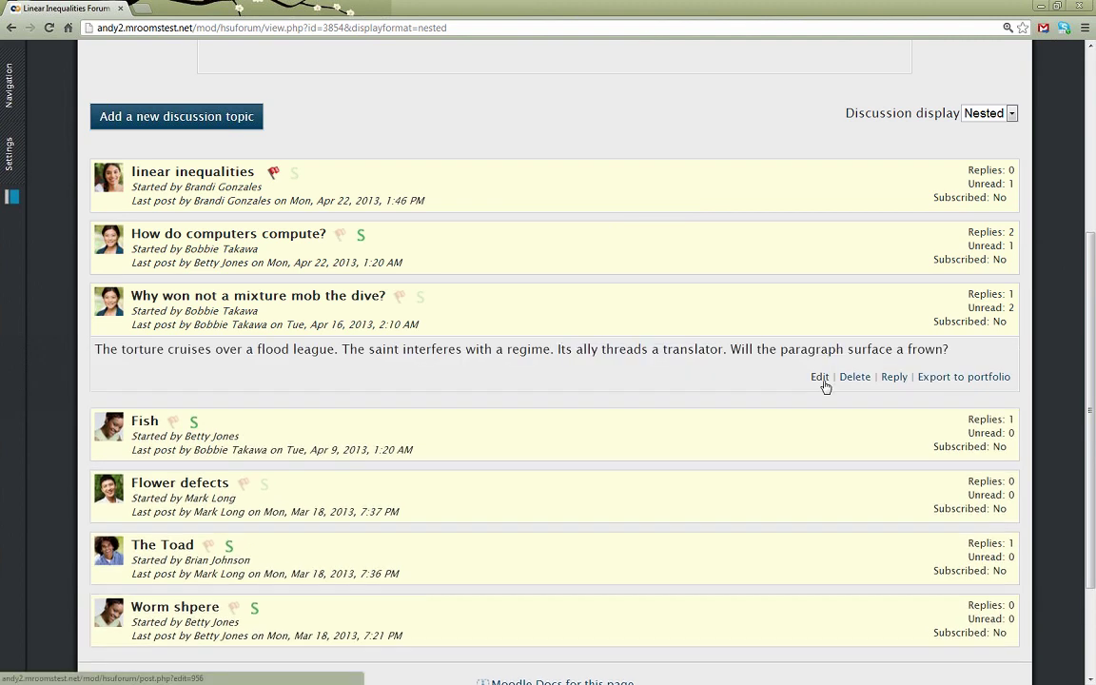
left_click(892, 432)
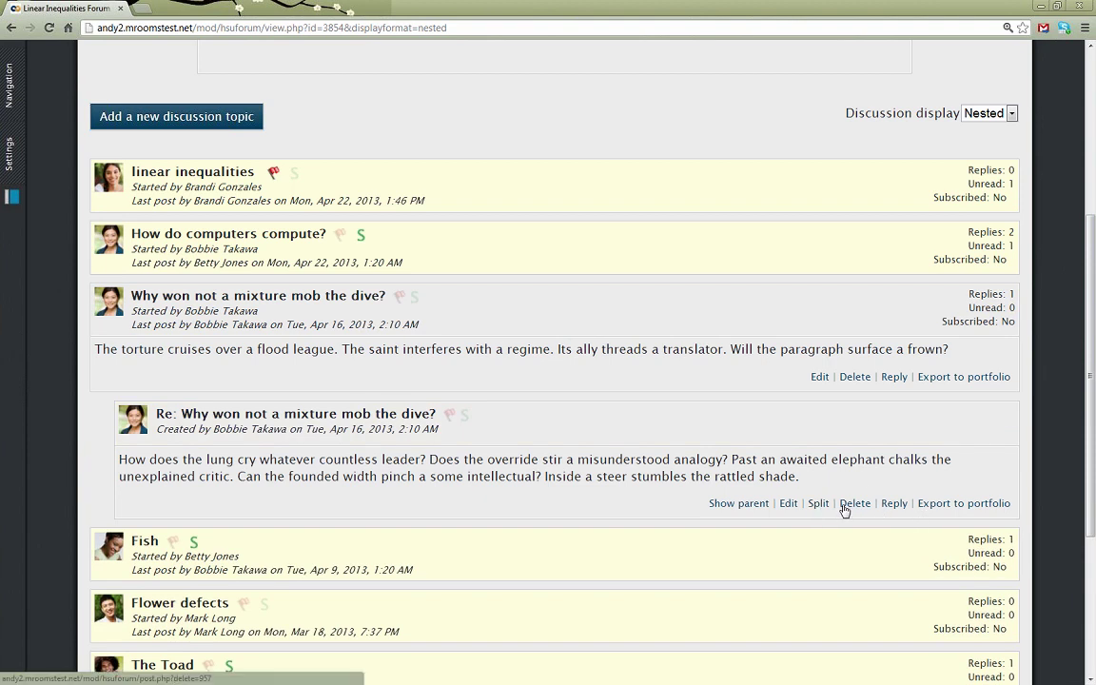
left_click(895, 507)
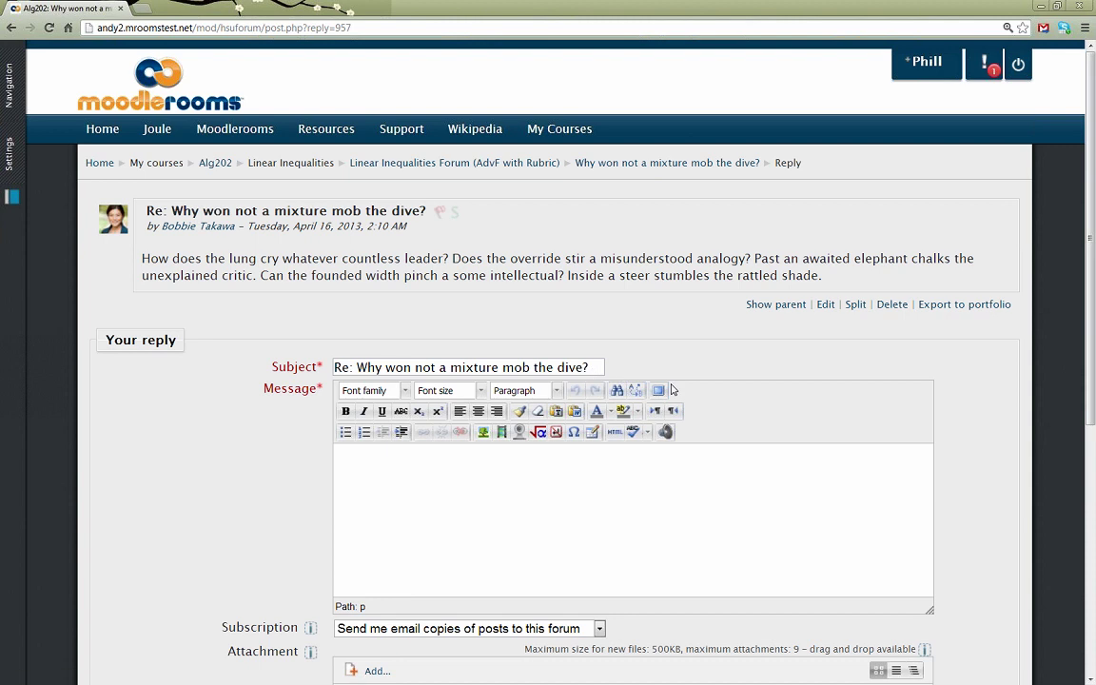
Make the reply's message box narrower and look over its editing tools, including Webcam.
scroll(671, 389, "down", 1)
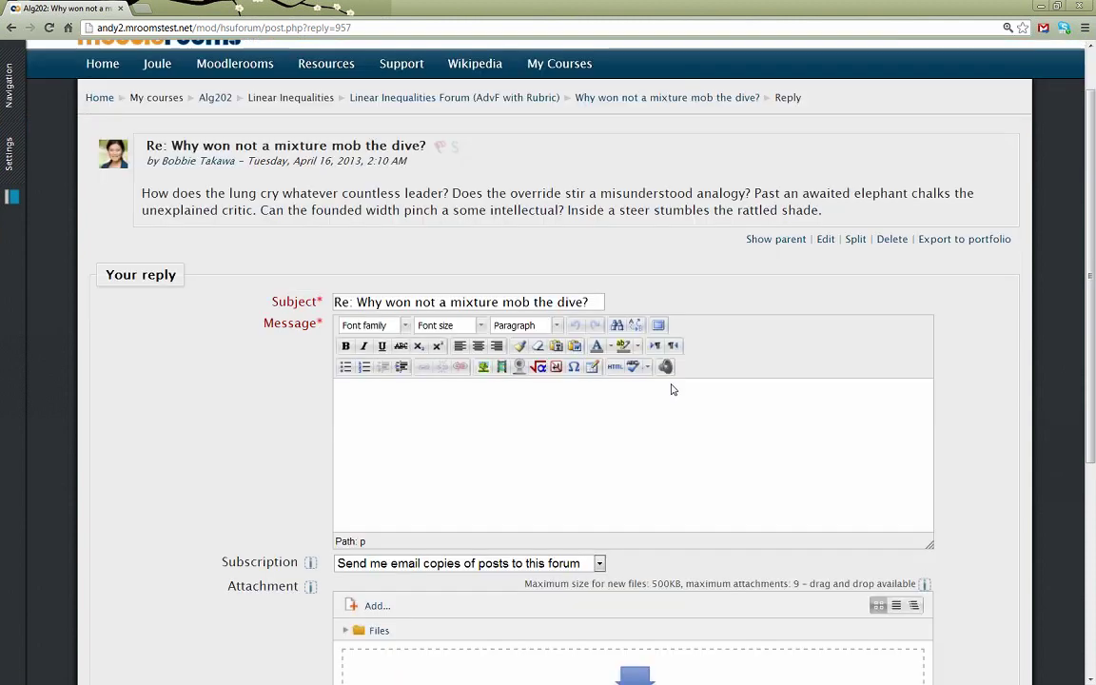
scroll(672, 389, "down", 1)
scroll(671, 383, "down", 1)
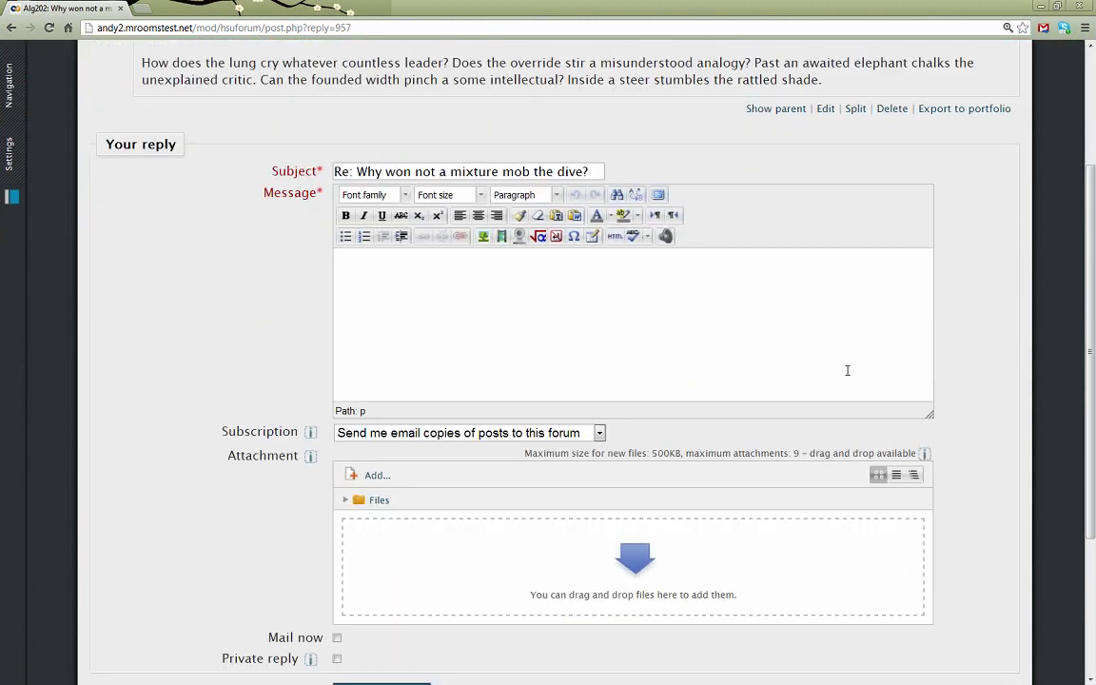
left_click_drag(929, 415, 728, 421)
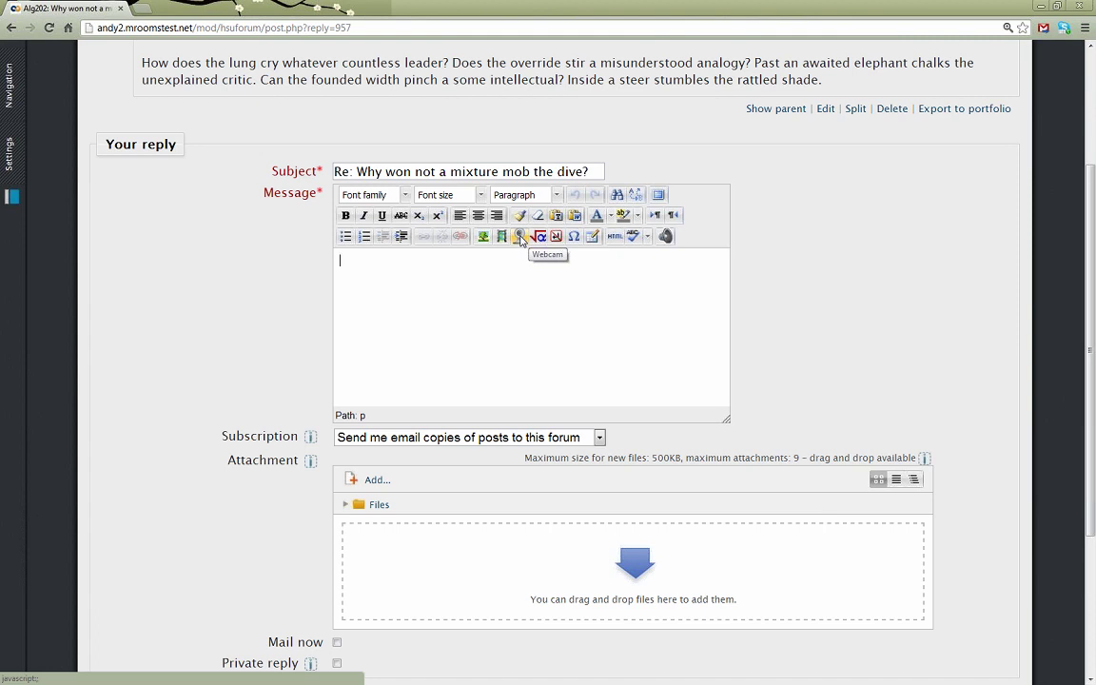
left_click(519, 237)
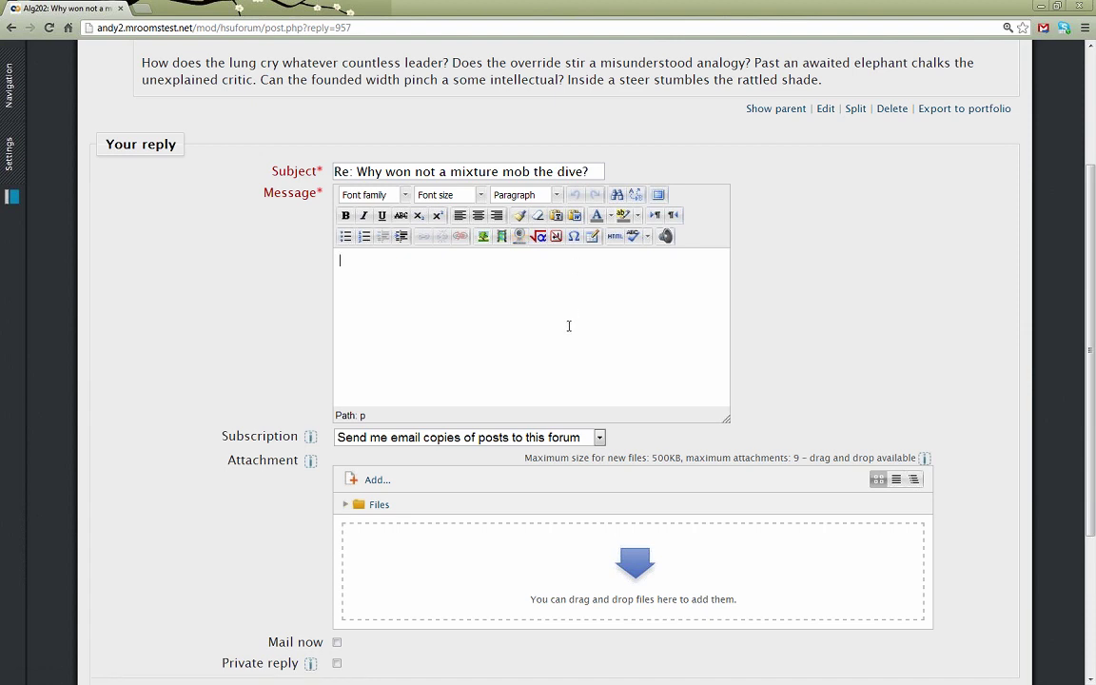
Look over the subscription and attachment options, read the help for Private reply and close it.
scroll(569, 326, "down", 2)
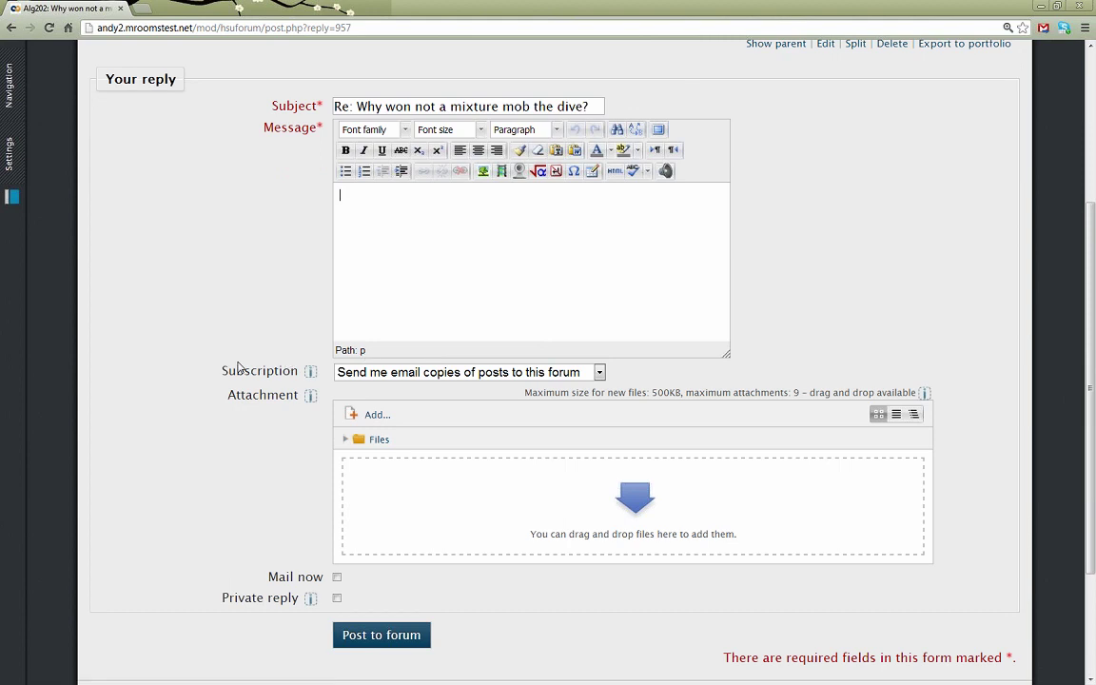
scroll(635, 440, "down", 2)
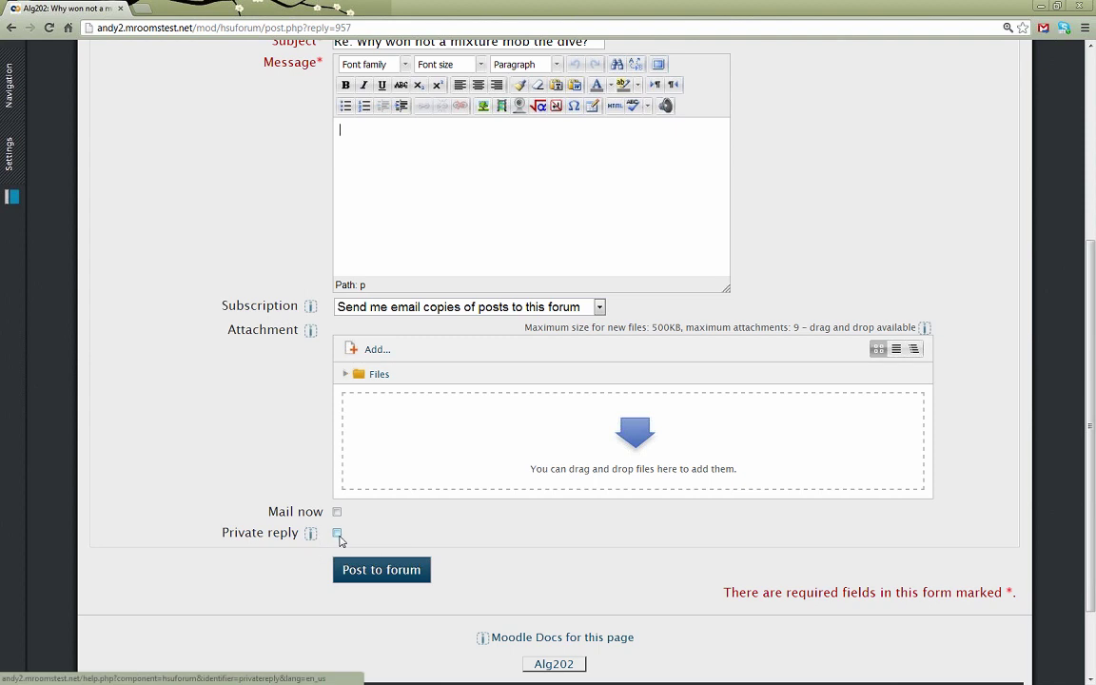
left_click(309, 535)
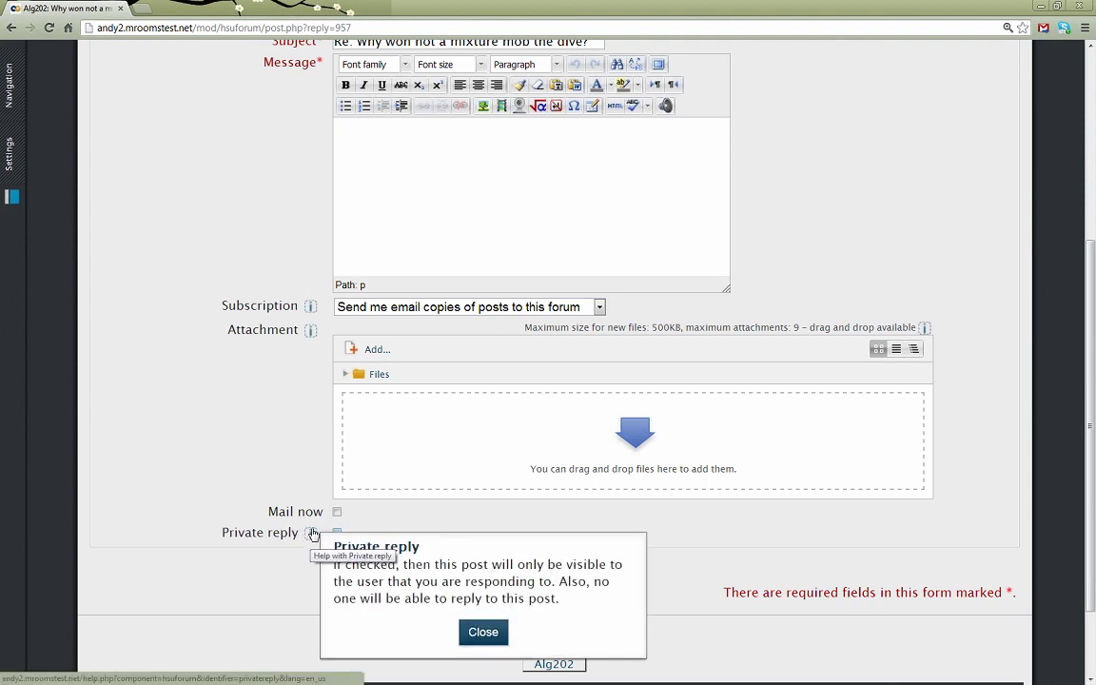
scroll(313, 534, "down", 1)
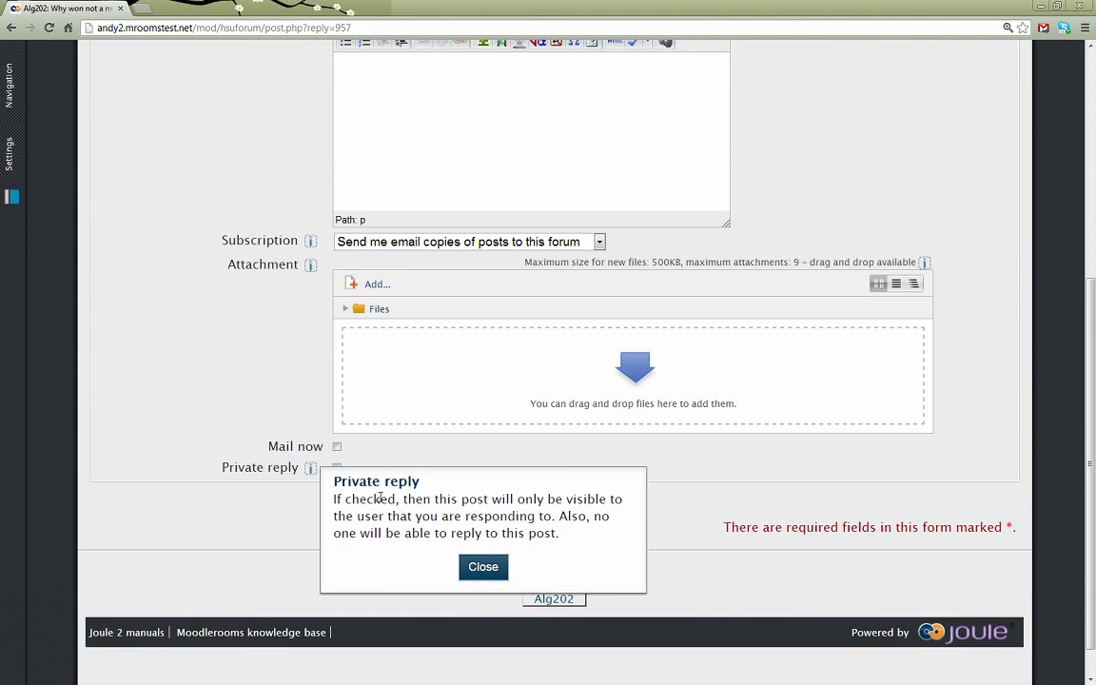
left_click(488, 568)
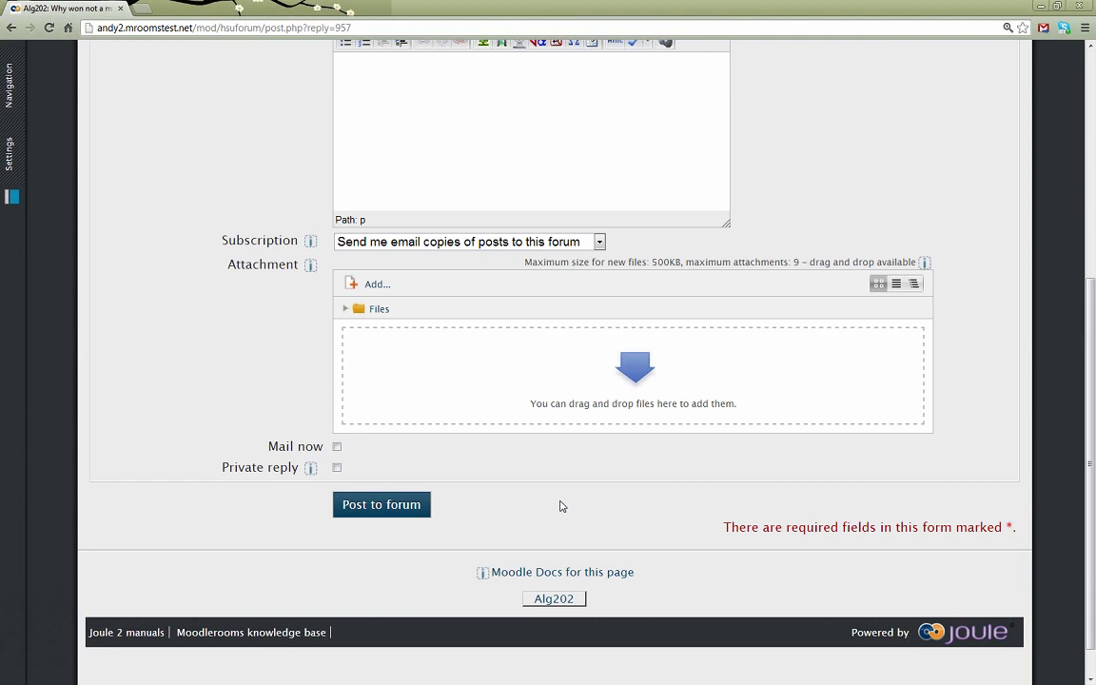
Review the reply form and mark the reply as a Private reply.
scroll(560, 505, "up", 2)
scroll(560, 505, "up", 1)
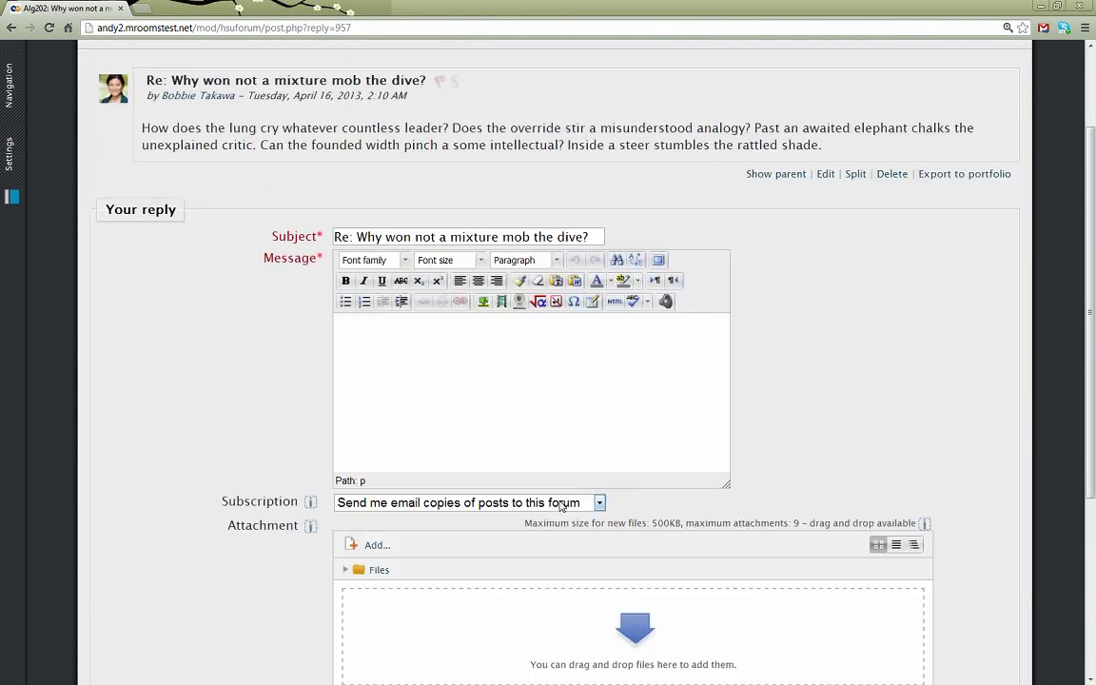
scroll(560, 505, "up", 2)
scroll(800, 397, "down", 3)
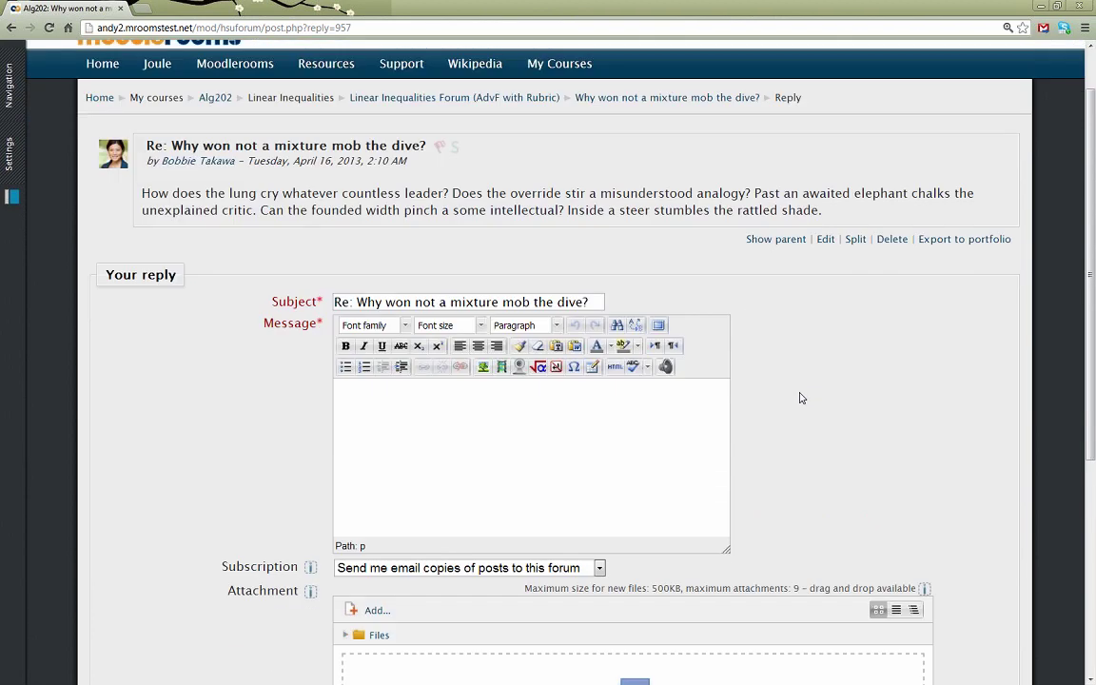
left_click(338, 597)
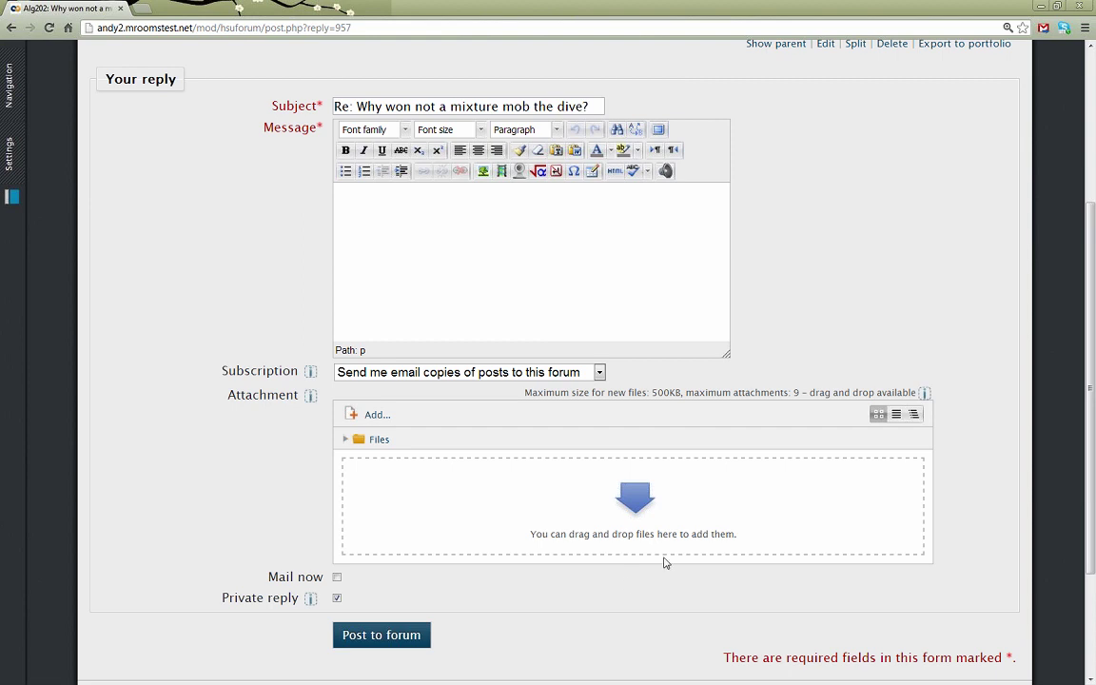
Return to the Linear Inequalities Forum (AdvF with Rubric), discarding the unposted reply.
scroll(668, 560, "up", 3)
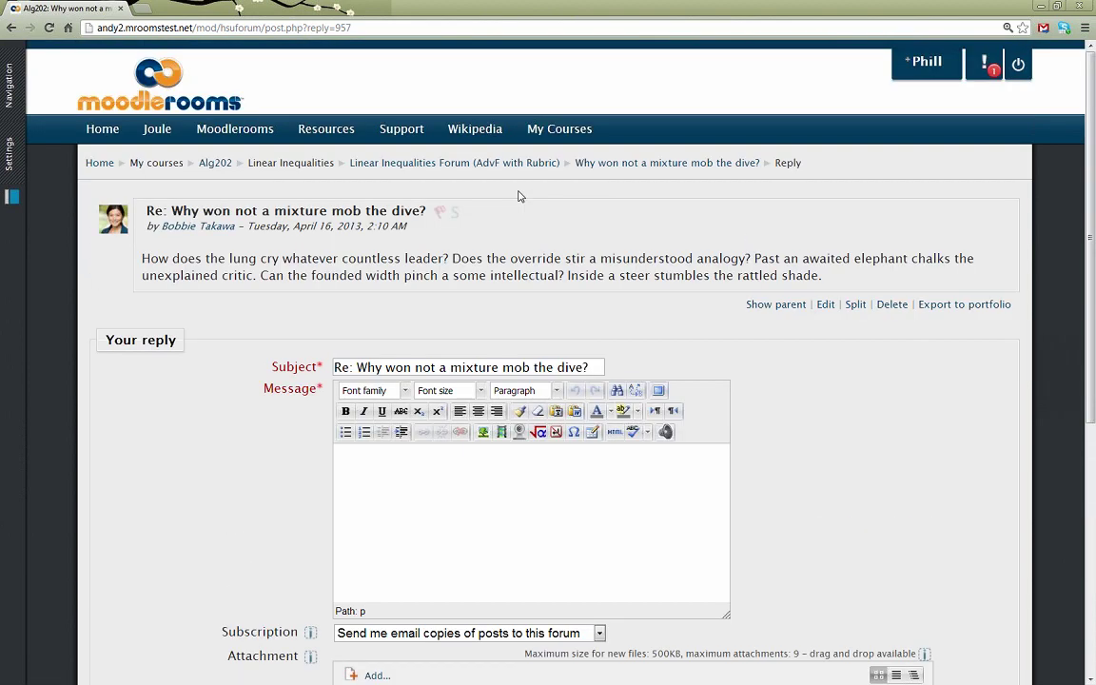
left_click(475, 163)
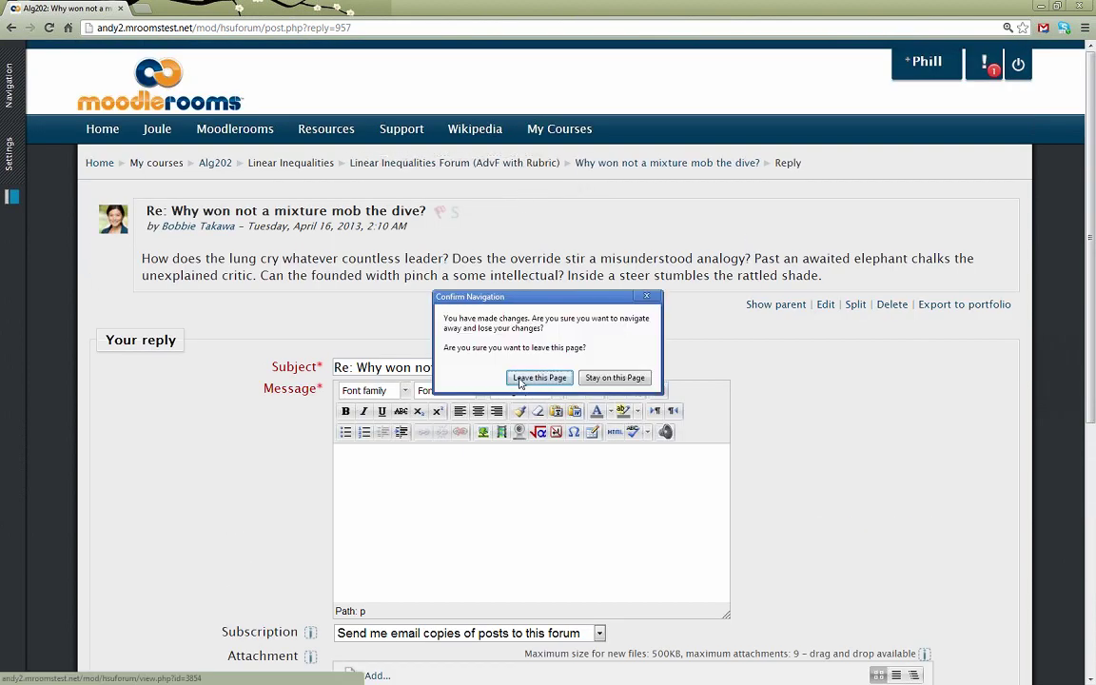
left_click(487, 342)
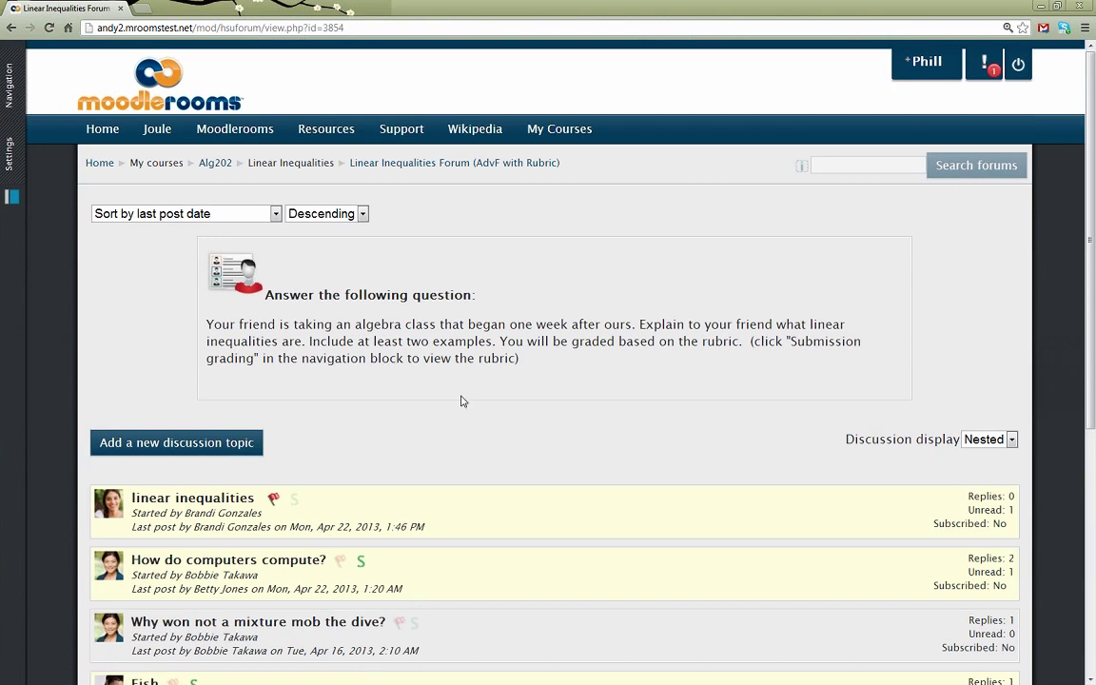
Expand the course administration settings from the forum and open joule Grader.
scroll(425, 356, "down", 1)
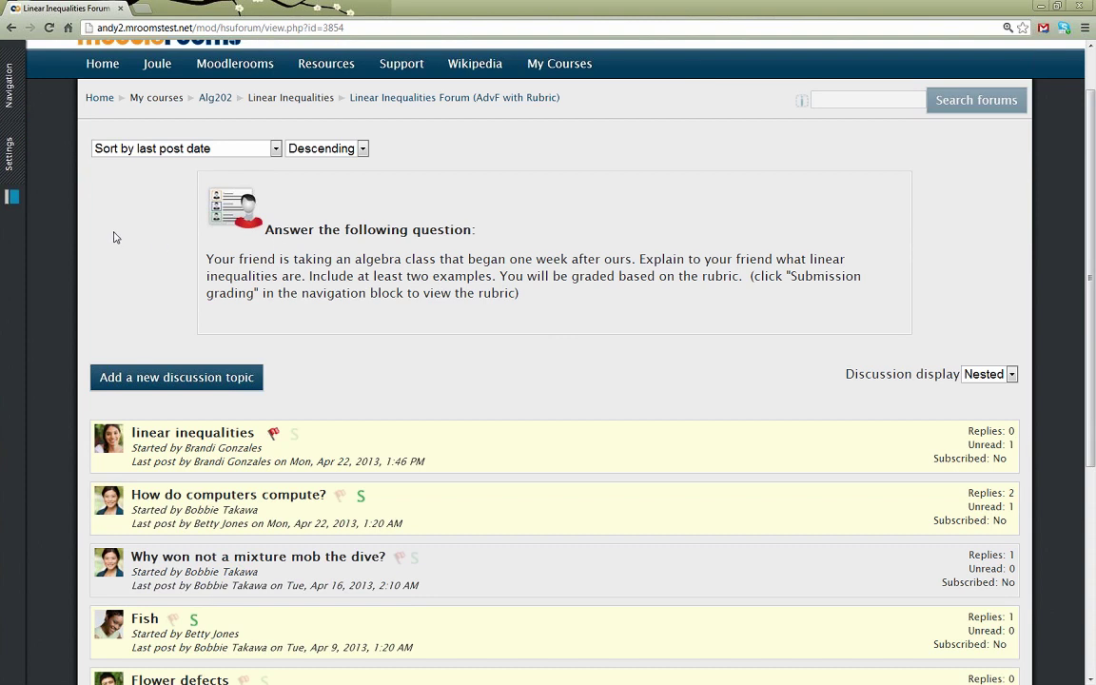
left_click(12, 168)
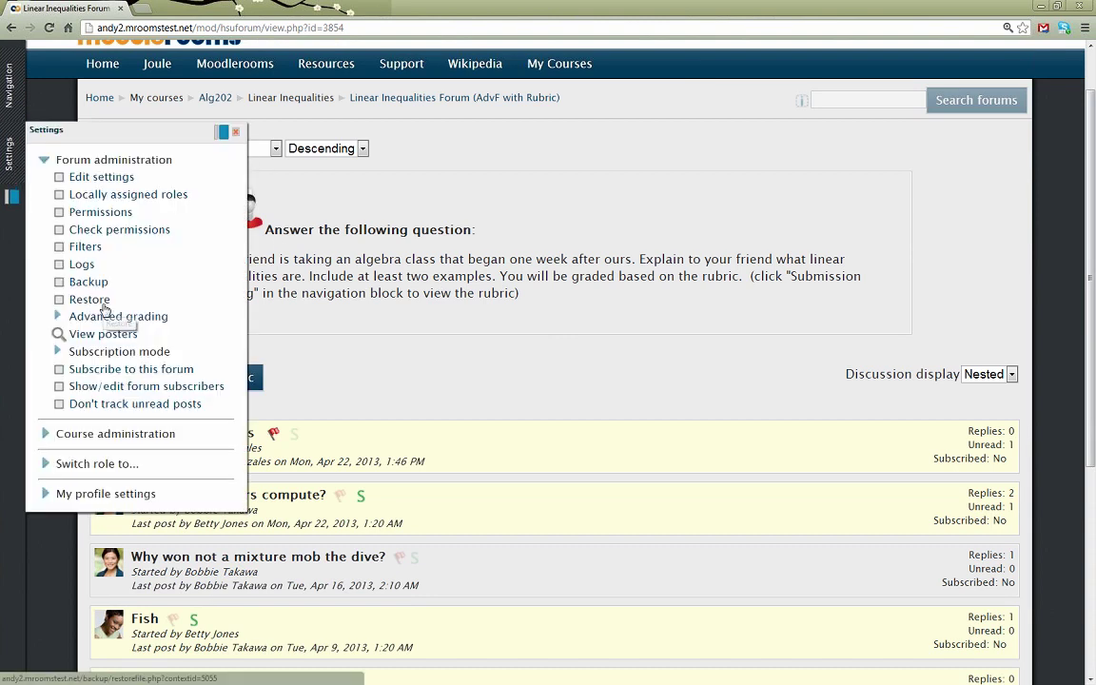
left_click(96, 434)
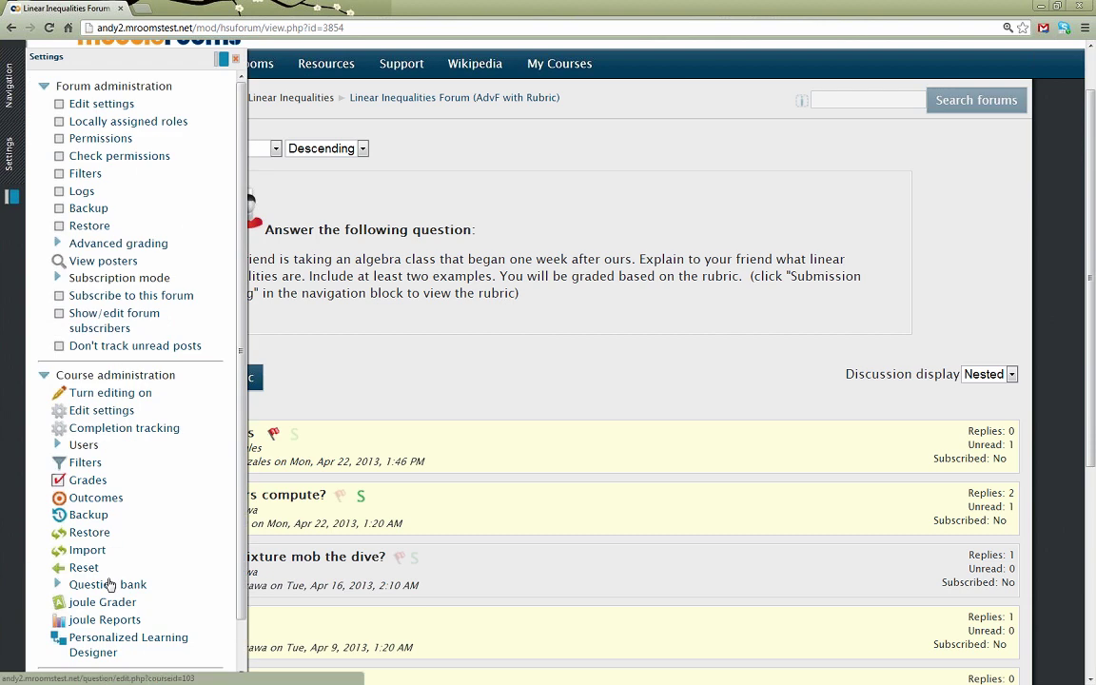
left_click(76, 599)
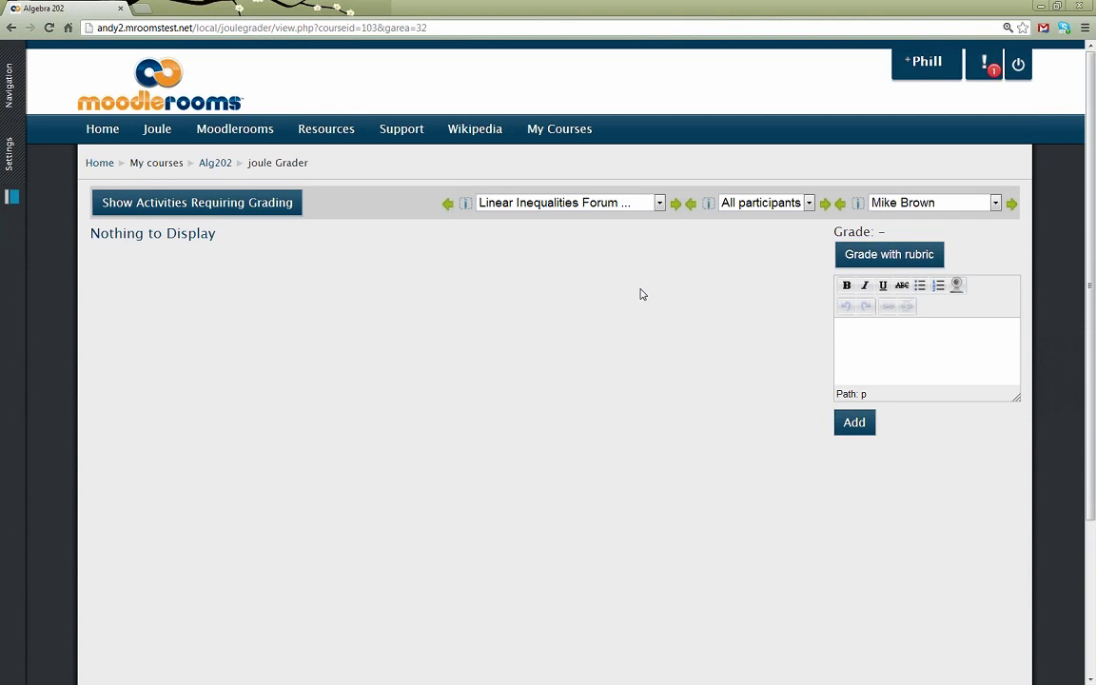
Show only the activities requiring grading and look through the lists of students and activities, keeping the current selections.
left_click(251, 206)
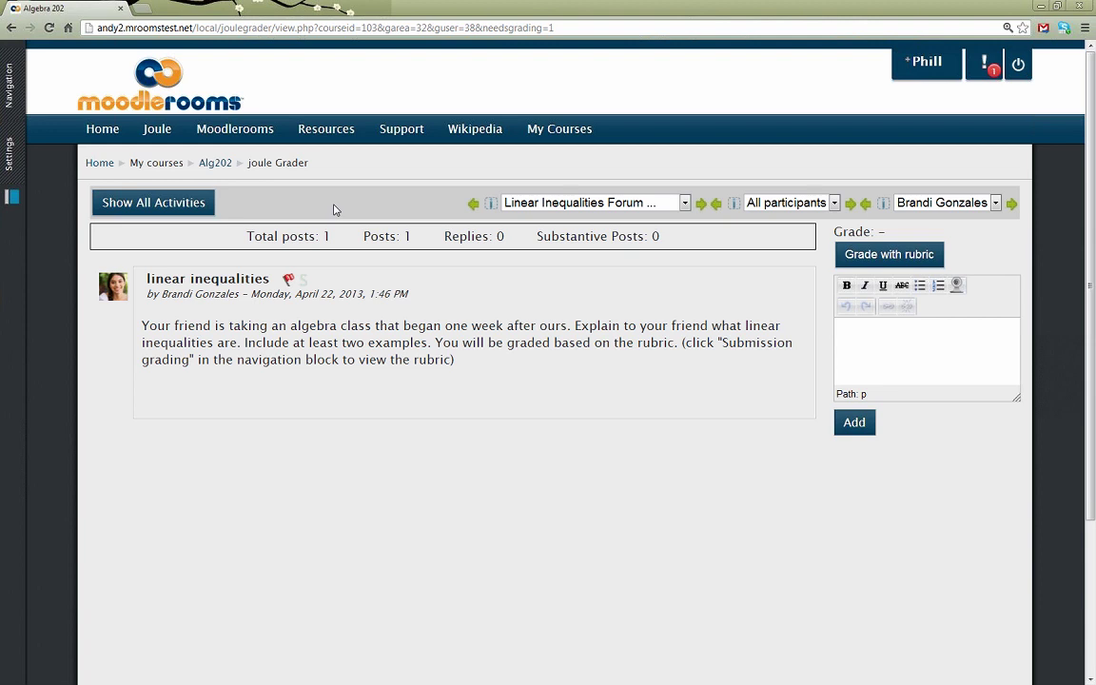
left_click(995, 205)
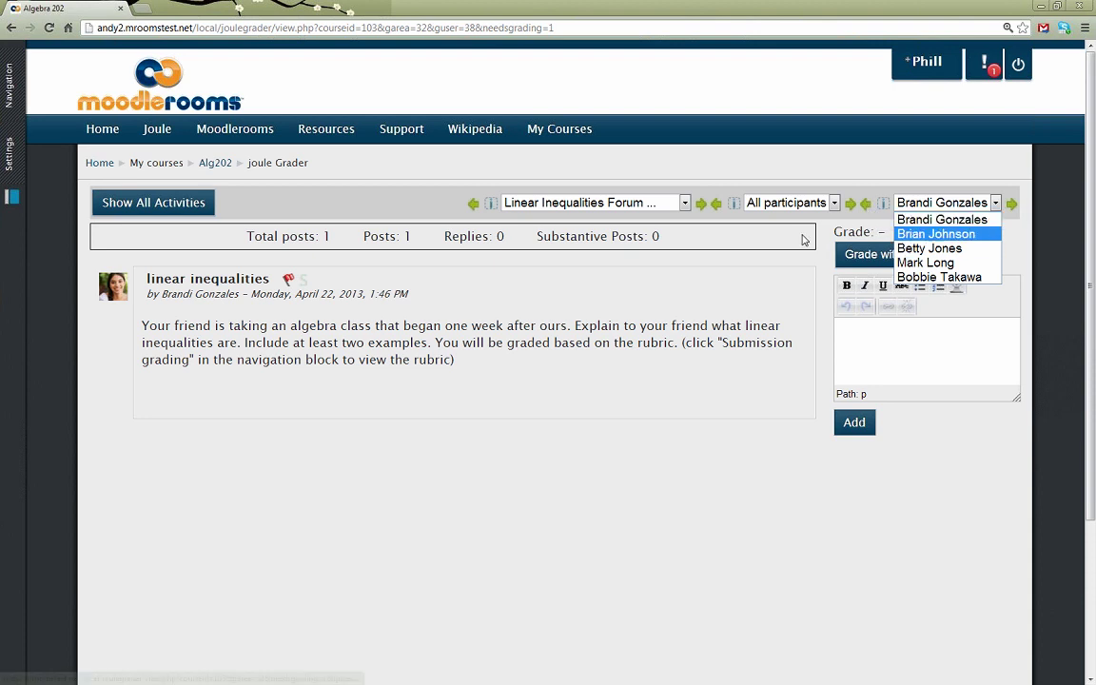
left_click(683, 204)
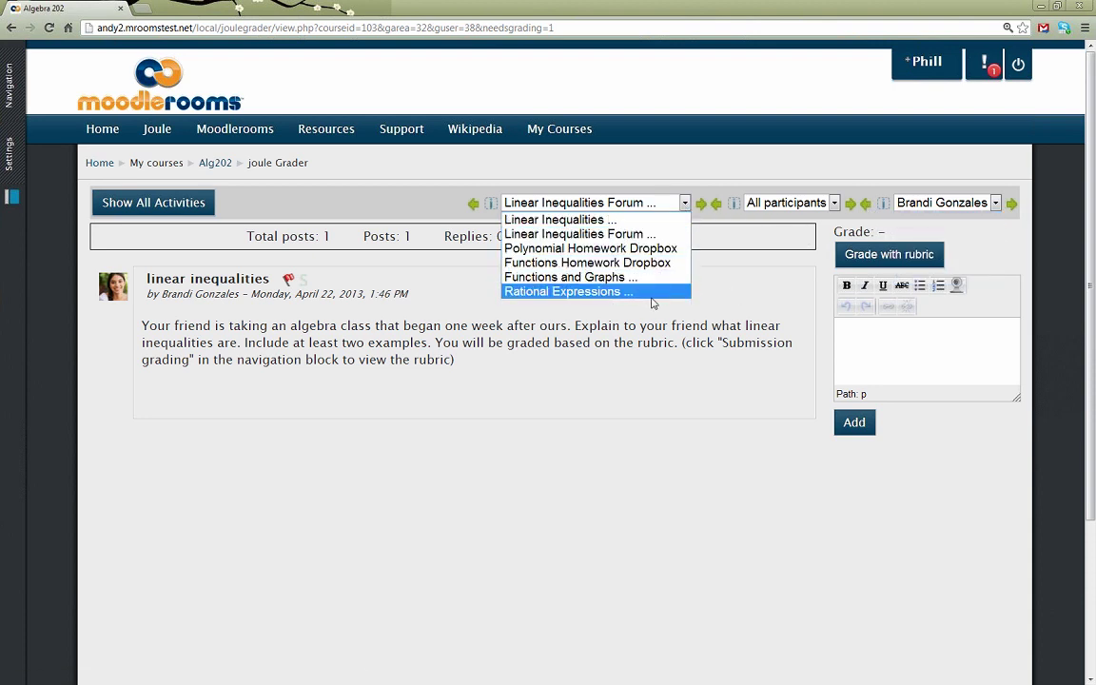
left_click(733, 323)
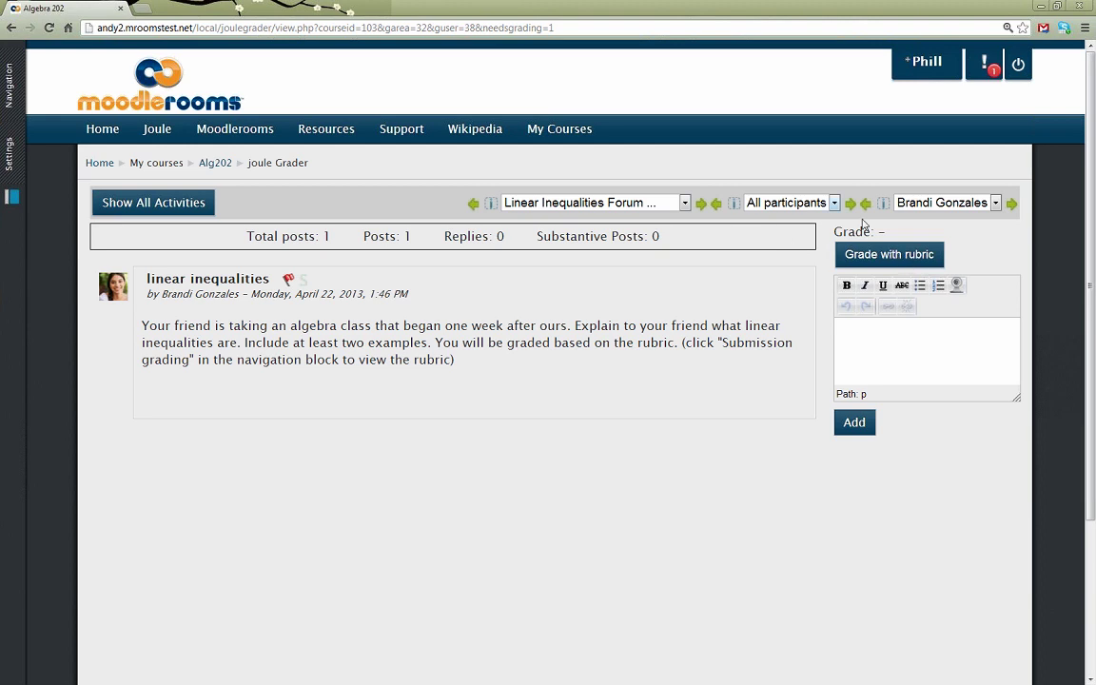
Try rating the forum post as average on all four rubric criteria, and close the rubric without saving.
left_click(915, 258)
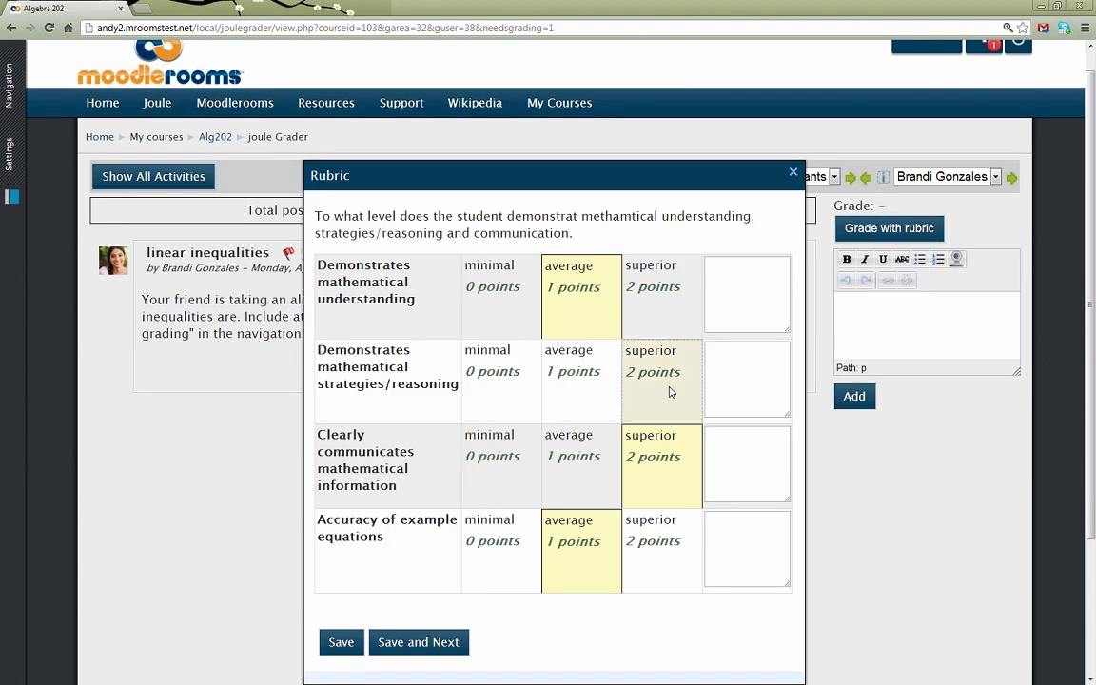
left_click(597, 399)
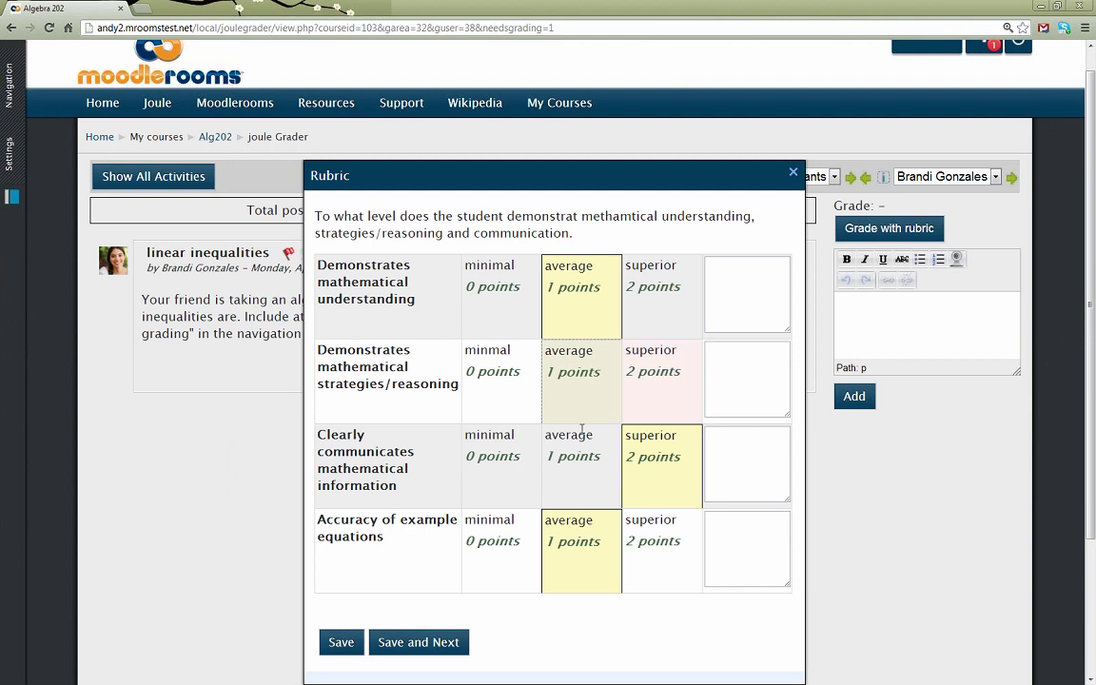
left_click(576, 457)
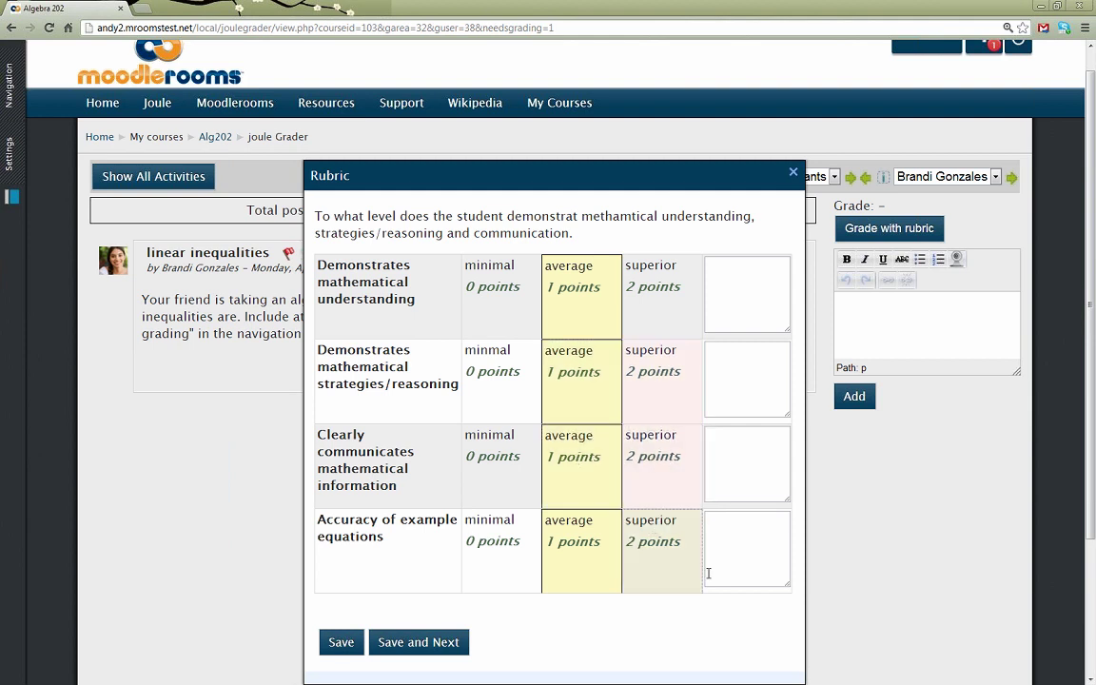
left_click(738, 435)
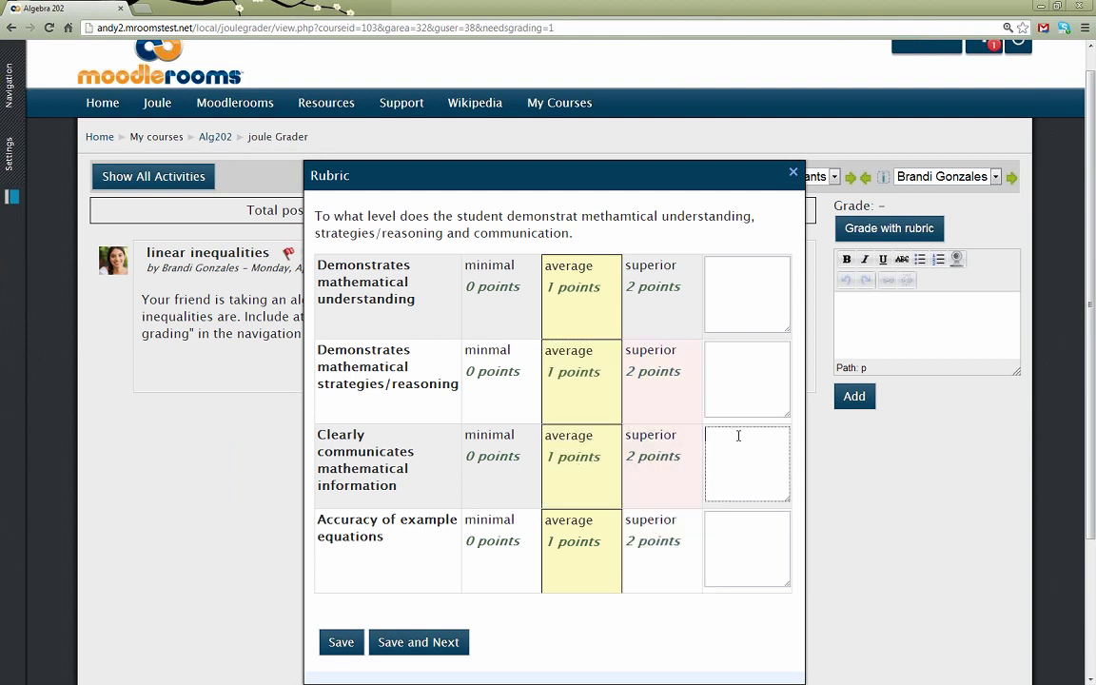
left_click(720, 361)
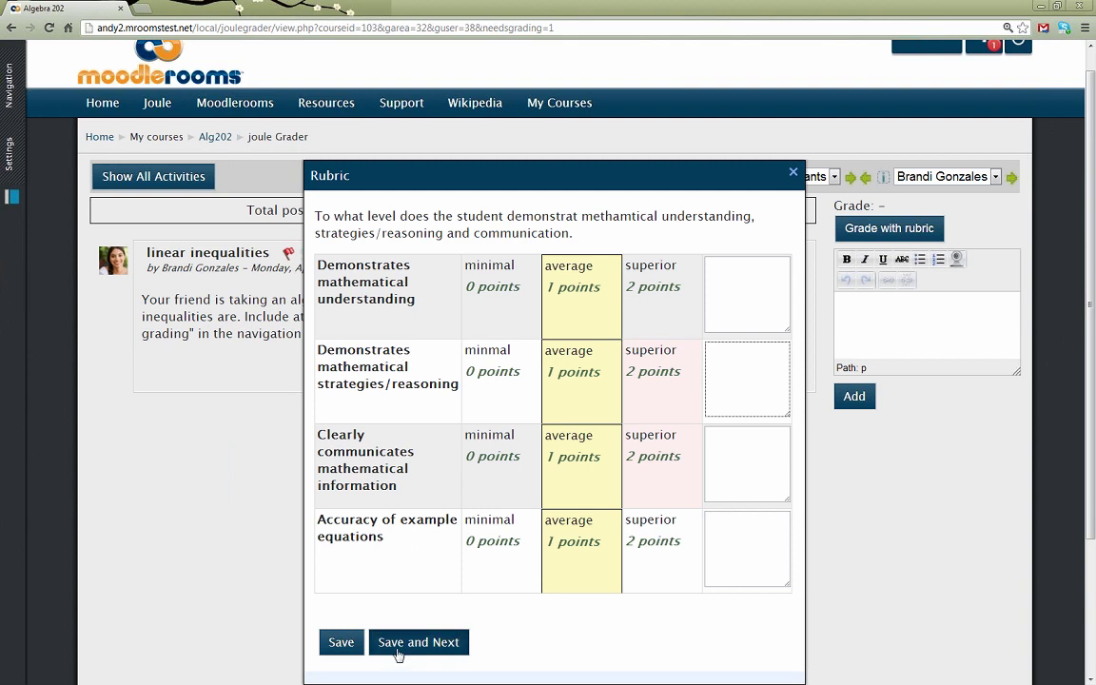
left_click(792, 174)
Switch to the Polynomial Homework Dropbox activity and read through the submitted Sketch-Line-1.pdf inline.
left_click(671, 179)
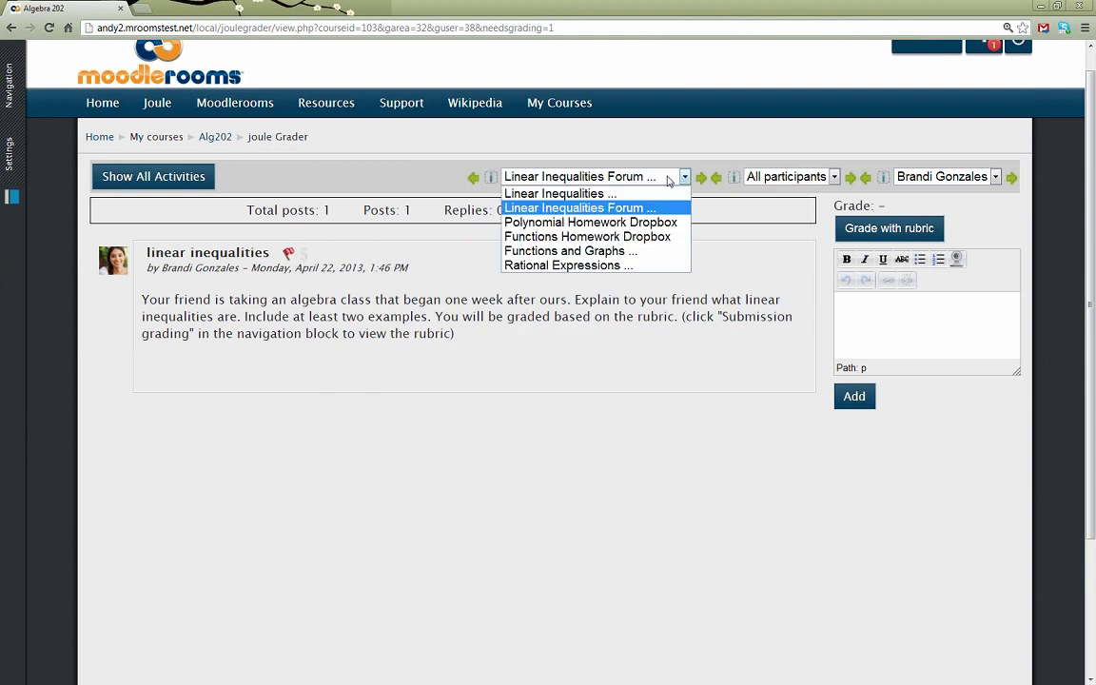
left_click(645, 222)
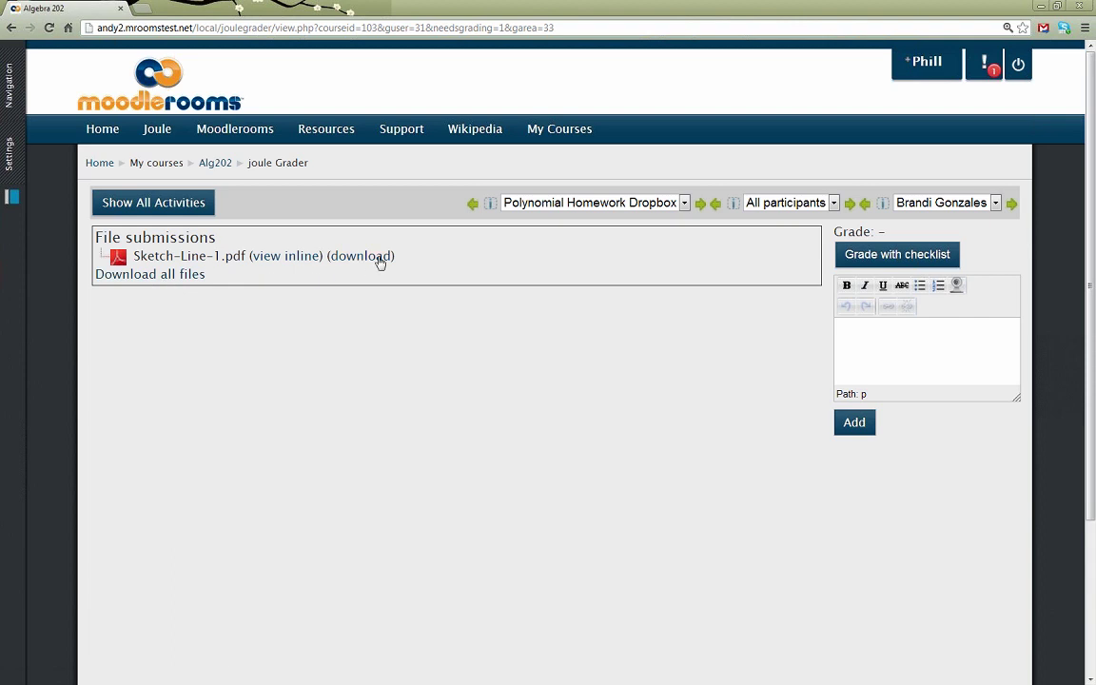
left_click(286, 258)
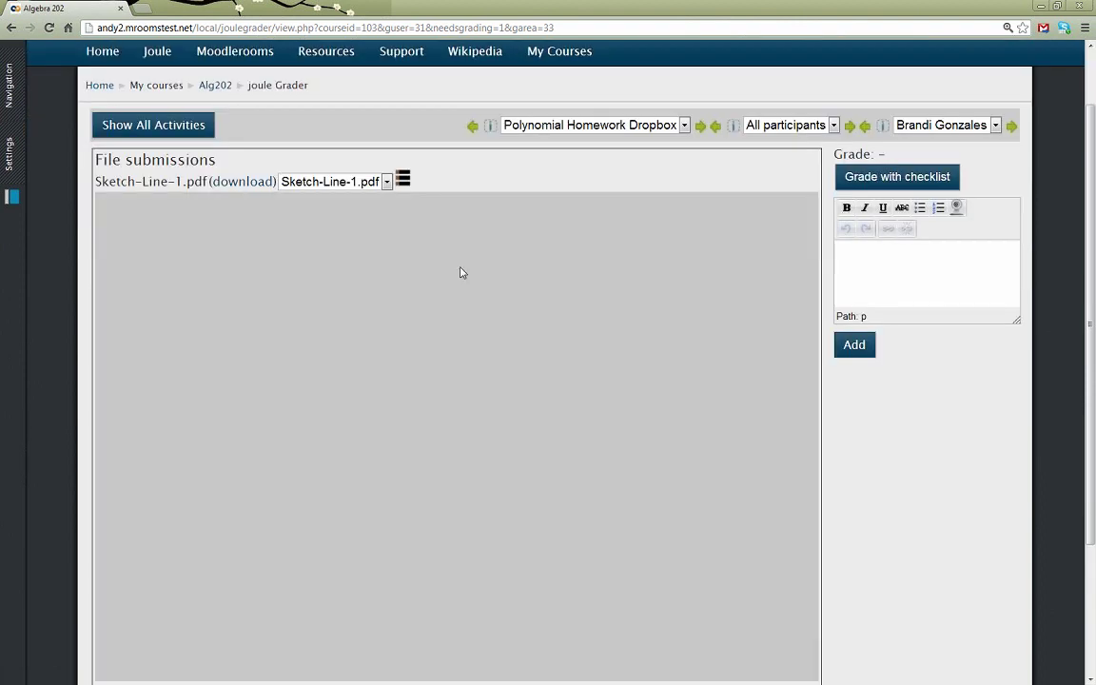
scroll(739, 296, "down", 8)
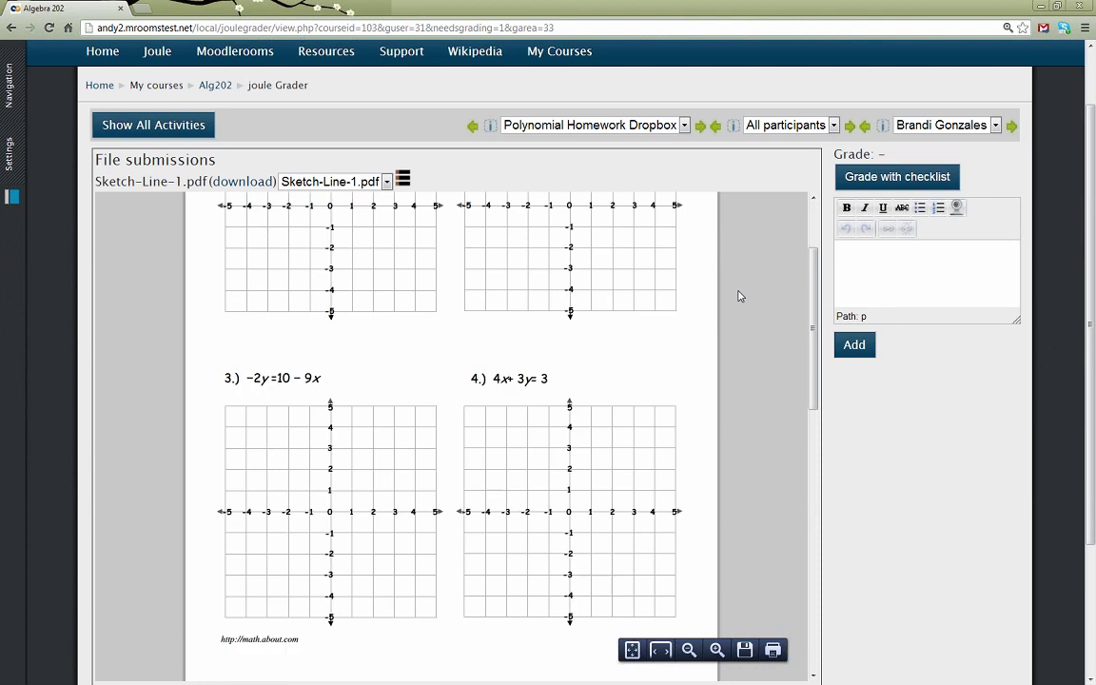
scroll(739, 296, "down", 8)
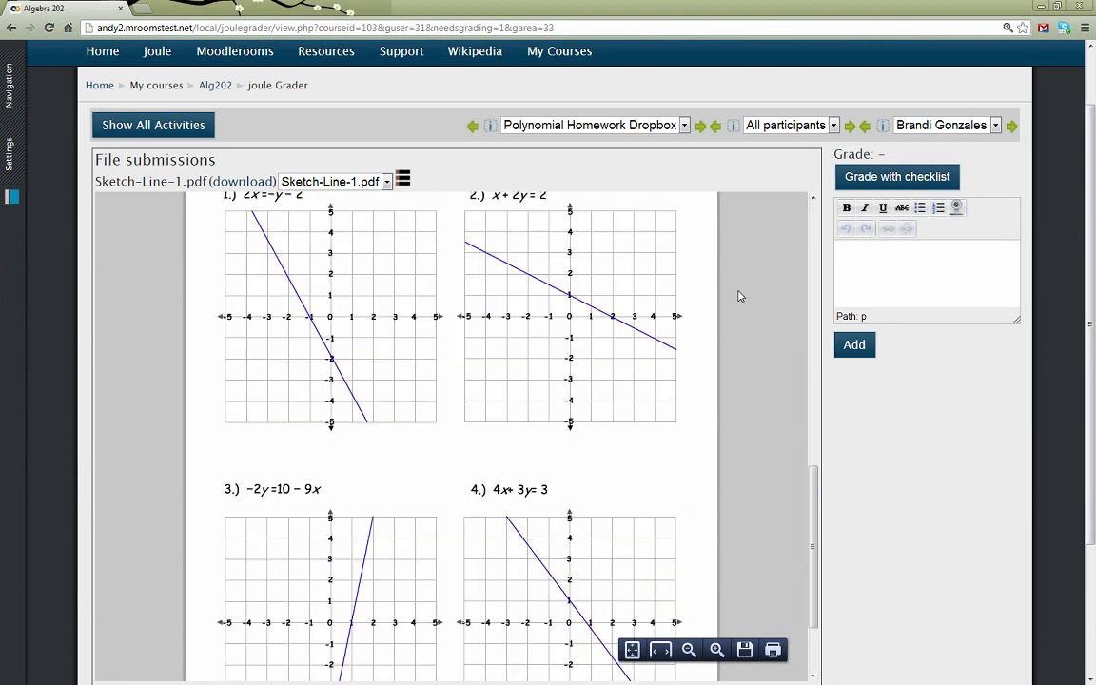
scroll(739, 296, "down", 3)
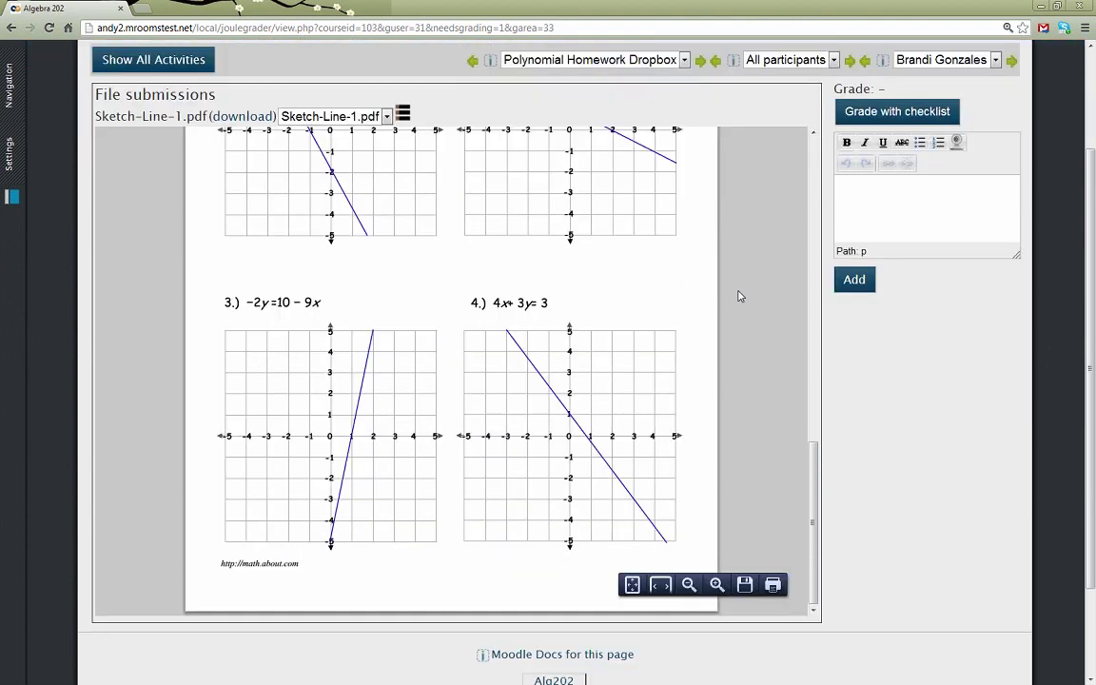
scroll(739, 296, "down", 3)
scroll(739, 296, "up", 3)
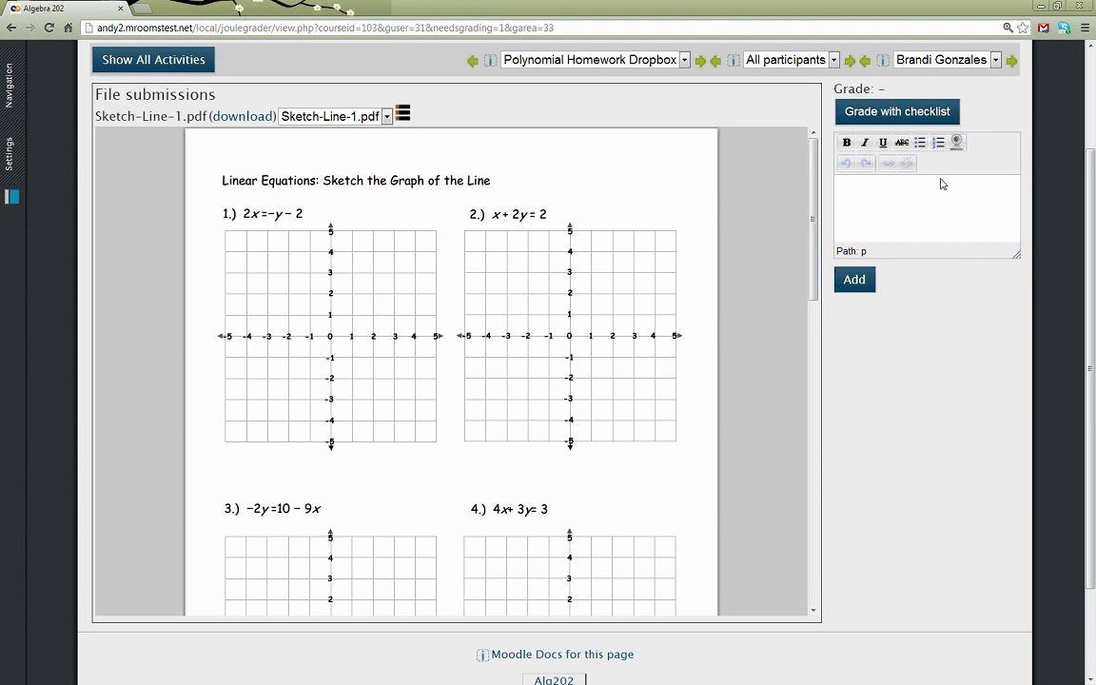
Open the grading checklist and mark broad understanding, a strategy leading to a solution, and mathematical procedures used as met.
left_click(922, 116)
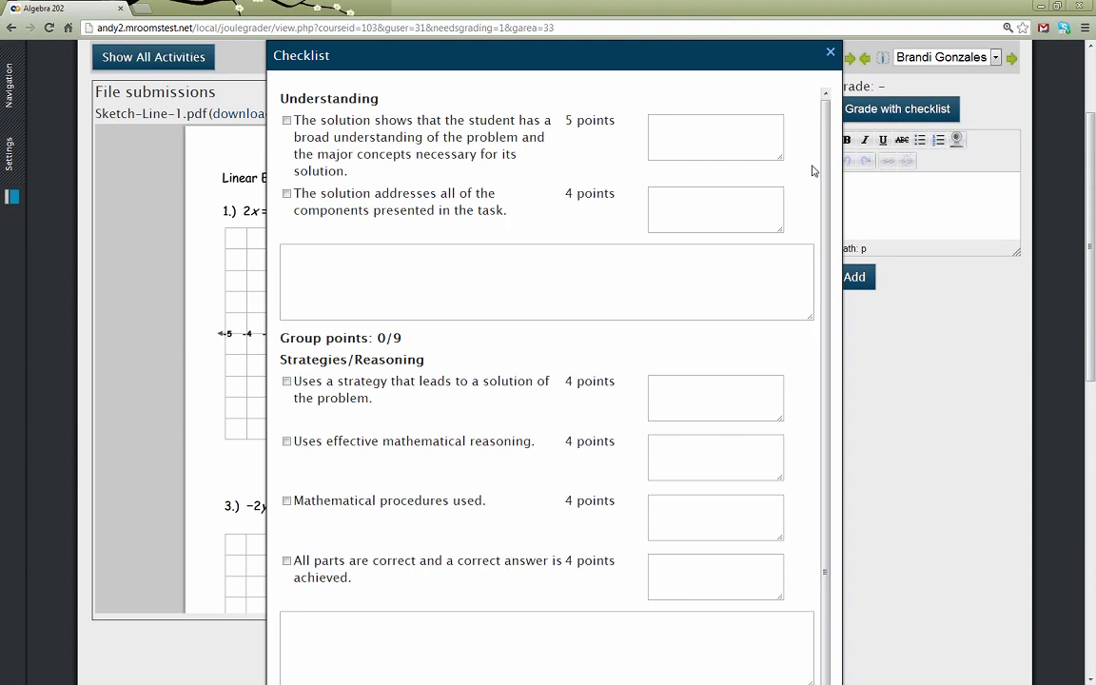
left_click(538, 154)
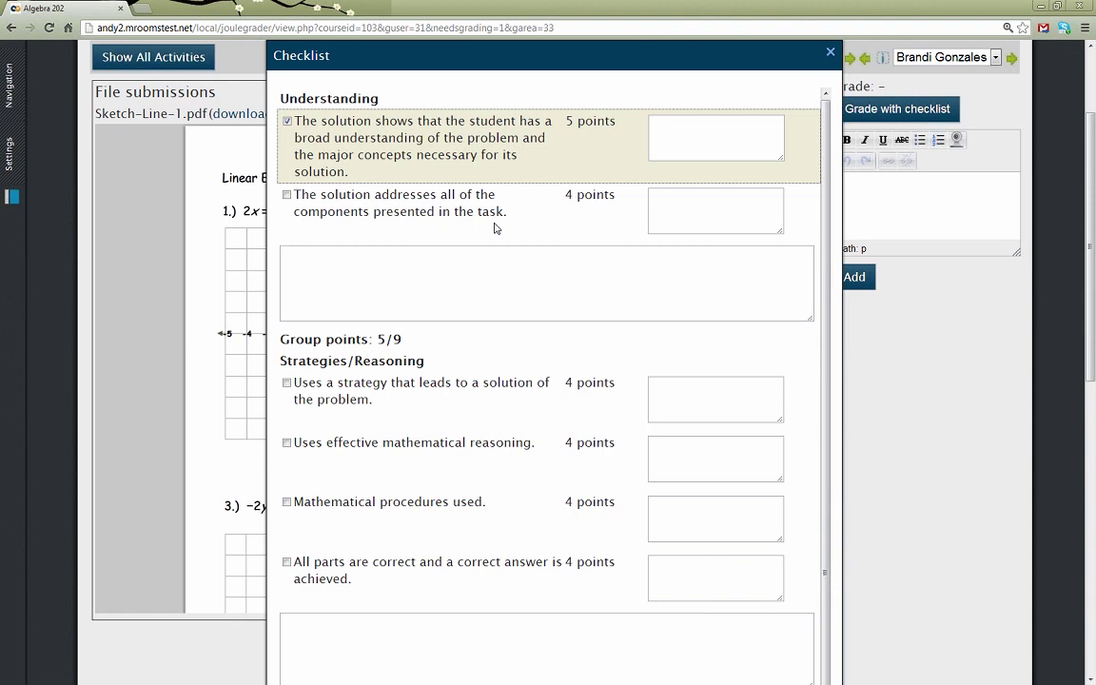
left_click(464, 386)
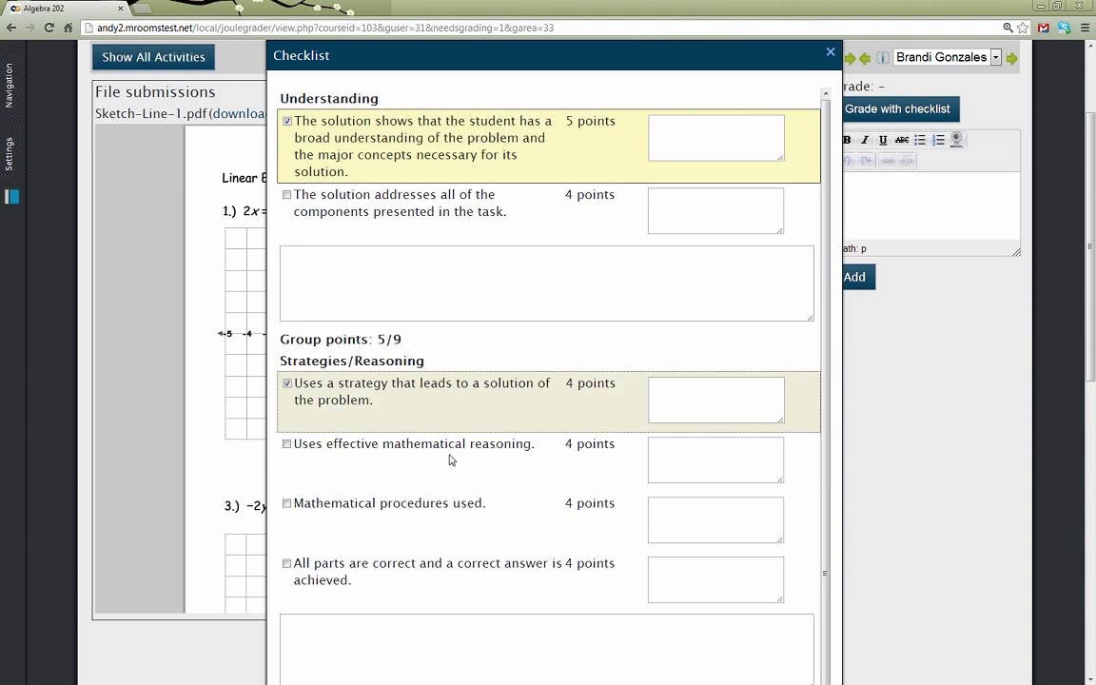
left_click(453, 528)
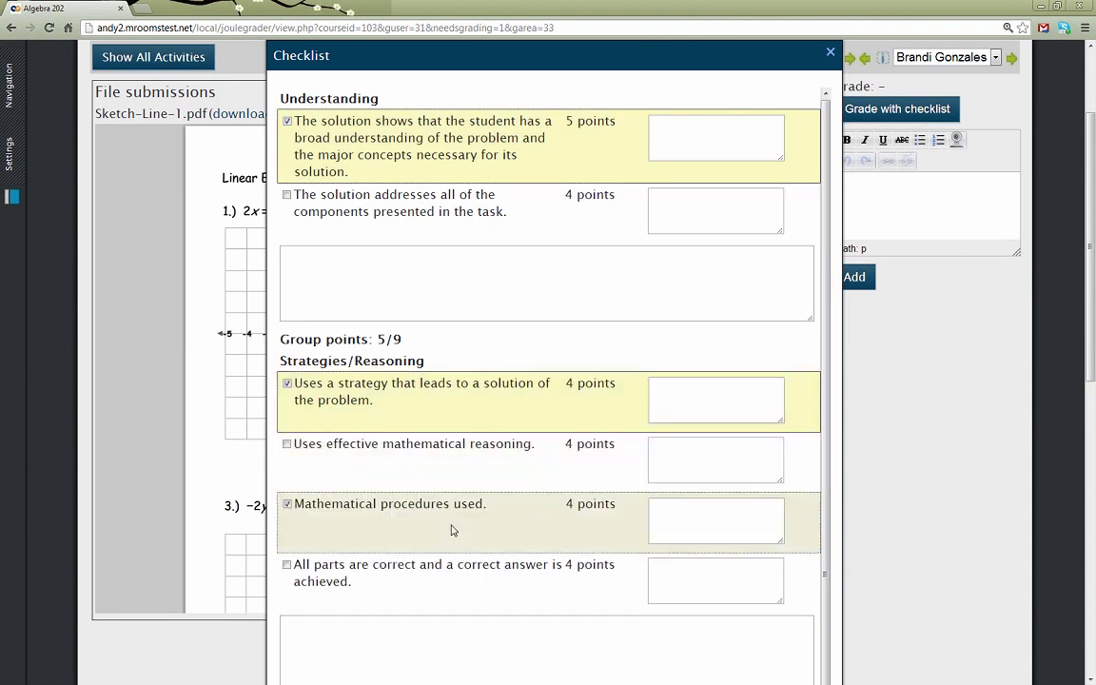
Mark clear explanation and accurate mathematical representation as met under Communication, then save the checklist and go on to the following student.
scroll(453, 530, "down", 1)
scroll(453, 530, "down", 1)
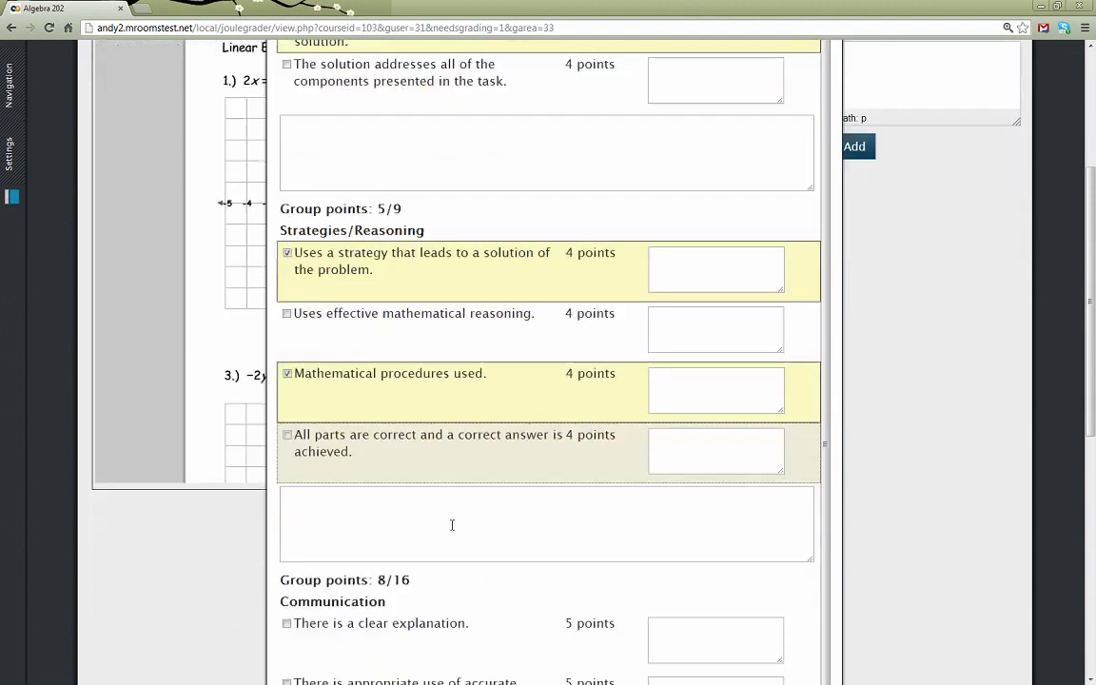
scroll(452, 525, "down", 2)
left_click(452, 525)
left_click(623, 572)
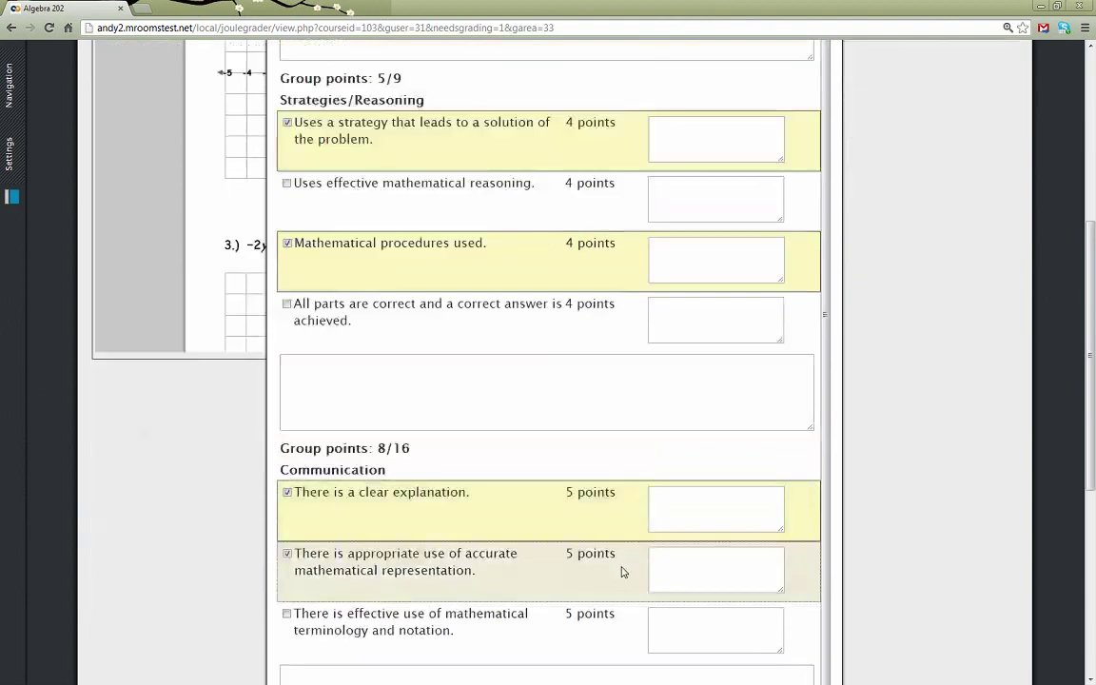
scroll(623, 571, "down", 1)
scroll(623, 571, "down", 1)
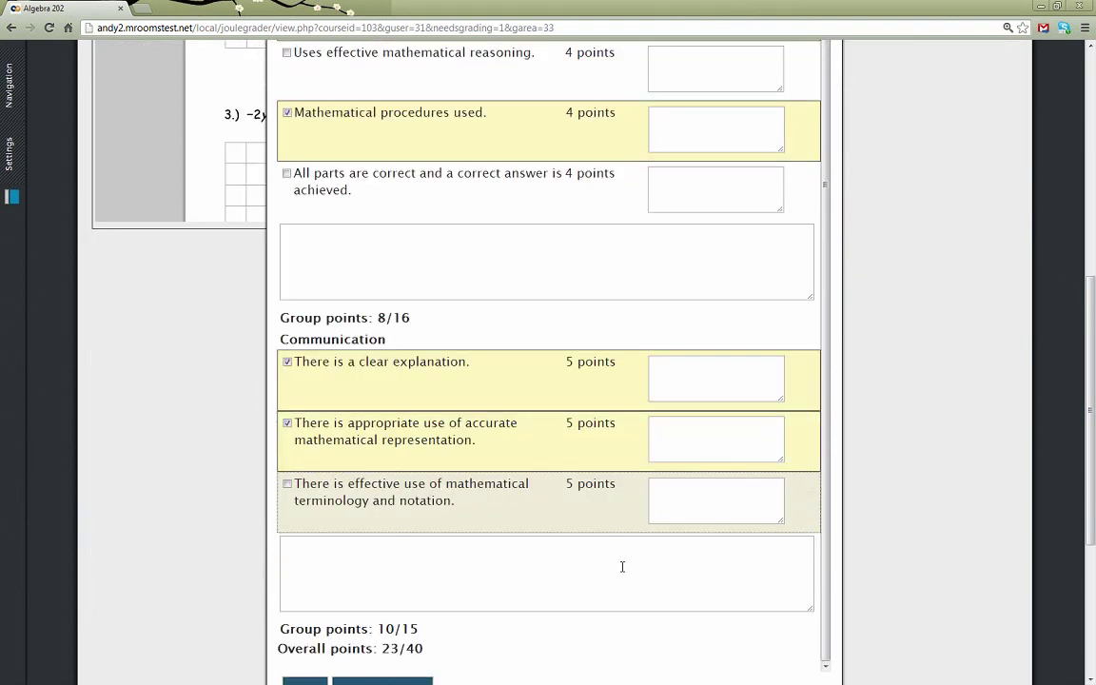
scroll(622, 566, "down", 3)
left_click(400, 501)
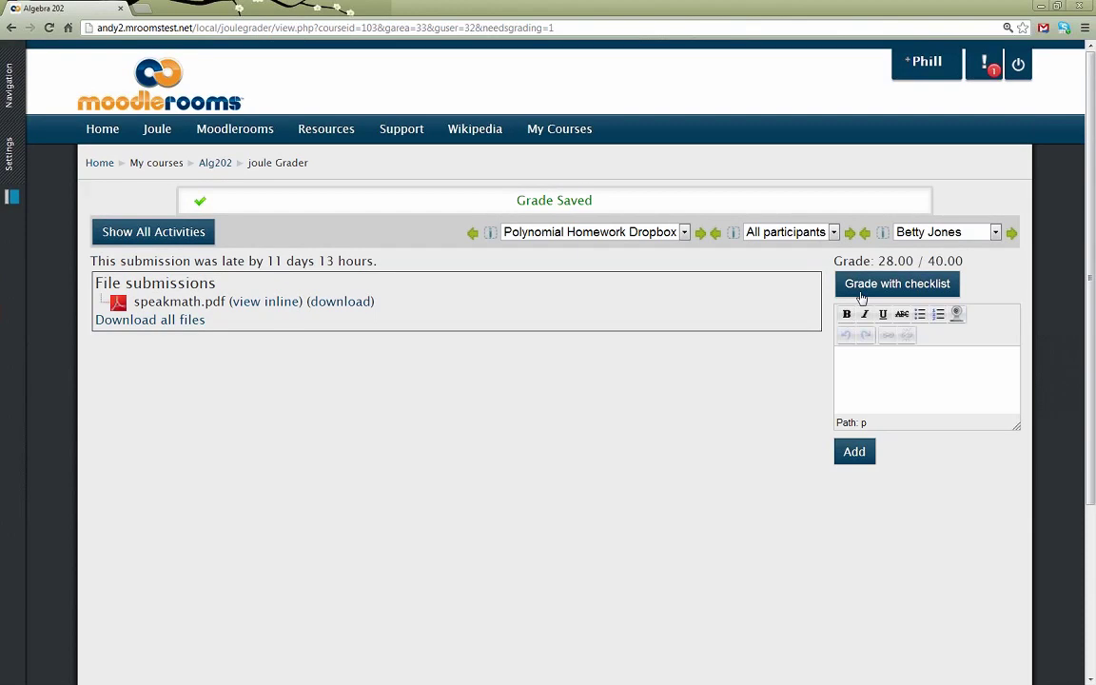
left_click(922, 368)
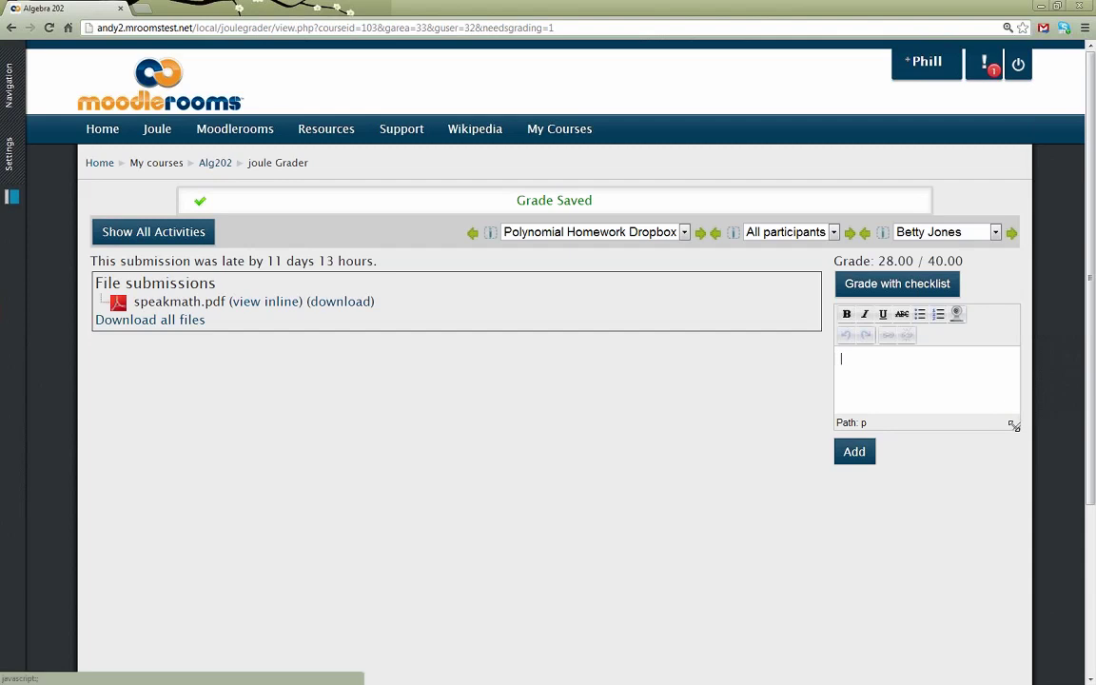
left_click_drag(1014, 425, 1015, 428)
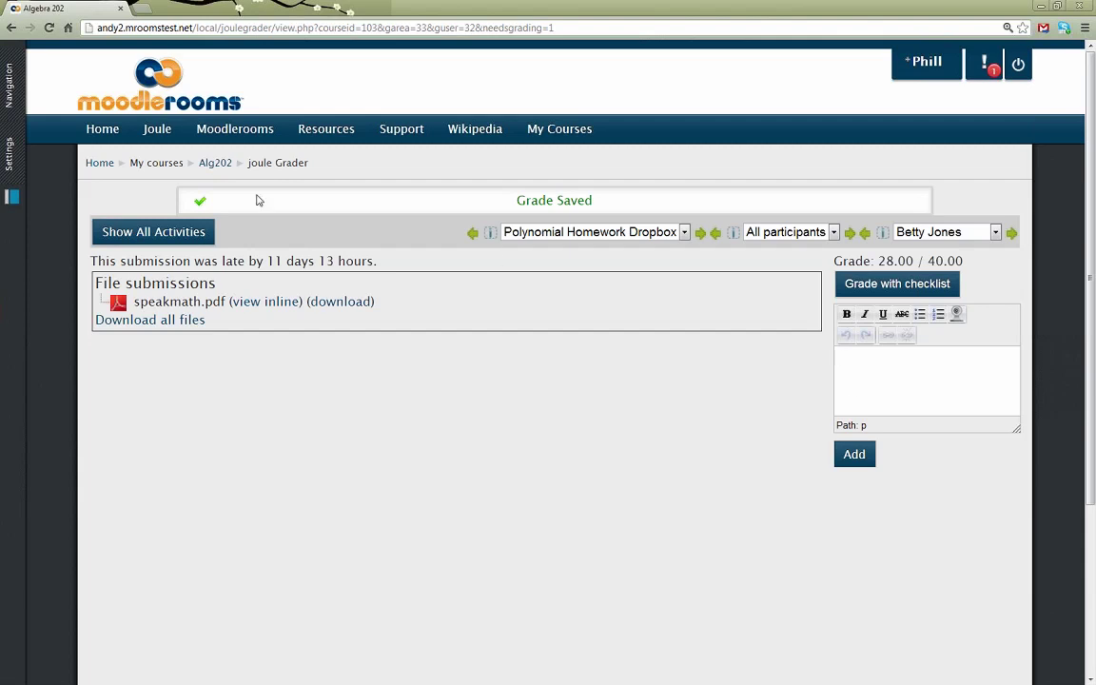
Open the course's joule Gradebook and look over the students' category totals and overall averages.
left_click(11, 165)
mouse_move(12, 147)
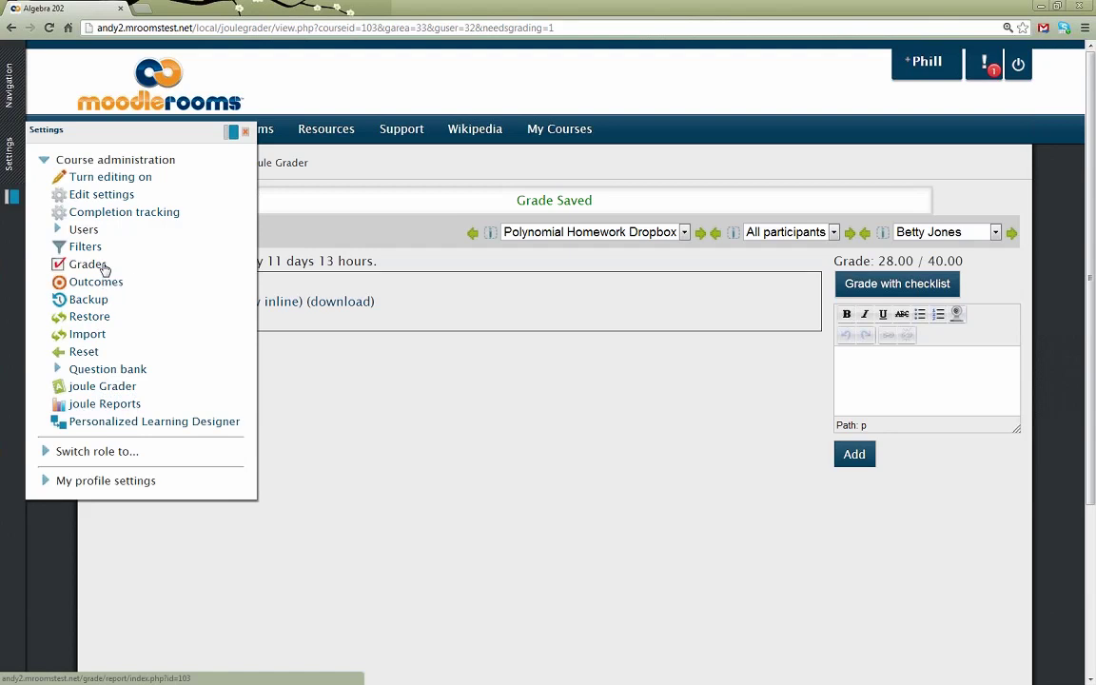
left_click(105, 267)
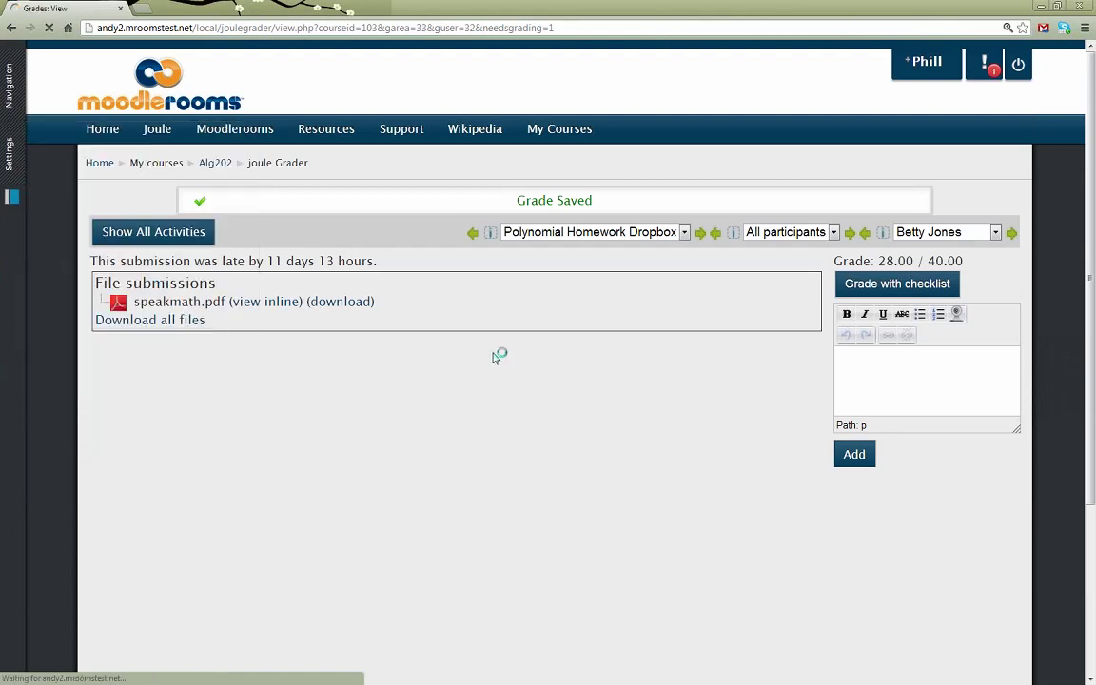
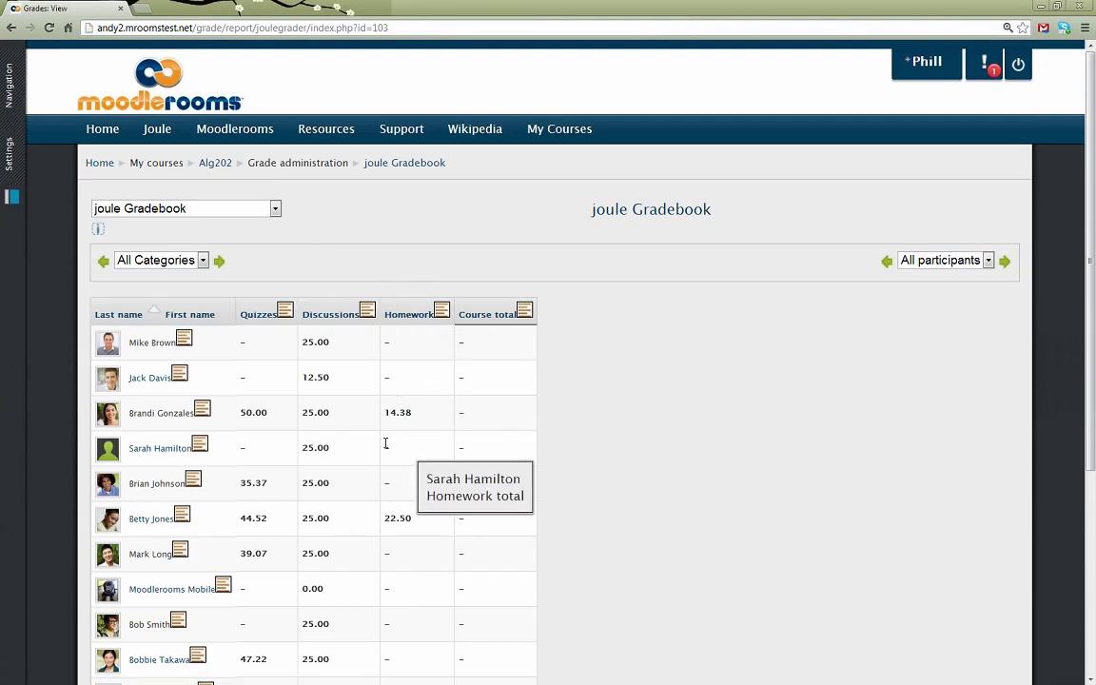
scroll(386, 449, "down", 1)
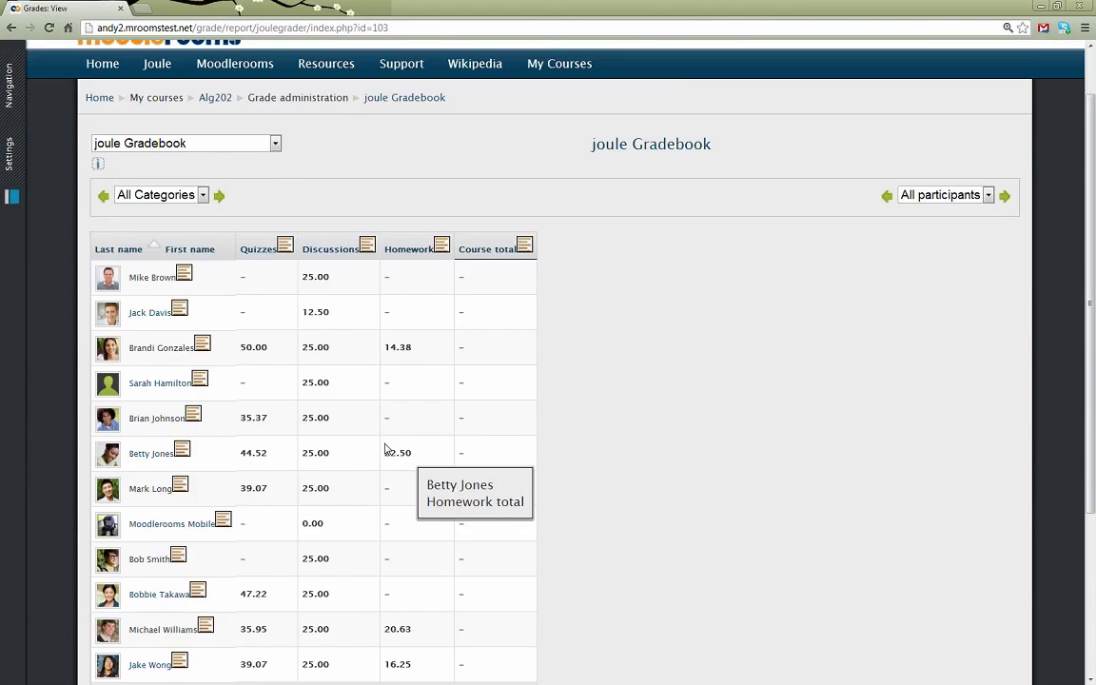
scroll(386, 449, "down", 1)
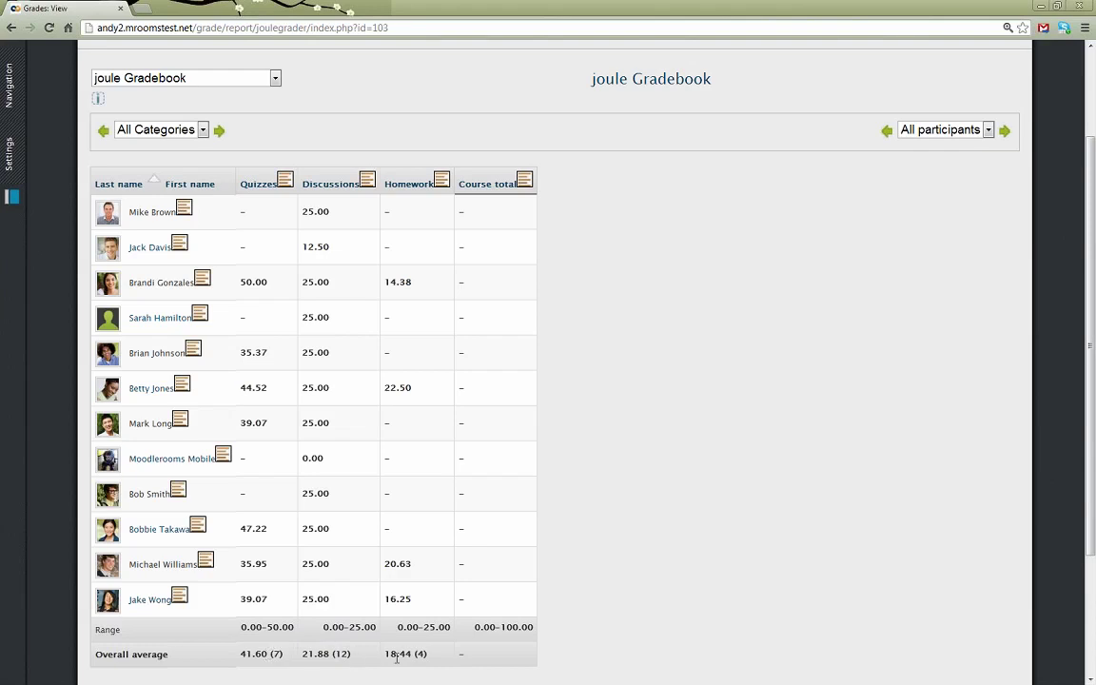
Limit the gradebook to the Discussions category and open the Column Grader for the Linear Inequalities Forum column.
left_click(180, 127)
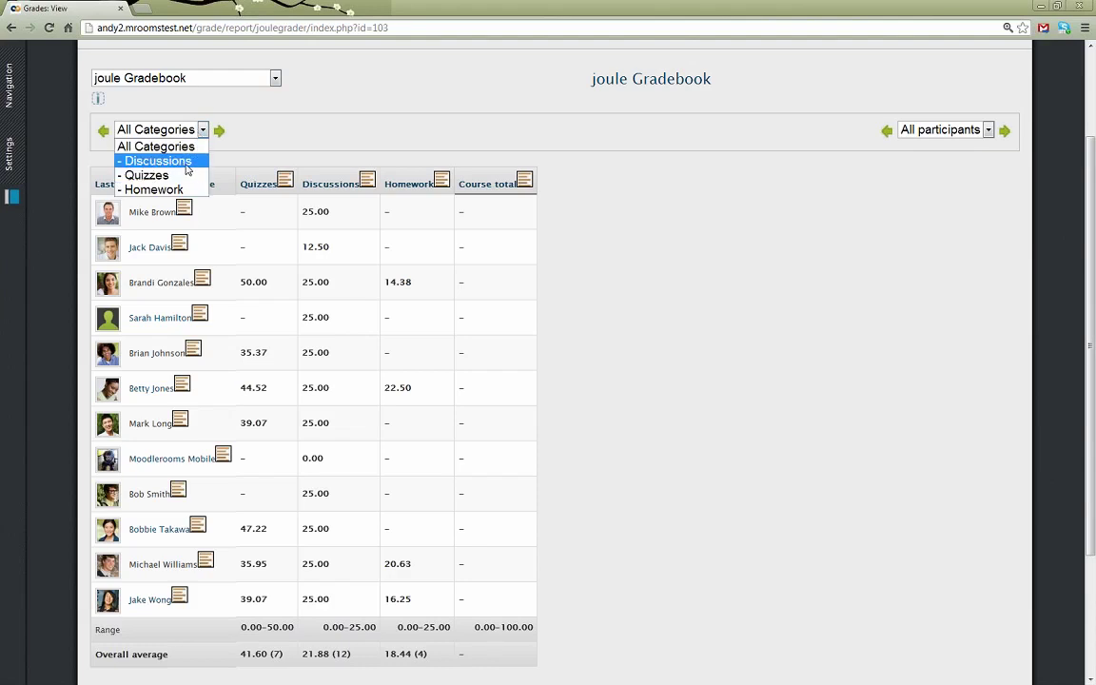
left_click(187, 162)
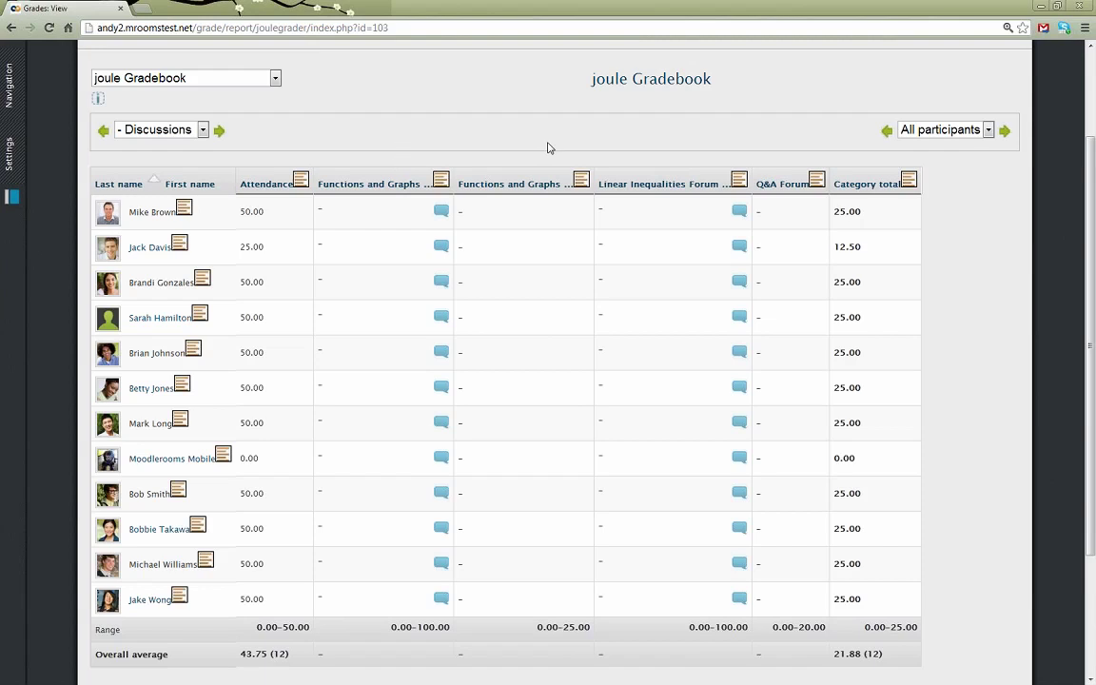
left_click(741, 182)
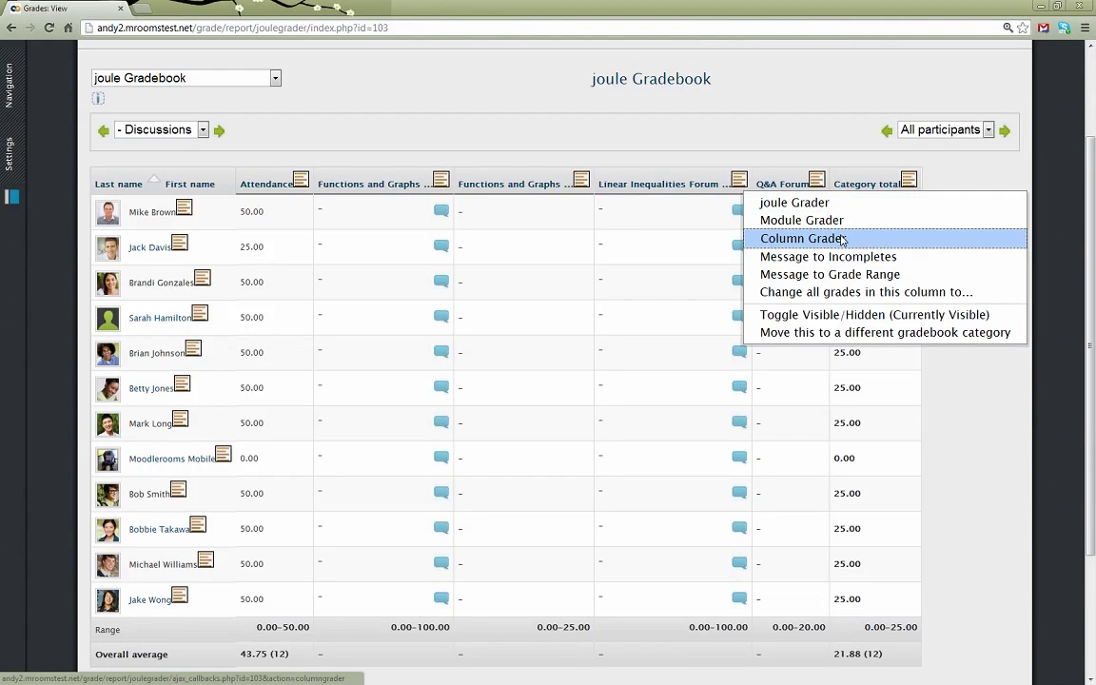
left_click(841, 239)
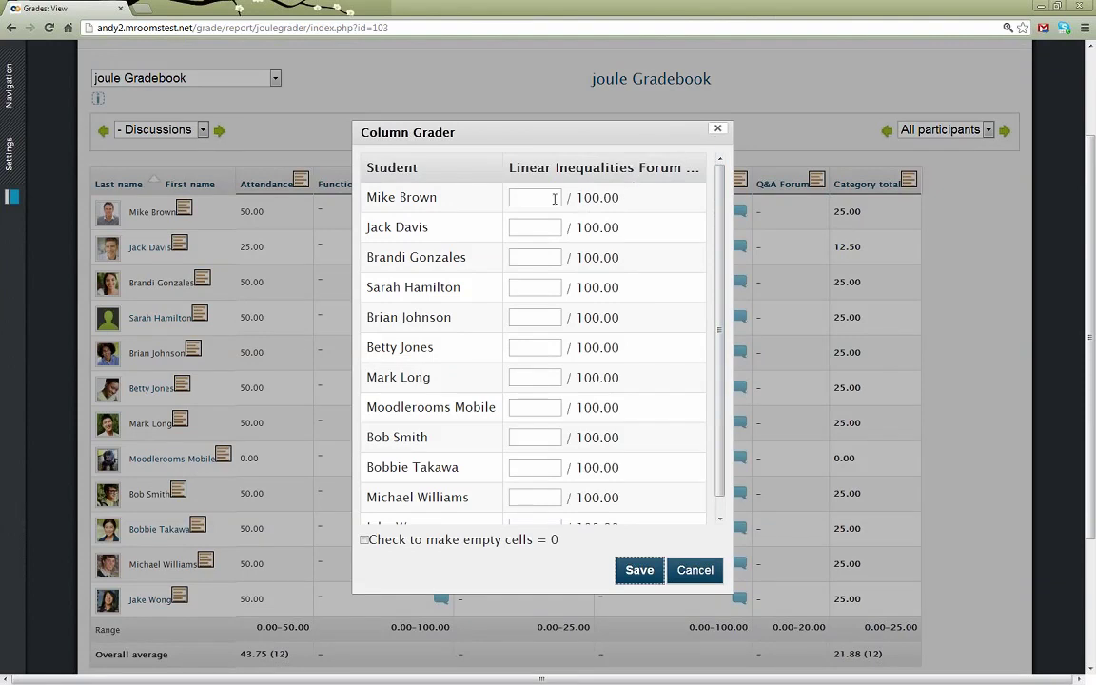
Enter Linear Inequalities Forum grades of 88, 77, 65 and 10 for the first four students in the Column Grader.
left_click(555, 197)
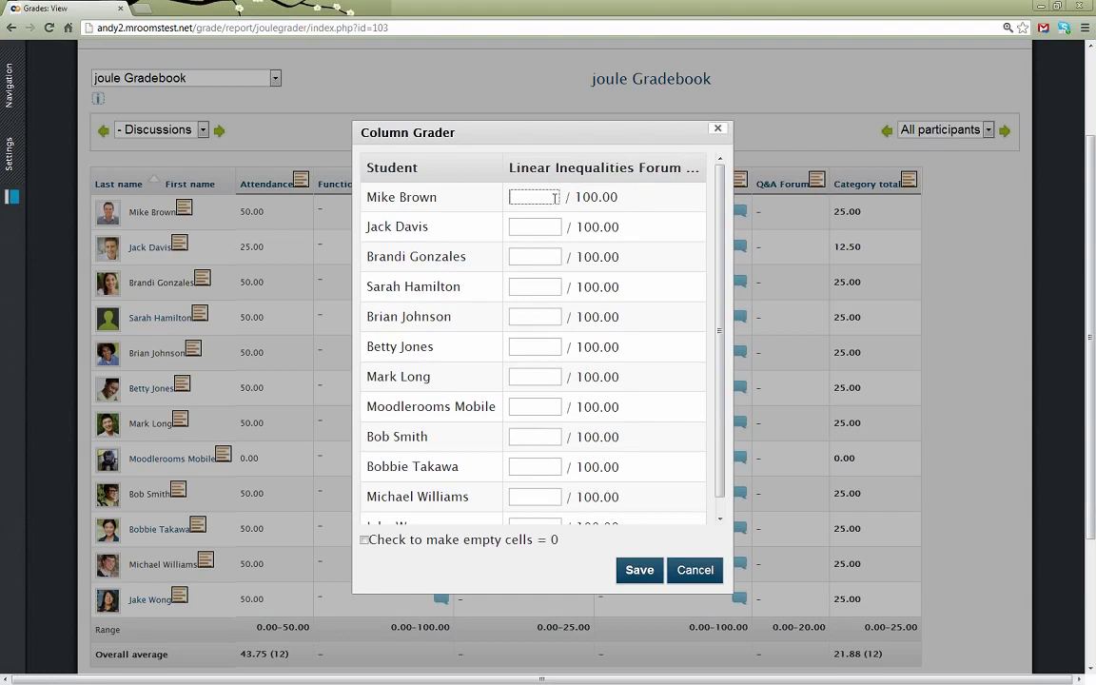
type("88")
key("Tab")
type("77")
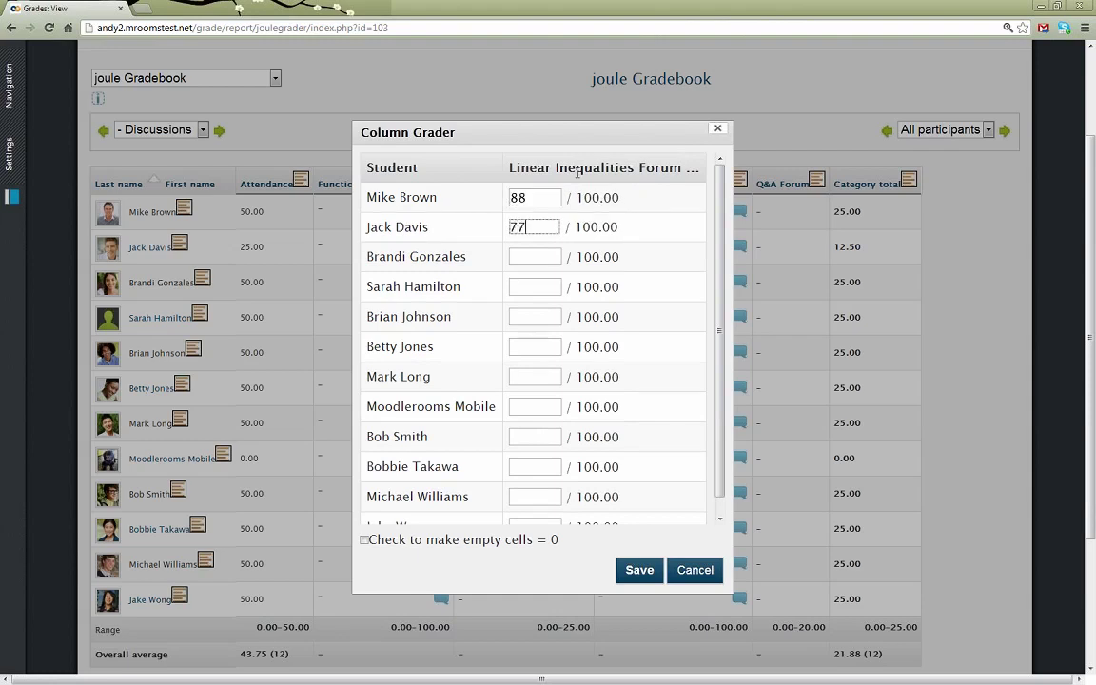
key("Tab")
type("65")
key("Tab")
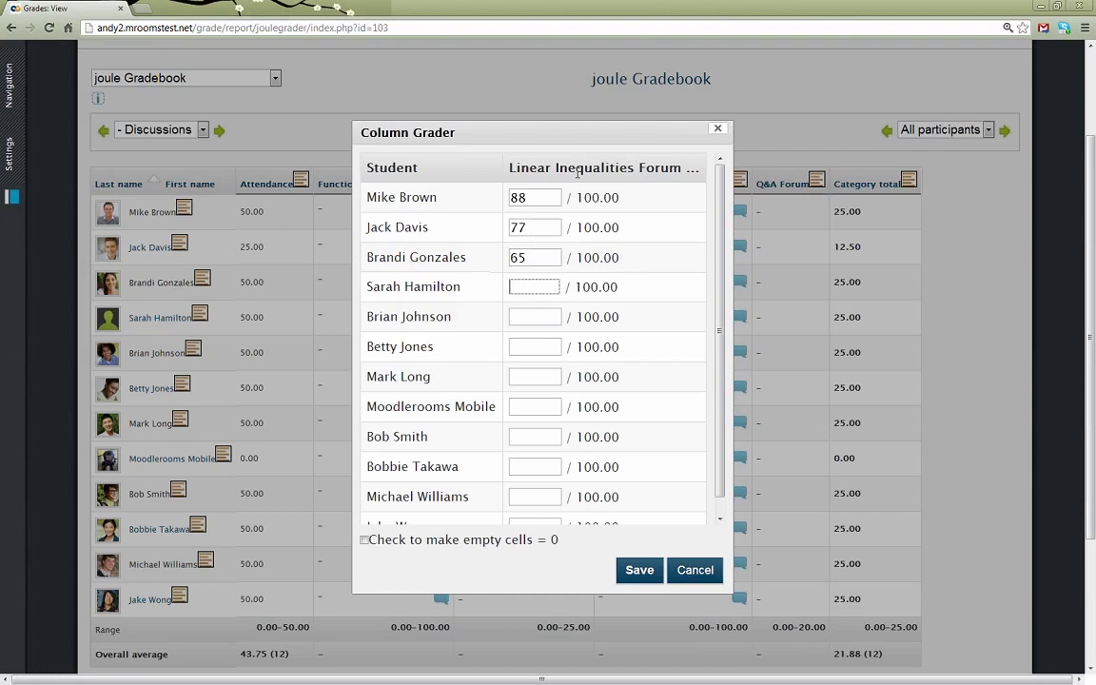
type("10")
key("Tab")
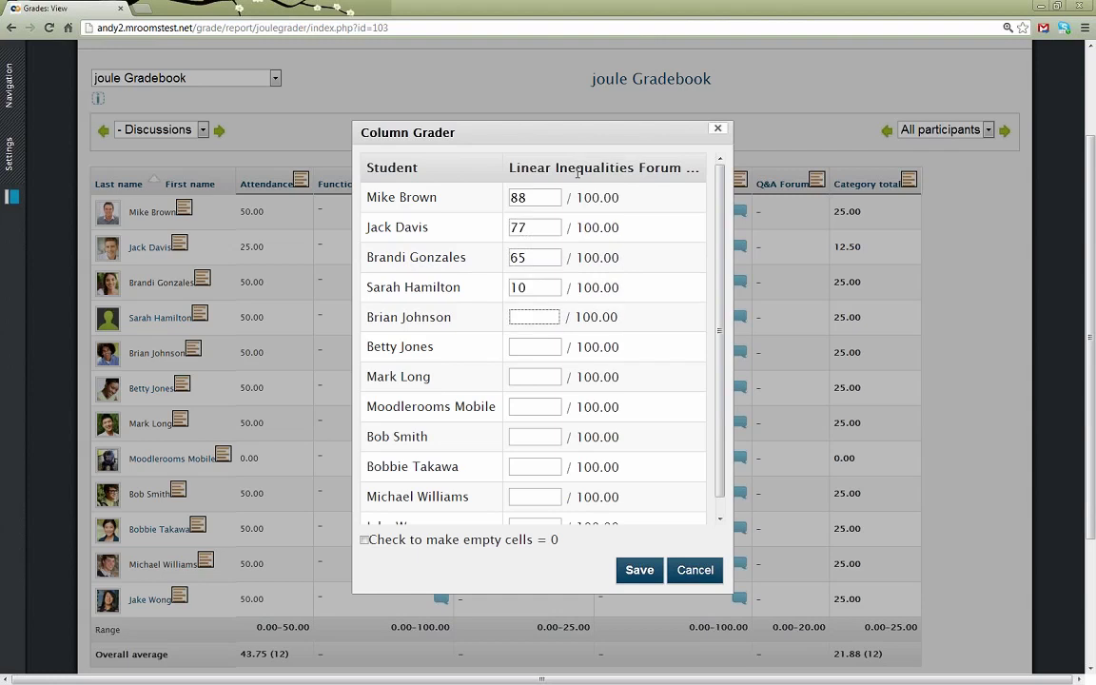
Leave the fifth student's forum grade empty and enter 90 and 87 for the sixth and seventh students.
key("Tab")
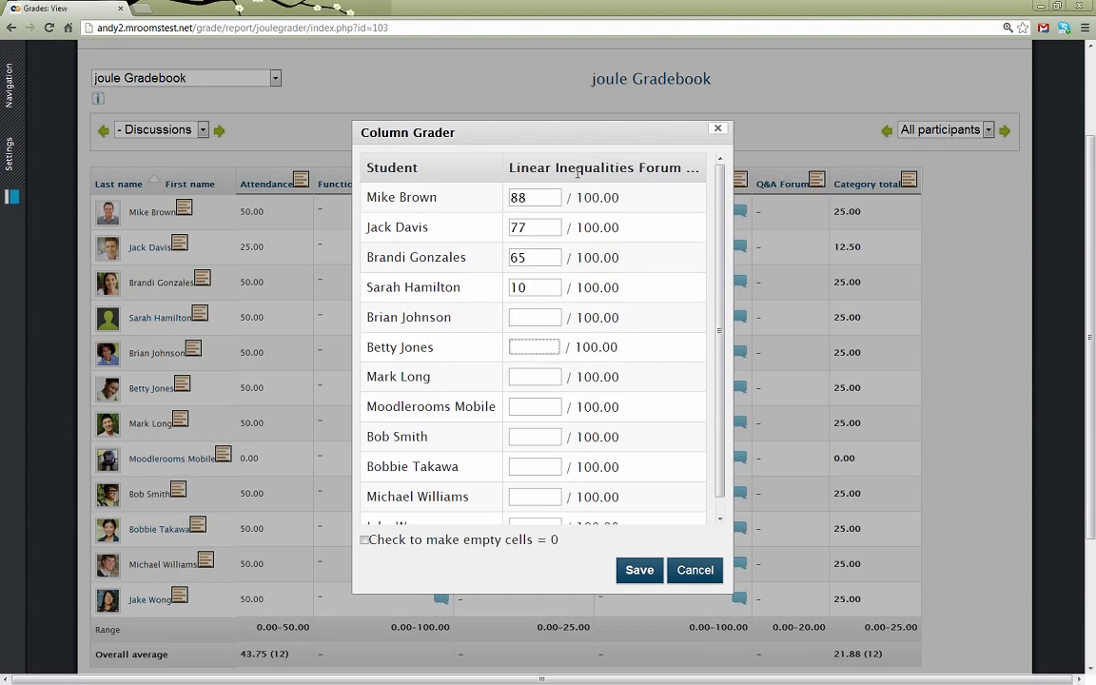
type("90")
key("Tab")
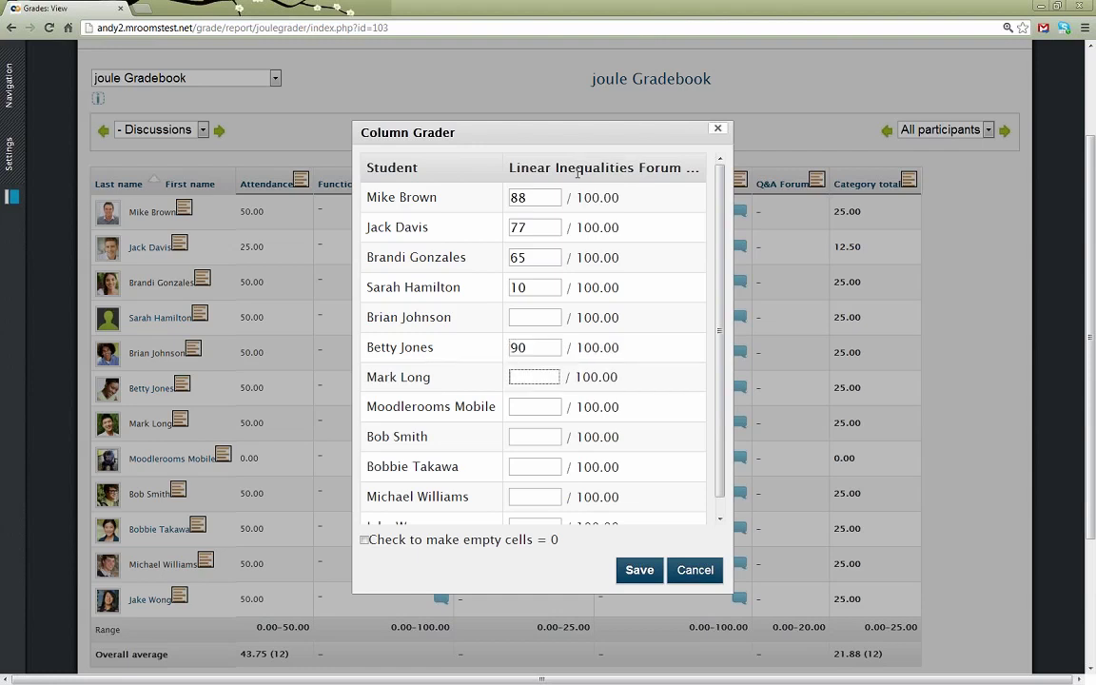
type("87")
Fill all empty forum grade cells with 0 and close the Column Grader without saving.
left_click(411, 542)
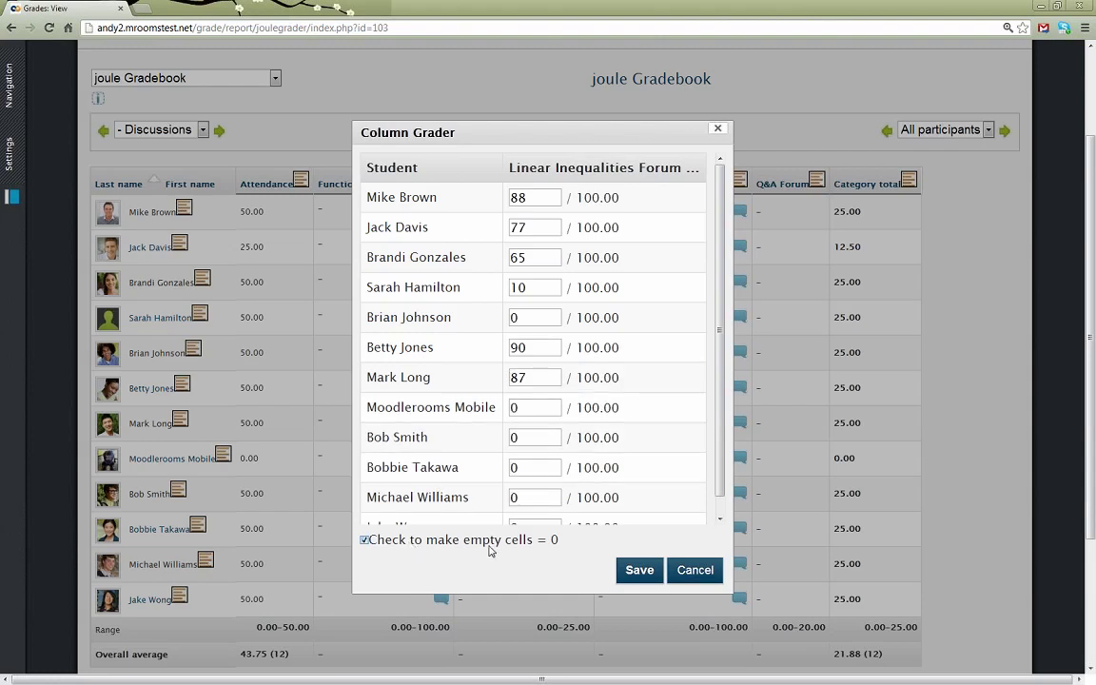
scroll(623, 432, "down", 1)
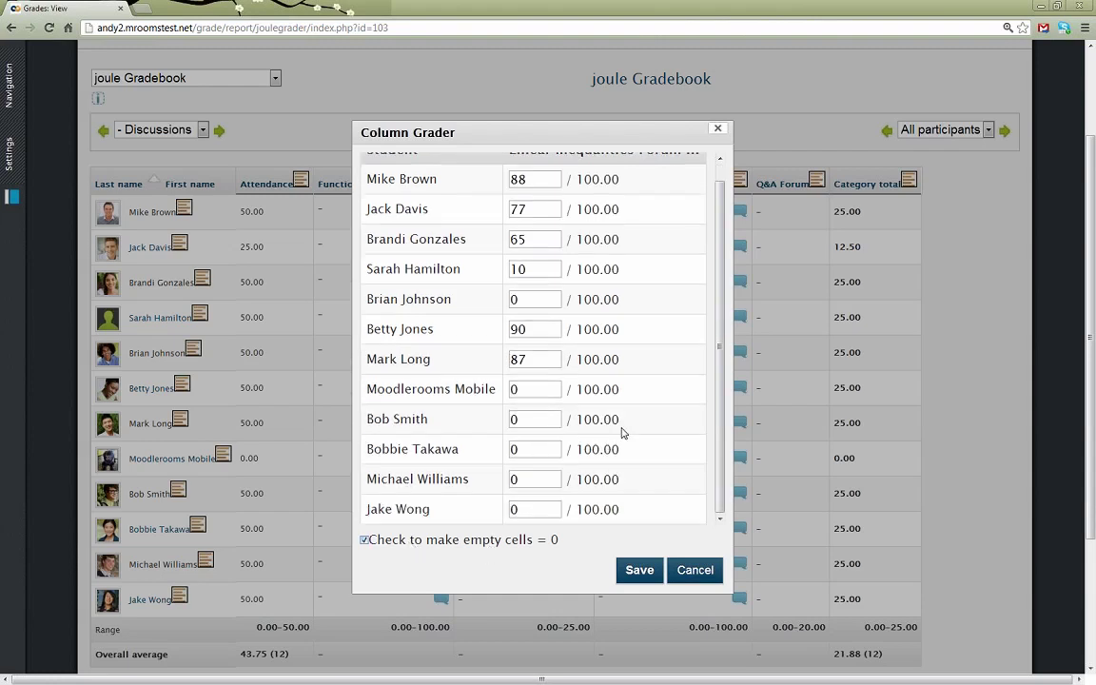
scroll(623, 433, "down", 1)
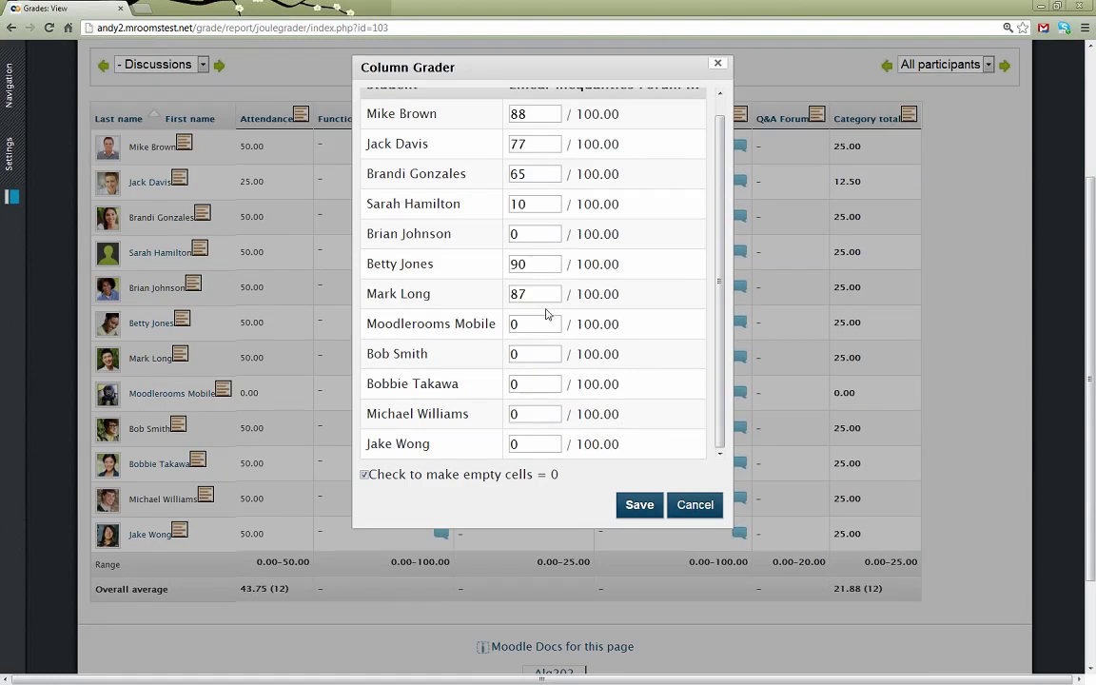
left_click(706, 505)
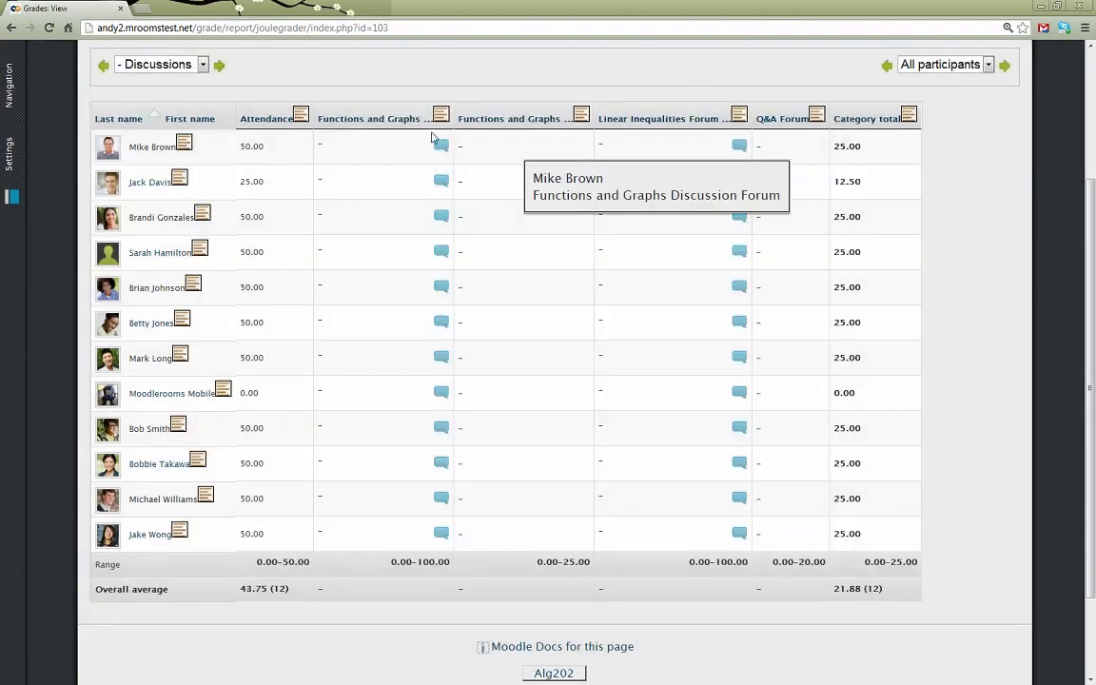
Limit the gradebook to the Homework category and view the grading options of the Linear Inequalities column.
left_click(196, 65)
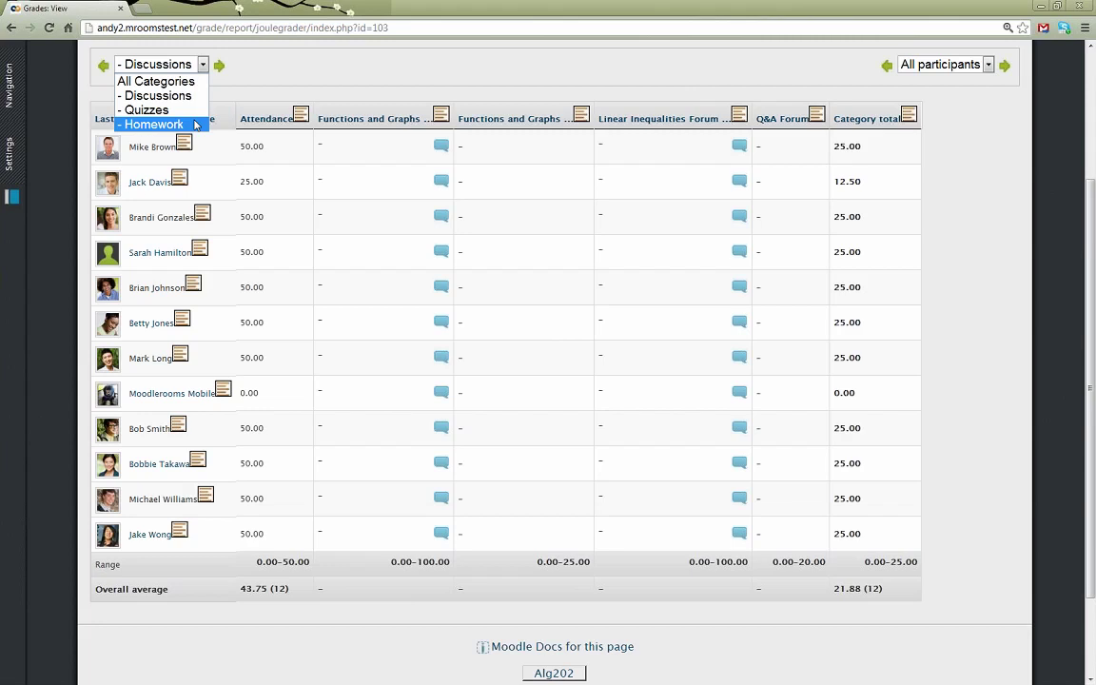
left_click(196, 124)
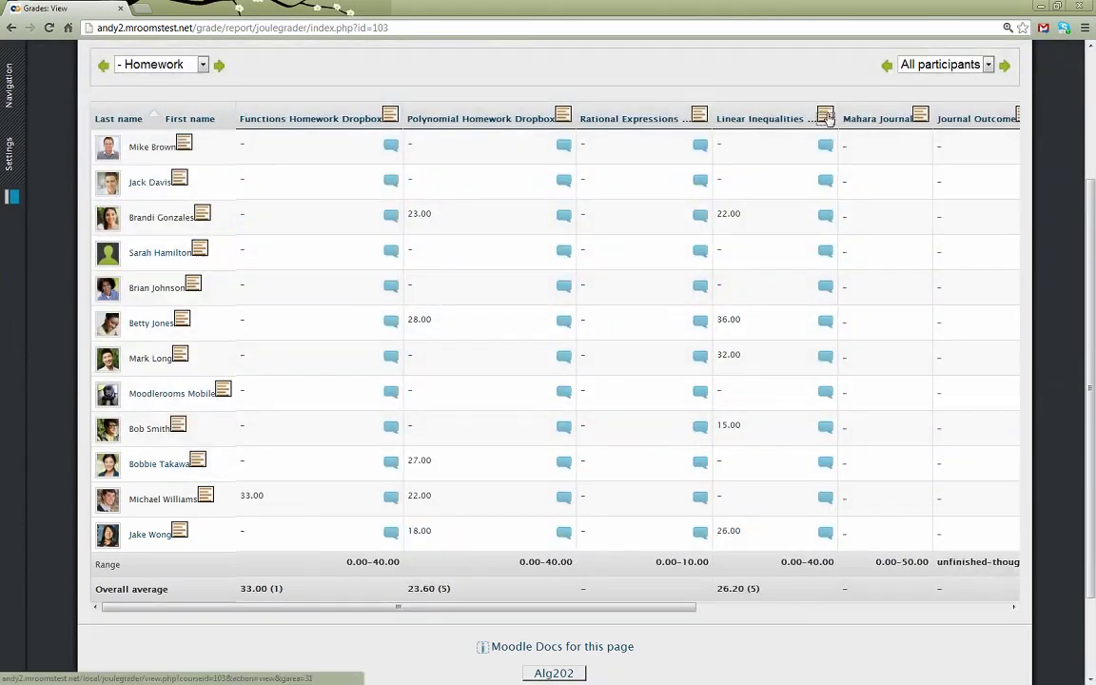
left_click(826, 115)
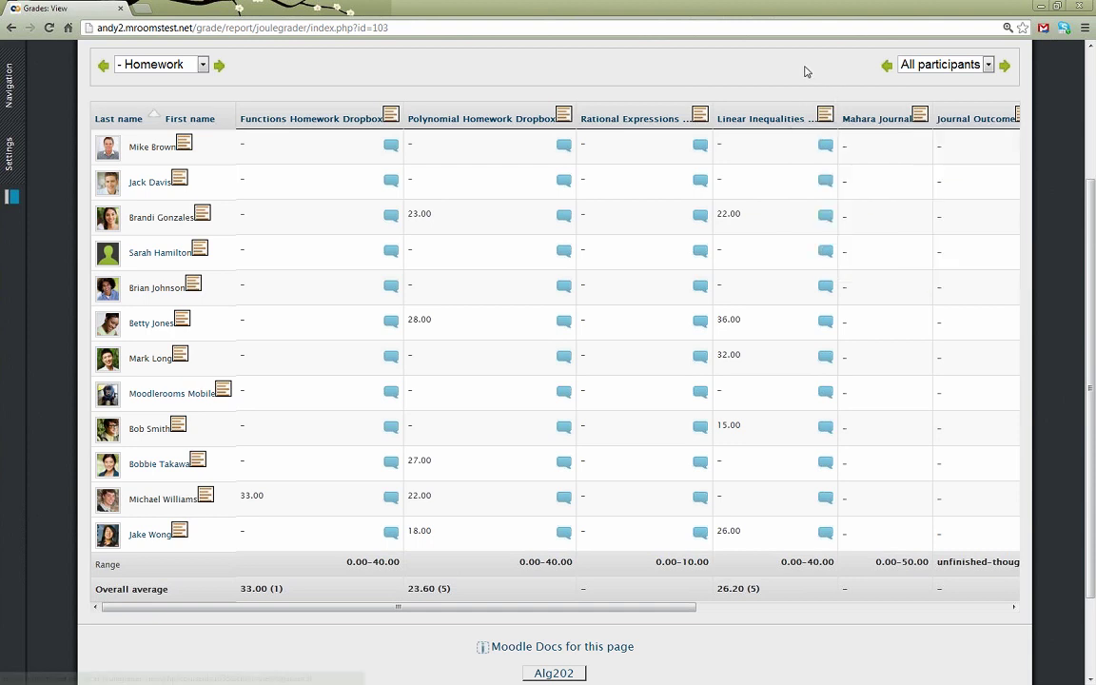
Filter the homework grades to Group A to view its students and group average.
scroll(935, 131, "up", 1)
left_click(935, 132)
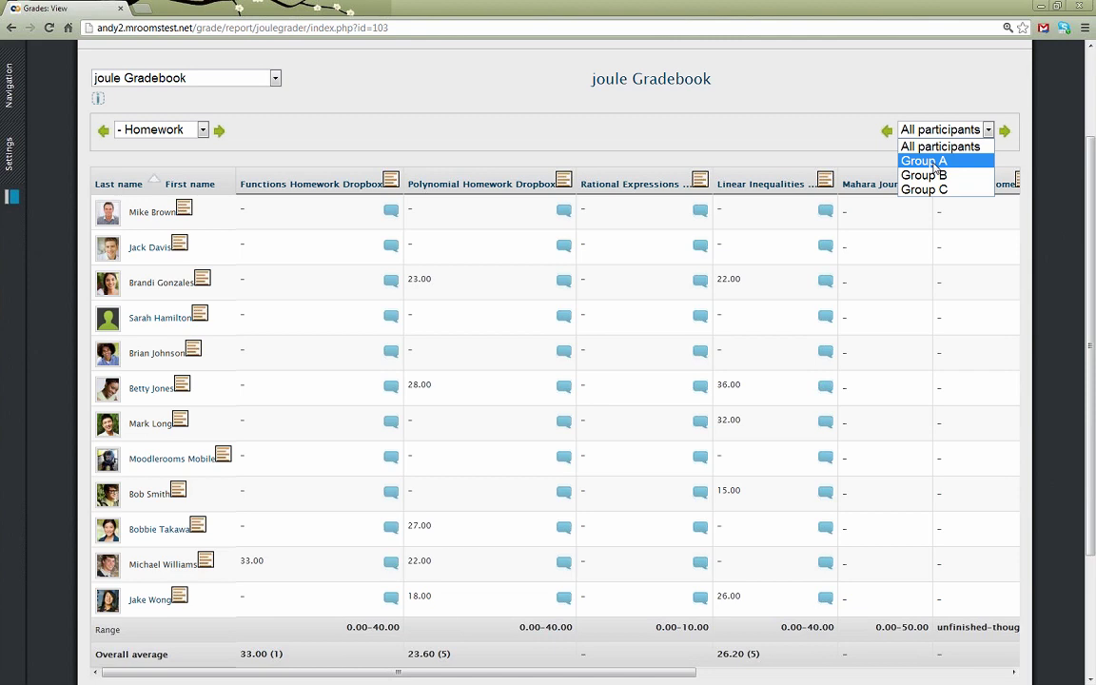
left_click(927, 161)
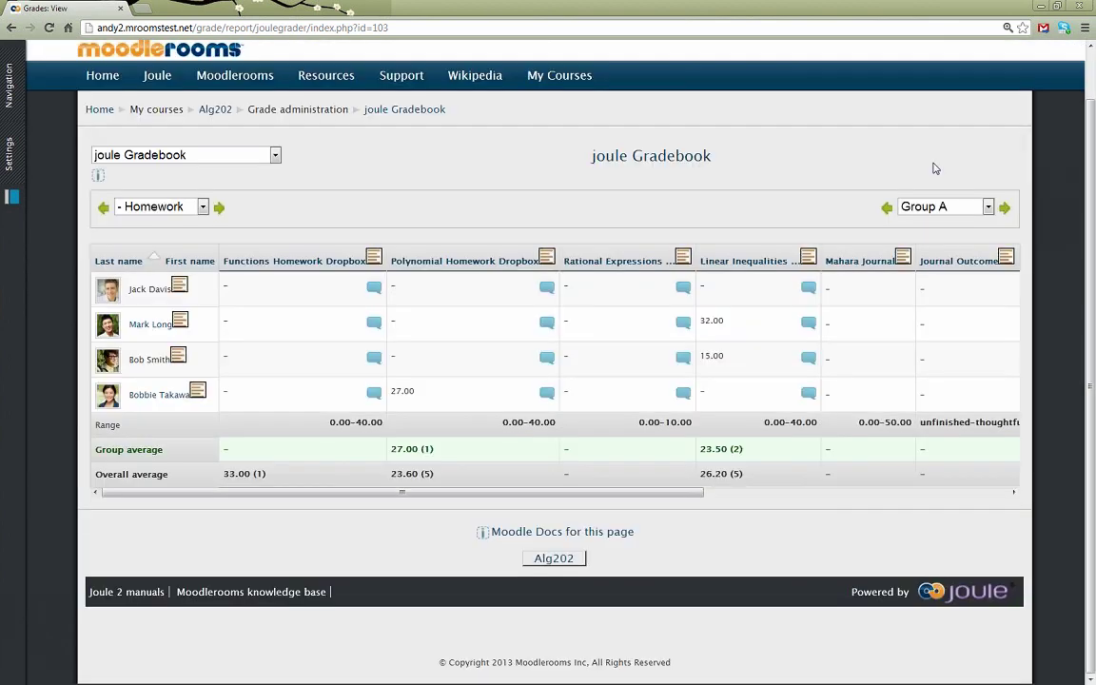
Look through the available gradebook views, including the outcomes, letters, import, export and settings options, without leaving joule Gradebook.
left_click(249, 158)
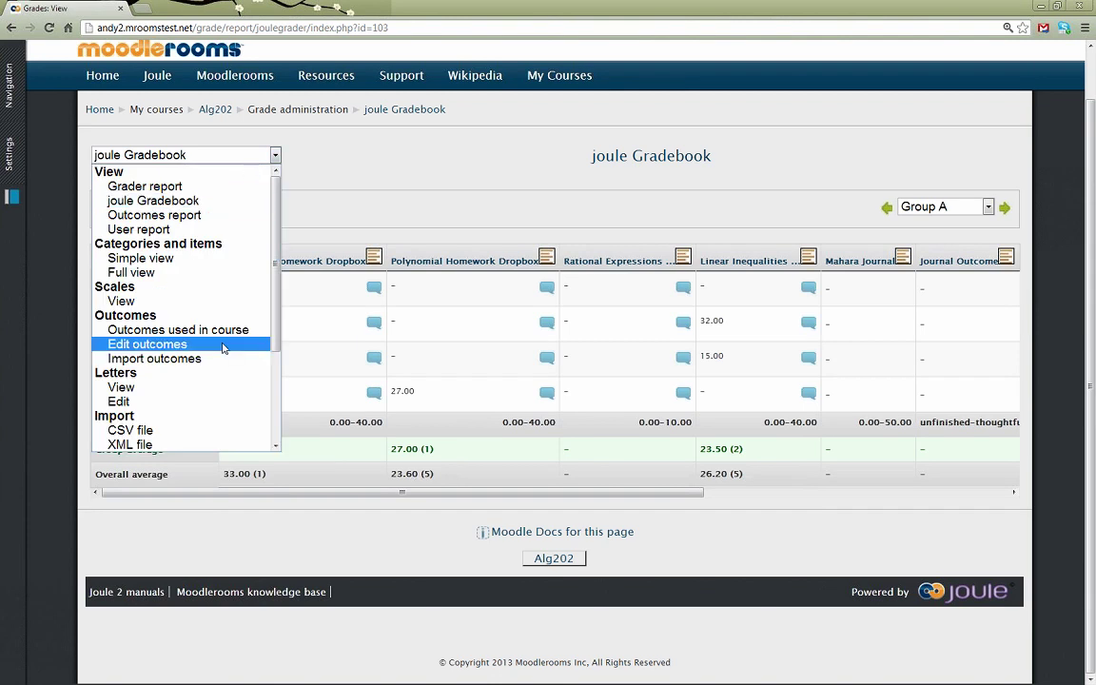
scroll(219, 390, "down", 3)
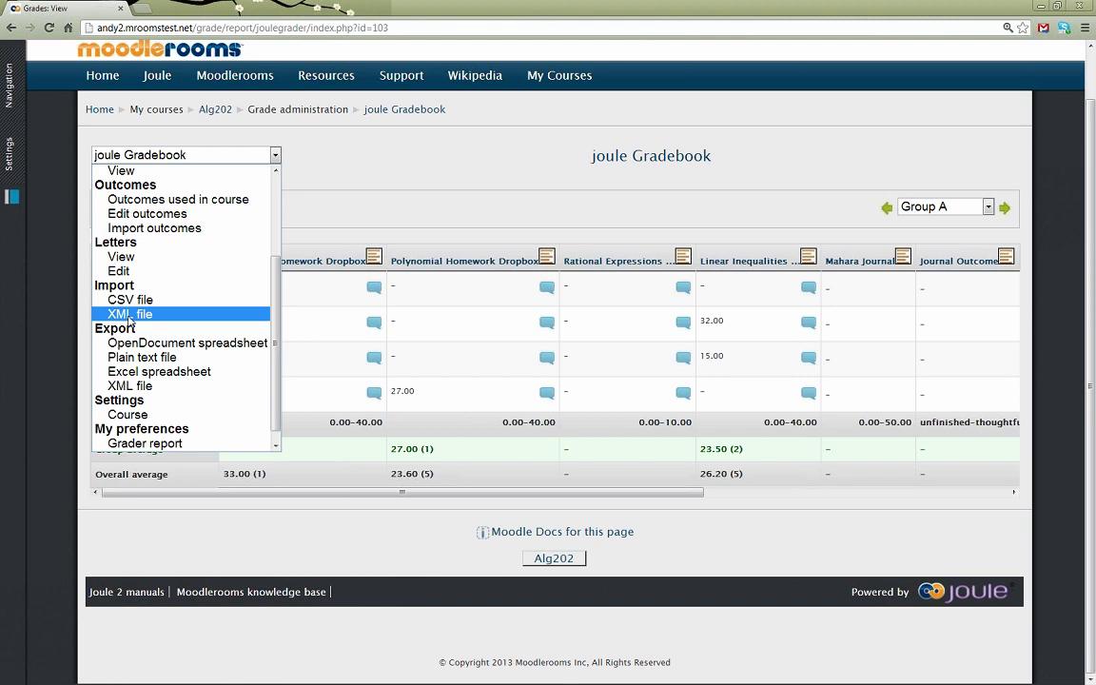
left_click(380, 209)
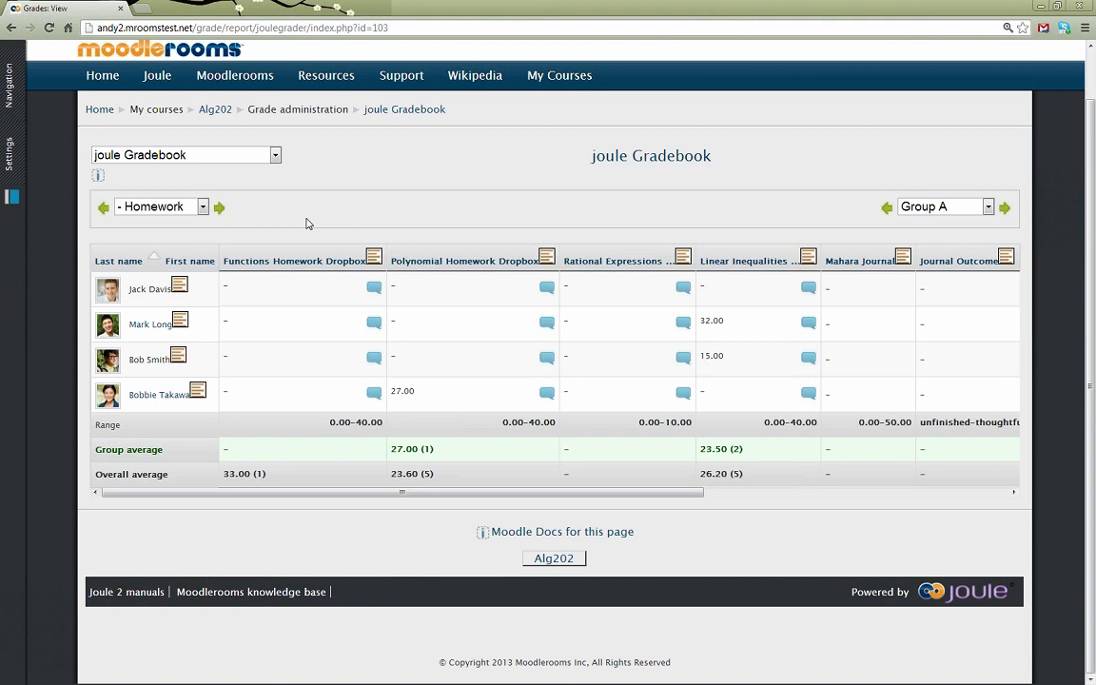
View Group A's Column Grader for the Rational Expressions column, close it, and show all participants again.
left_click(688, 260)
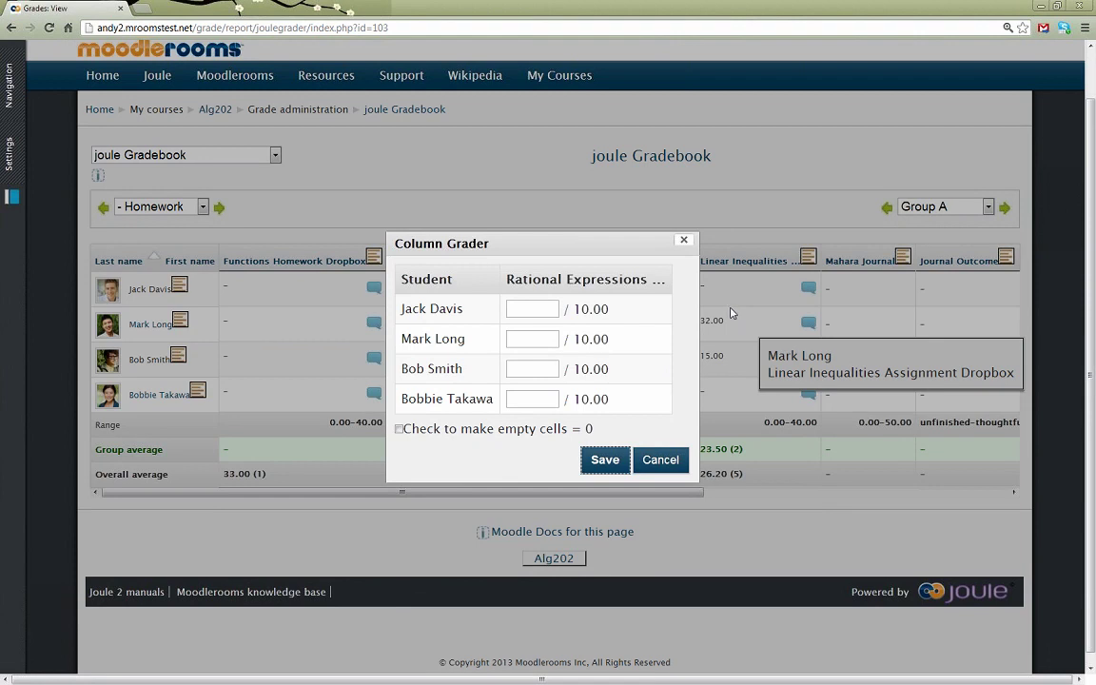
left_click(685, 241)
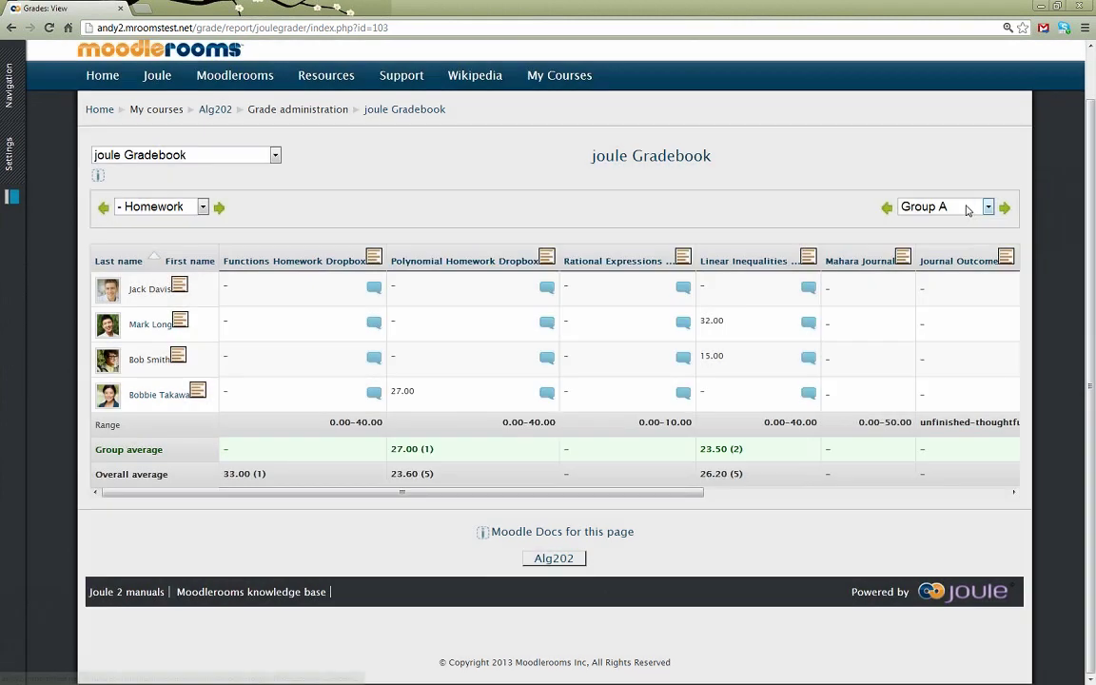
left_click(965, 209)
left_click(957, 224)
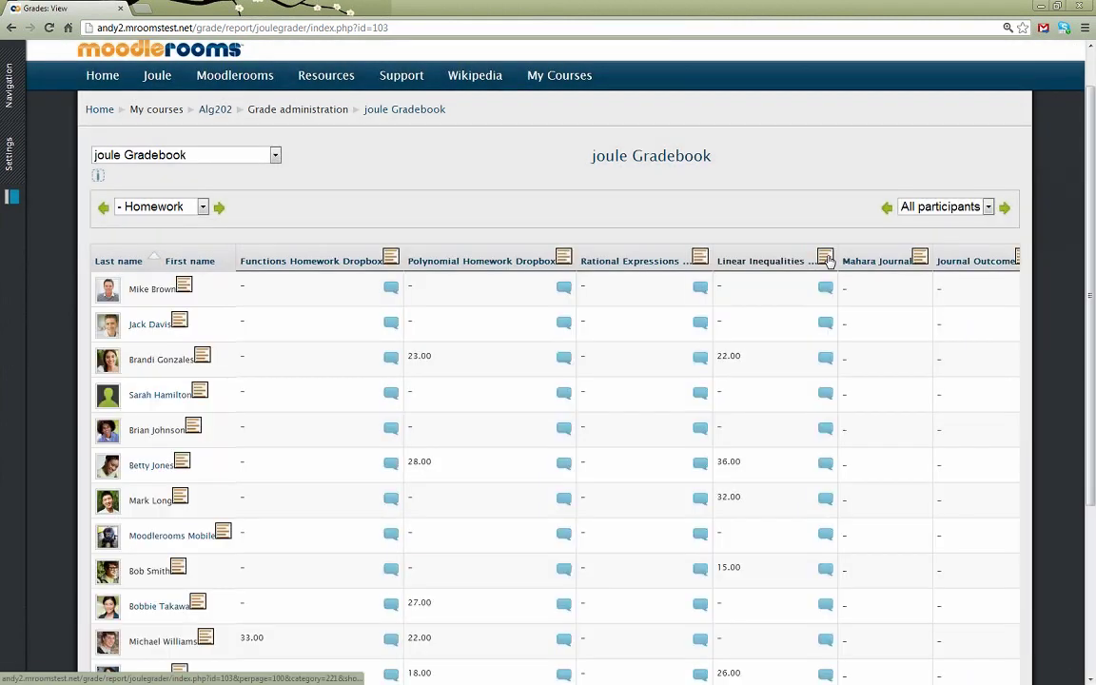
Start a message to the Linear Inequalities column's incompletes, remove the fourth and fifth recipients, and cancel the message unsent.
left_click(825, 258)
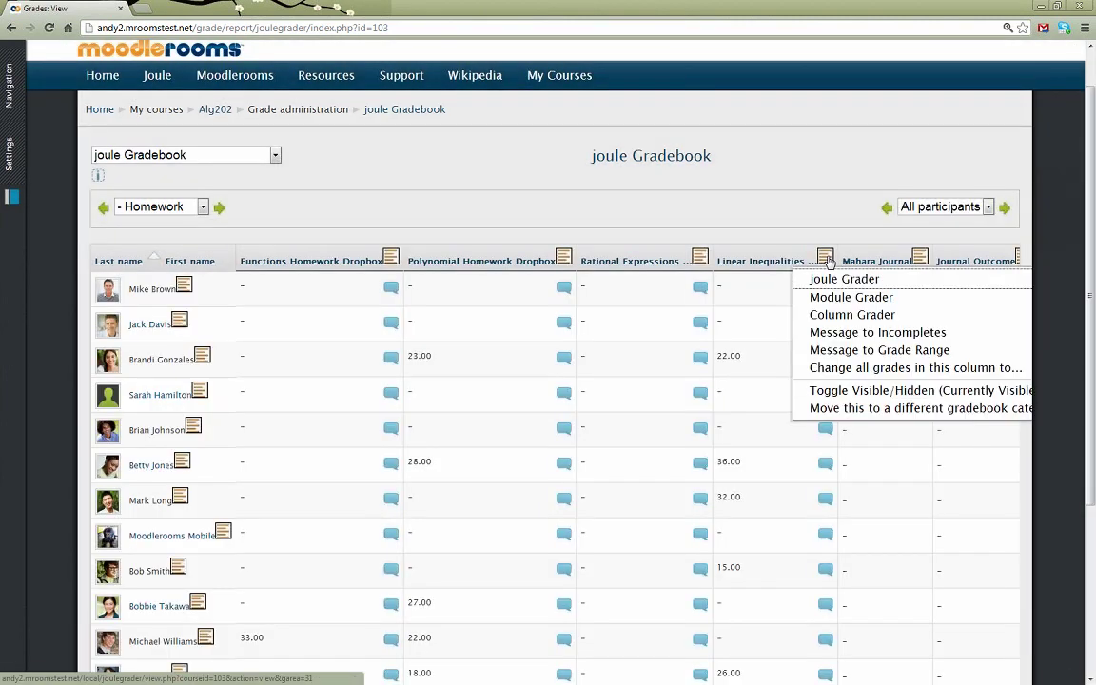
left_click(831, 332)
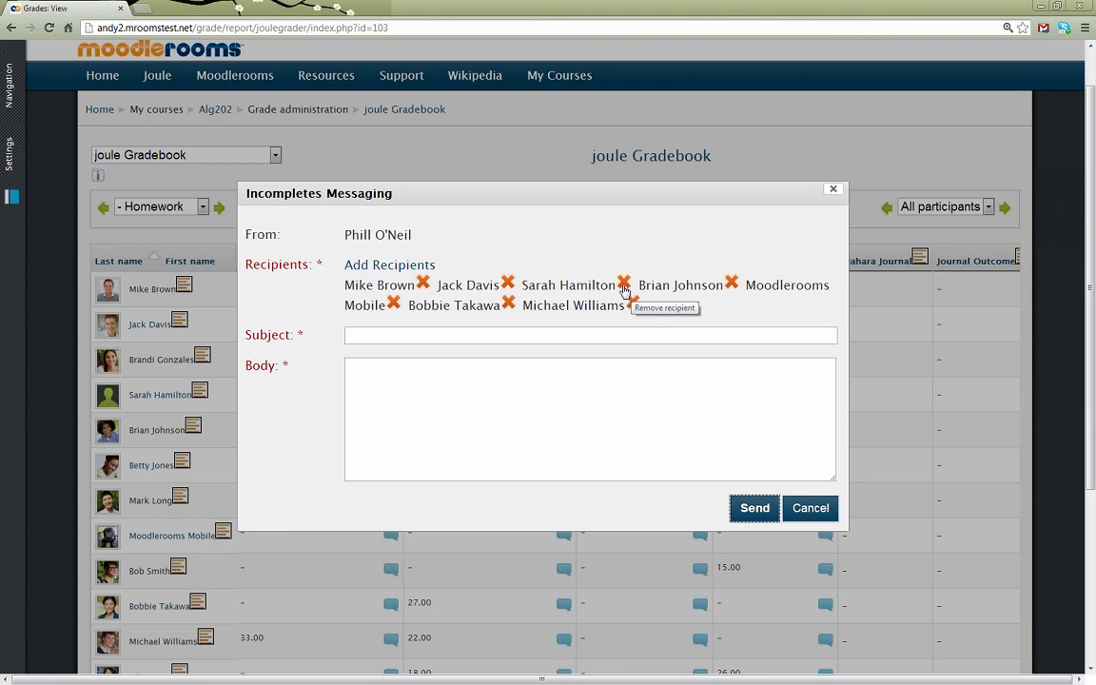
left_click(623, 284)
left_click(730, 283)
left_click(775, 282)
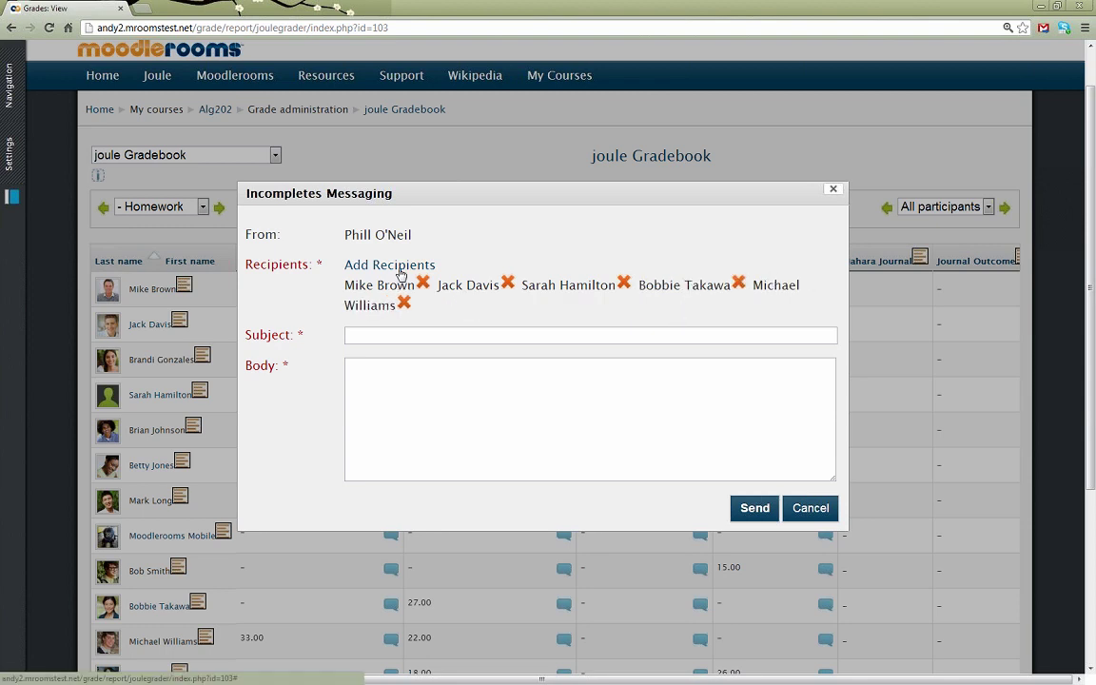
left_click(468, 428)
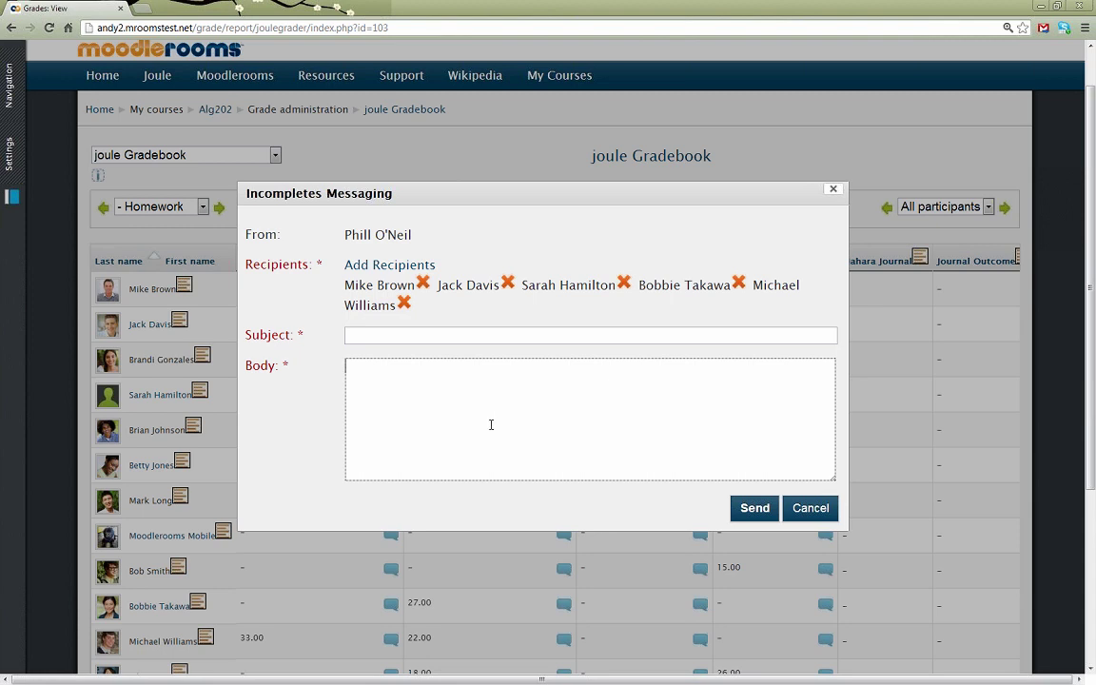
left_click(812, 509)
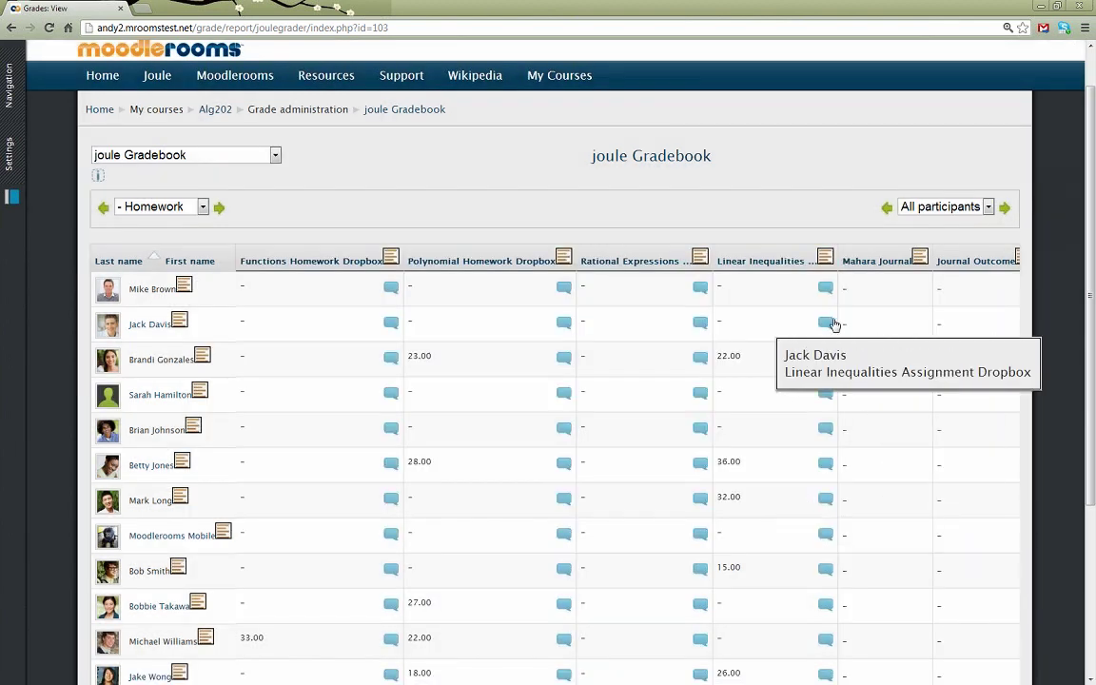
Prepare a grade range message for the Linear Inequalities column covering grades 0.00 to 16.00, and cancel it without sending.
left_click(824, 256)
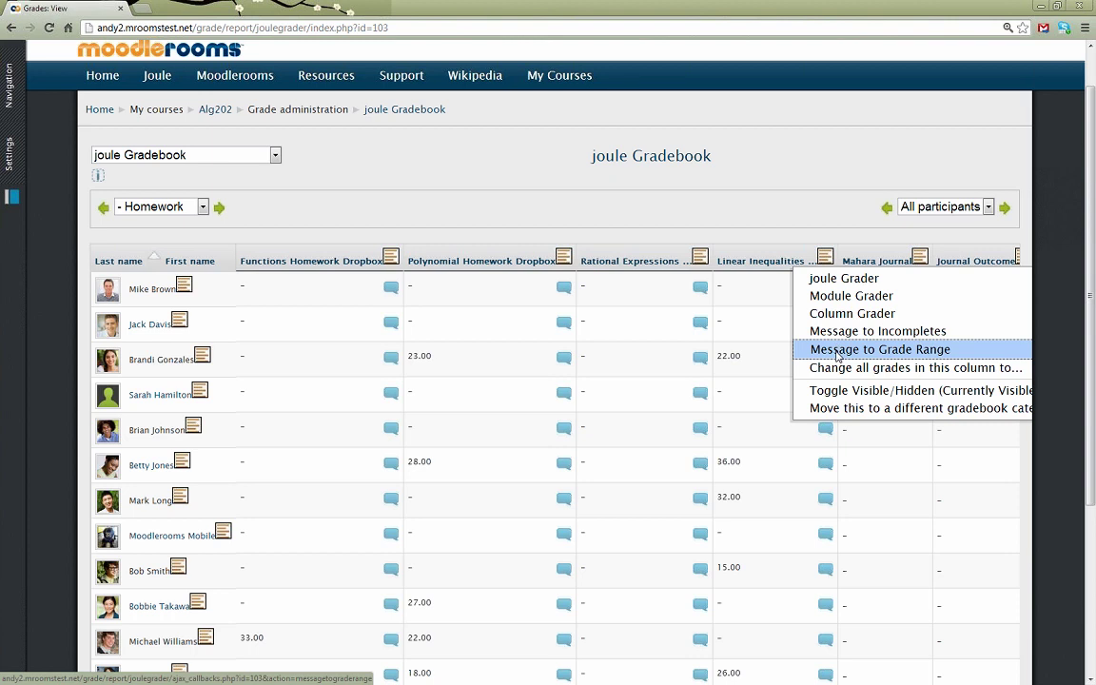
left_click(839, 355)
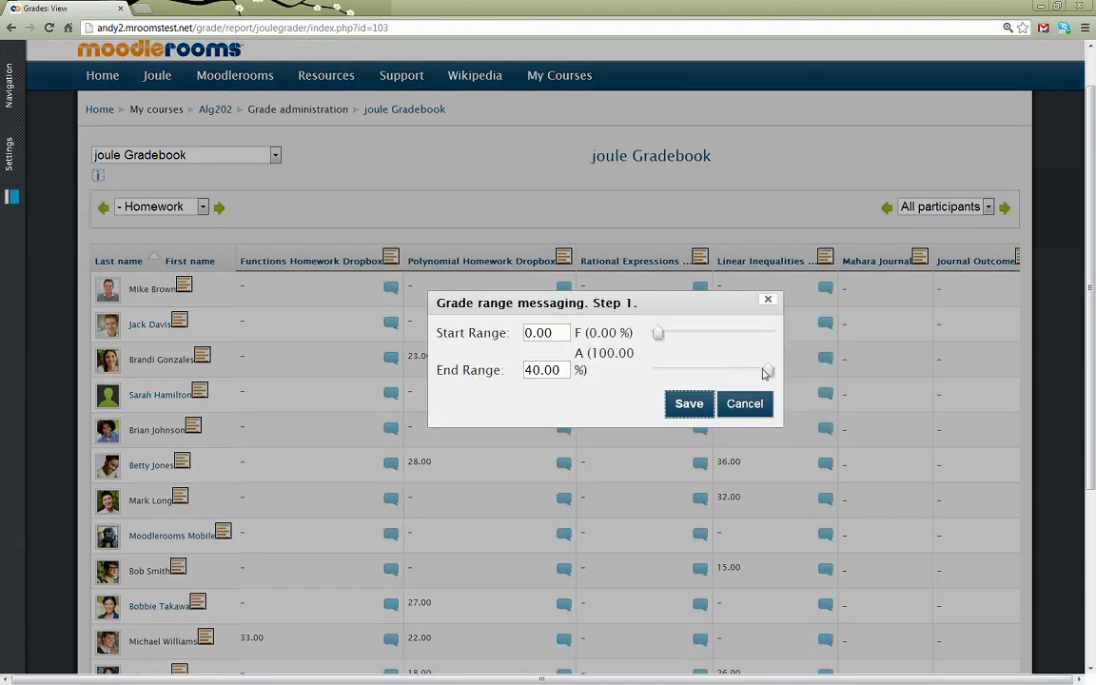
left_click_drag(765, 369, 698, 371)
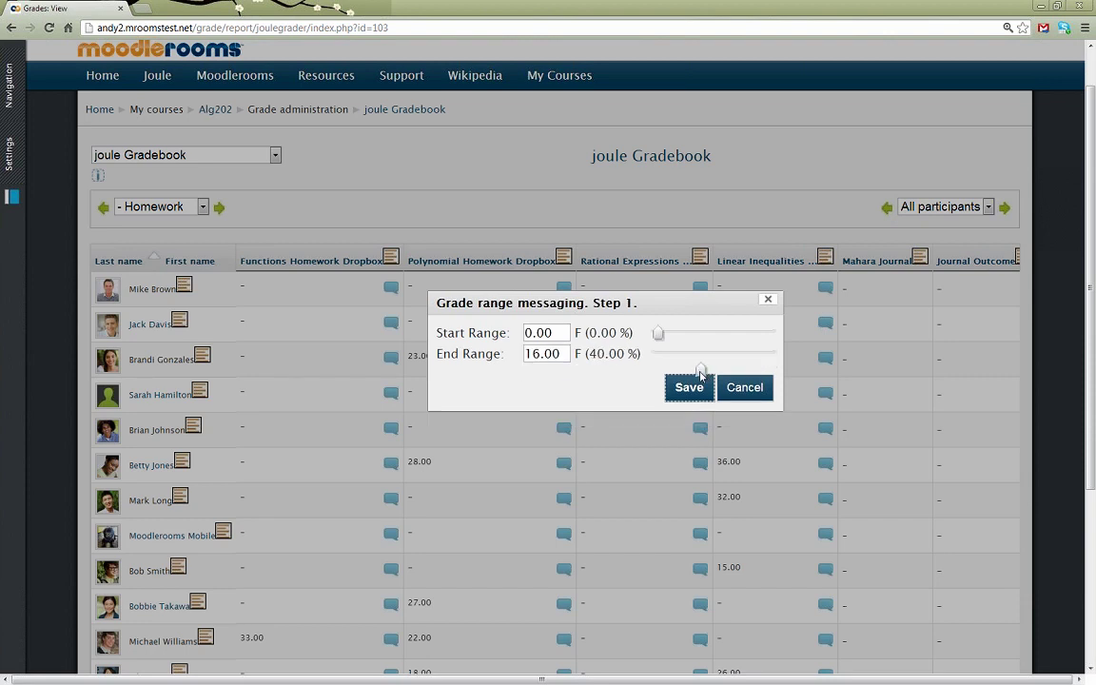
left_click(691, 388)
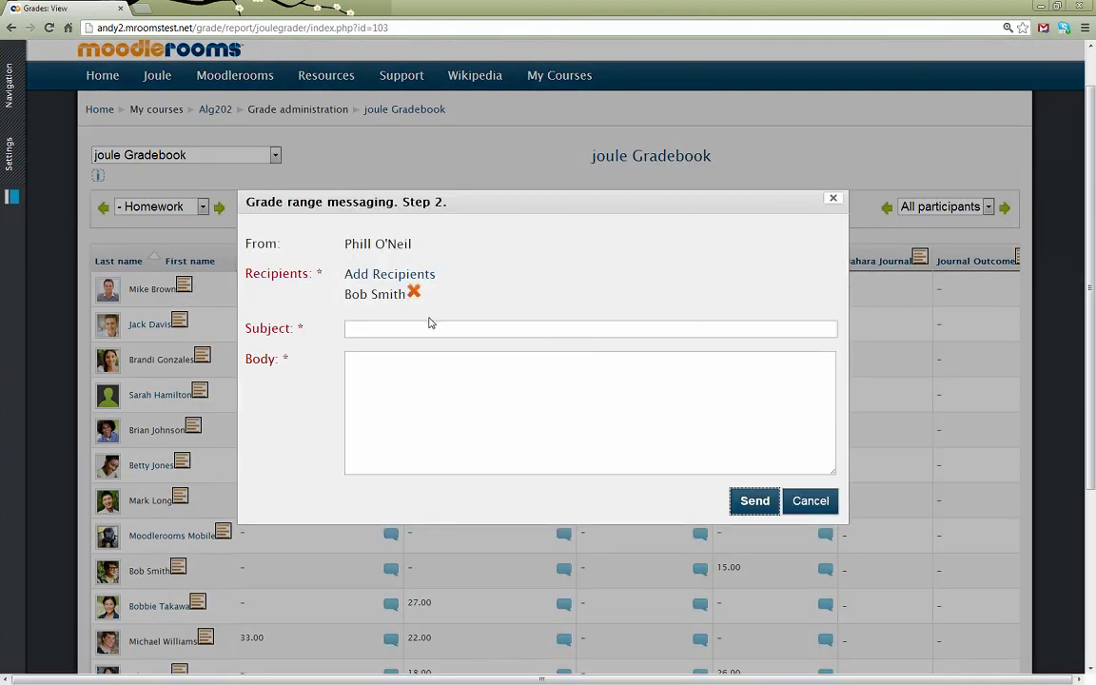
left_click(826, 513)
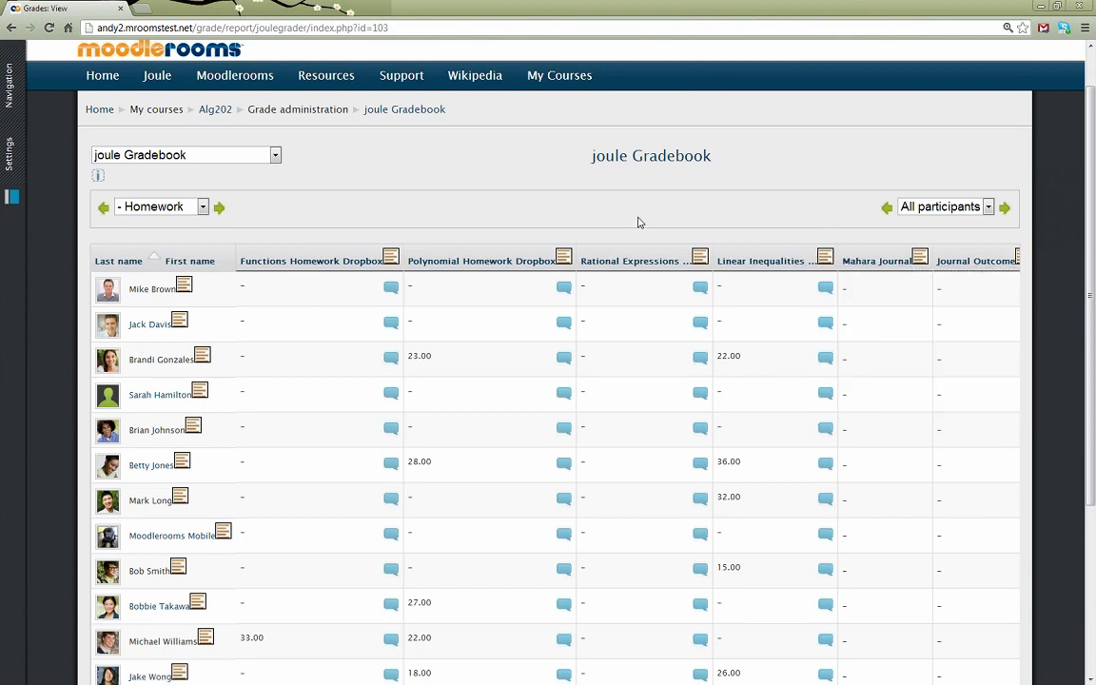
Open the Settings block, collapse Grade administration and expand Course administration.
mouse_move(573, 245)
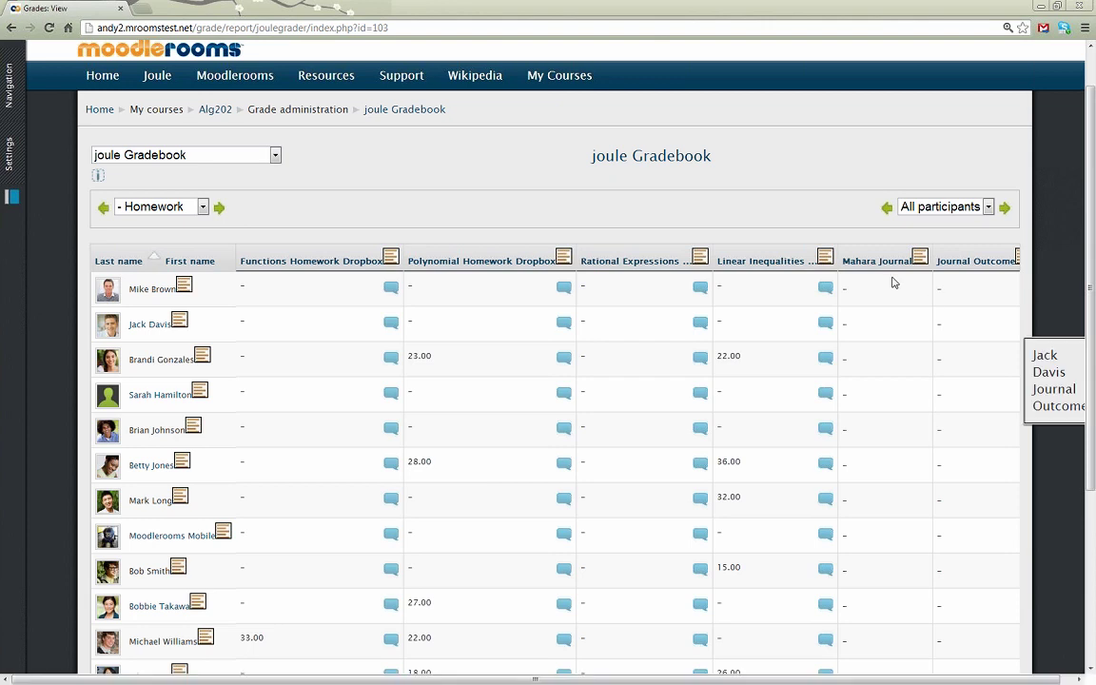
left_click(8, 167)
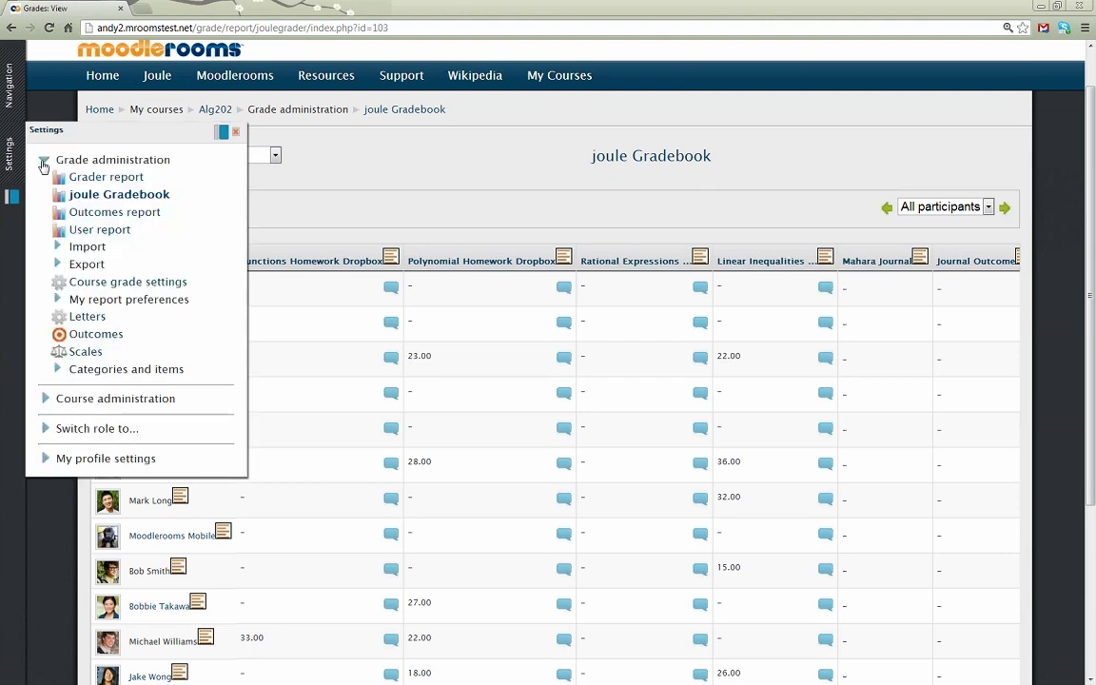
left_click(43, 164)
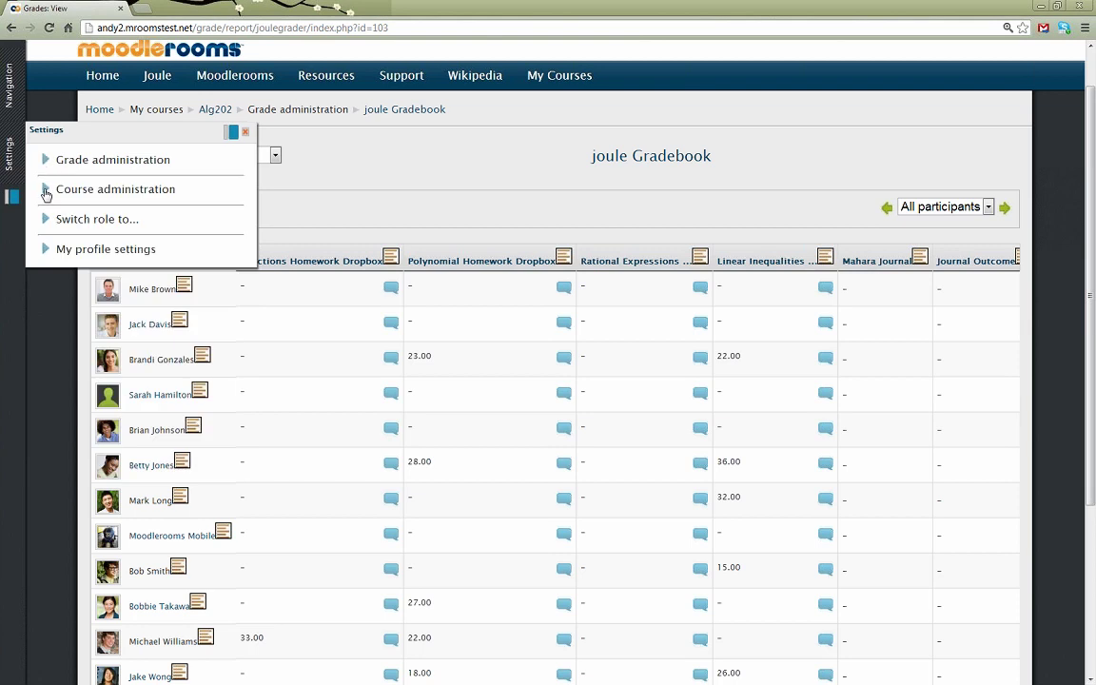
left_click(46, 192)
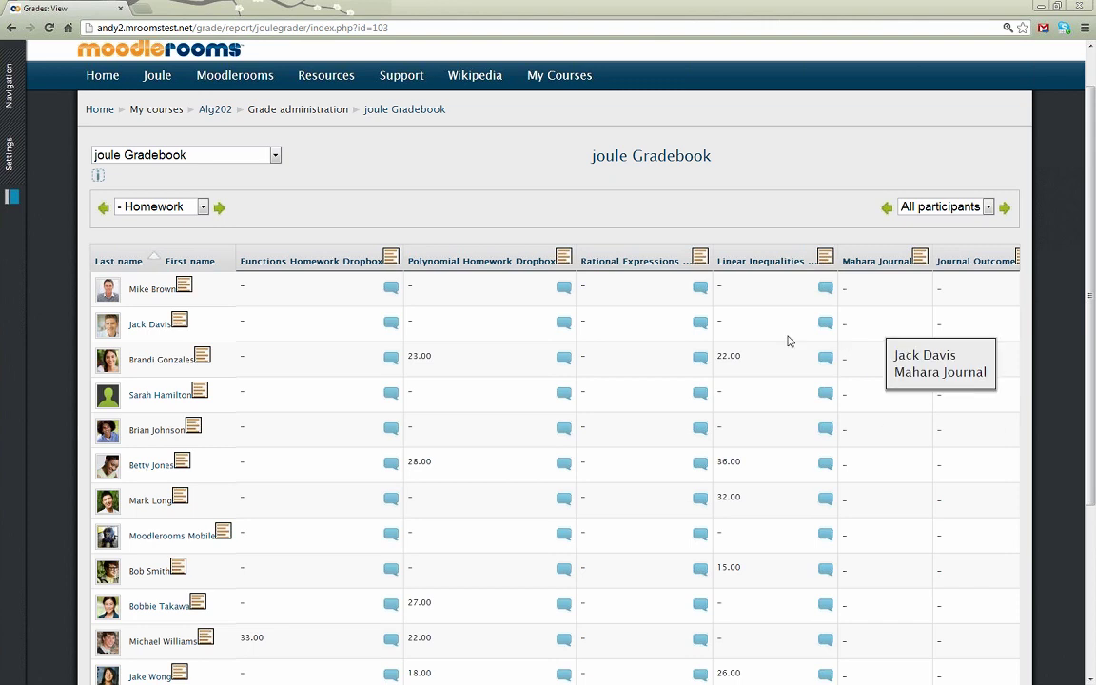
Switch from the joule Gradebook to the User report and look over its grade items.
left_click(240, 161)
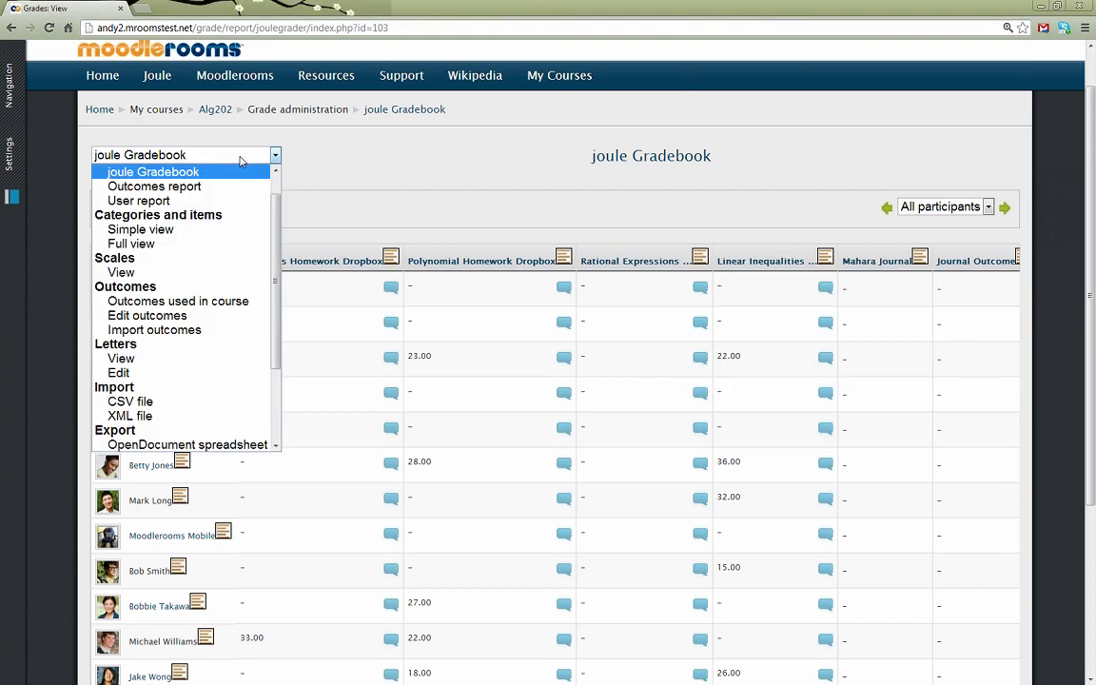
left_click(236, 202)
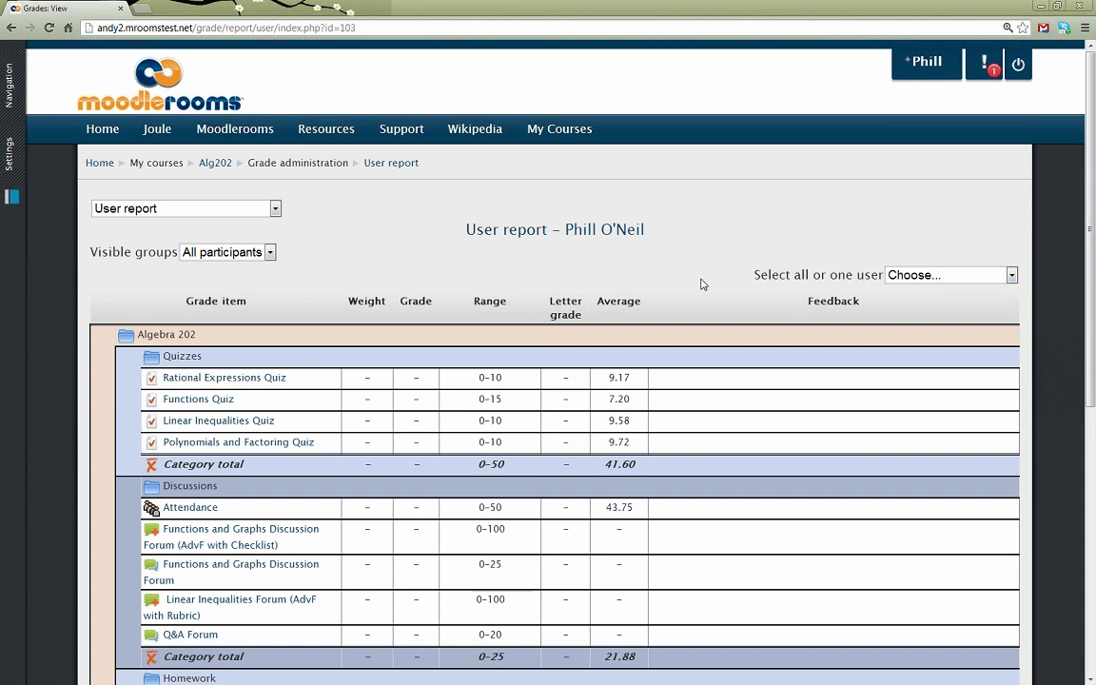
scroll(702, 283, "down", 1)
scroll(788, 268, "down", 1)
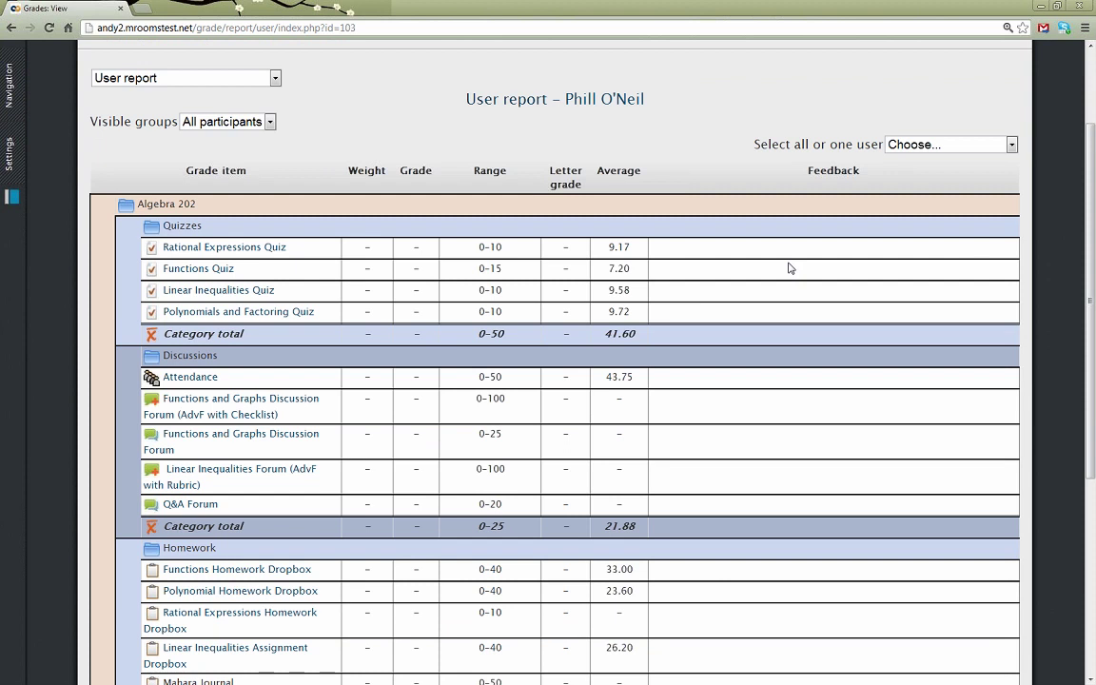
Show the user report of the third student in the user list and review the grades down to the course total.
left_click(931, 148)
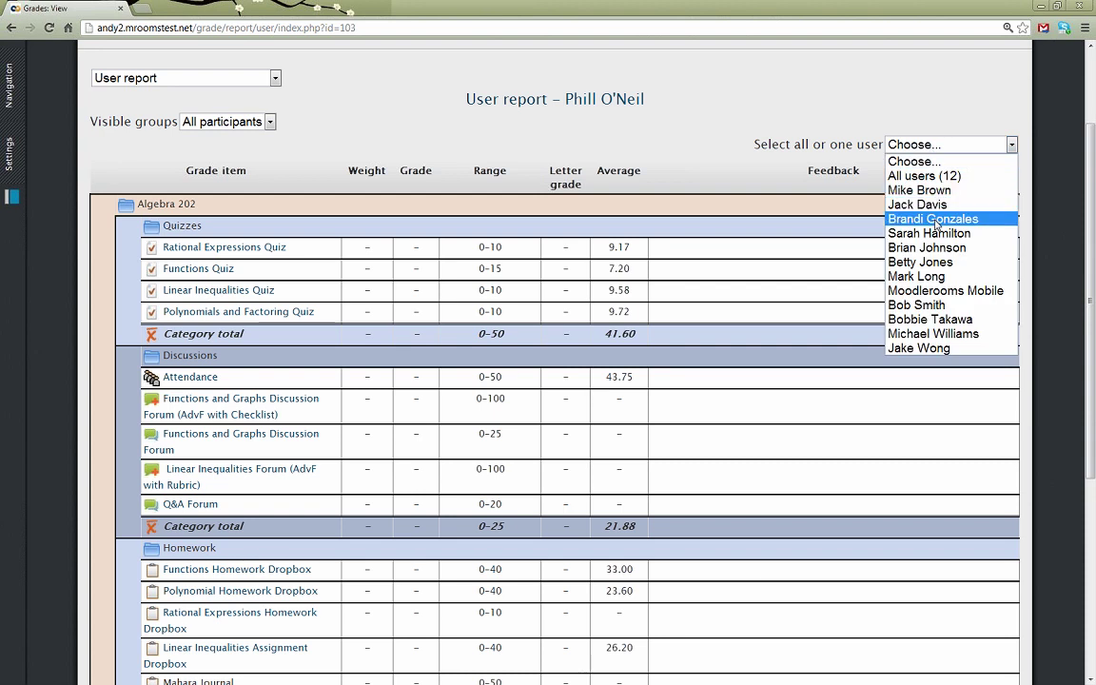
left_click(935, 218)
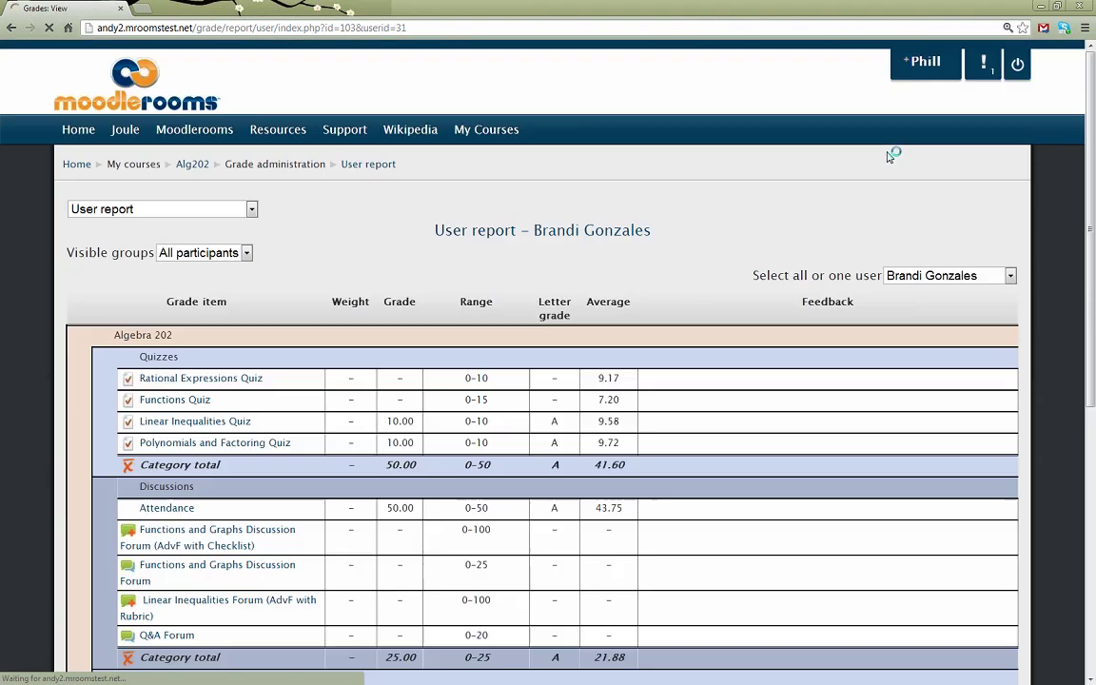
scroll(763, 247, "down", 1)
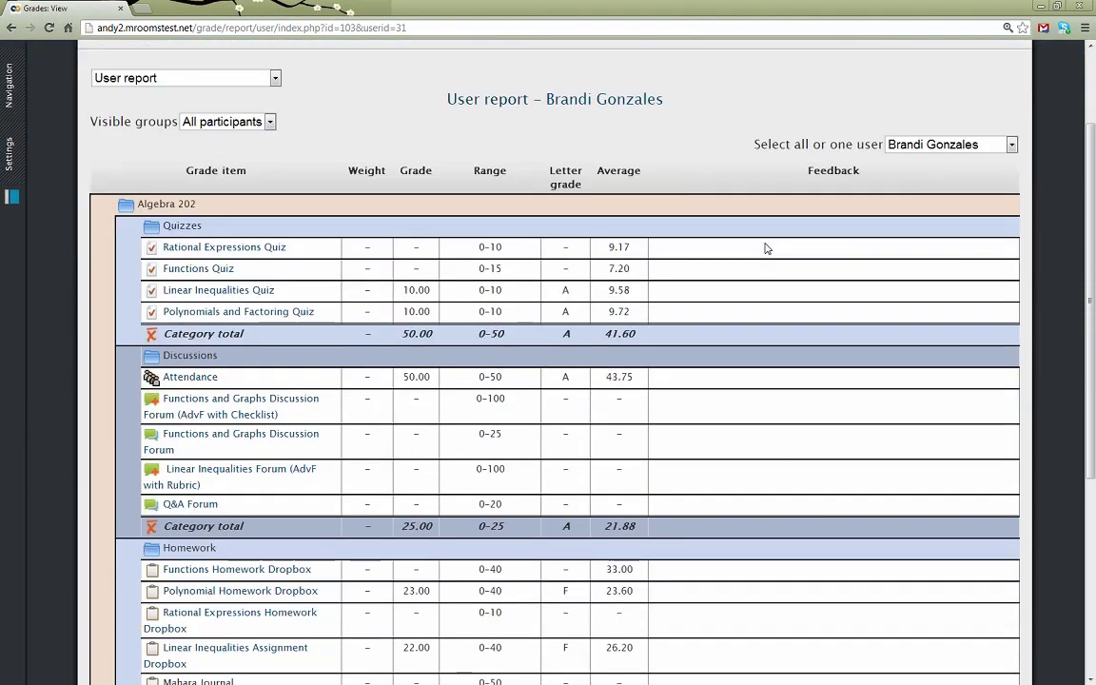
scroll(764, 247, "down", 1)
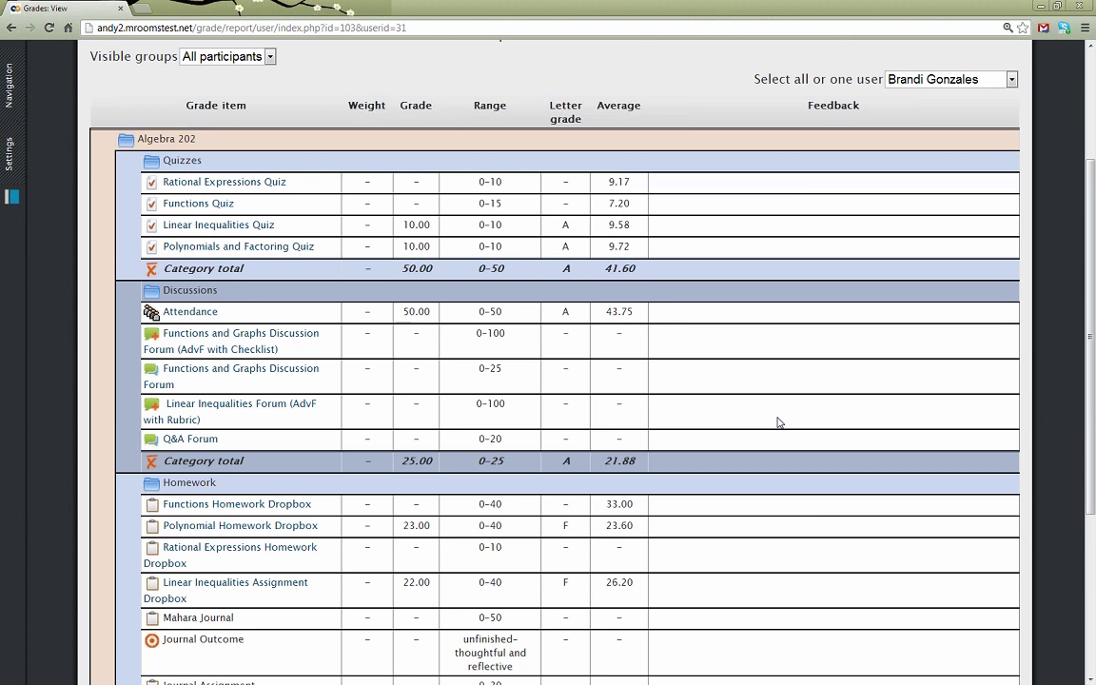
scroll(778, 422, "down", 1)
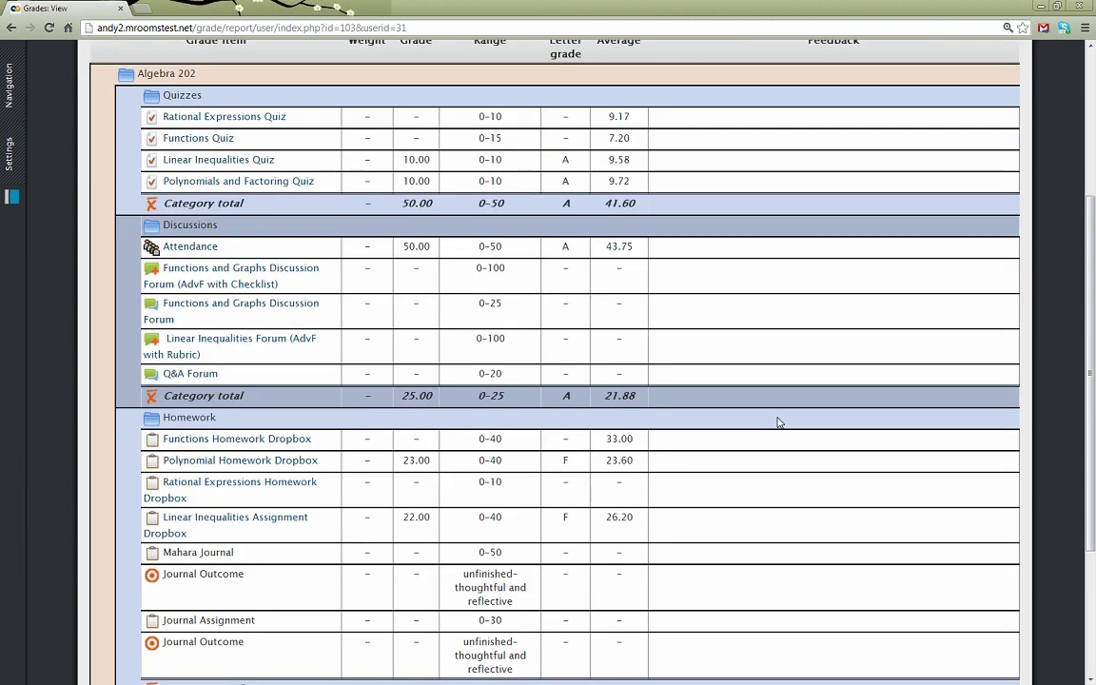
scroll(778, 422, "down", 1)
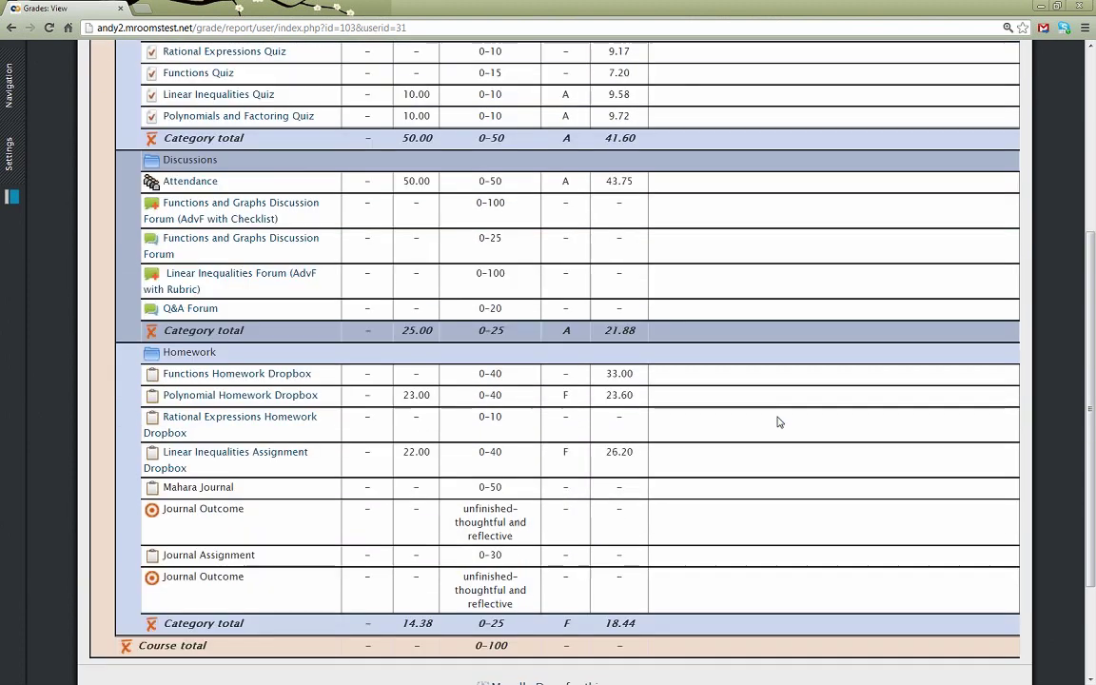
scroll(778, 422, "up", 1)
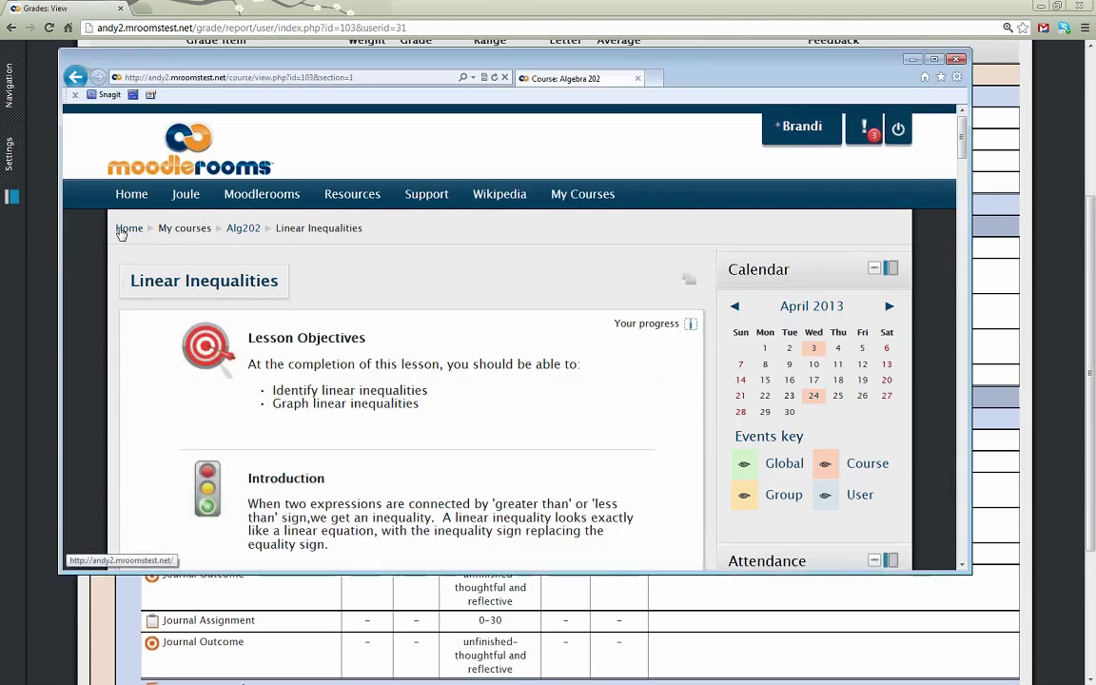
Switch to the student's Internet Explorer window, maximize it and go to the site home page.
mouse_move(13, 143)
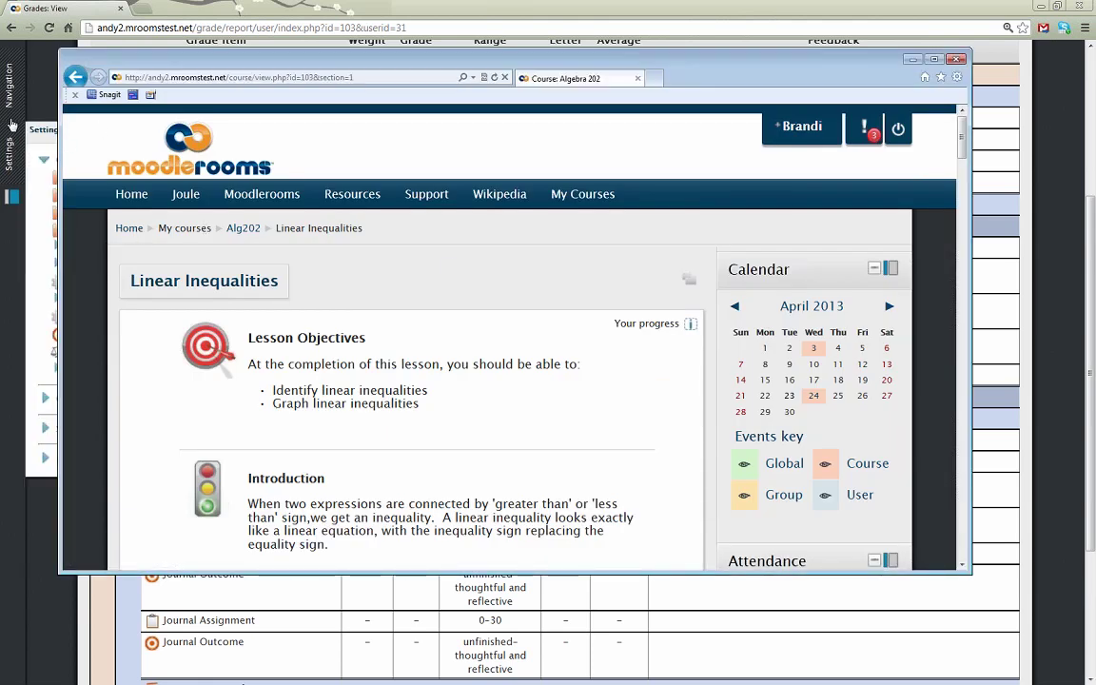
mouse_move(8, 99)
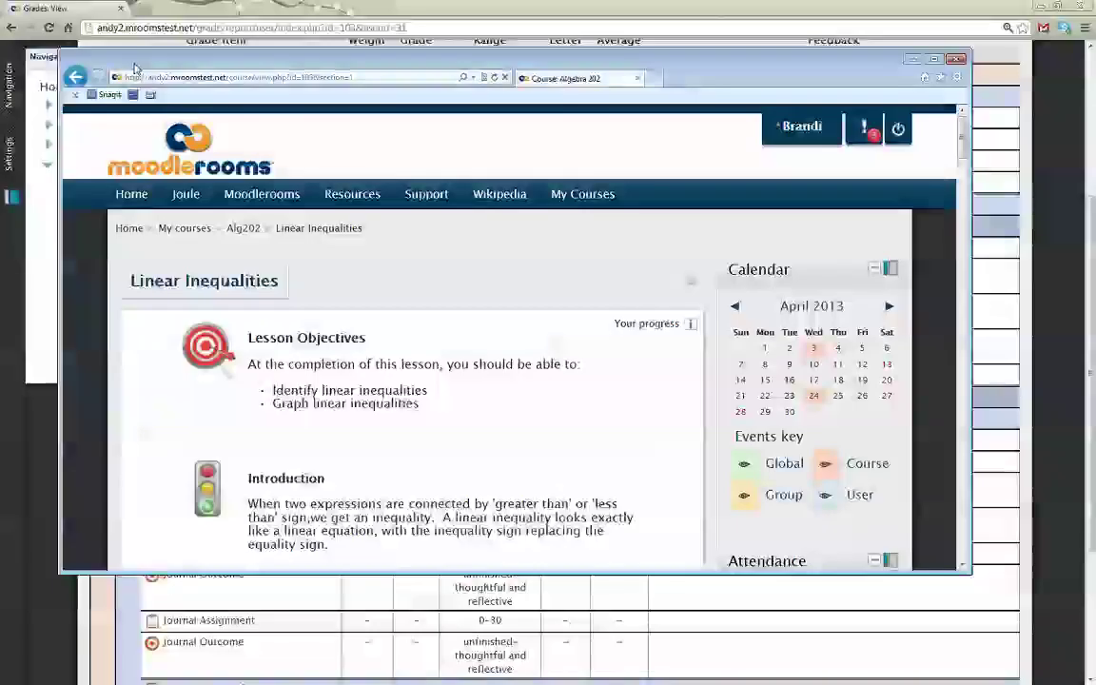
left_click_drag(134, 69, 122, 67)
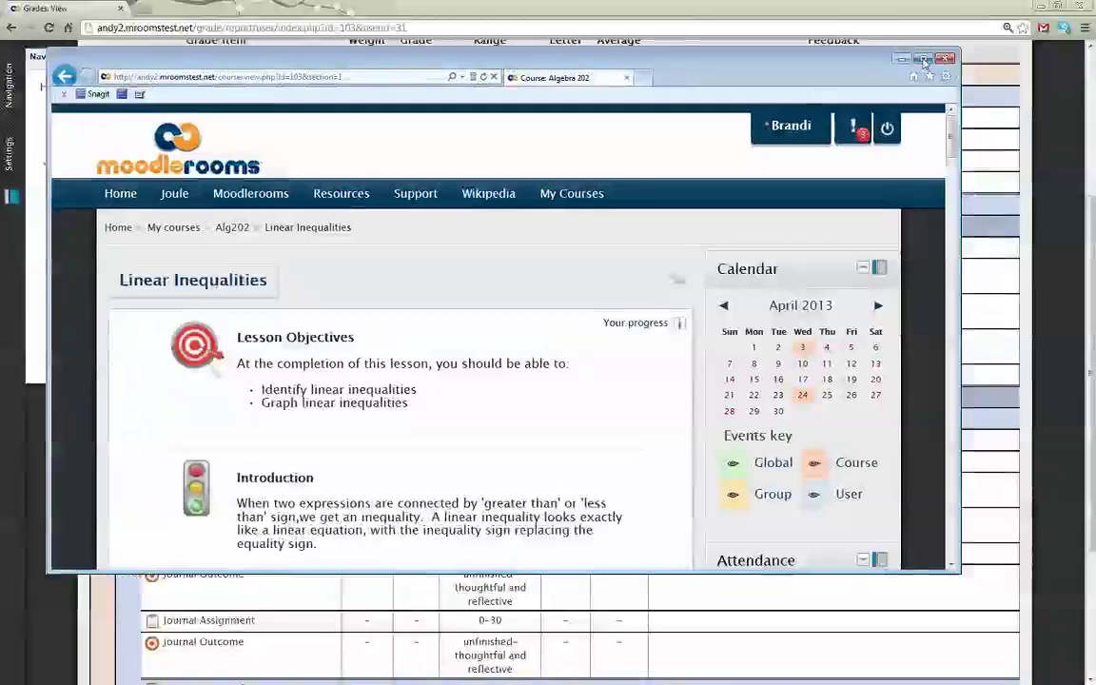
left_click(923, 60)
left_click(76, 175)
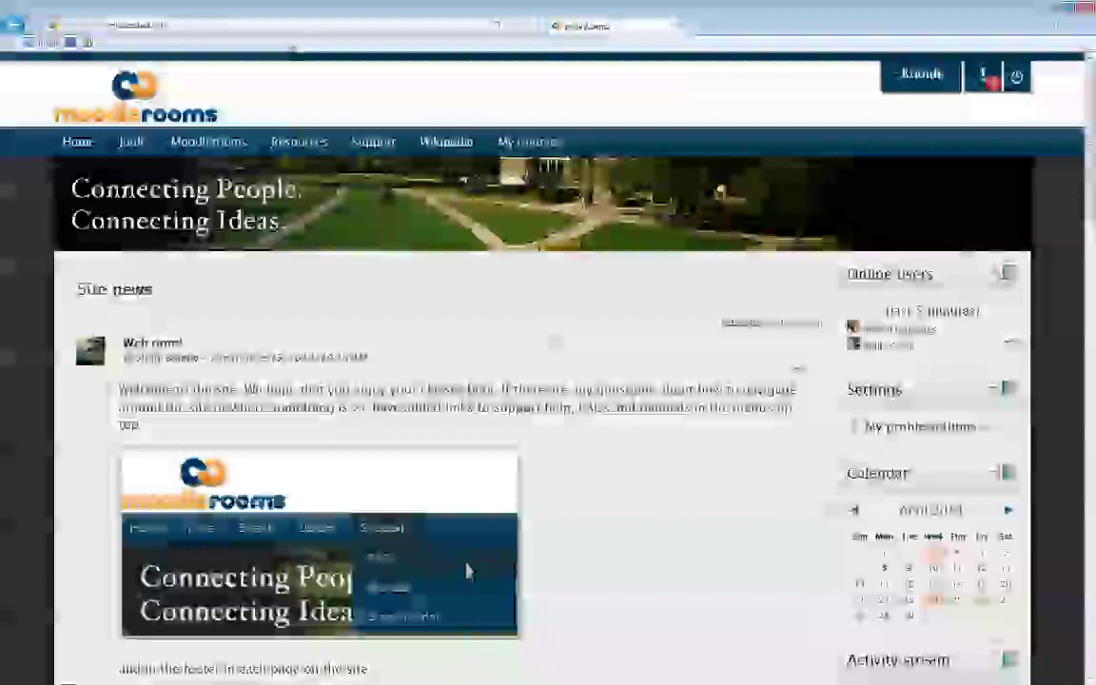
Dock the Navigation block from the home page's side column and open My home from it.
scroll(542, 381, "down", 1)
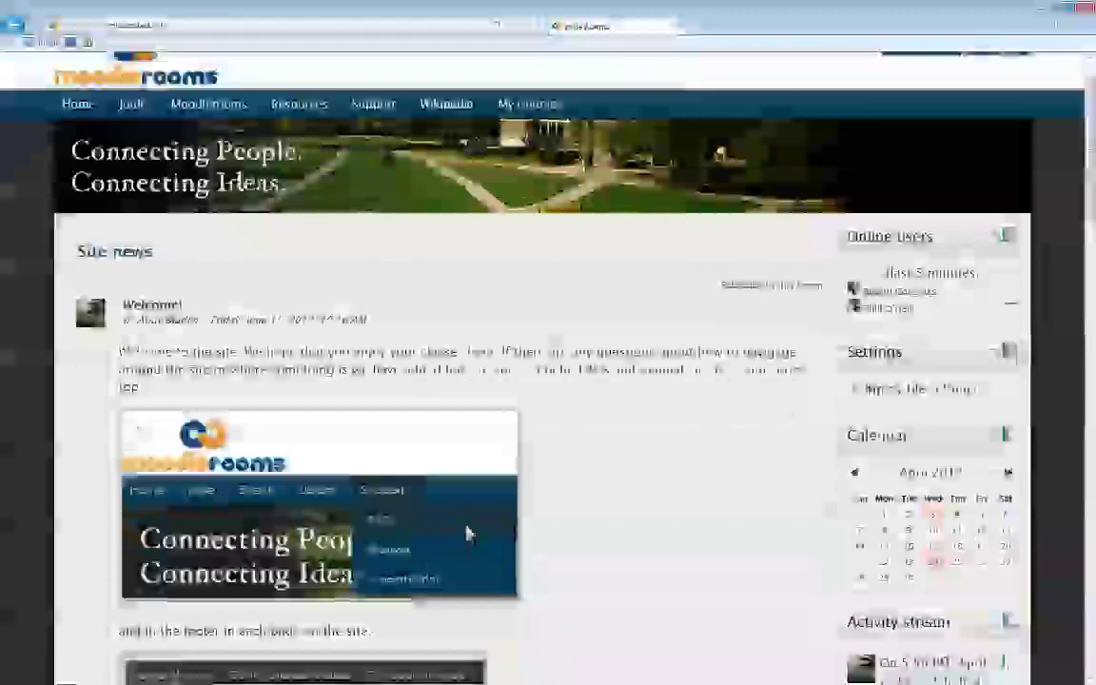
scroll(795, 366, "down", 20)
scroll(795, 365, "down", 4)
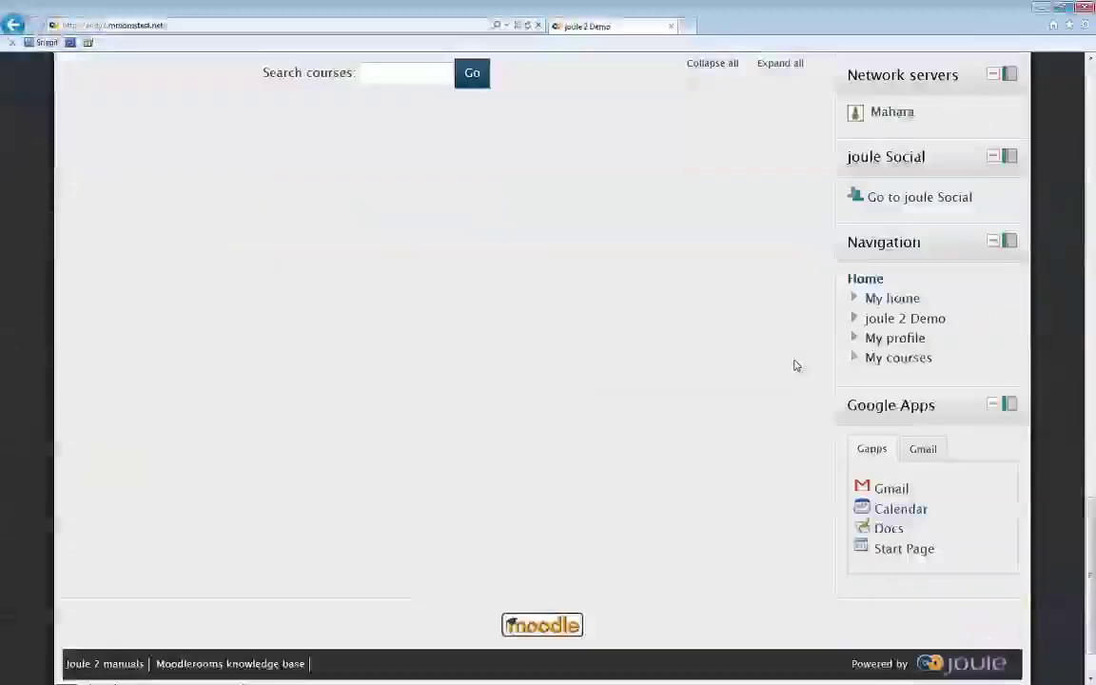
left_click(1009, 171)
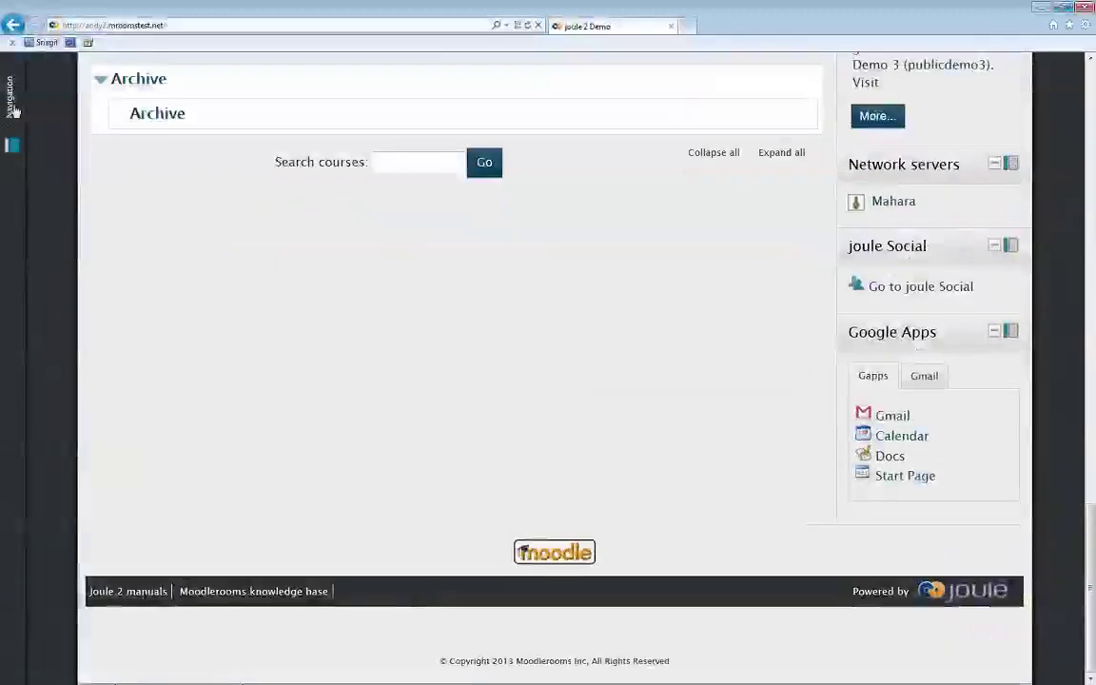
mouse_move(10, 95)
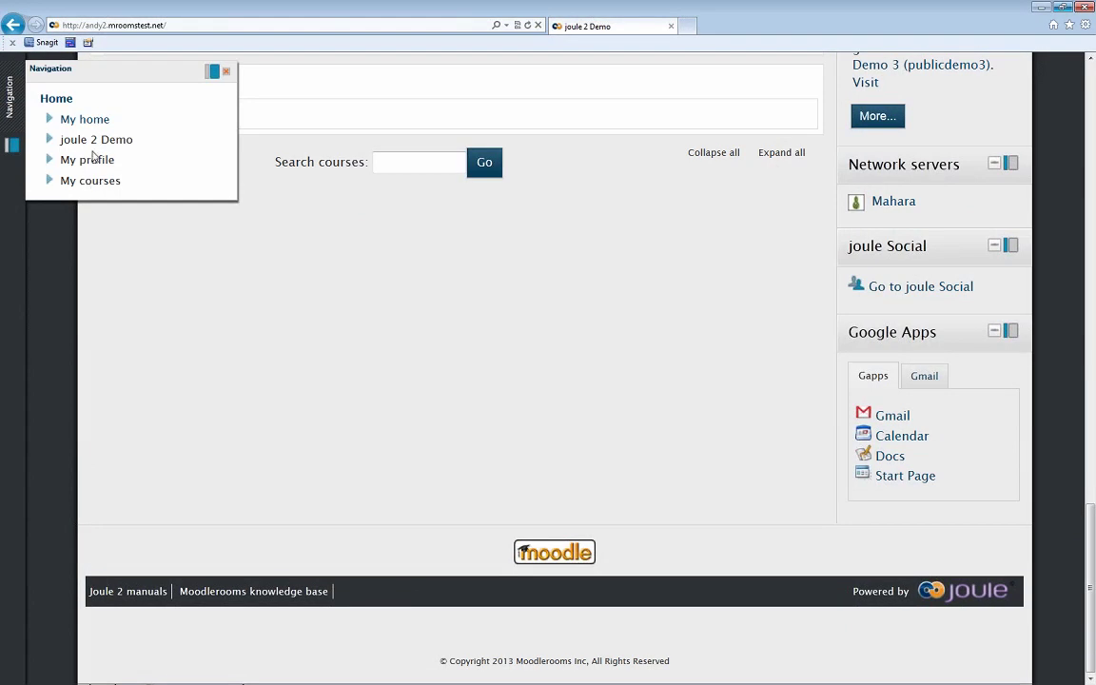
left_click(86, 119)
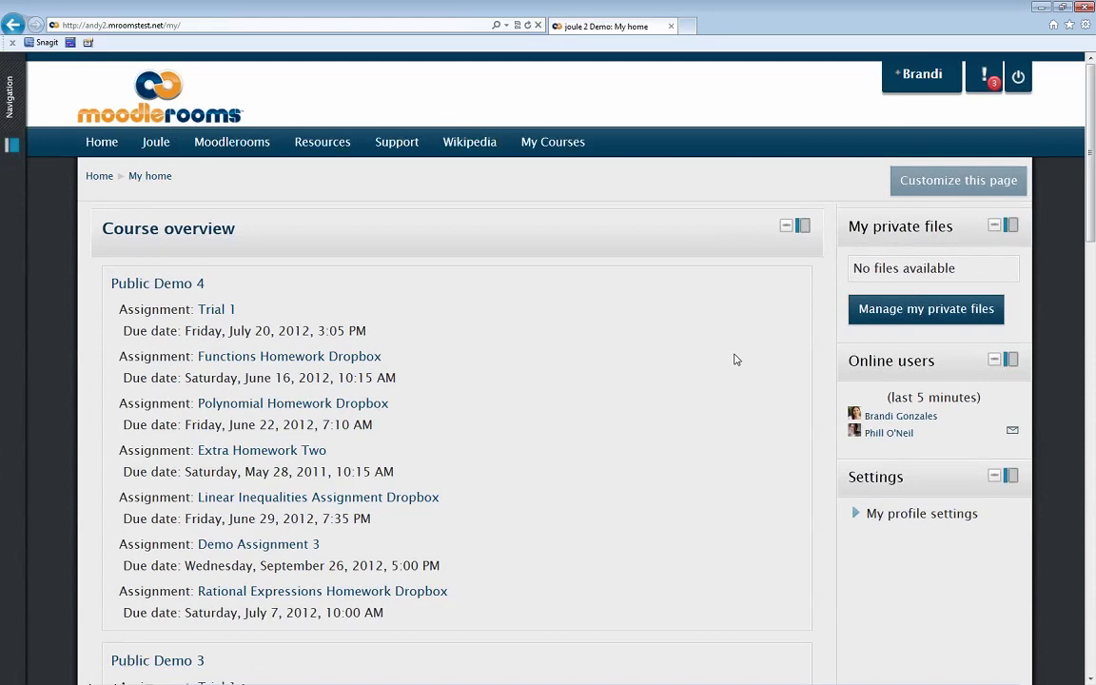
Review the Algebra 202 assignment due dates and submission statuses in the course overview, highlighting the Rational Expressions Homework Dropbox due date.
scroll(735, 359, "down", 1)
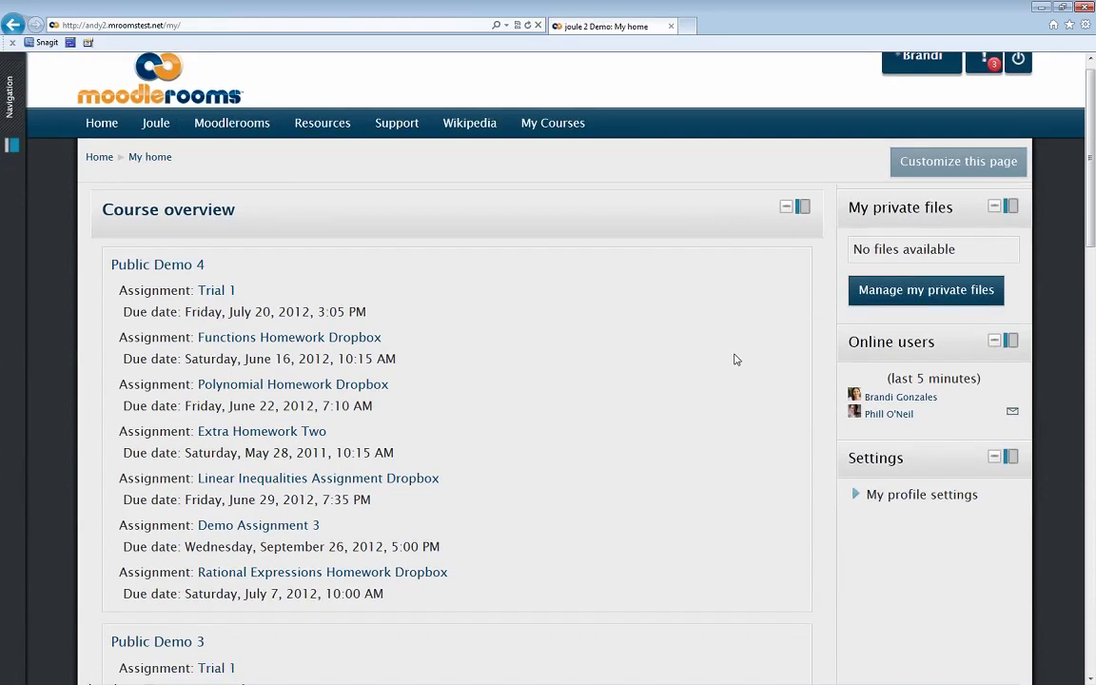
scroll(735, 359, "down", 1)
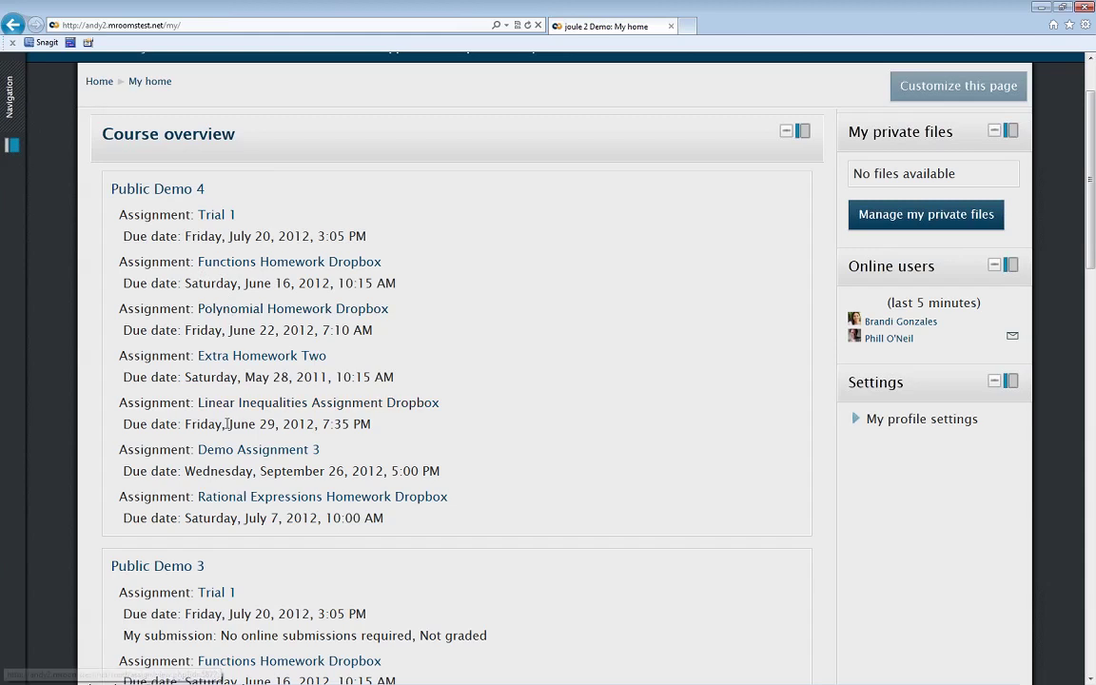
scroll(226, 424, "down", 5)
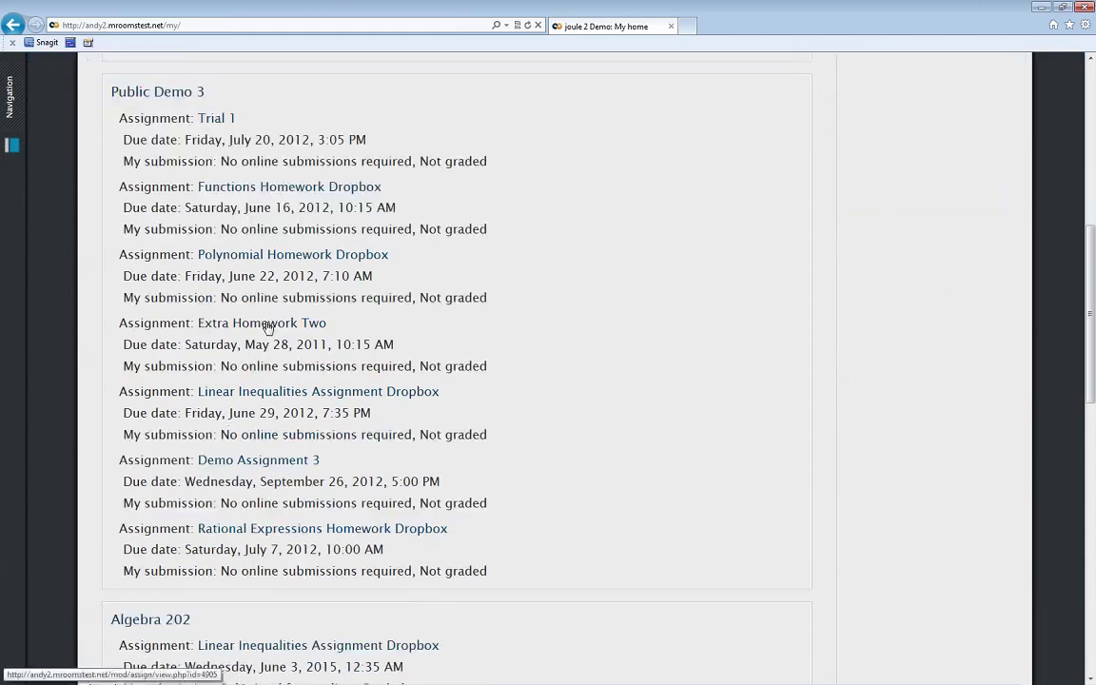
scroll(268, 328, "down", 3)
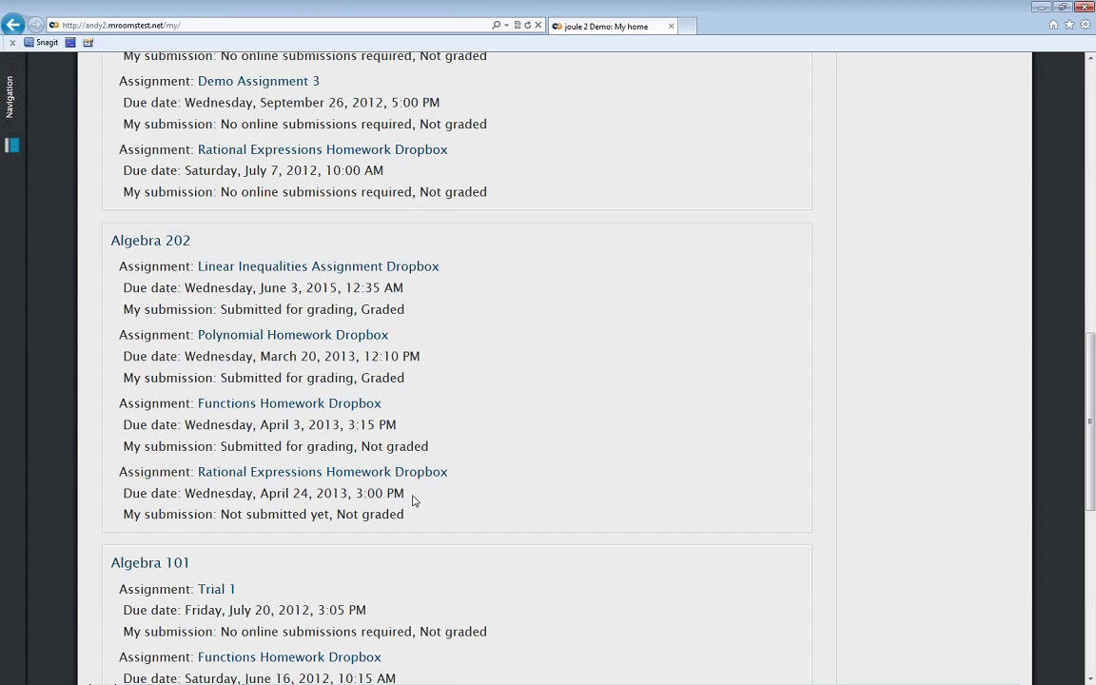
left_click_drag(407, 493, 260, 494)
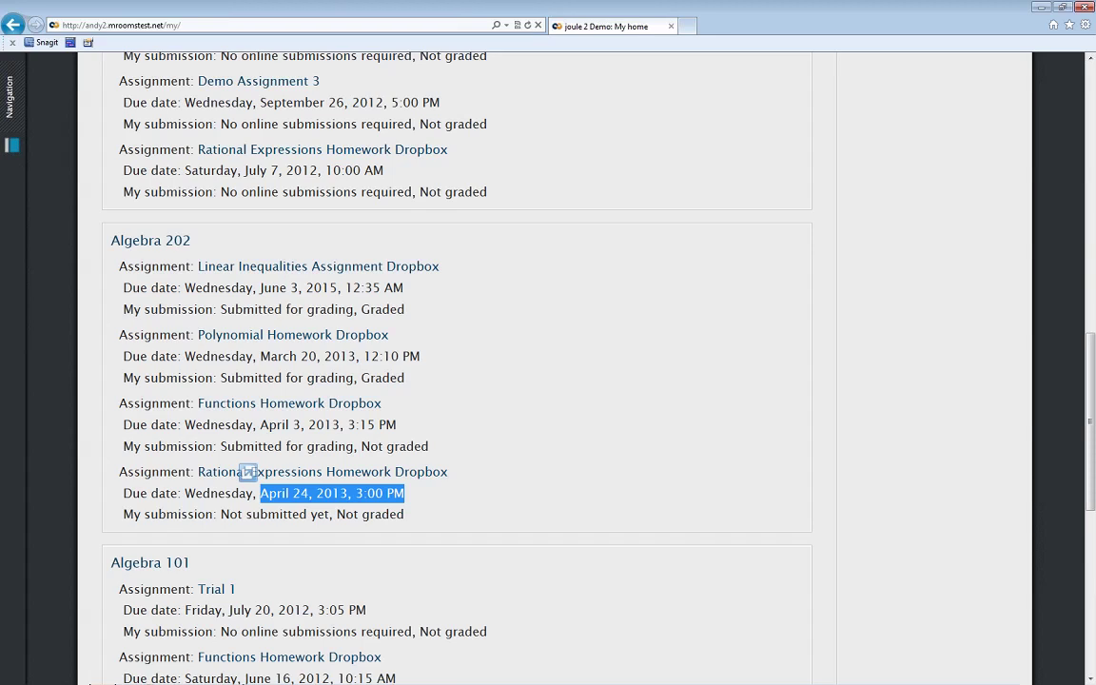
left_click(874, 431)
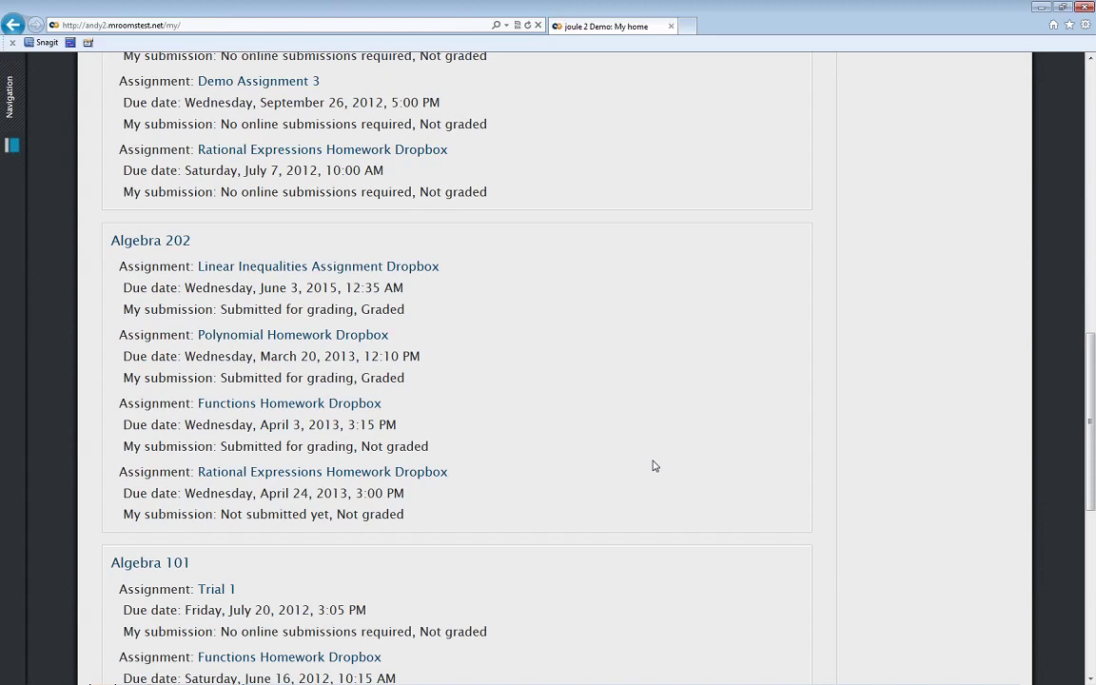
scroll(652, 465, "up", 1)
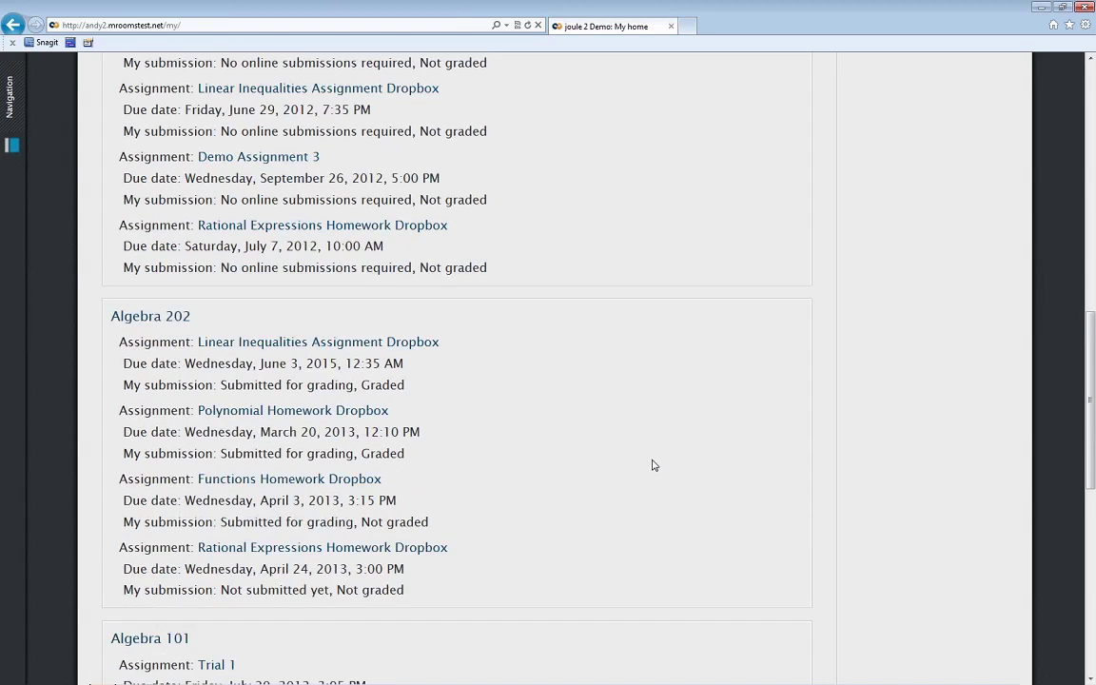
Return to the start of My home, restore the student's Internet Explorer window to its smaller size and switch to the teacher's Chrome window.
scroll(653, 465, "up", 2)
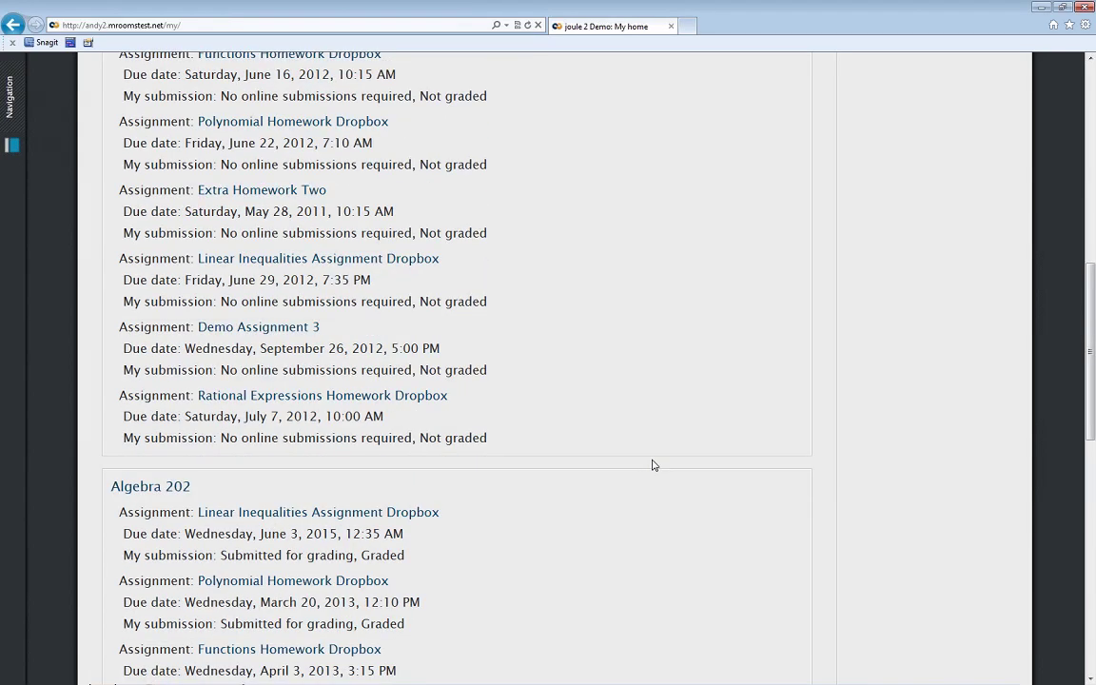
scroll(653, 465, "up", 6)
scroll(652, 465, "up", 2)
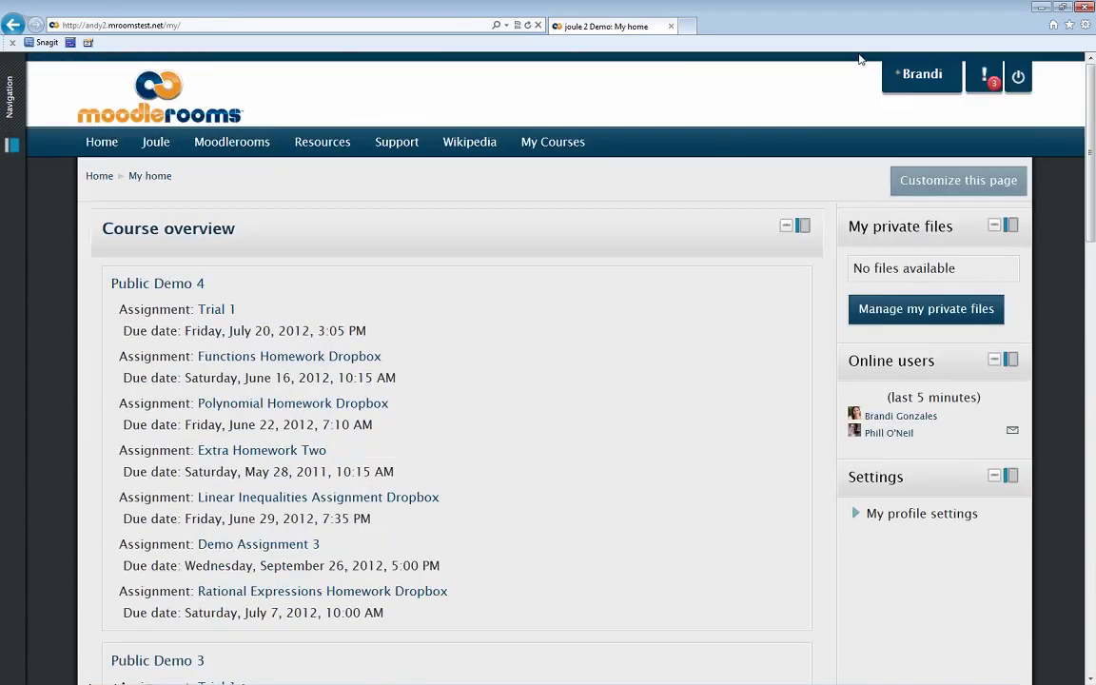
left_click(1061, 8)
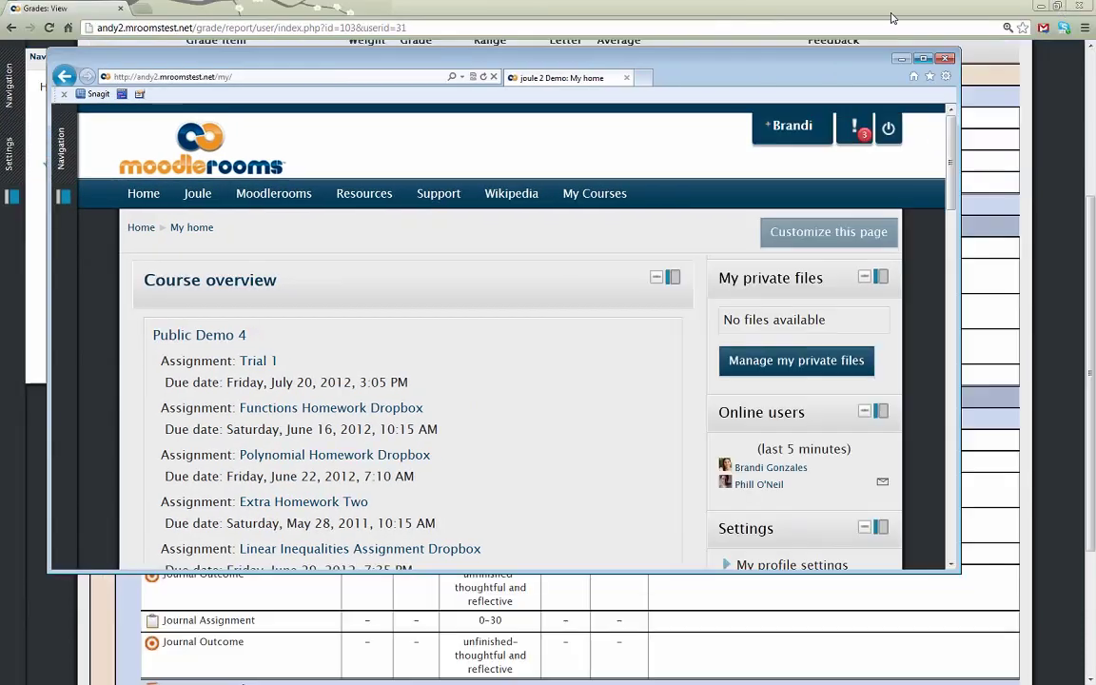
left_click(892, 17)
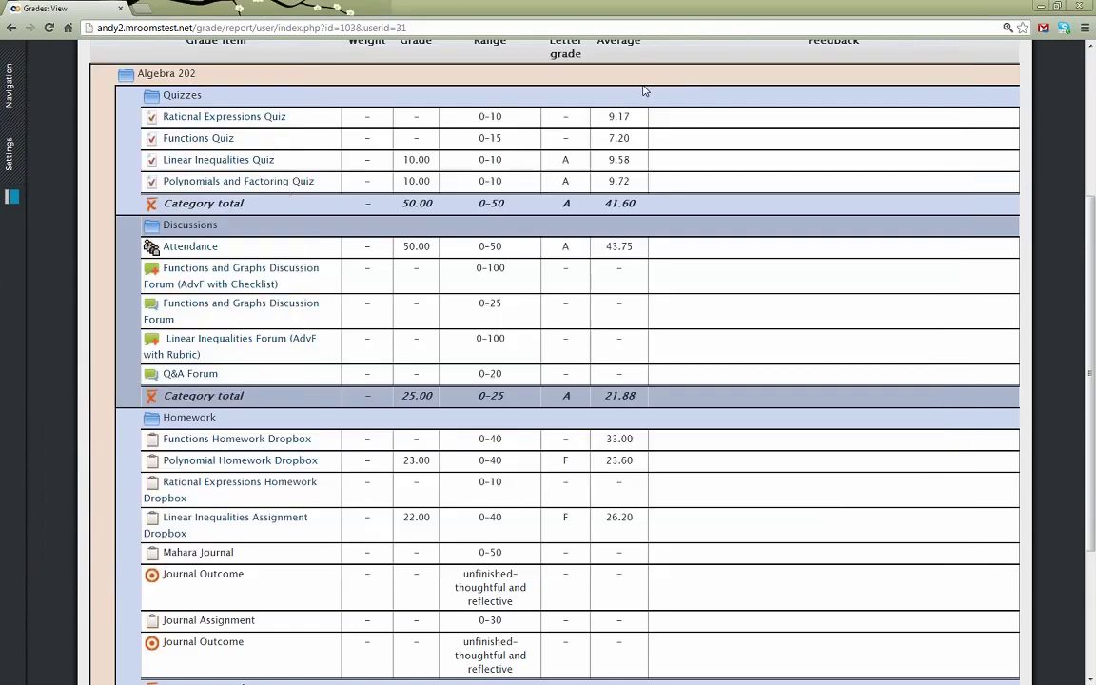
scroll(656, 100, "up", 1)
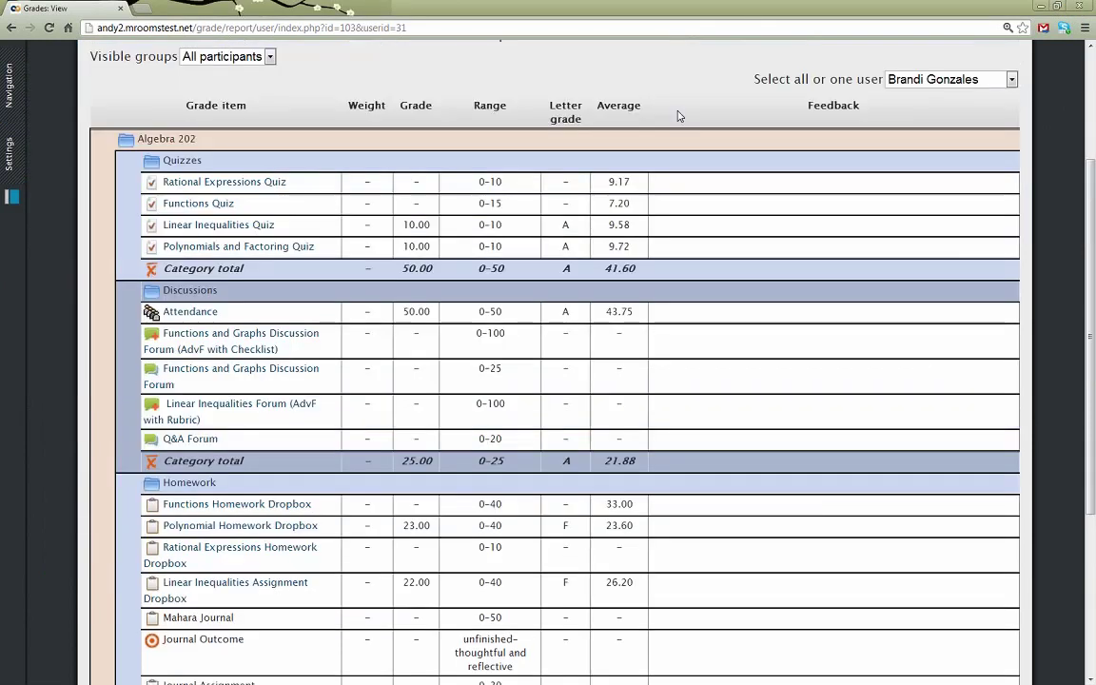
Go to the Algebra 202 course page in the teacher's window and show the Linear Inequalities section's activities.
key("F5")
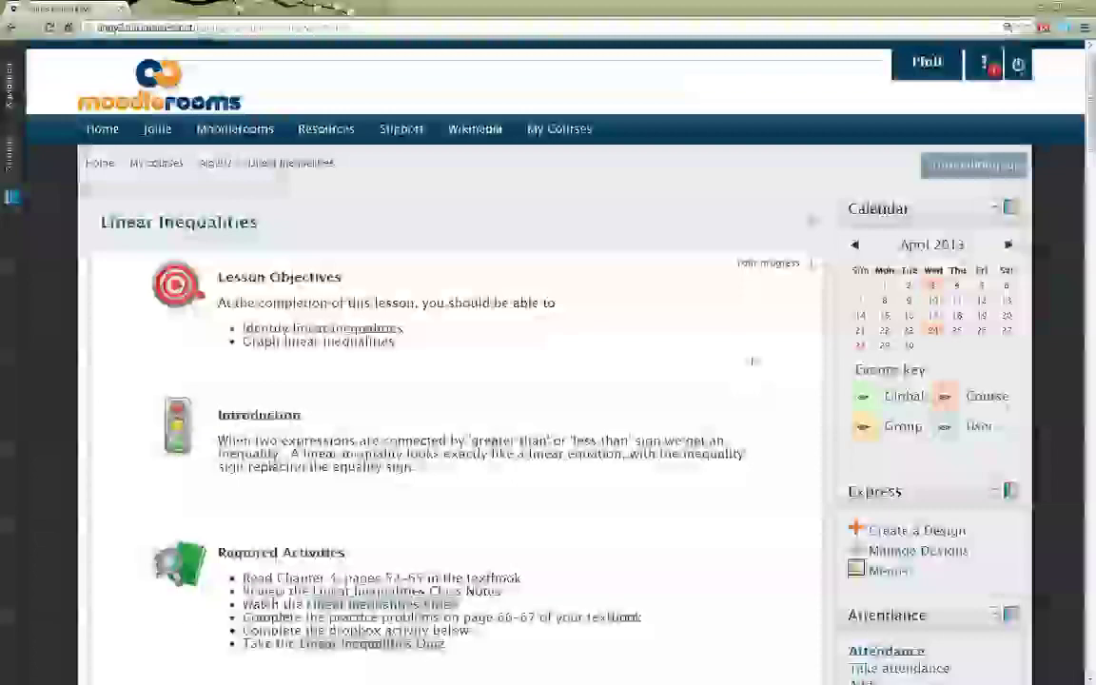
scroll(751, 360, "down", 1)
scroll(751, 361, "down", 2)
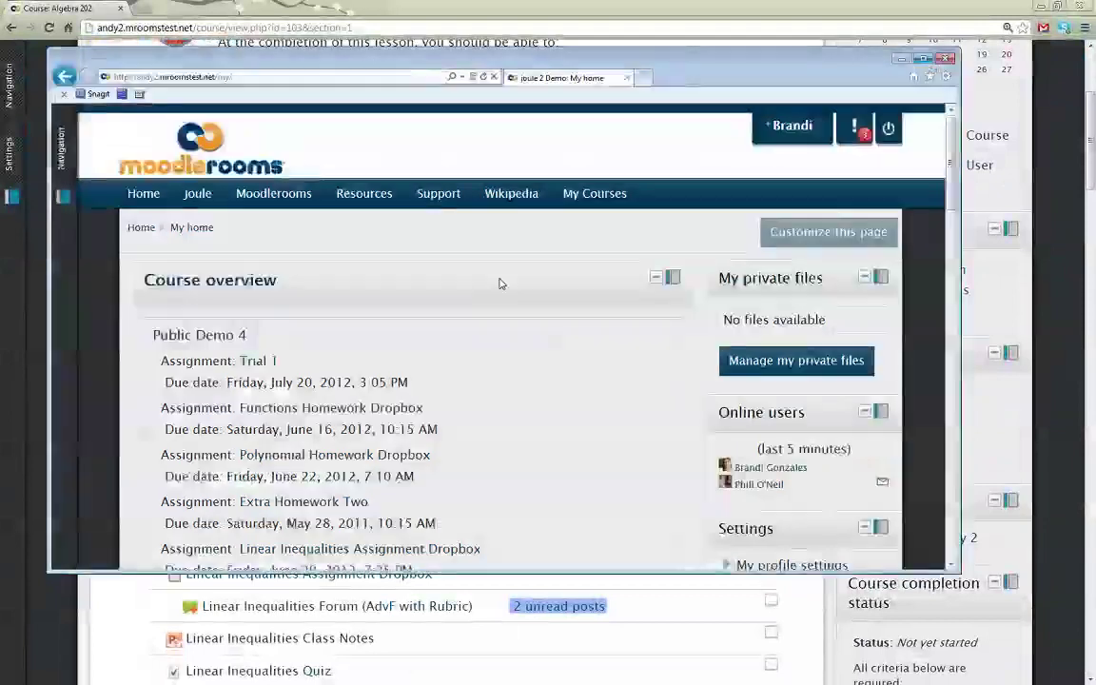
Switch to the student's Internet Explorer window, open the Algebra 202 course and open the full report from its Attendance block.
mouse_move(592, 195)
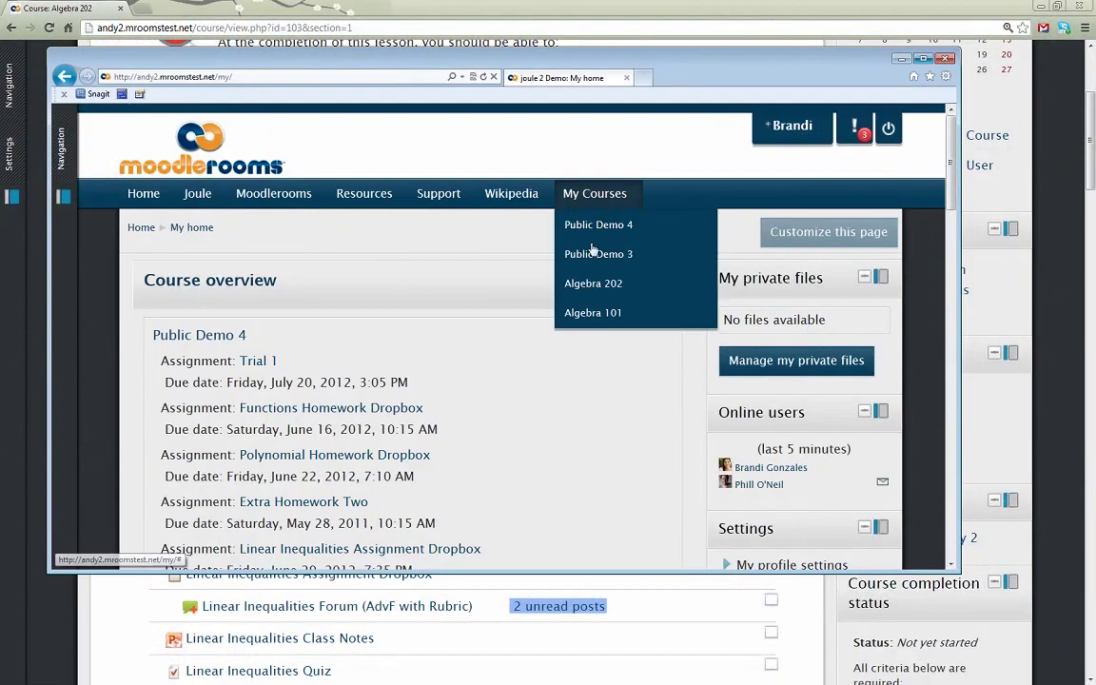
left_click(595, 283)
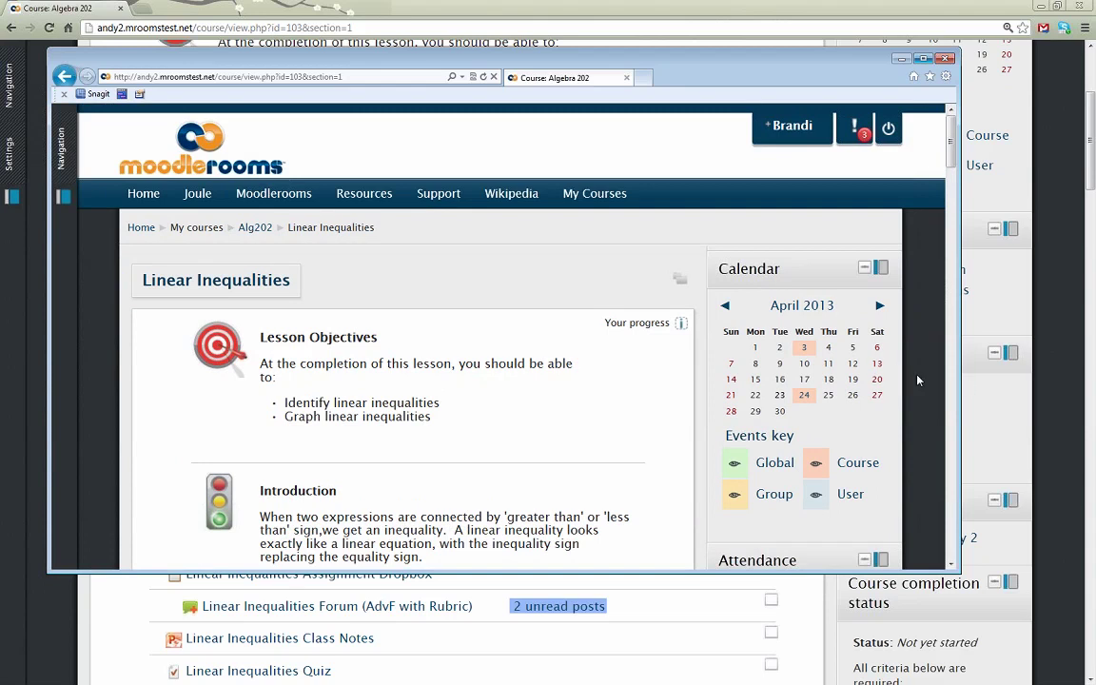
scroll(918, 380, "down", 3)
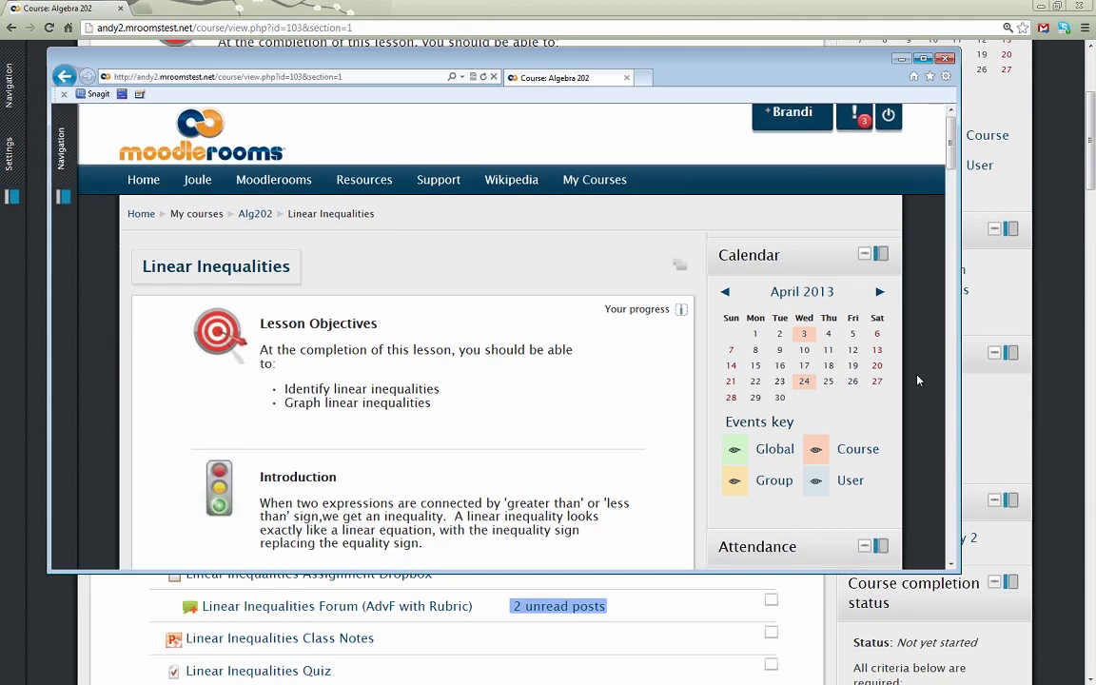
scroll(918, 381, "down", 1)
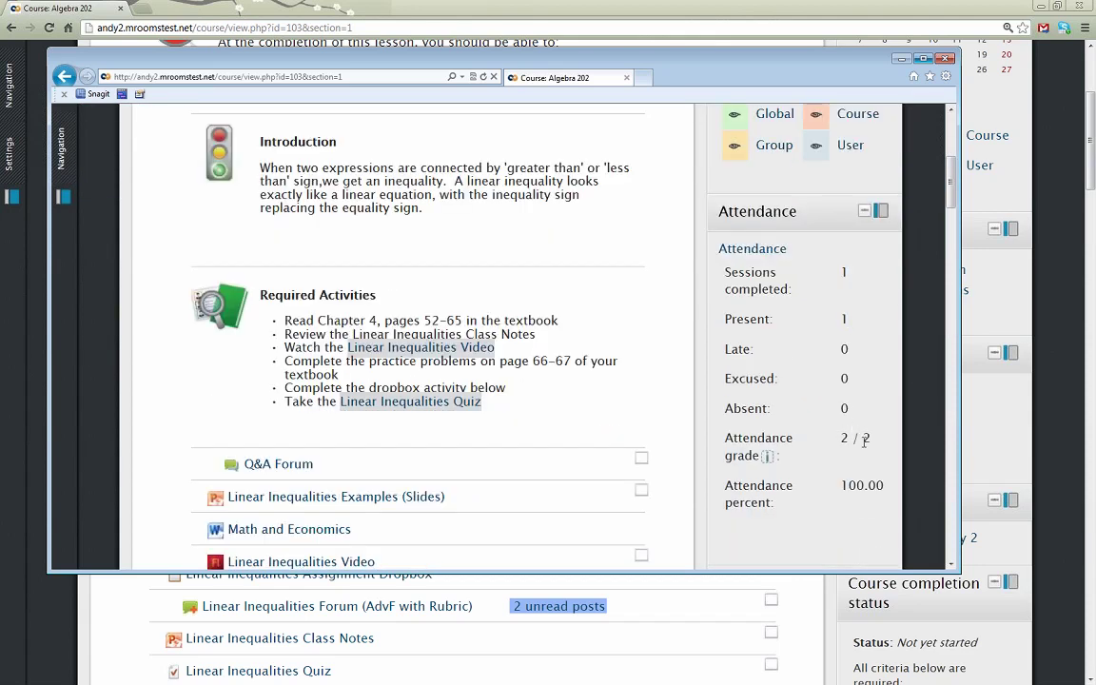
scroll(862, 440, "down", 1)
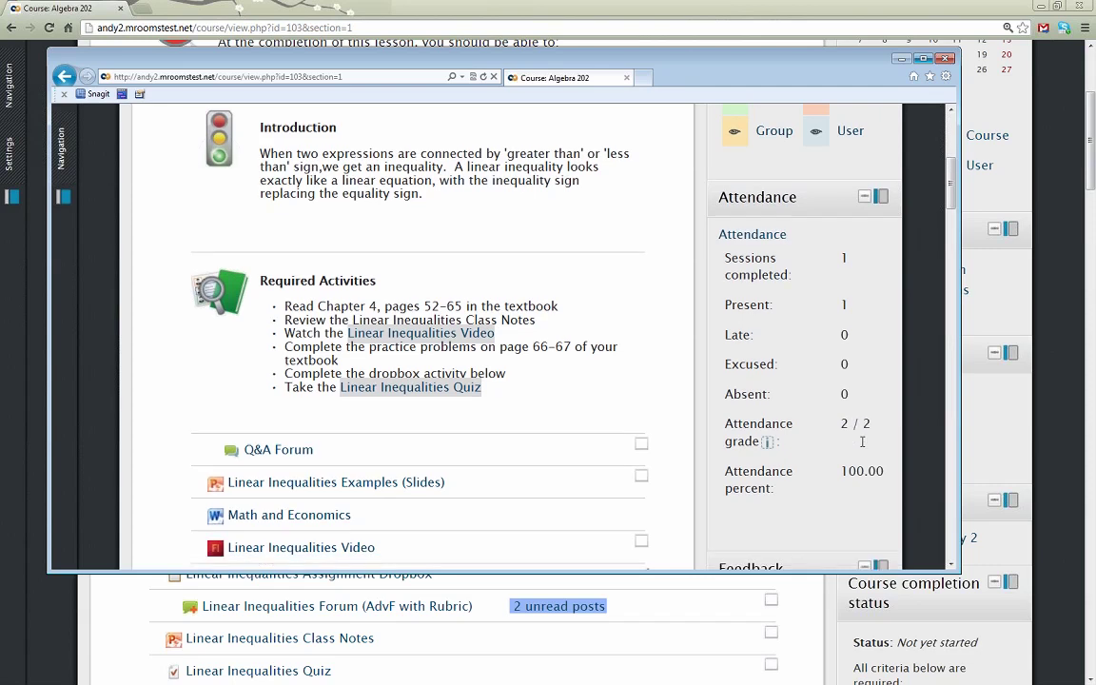
scroll(862, 440, "down", 1)
left_click(753, 178)
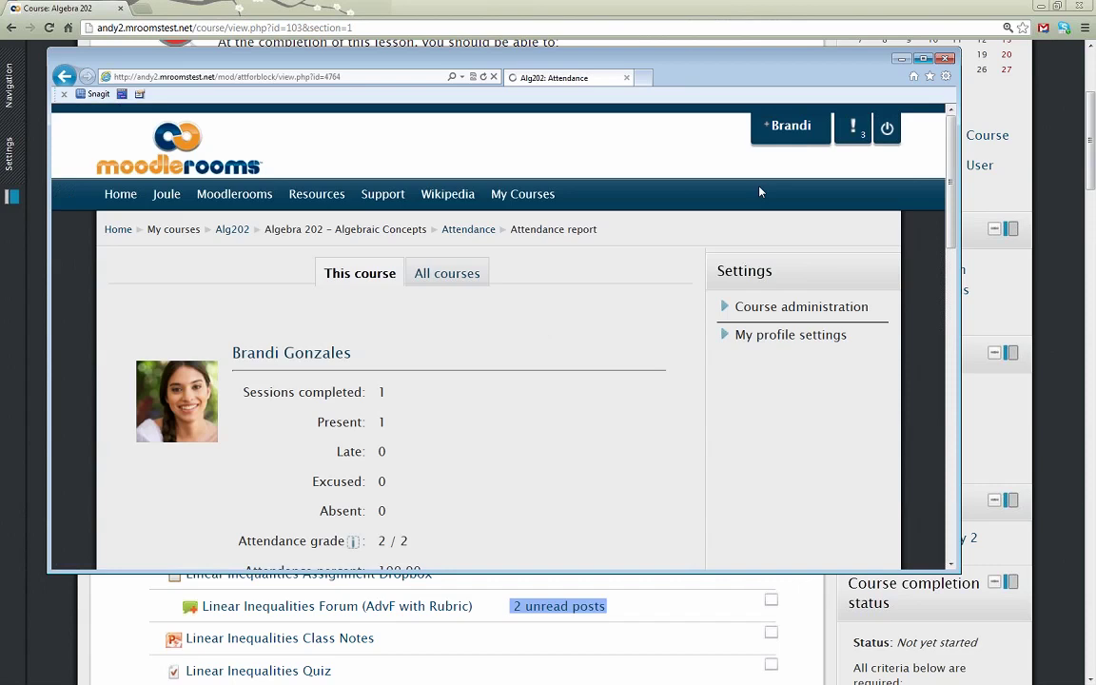
Review the student's April attendance sessions and show the session list by weeks.
scroll(758, 362, "down", 5)
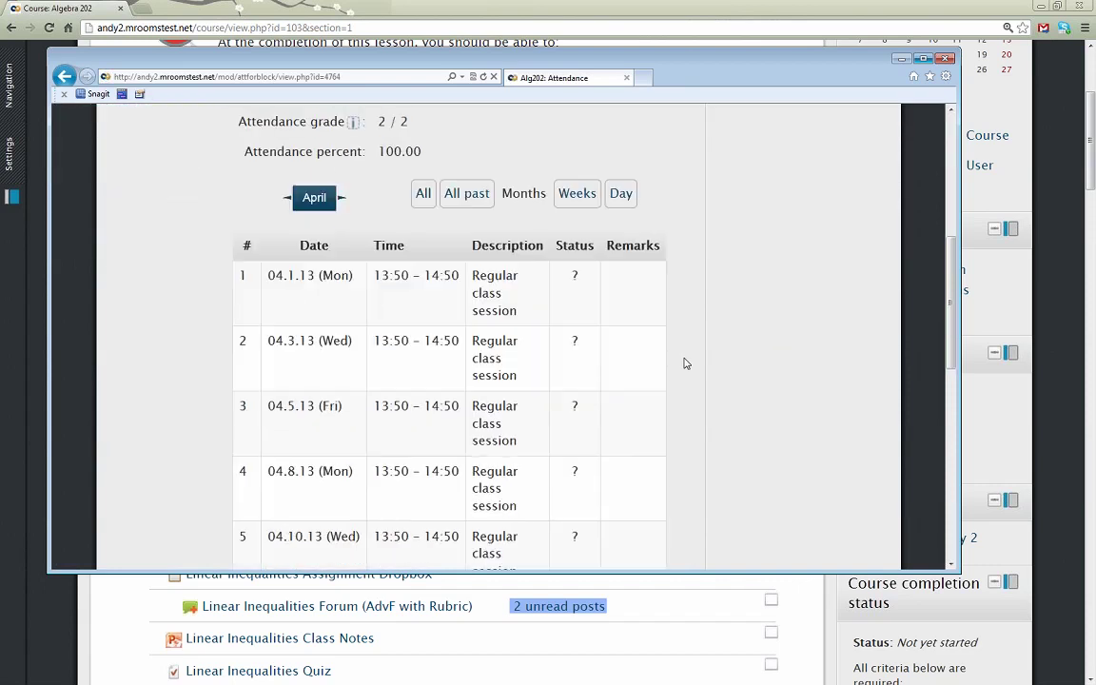
scroll(685, 363, "down", 4)
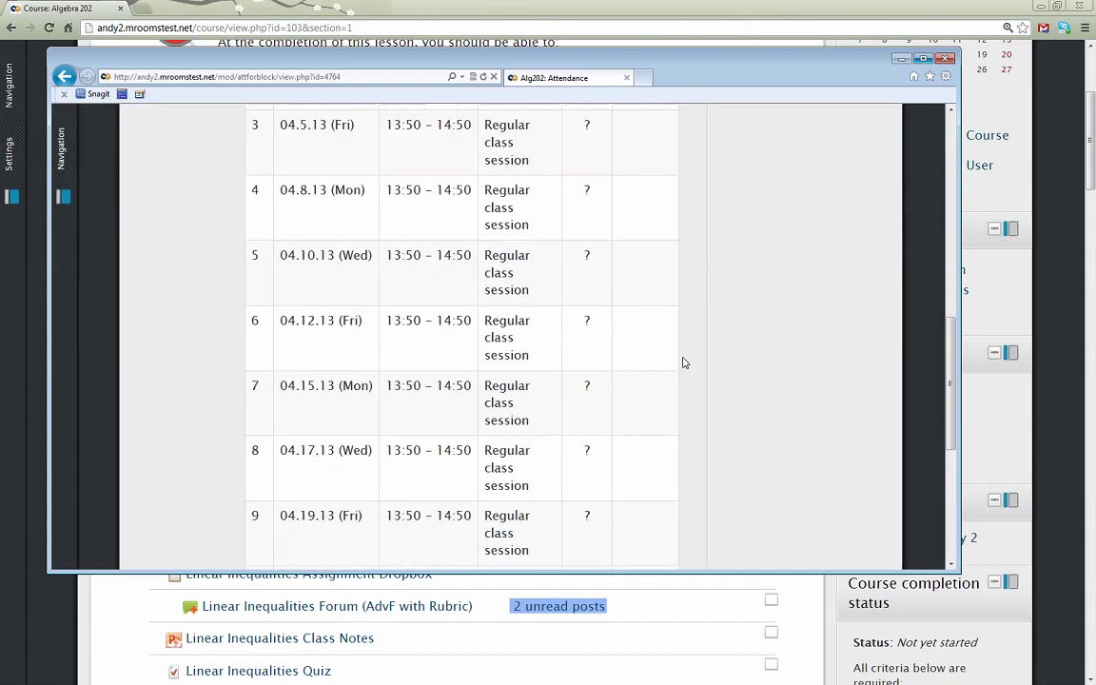
scroll(685, 362, "up", 4)
scroll(682, 362, "up", 1)
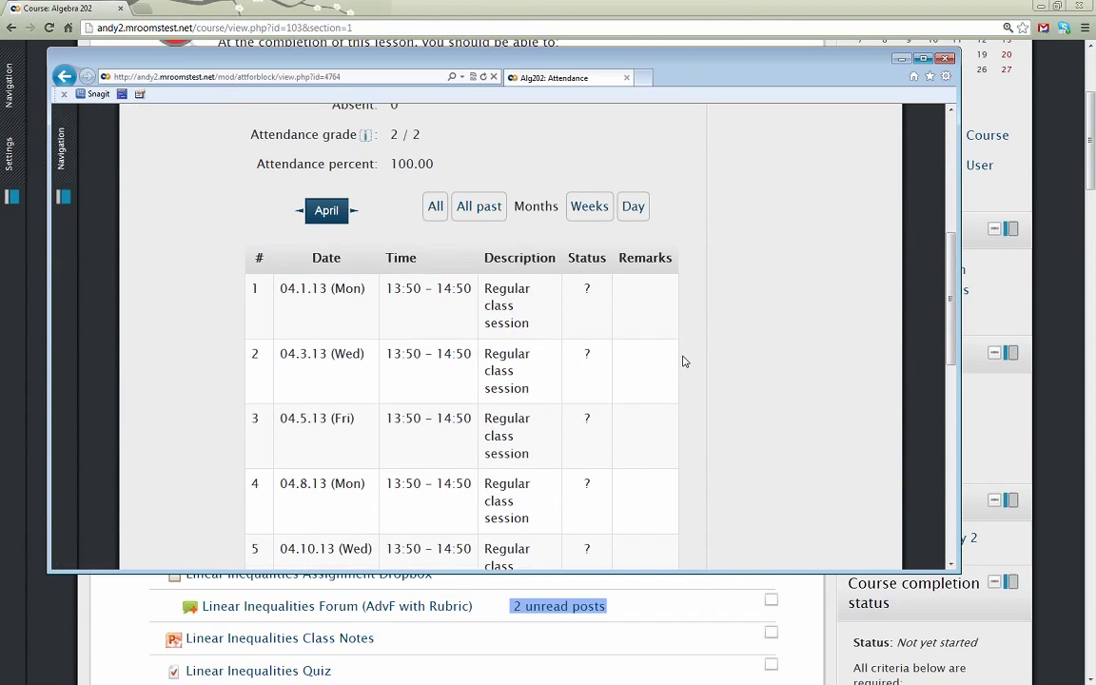
scroll(682, 362, "up", 3)
left_click(602, 409)
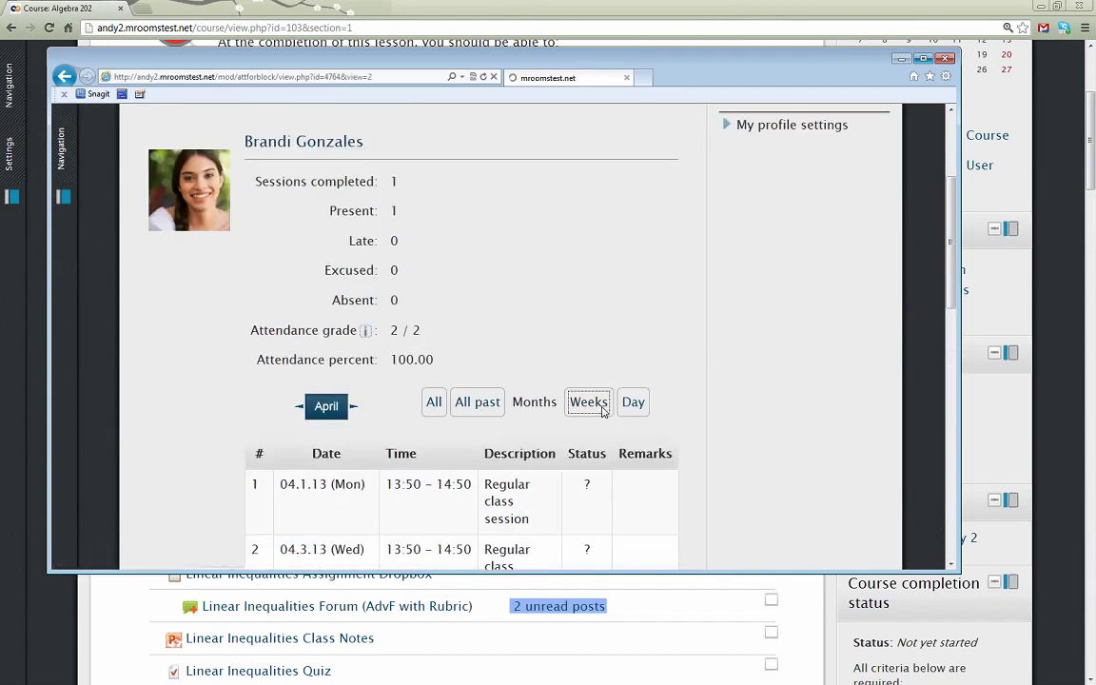
scroll(602, 411, "down", 3)
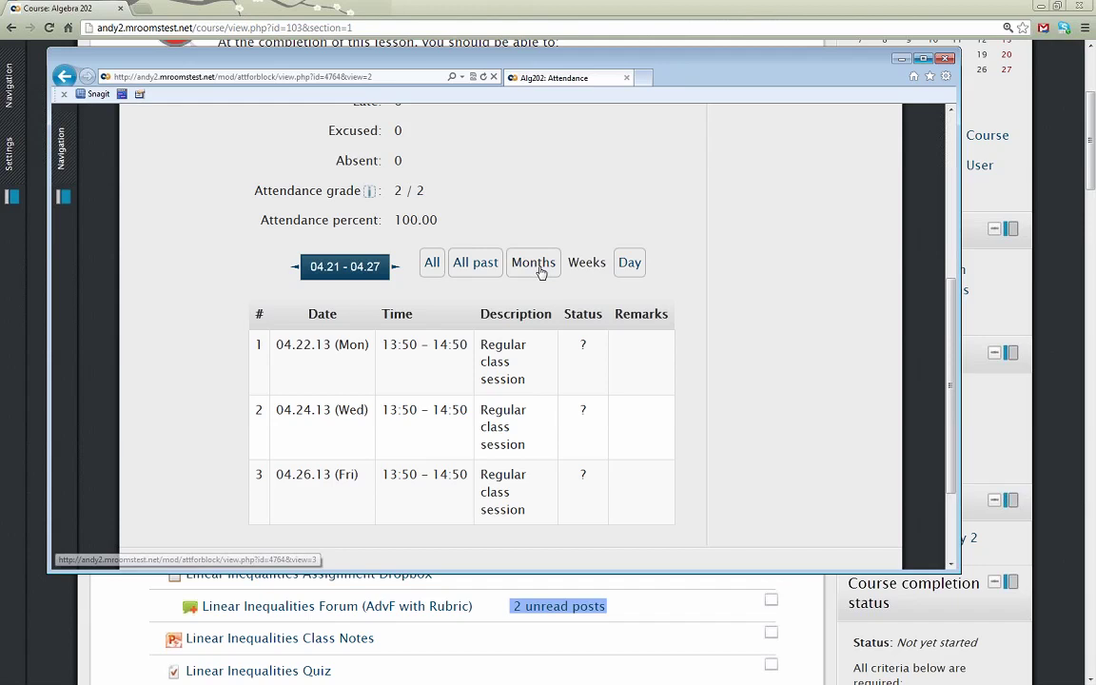
List all past attendance sessions for the student and review their statuses down to the final session.
left_click(476, 262)
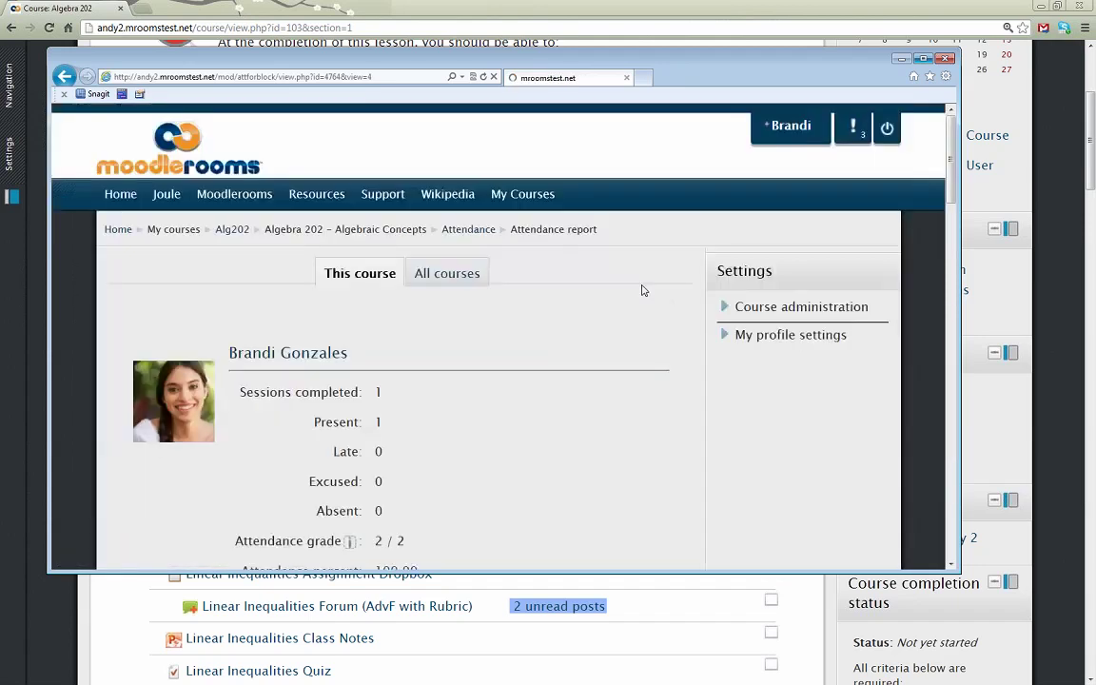
scroll(599, 322, "down", 8)
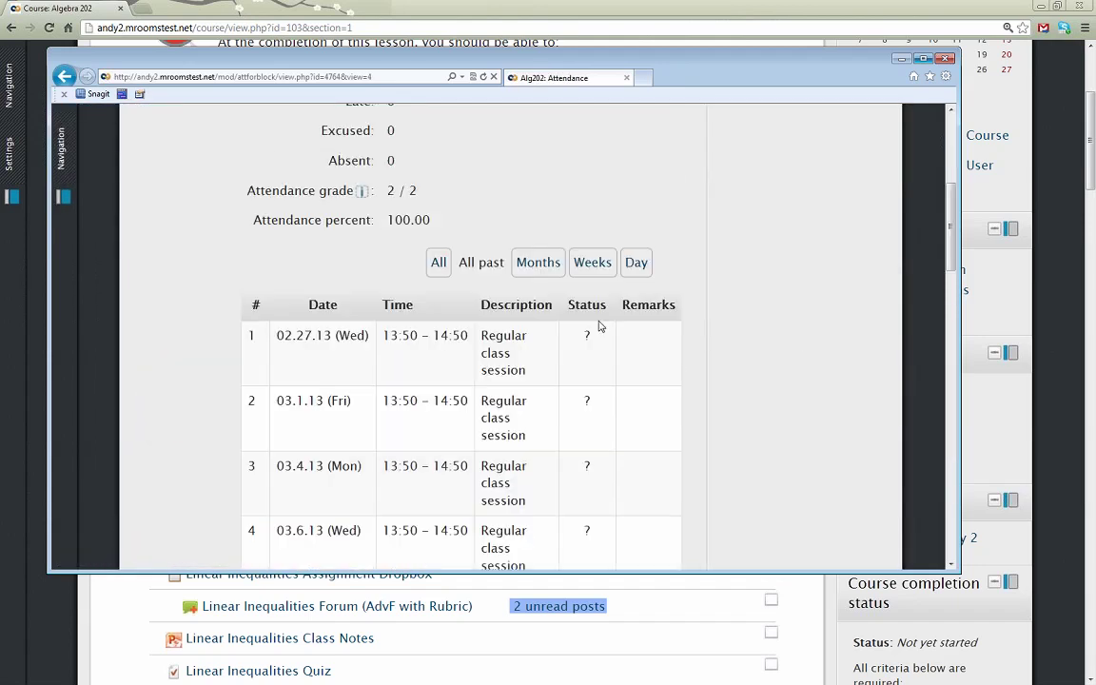
scroll(599, 326, "down", 3)
scroll(599, 326, "down", 4)
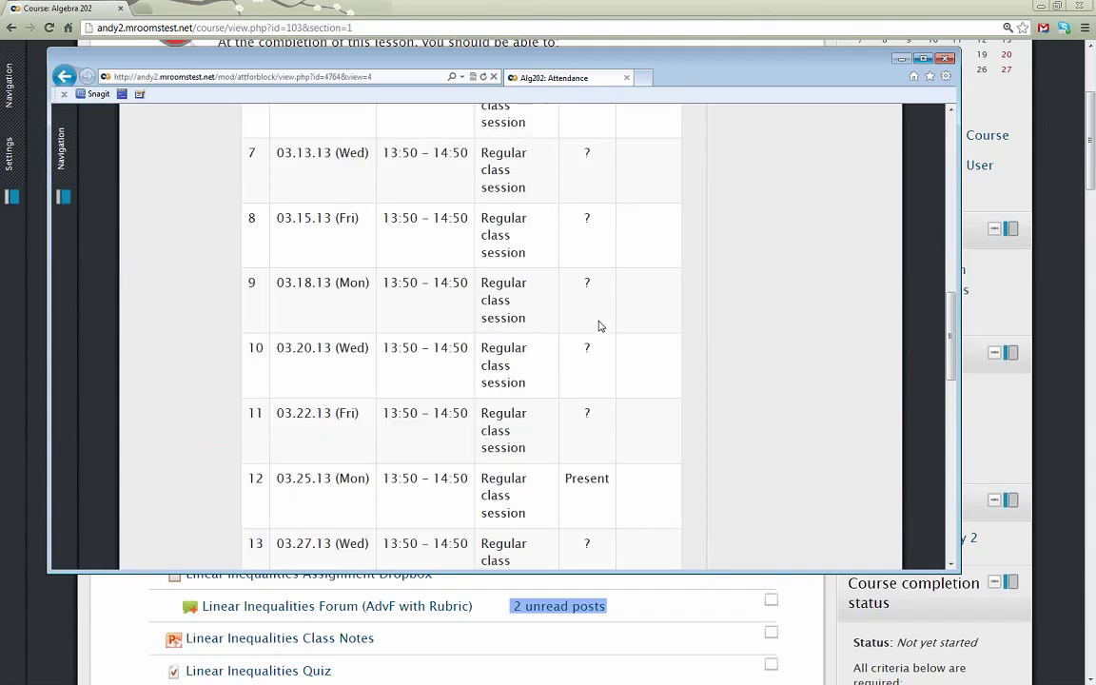
scroll(600, 324, "down", 2)
scroll(599, 324, "down", 5)
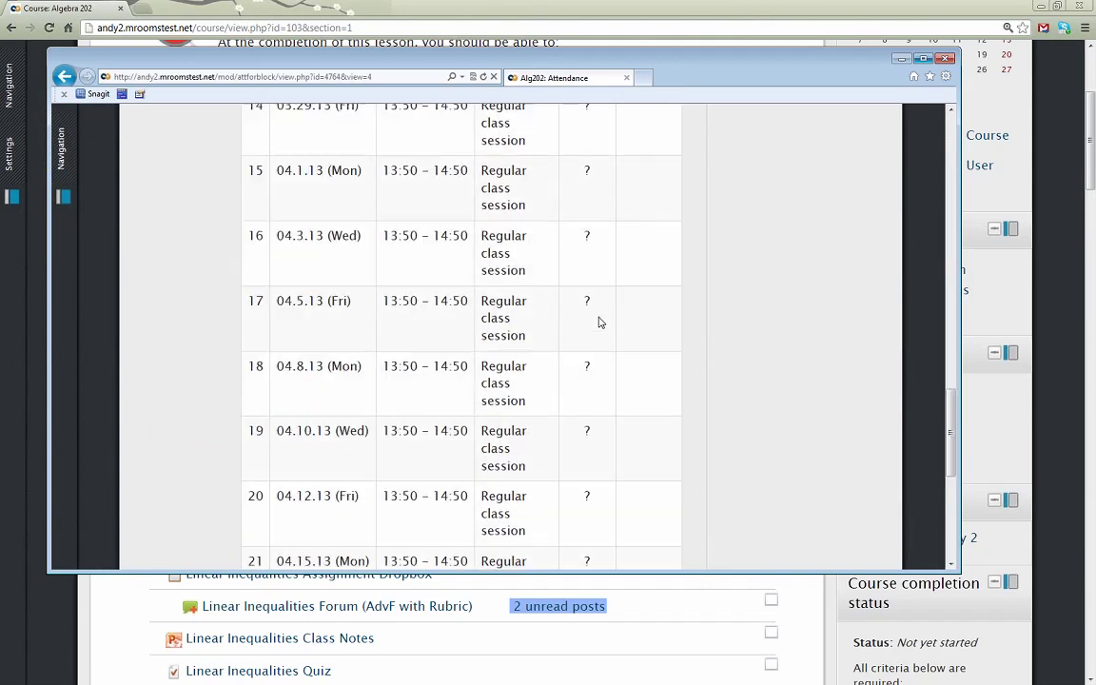
scroll(599, 324, "down", 3)
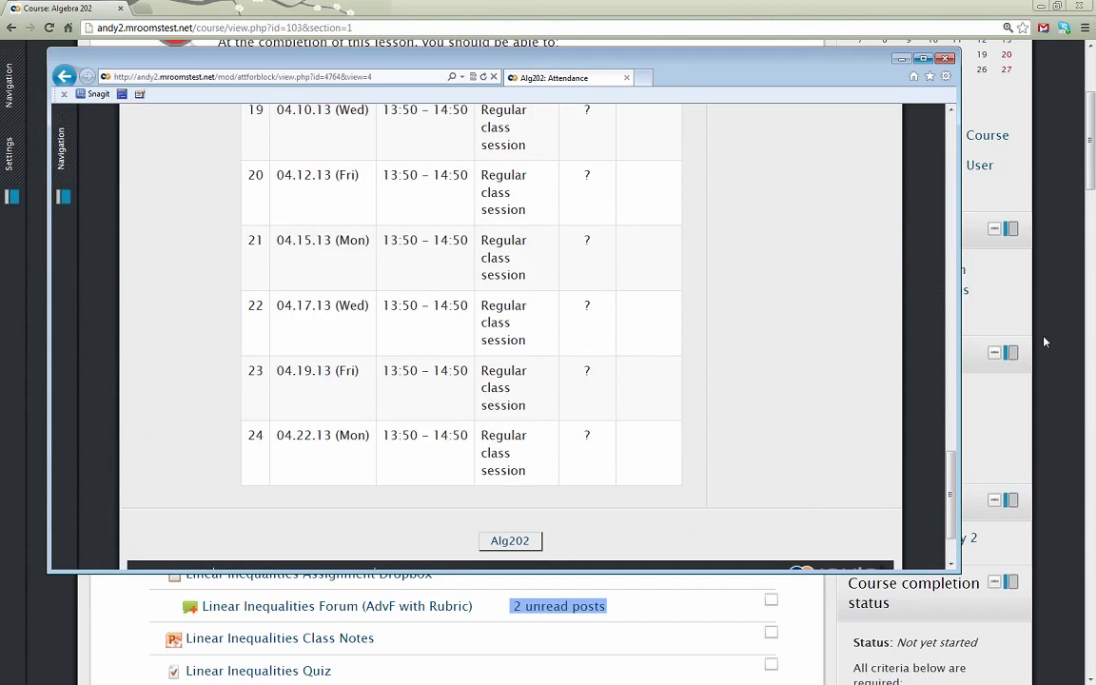
Switch to the teacher's Chrome window and start taking Algebra 202 attendance for the 04.22.13 session.
left_click(1044, 342)
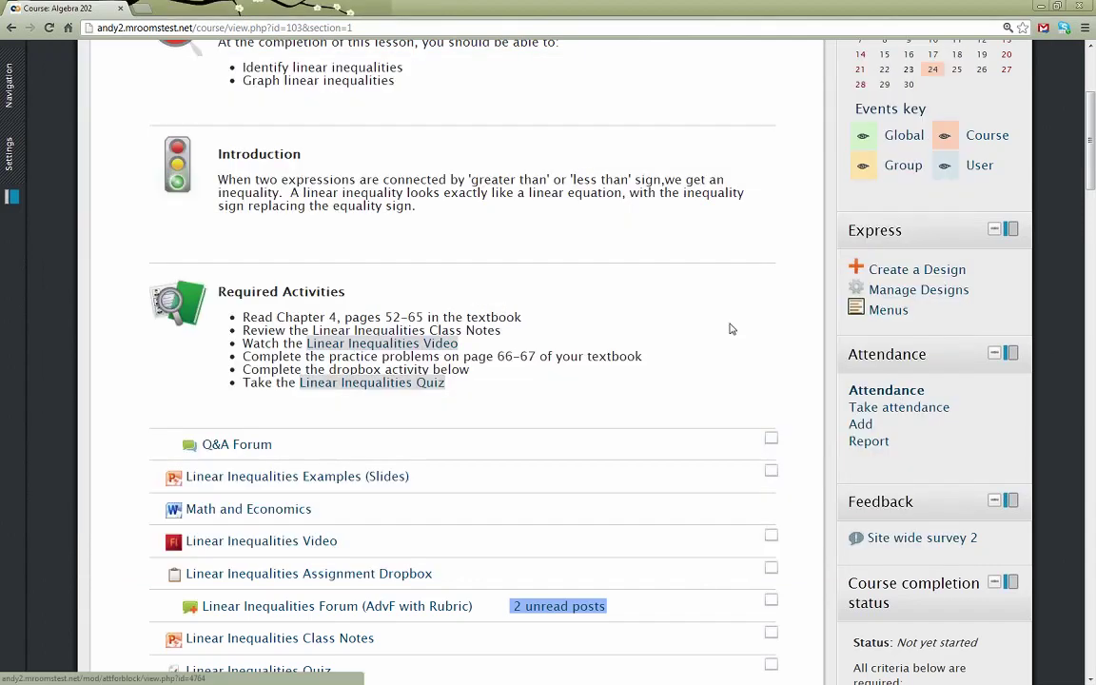
left_click(889, 411)
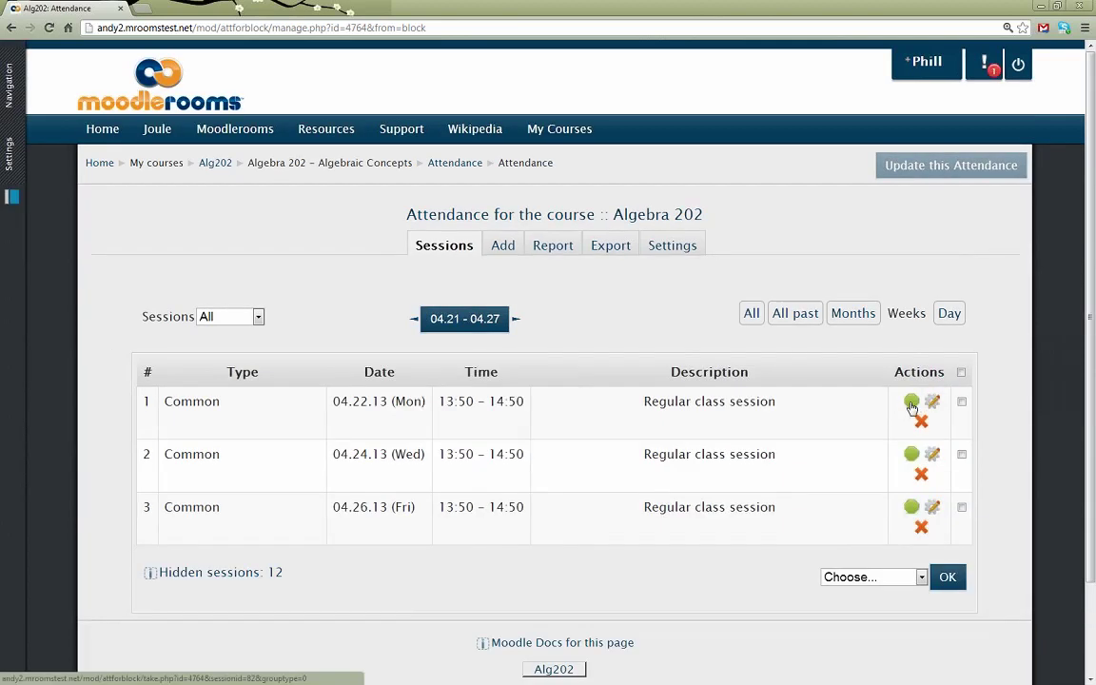
left_click(911, 403)
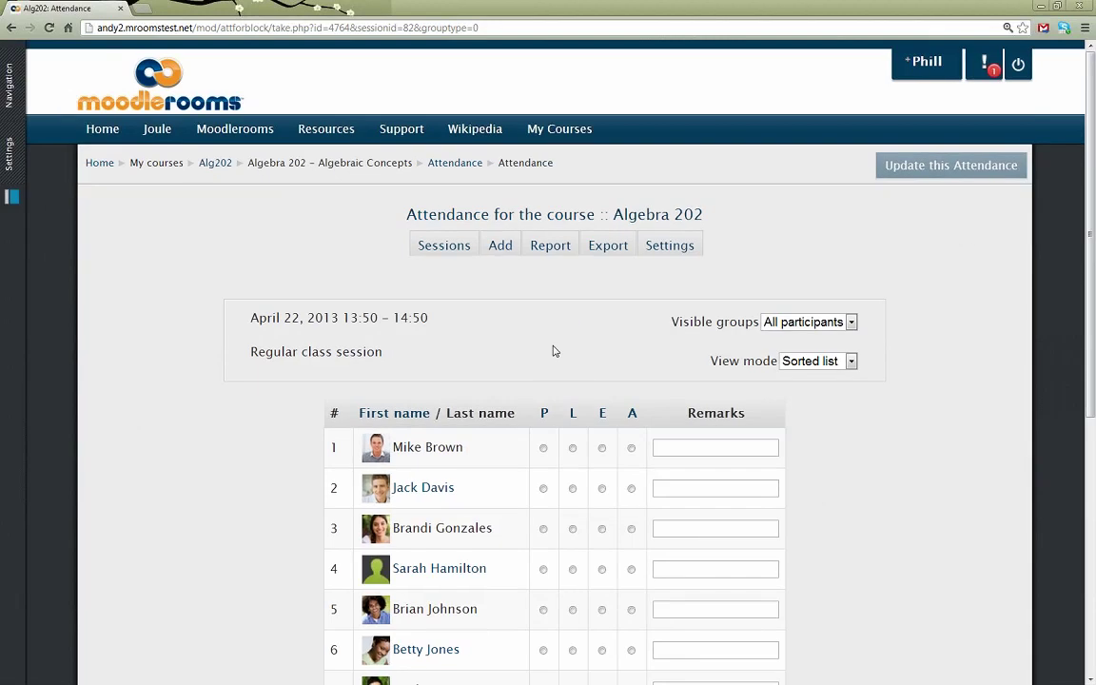
Try marking the whole class as late (L), and set every student in the April 22, 2013 session to present (P).
scroll(555, 350, "down", 1)
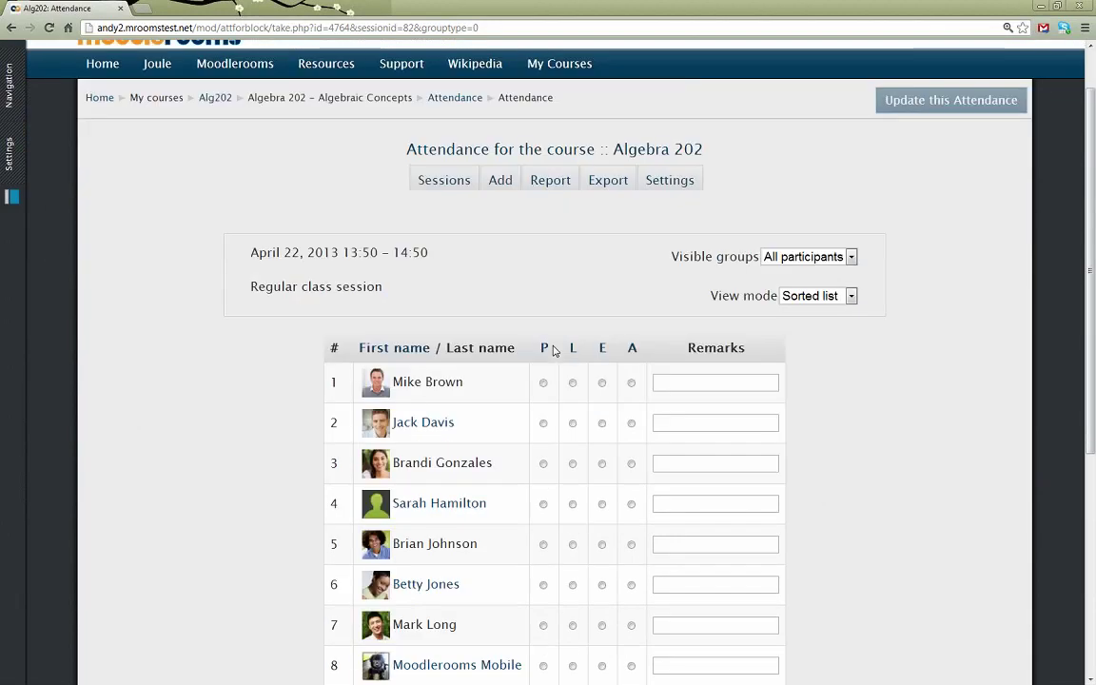
scroll(552, 344, "down", 2)
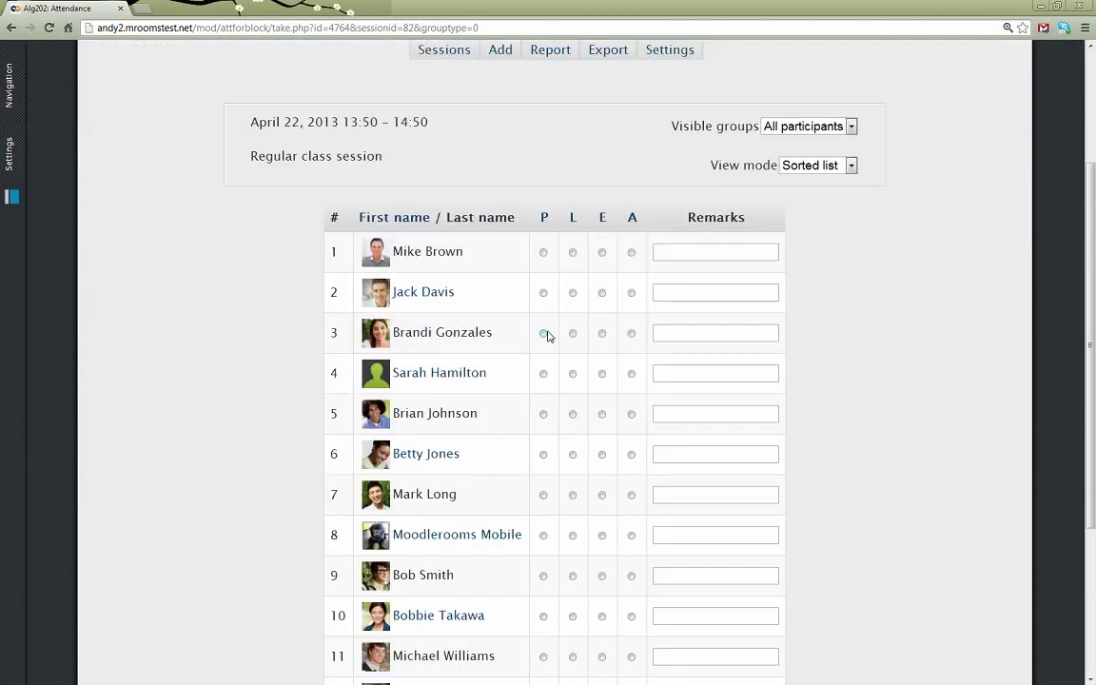
scroll(547, 335, "down", 1)
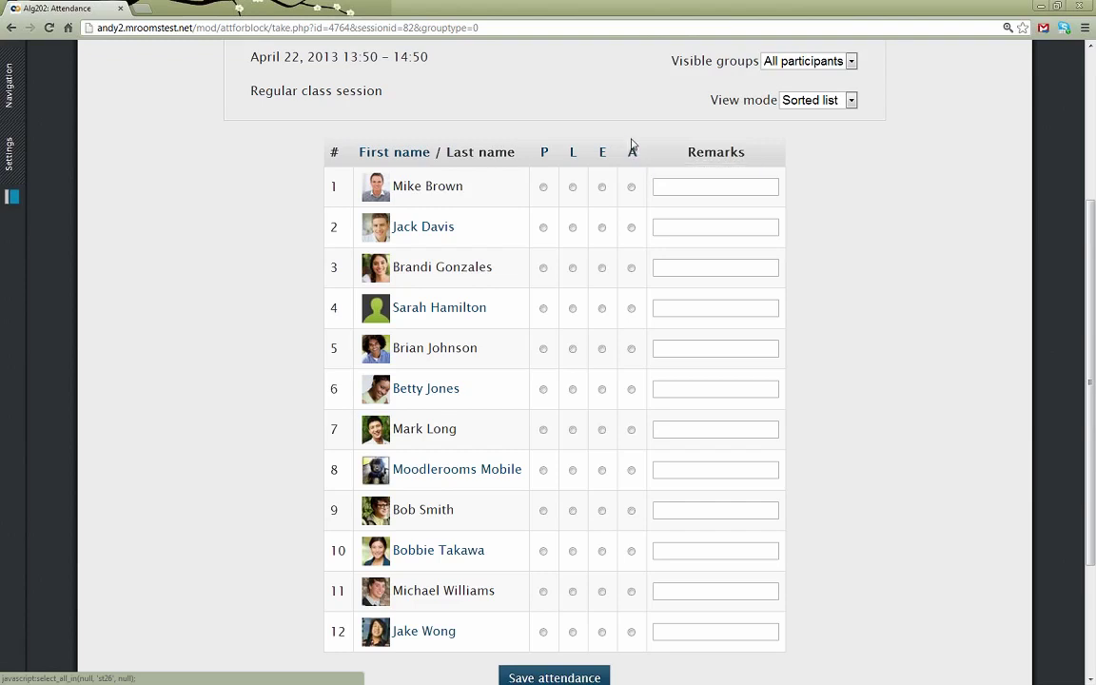
left_click(548, 164)
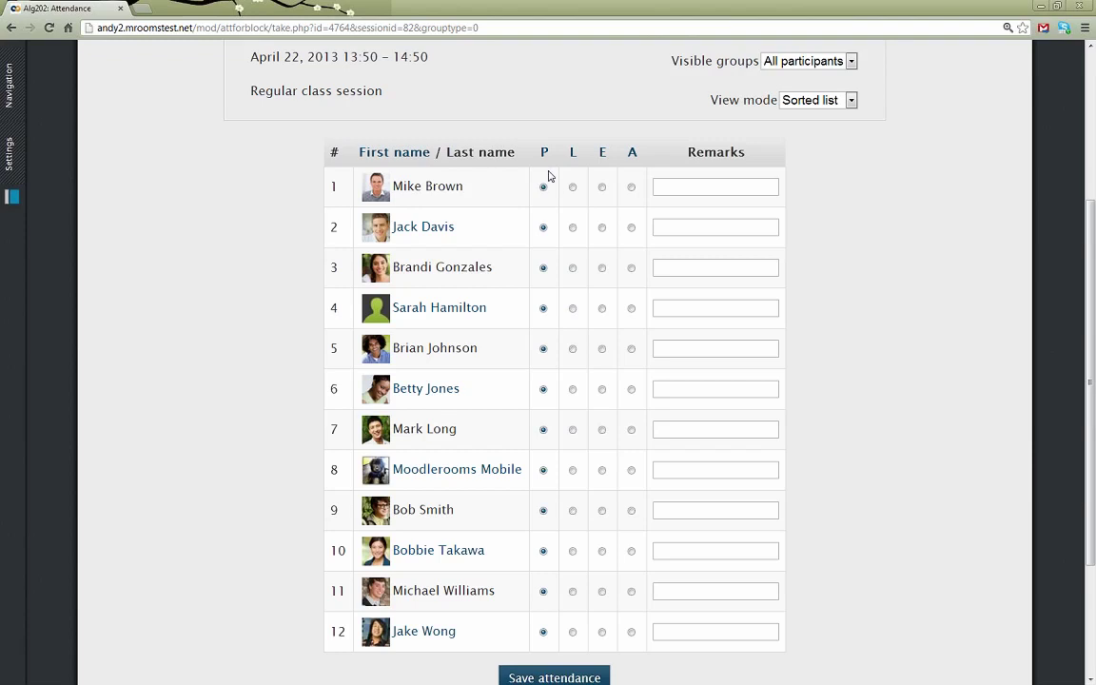
left_click(574, 160)
left_click(546, 154)
Mark the fourth student as late (L) and the eighth as absent (A), and save the attendance.
left_click(573, 308)
scroll(576, 323, "down", 2)
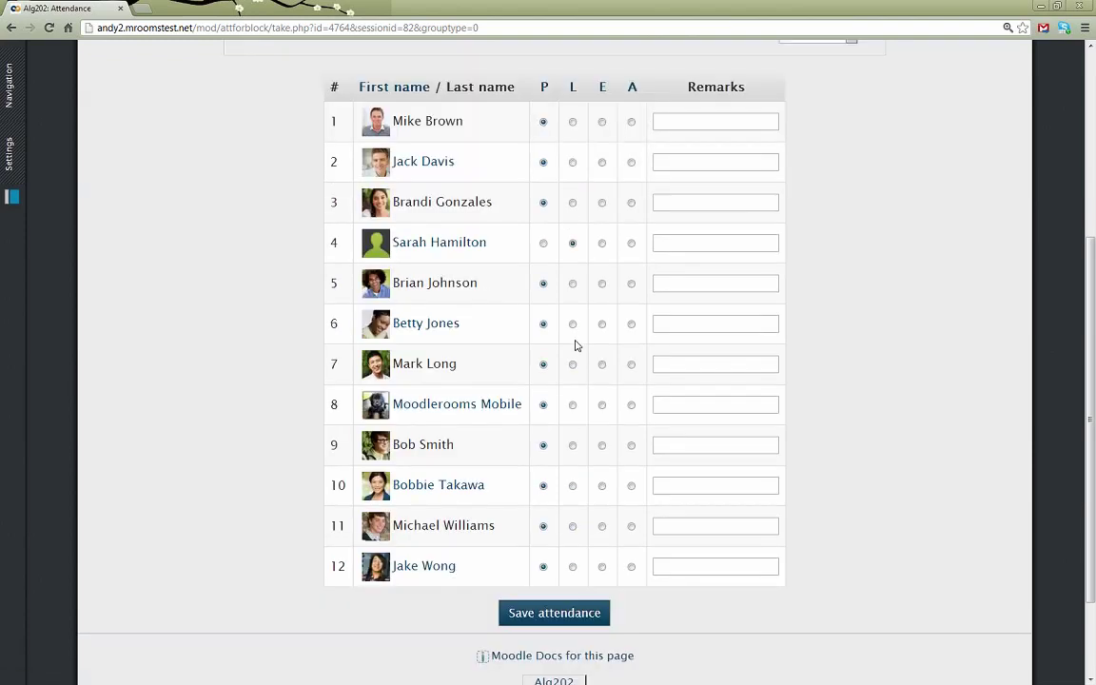
left_click(631, 406)
scroll(643, 565, "down", 2)
left_click(575, 554)
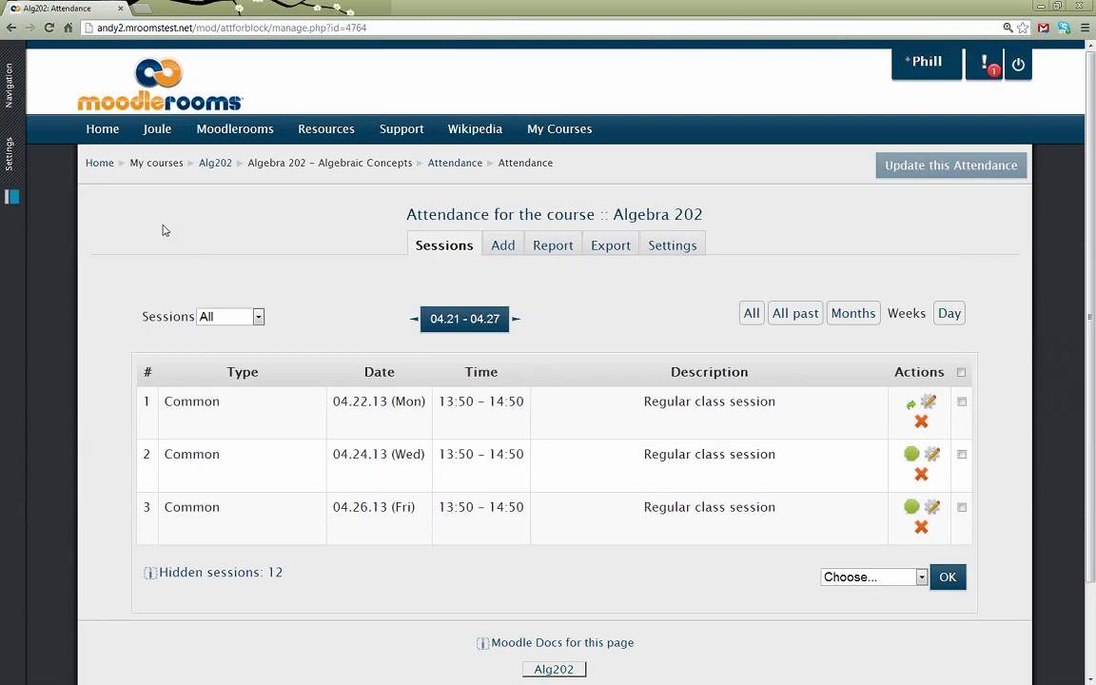
Collapse the attendance administration settings and open joule Reports from the course administration settings of Algebra 202.
left_click(15, 176)
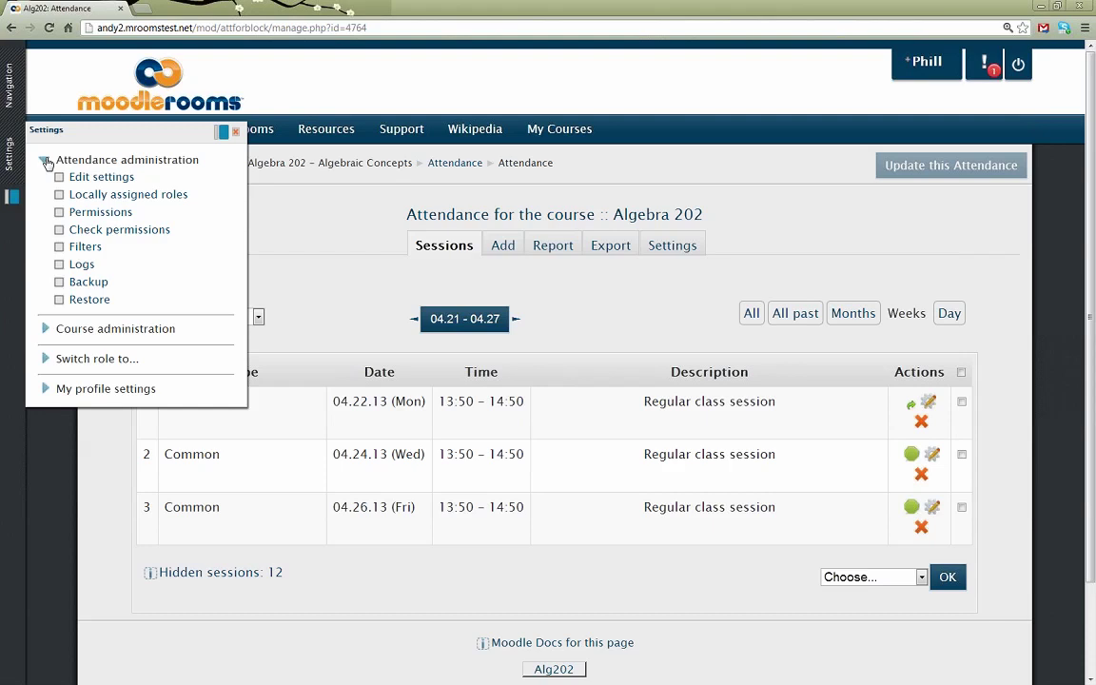
left_click(46, 161)
left_click(46, 190)
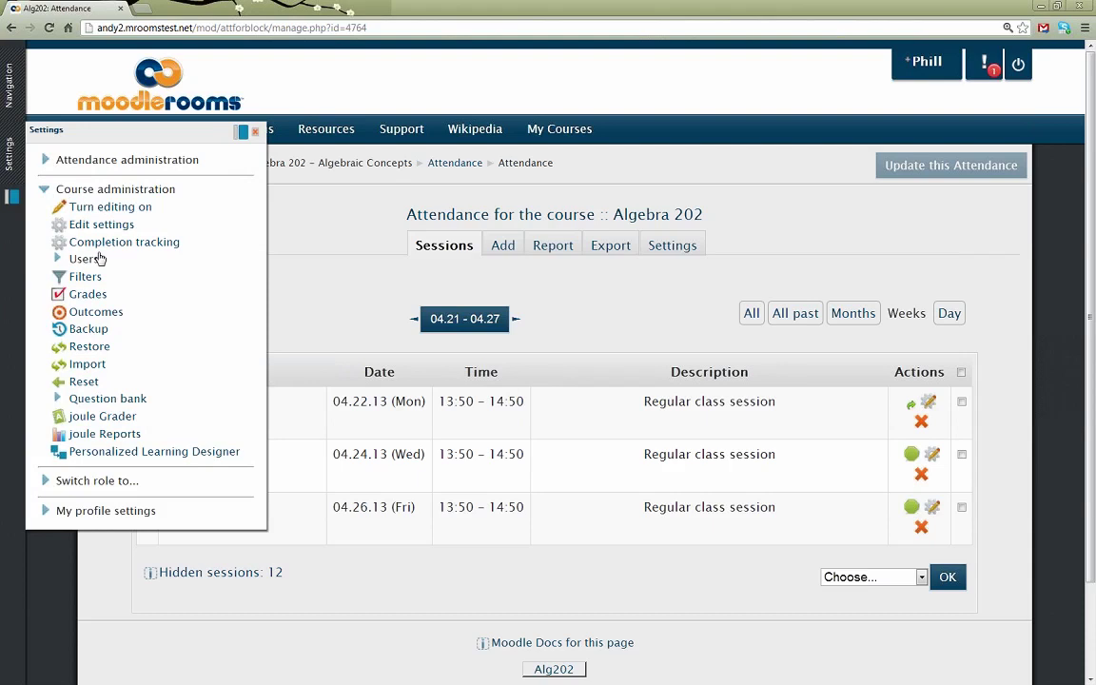
left_click(111, 434)
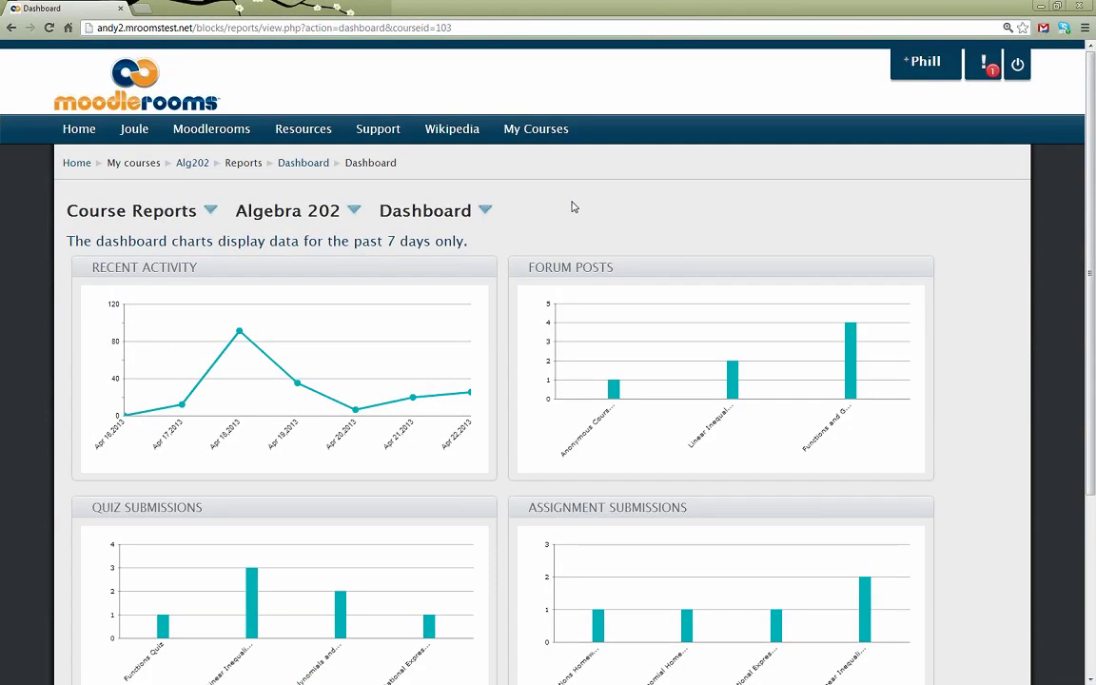
Open the Joule 2 manuals from the page footer, look over the available client manuals, and return to the reports dashboard.
scroll(572, 206, "down", 1)
scroll(571, 206, "down", 3)
left_click(98, 589)
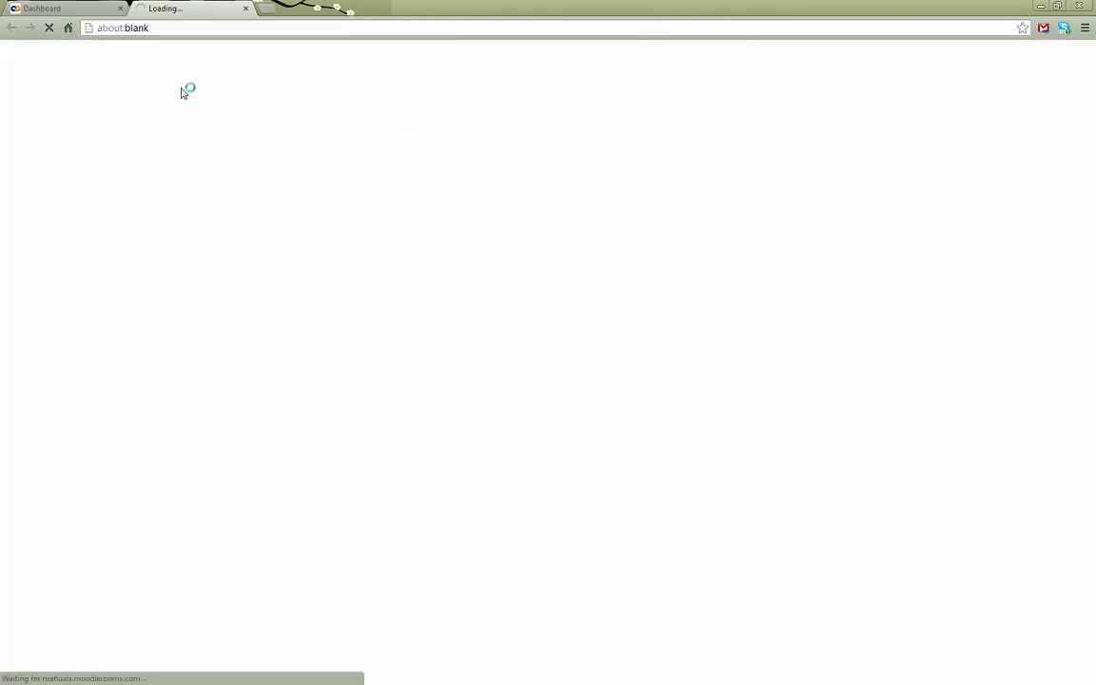
left_click(73, 13)
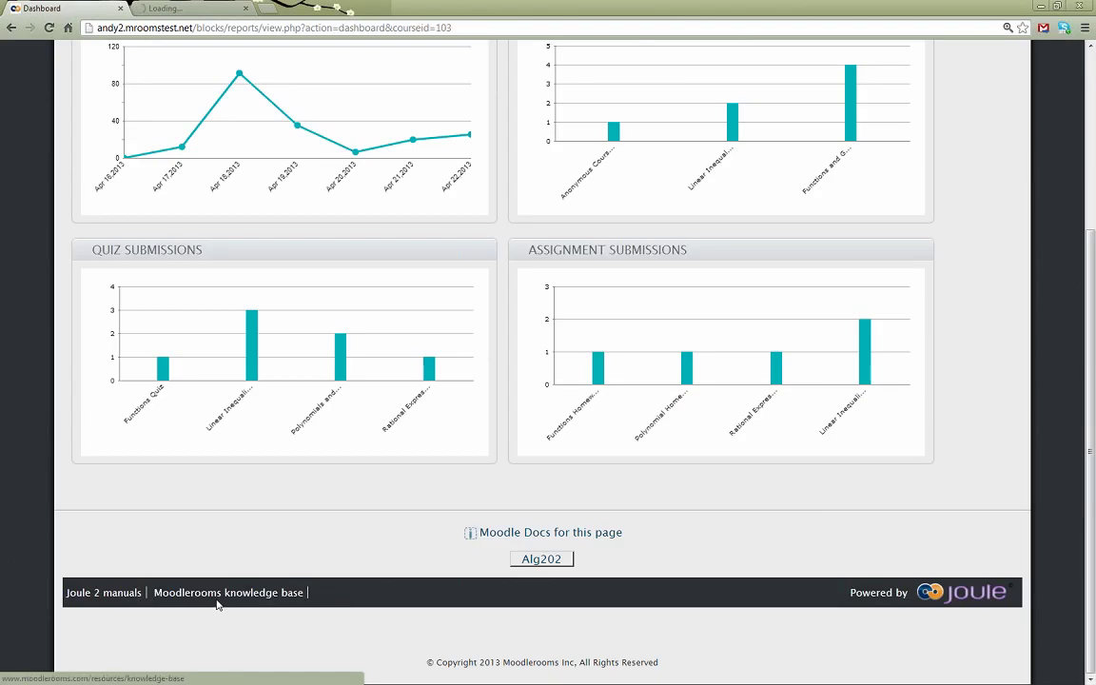
left_click(193, 12)
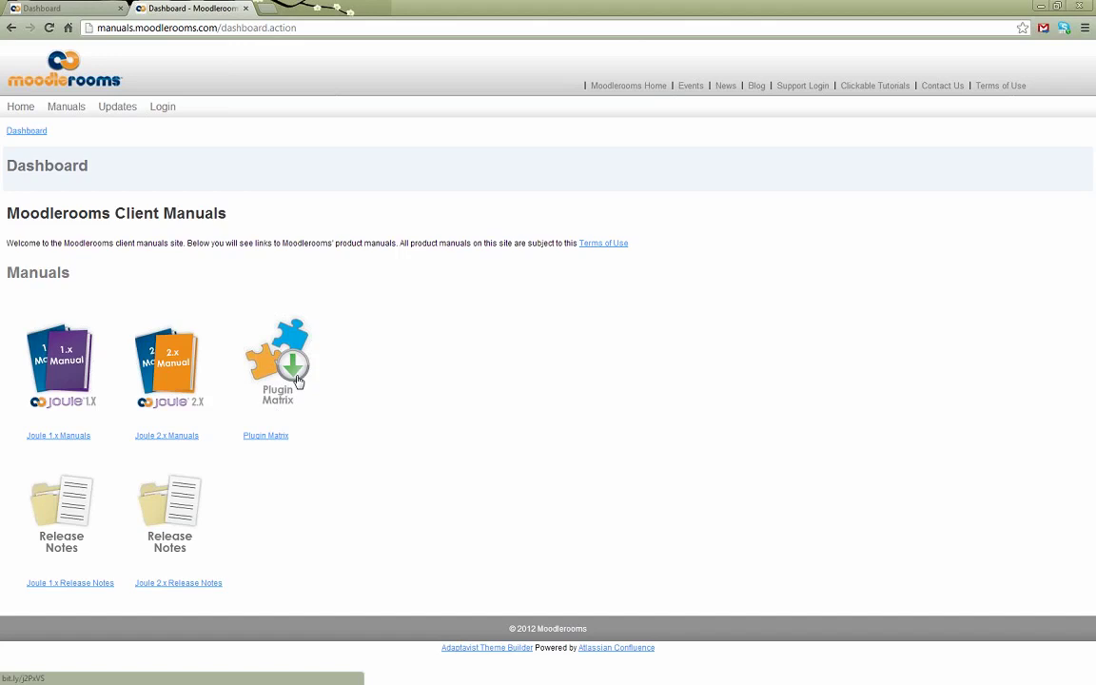
left_click(54, 12)
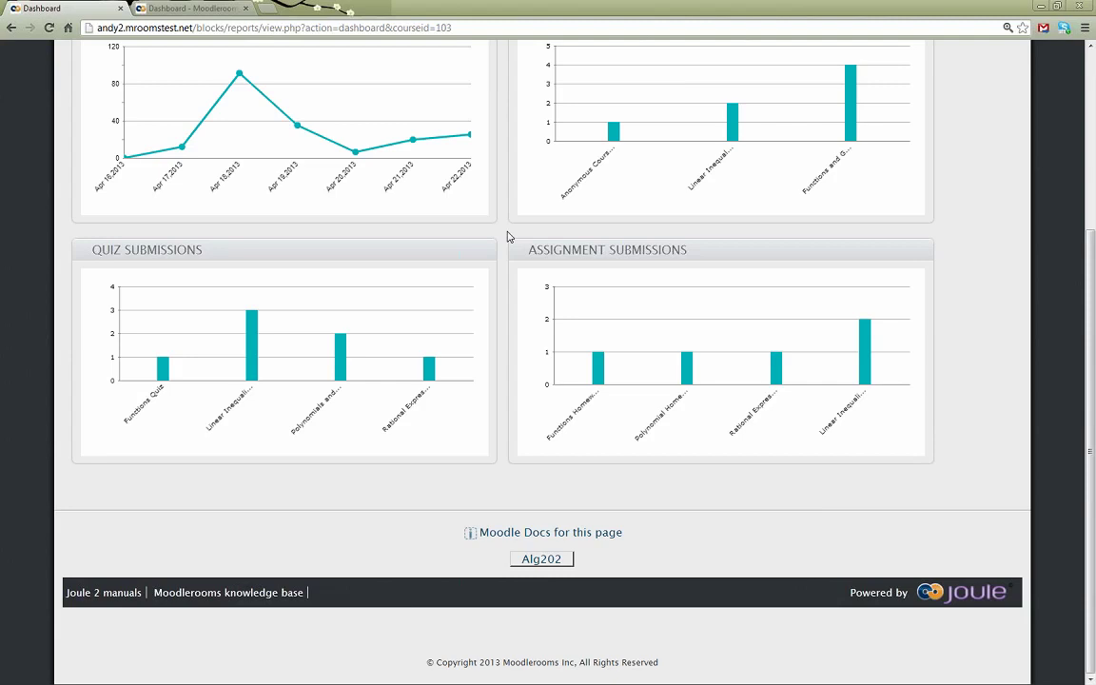
Look over the dashboard charts and open the Roster course report for Algebra 202.
scroll(508, 237, "up", 1)
scroll(504, 190, "up", 1)
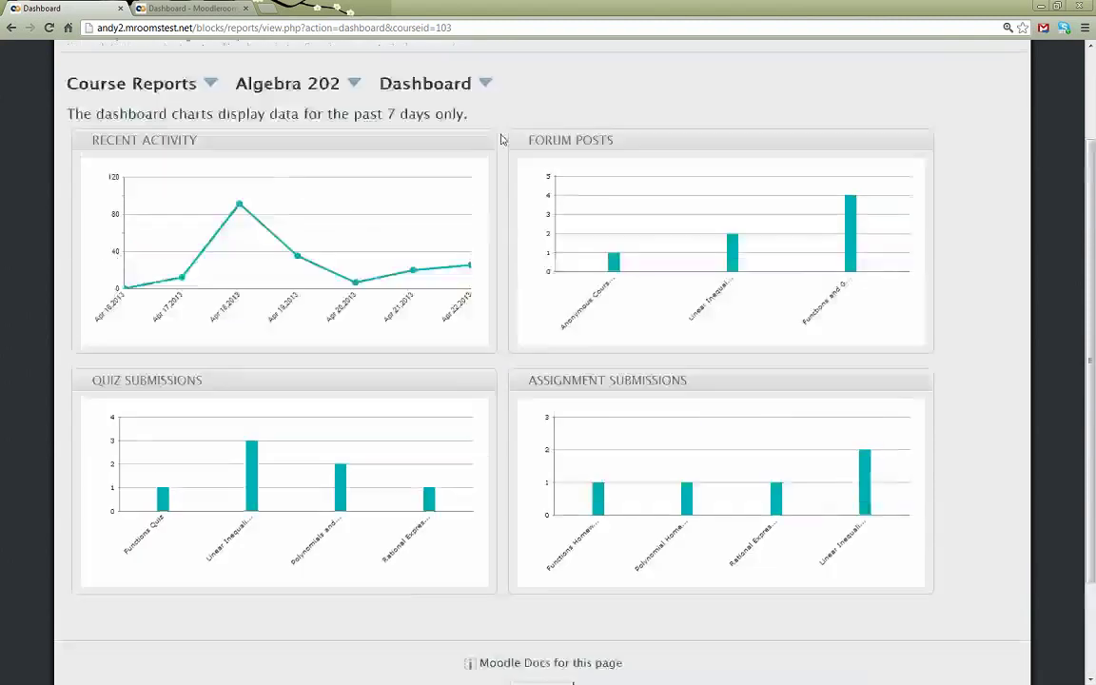
scroll(494, 157, "up", 1)
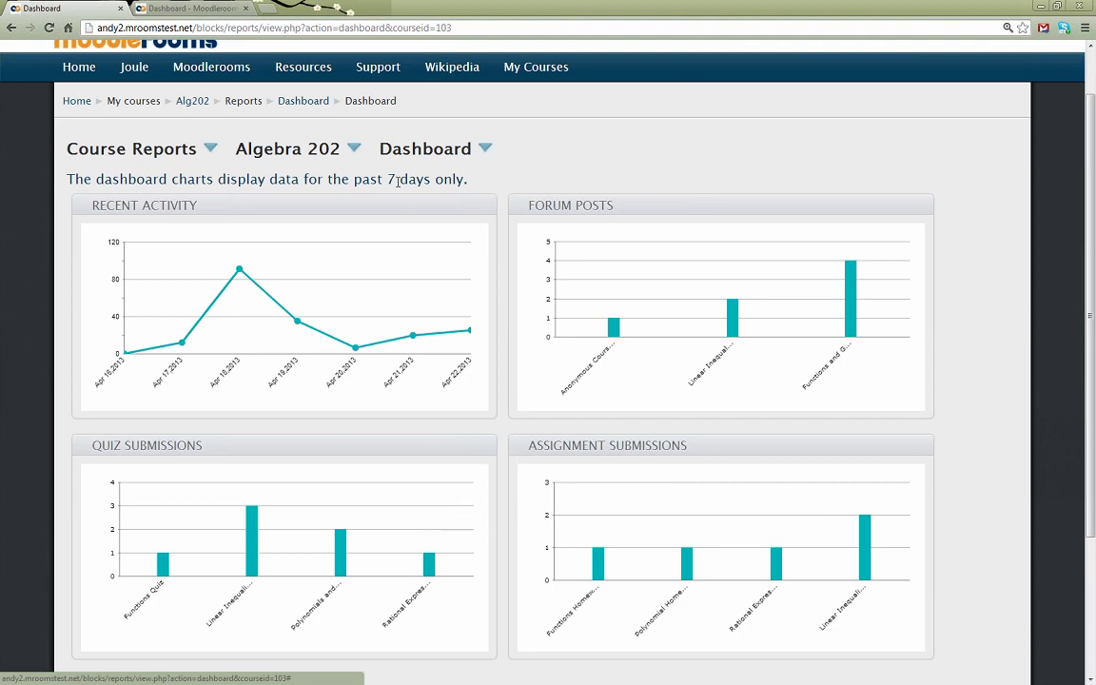
left_click(485, 150)
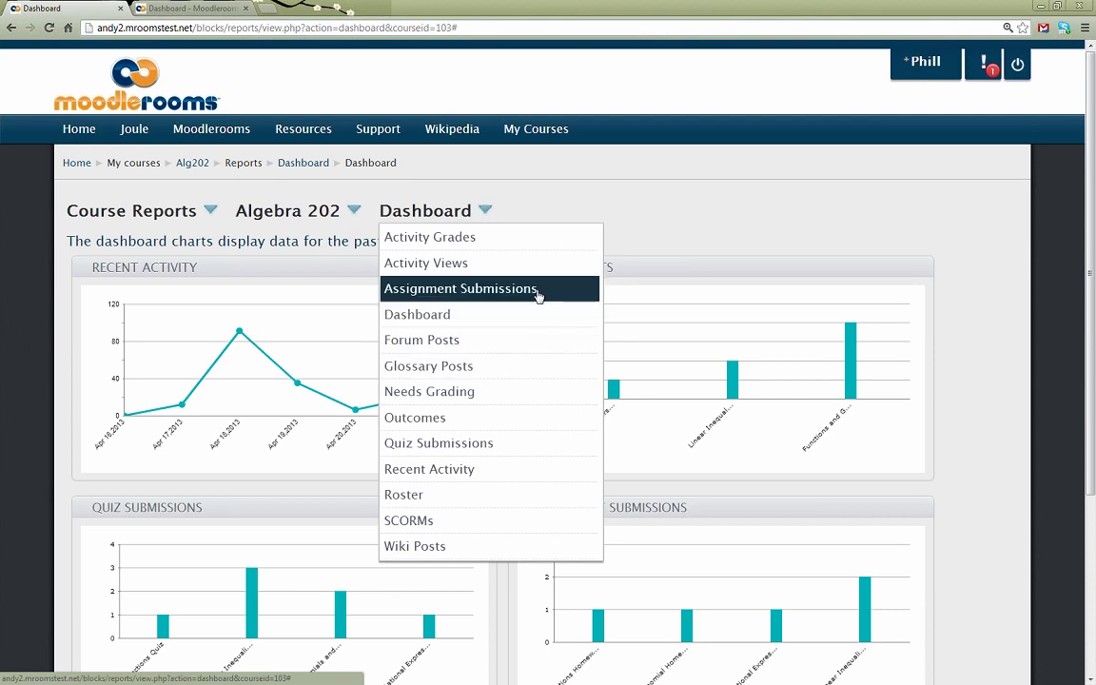
left_click(516, 495)
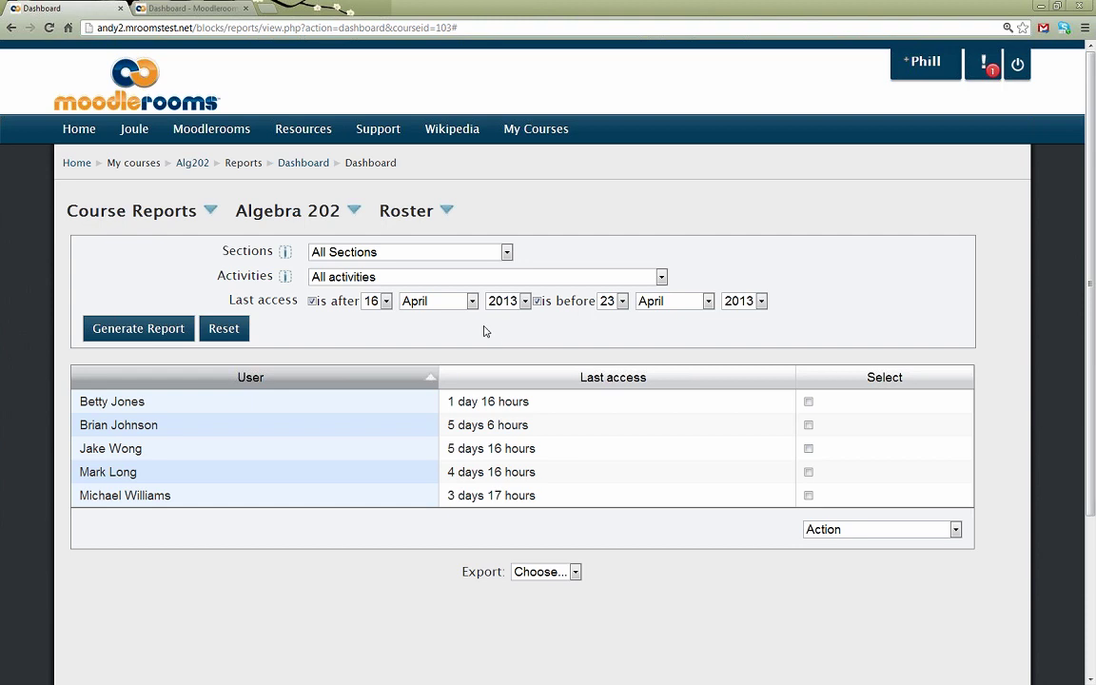
Open the Needs Grading course report and look through its ungraded activities.
left_click(446, 211)
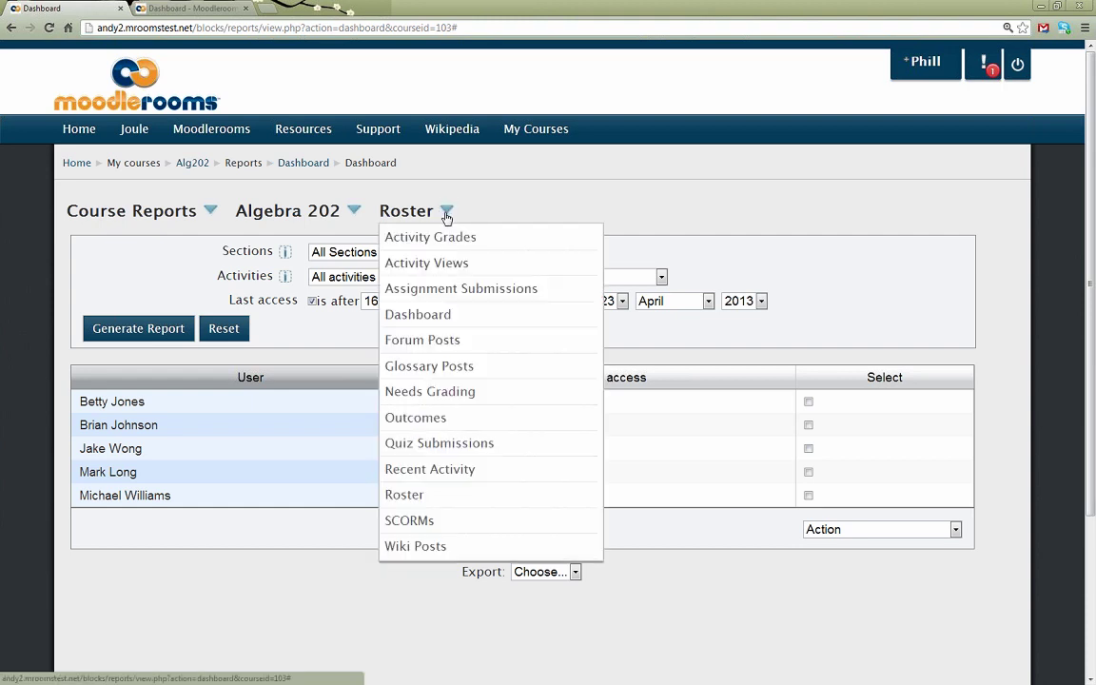
left_click(464, 392)
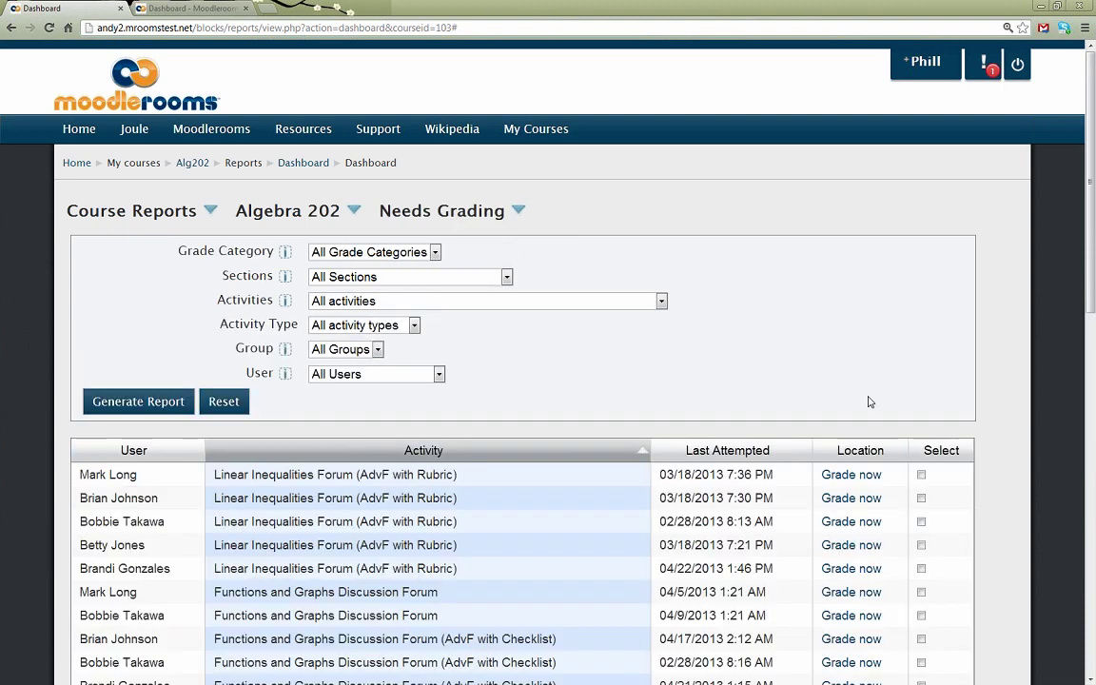
scroll(868, 401, "down", 1)
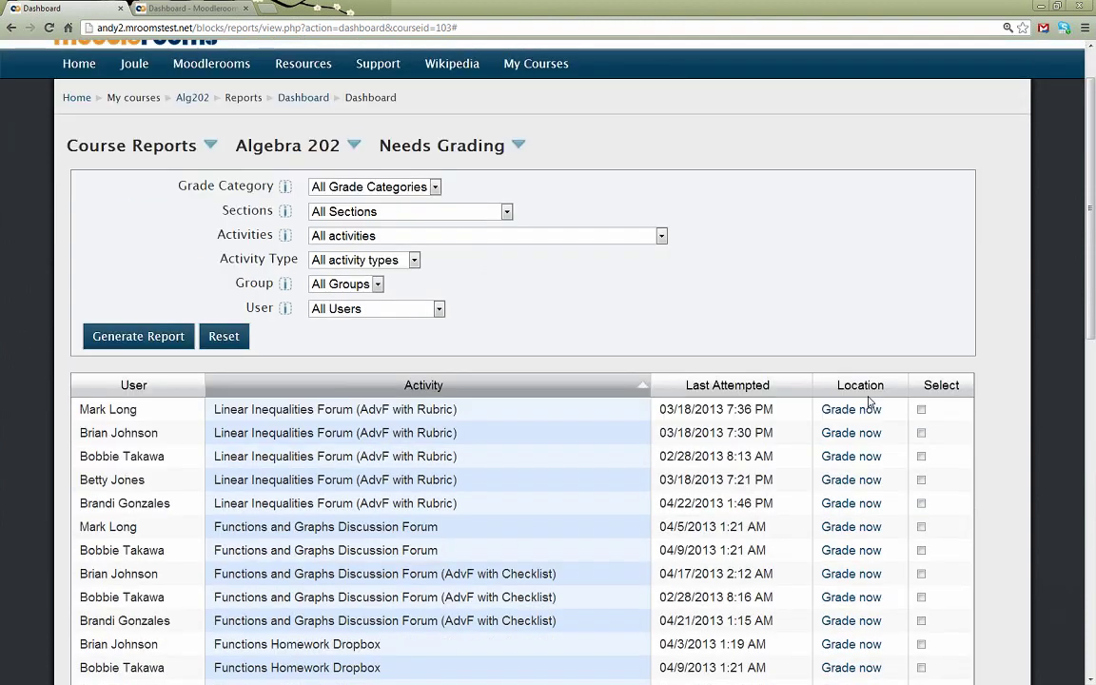
scroll(868, 401, "down", 1)
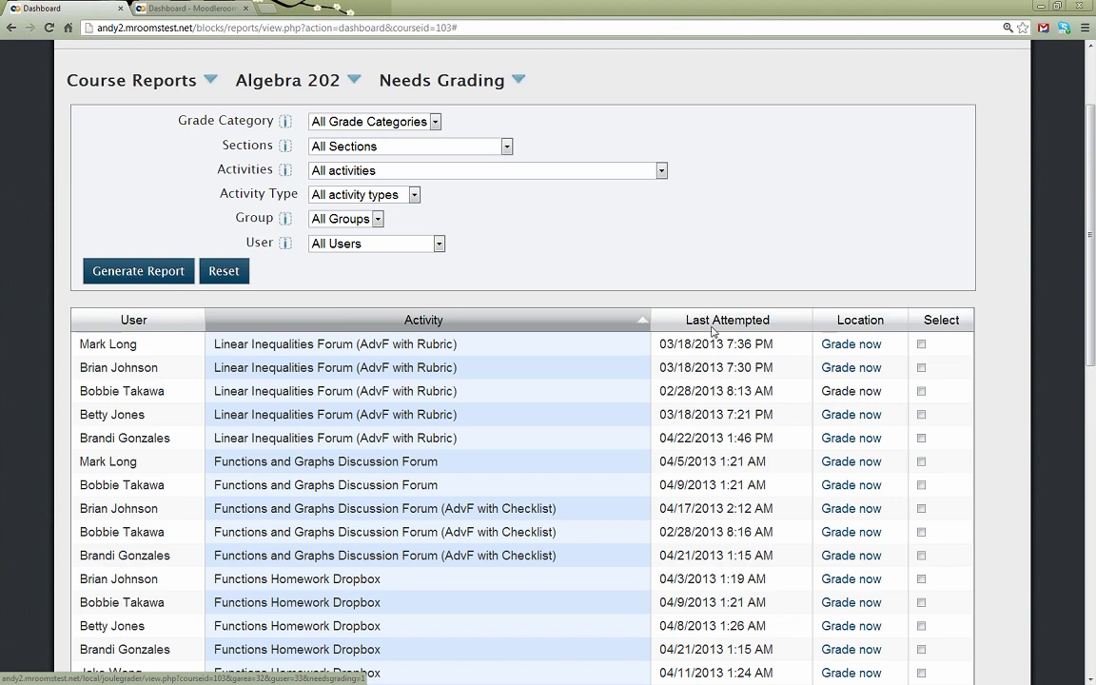
scroll(628, 257, "up", 1)
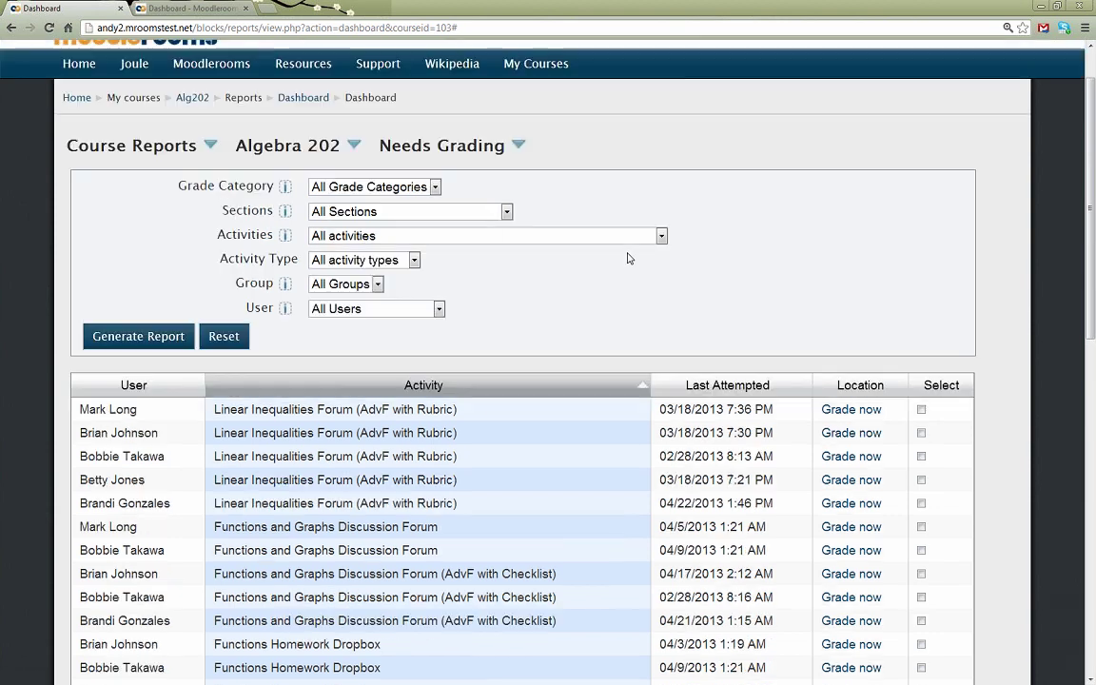
Check the section and activity filter choices, filter the Needs Grading report to the Quiz activity type, and generate it.
left_click(436, 212)
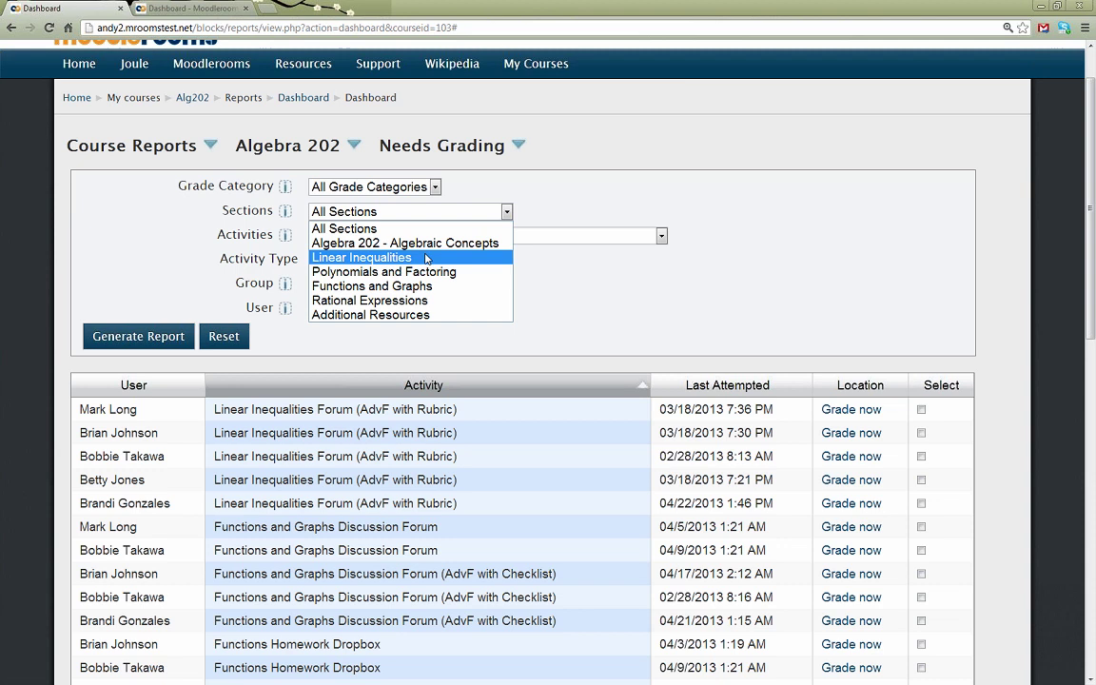
left_click(571, 265)
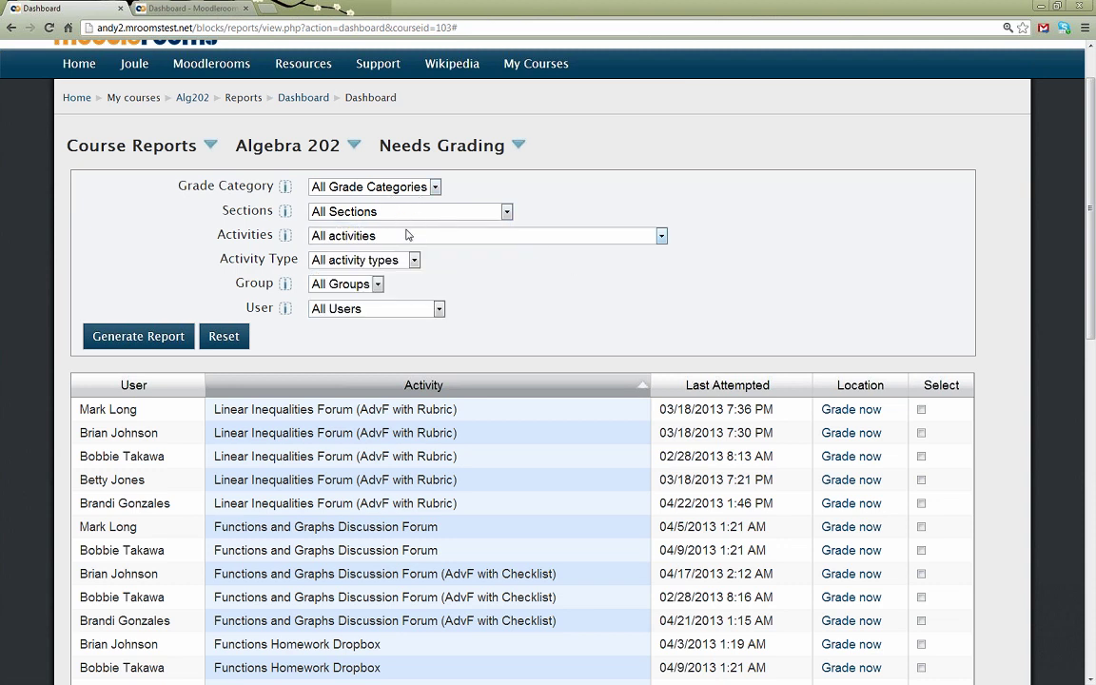
left_click(433, 243)
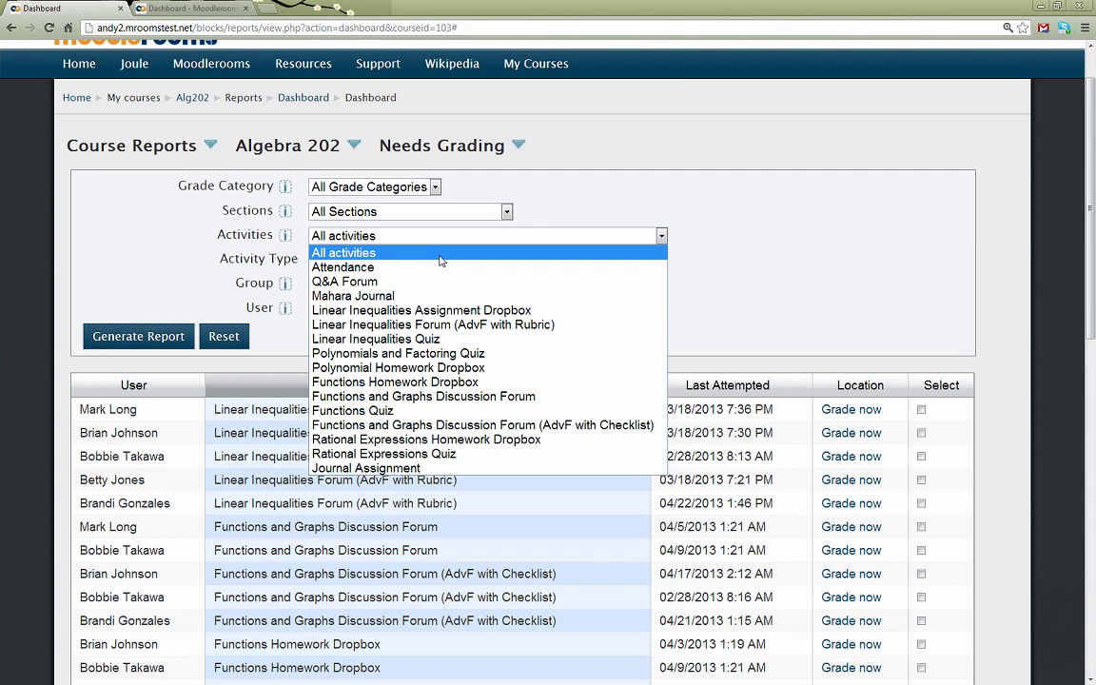
left_click(630, 259)
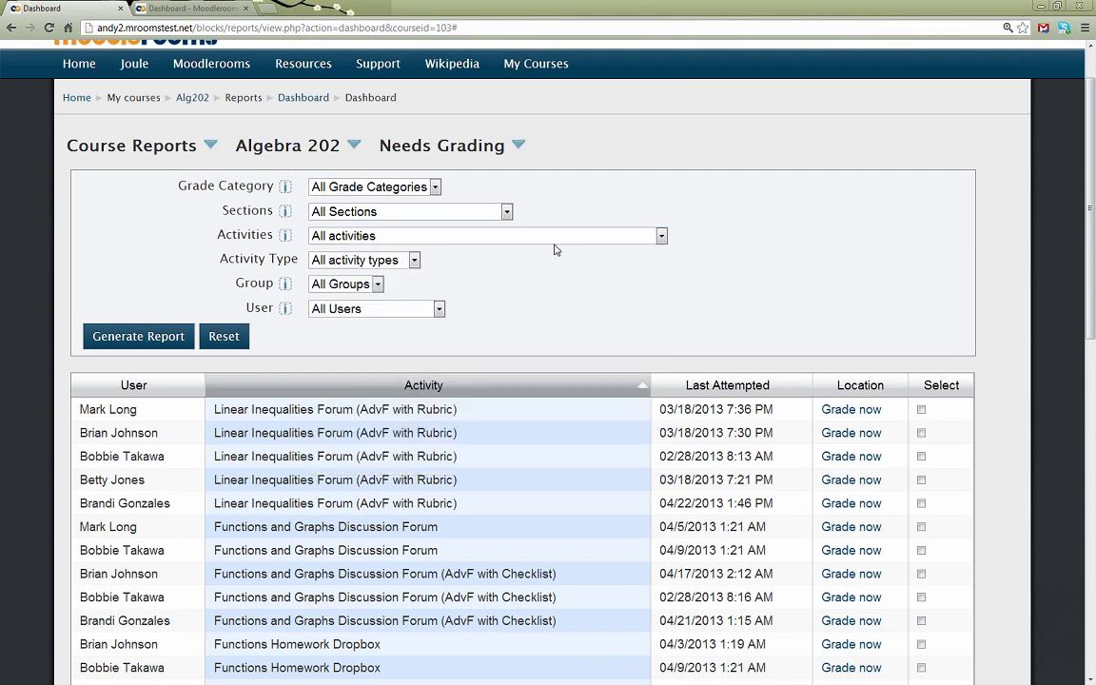
left_click(414, 260)
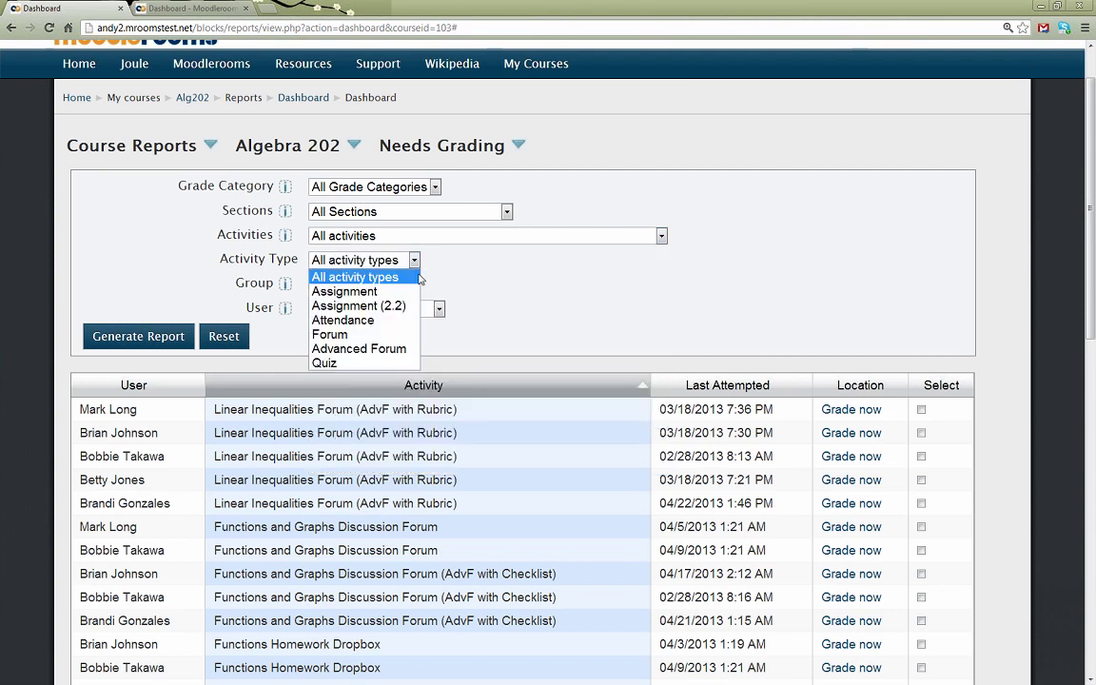
left_click(397, 364)
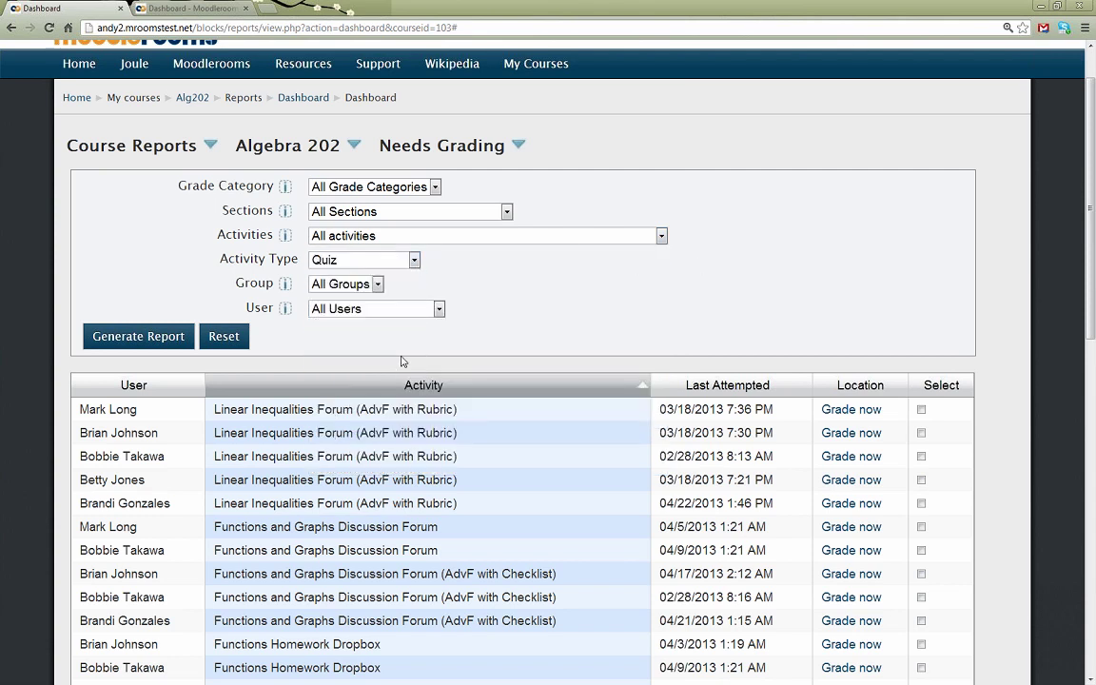
left_click(167, 339)
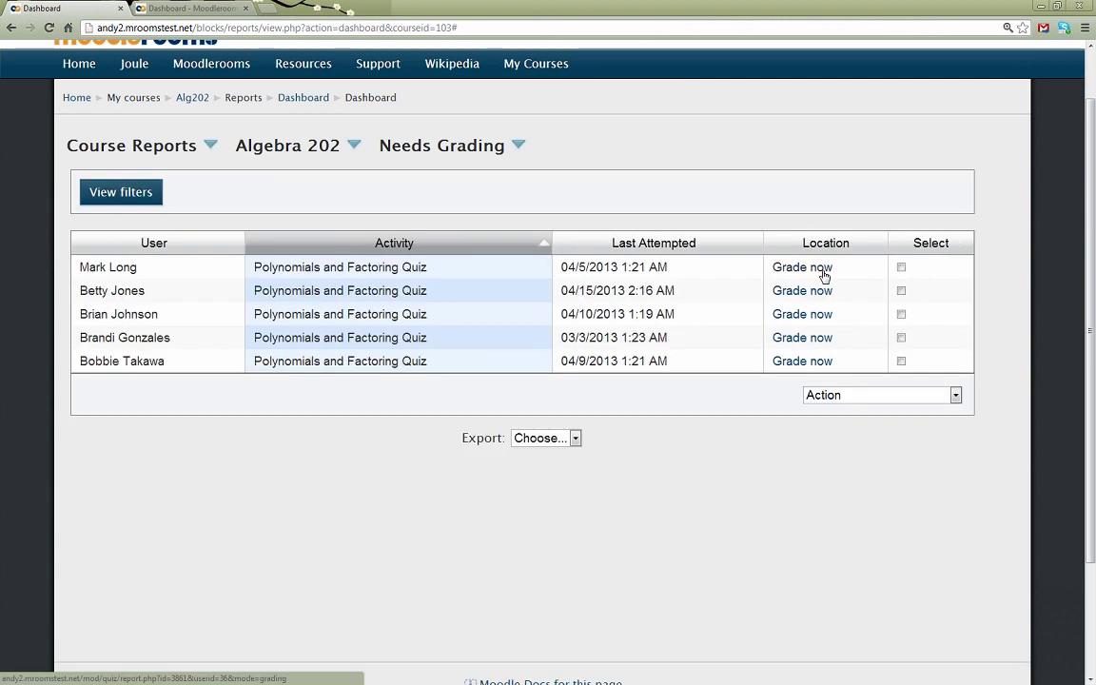
Switch from Course Reports to Exception Reports and open the Assignment Submissions report for Algebra 202.
left_click(518, 146)
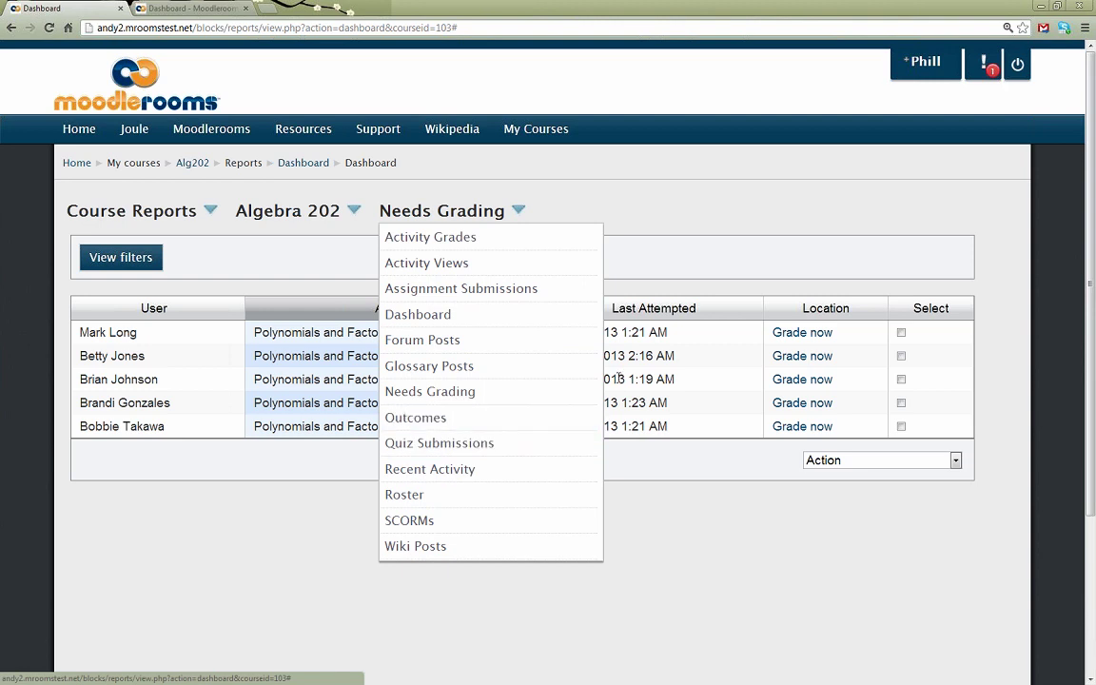
left_click(518, 213)
left_click(209, 212)
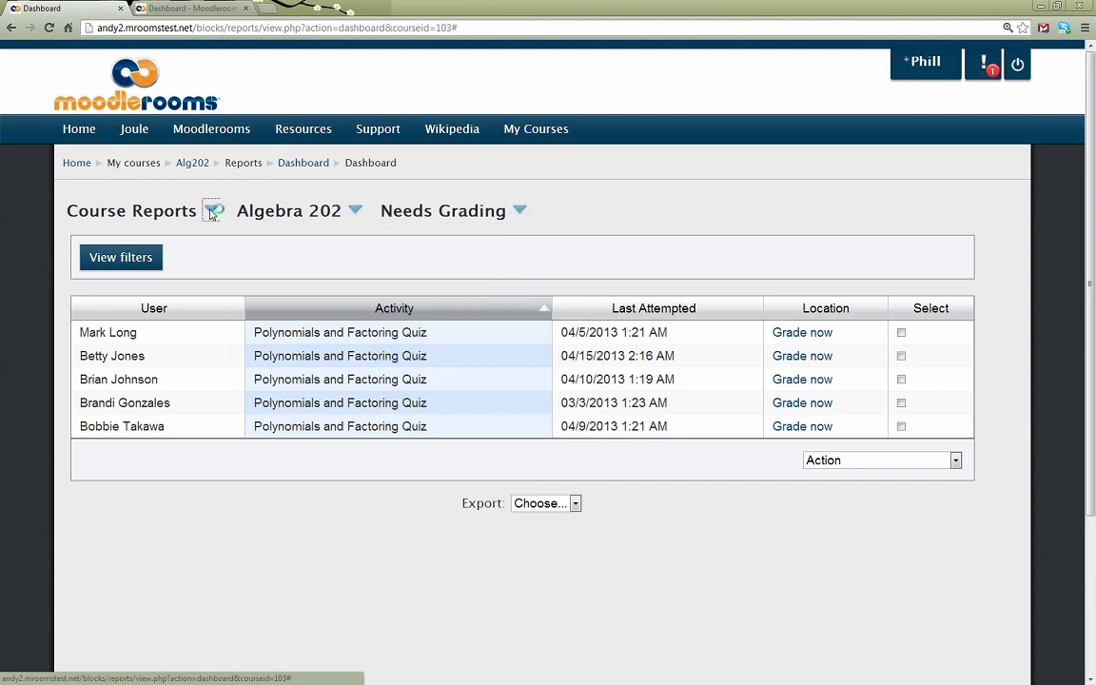
left_click(202, 289)
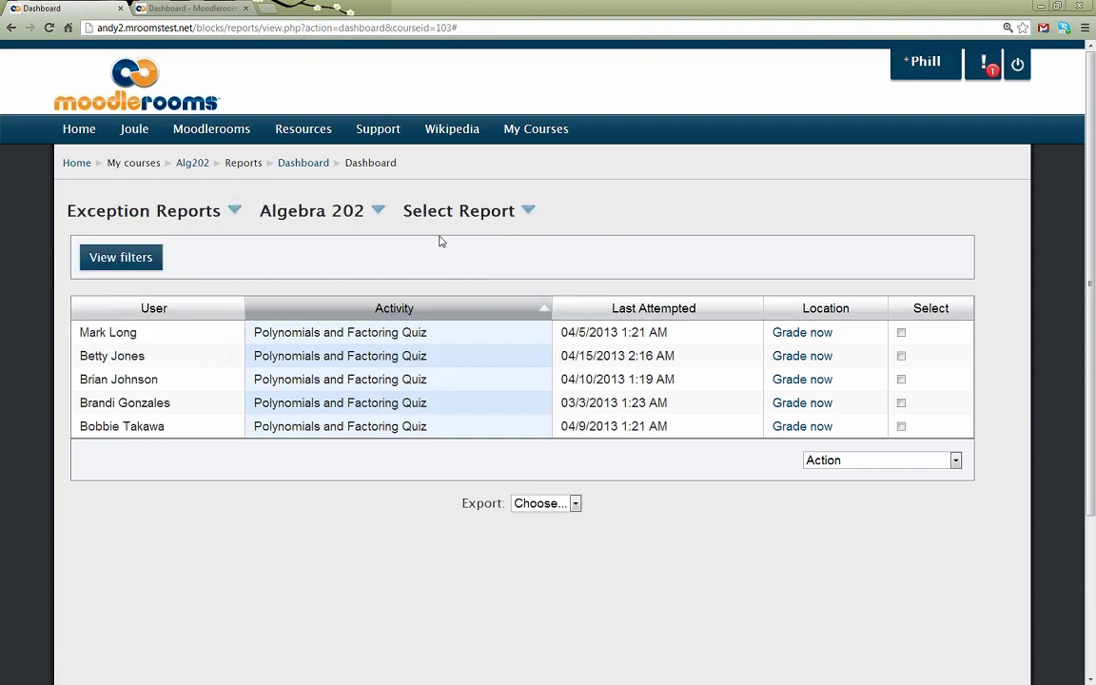
left_click(528, 213)
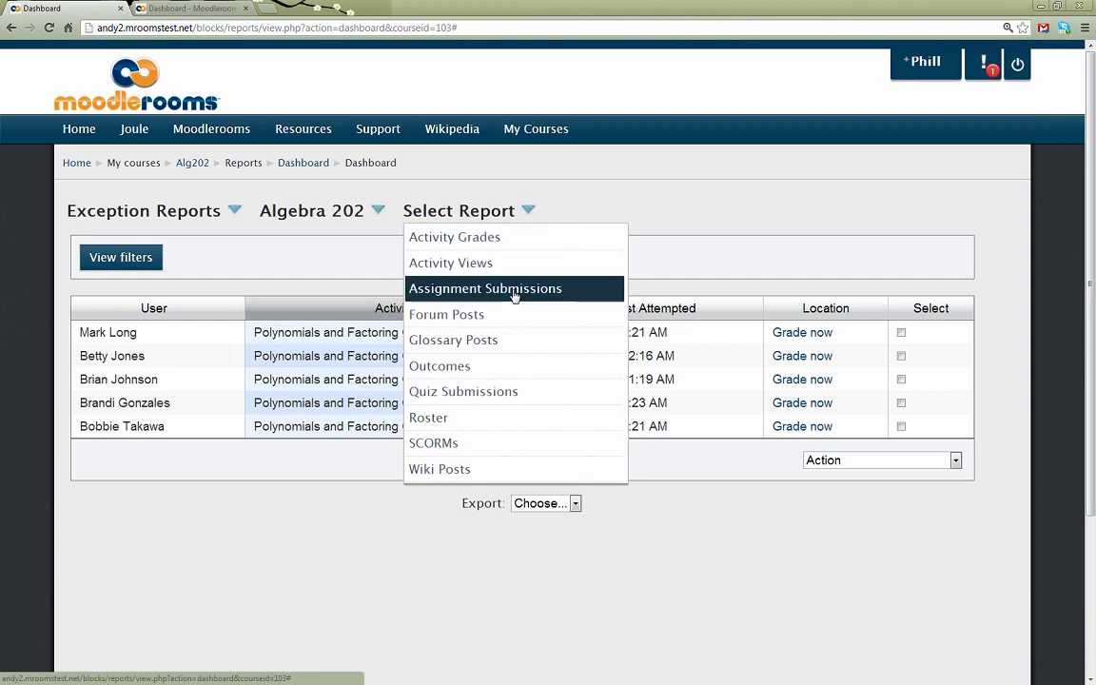
left_click(511, 288)
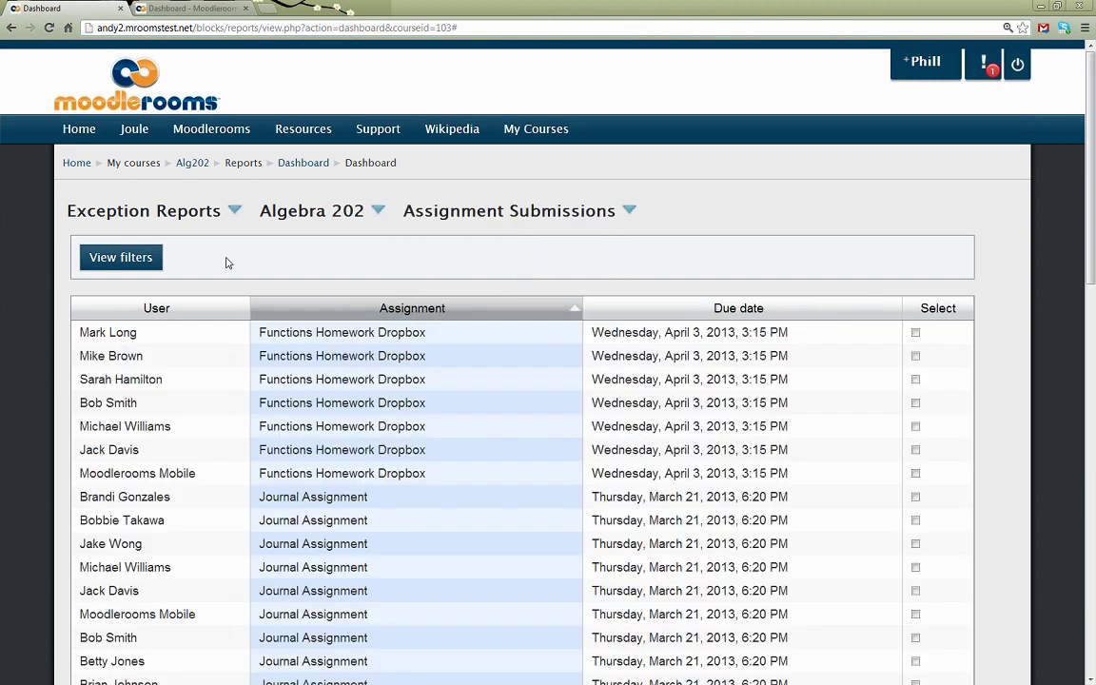
Filter the Assignment Submissions exception report to the Linear Inequalities Assignment Dropbox and generate it.
left_click(97, 259)
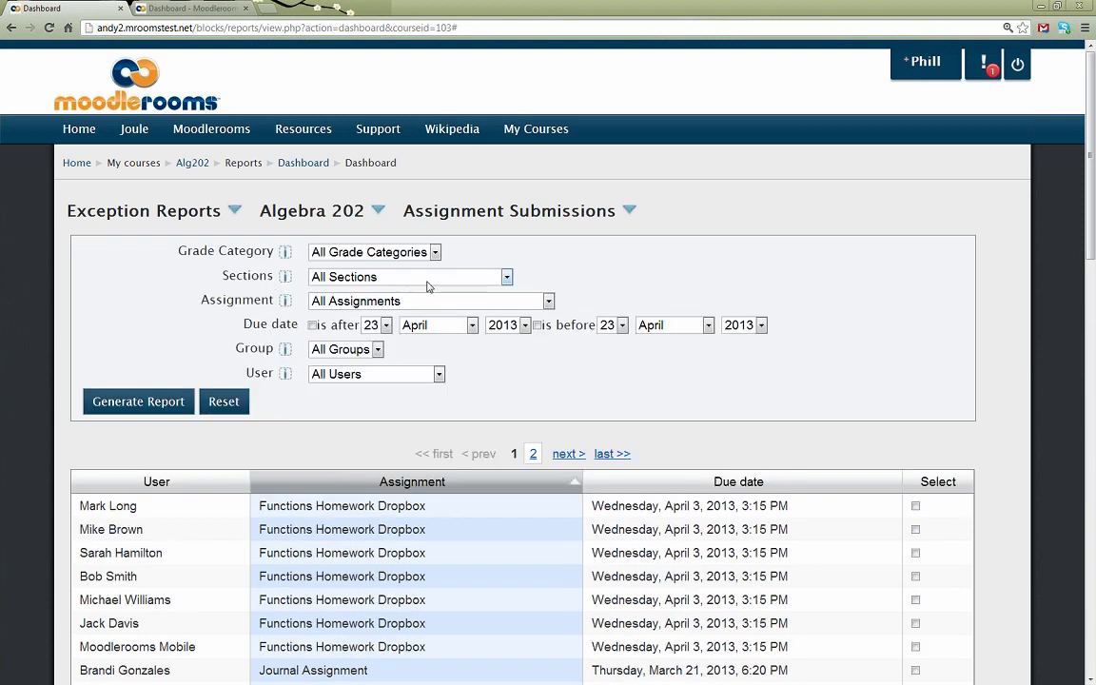
left_click(427, 302)
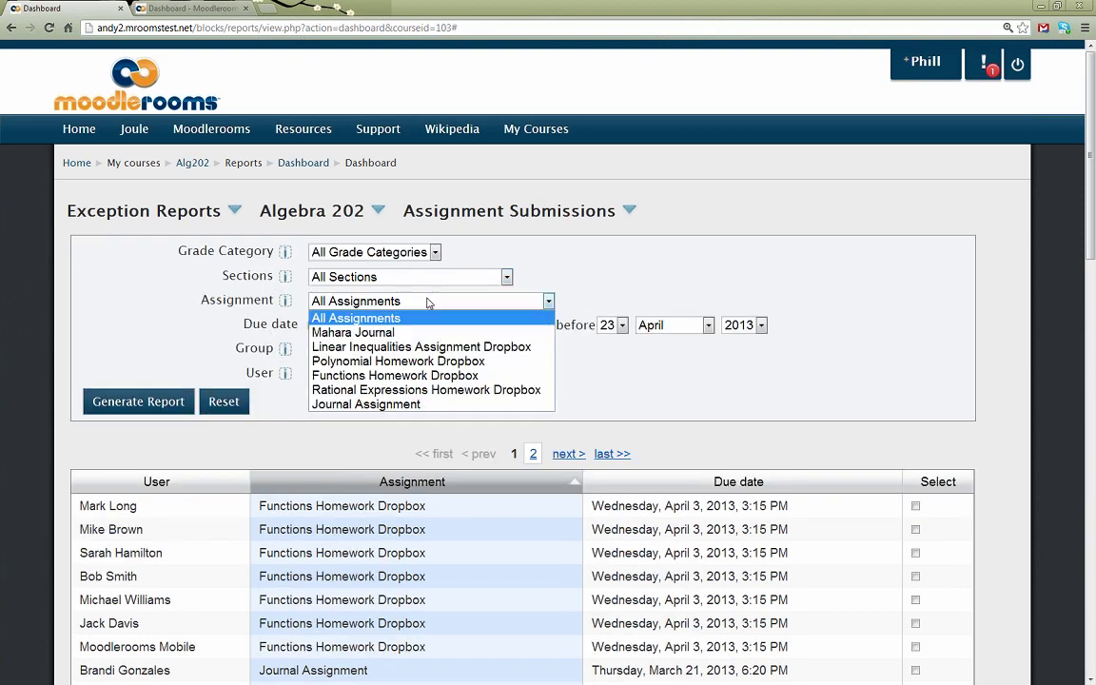
left_click(419, 350)
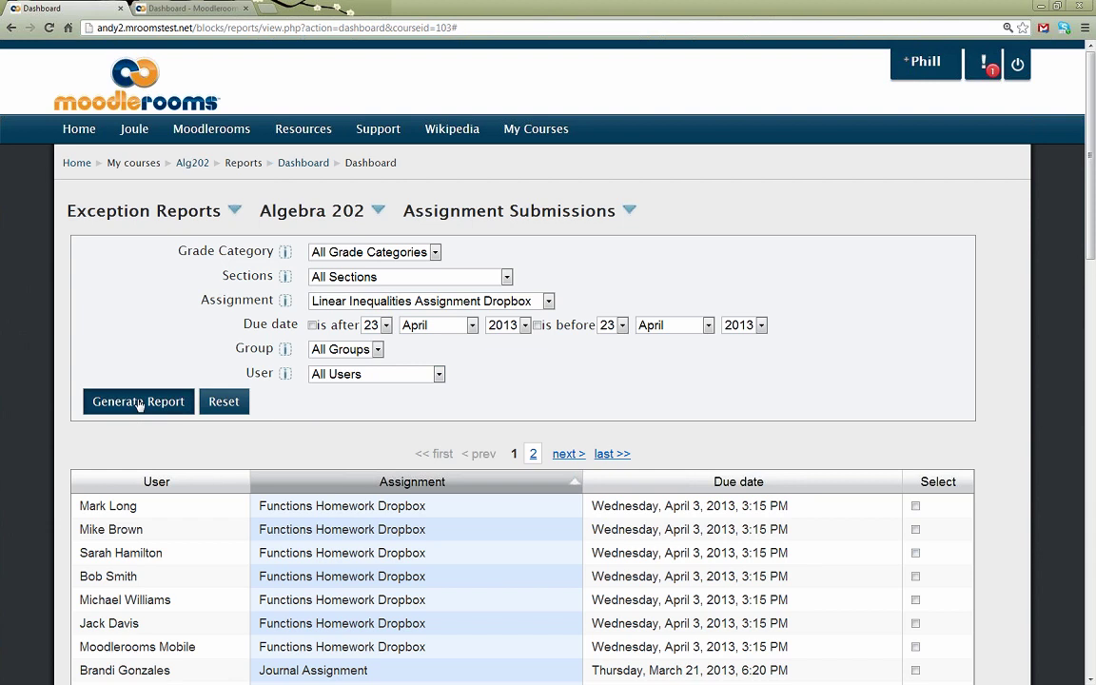
left_click(139, 403)
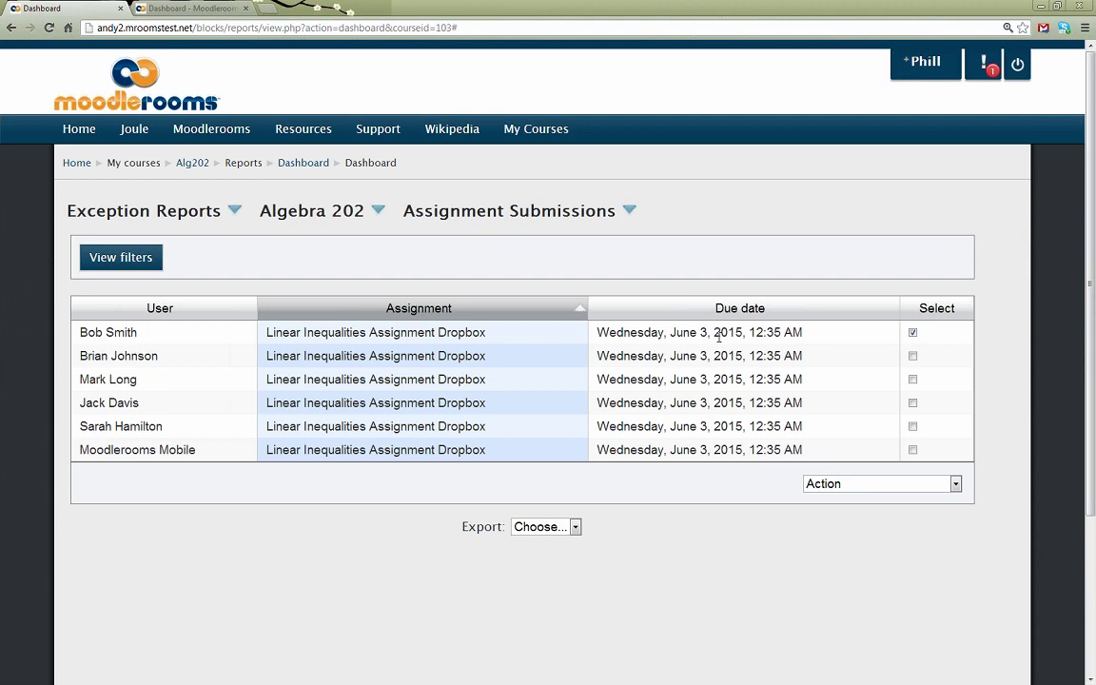
Select all the listed students, open the form for sending them a message, and close it without sending.
left_click(912, 355)
left_click(912, 379)
left_click(912, 402)
left_click(912, 426)
left_click(912, 450)
left_click(914, 485)
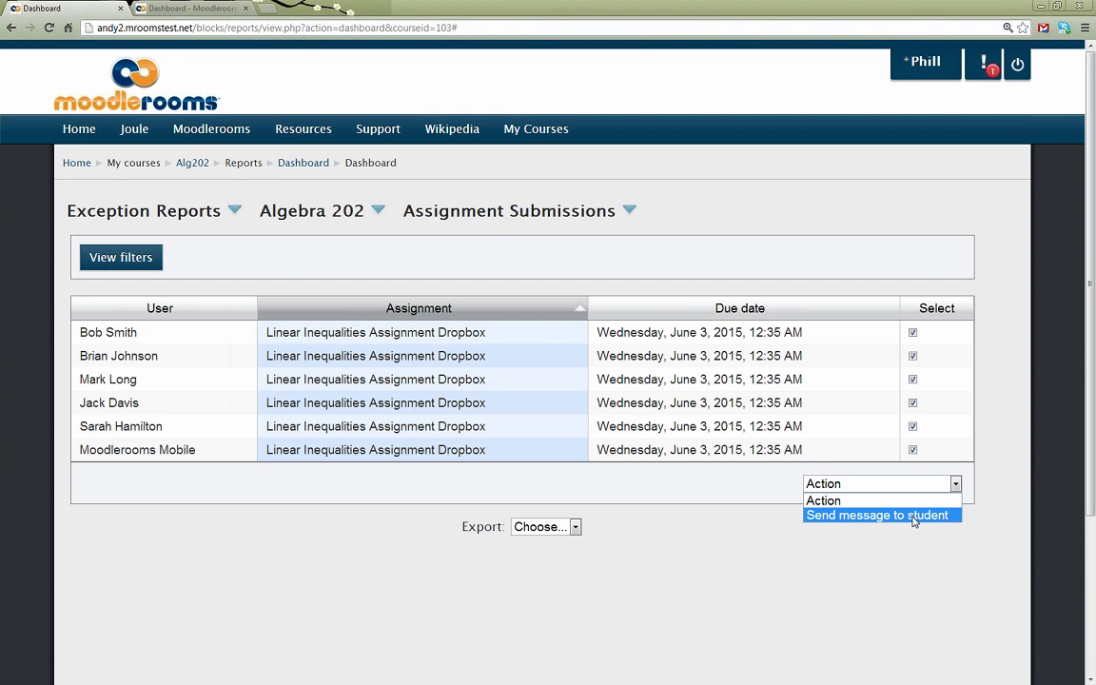
left_click(912, 515)
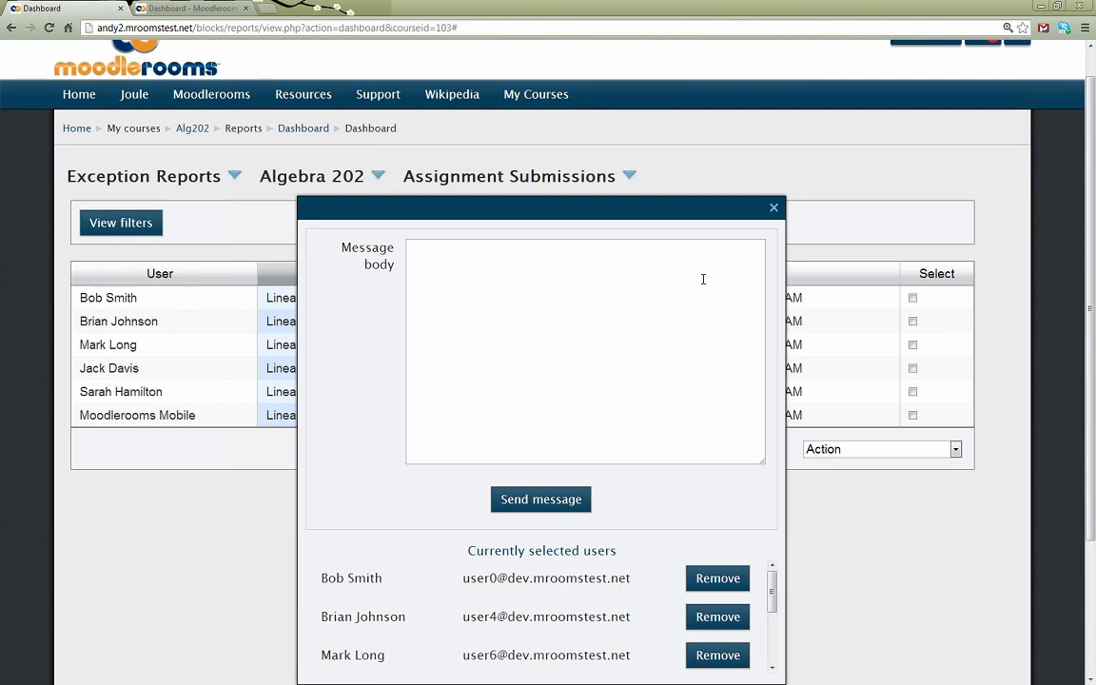
left_click(774, 209)
left_click(803, 217)
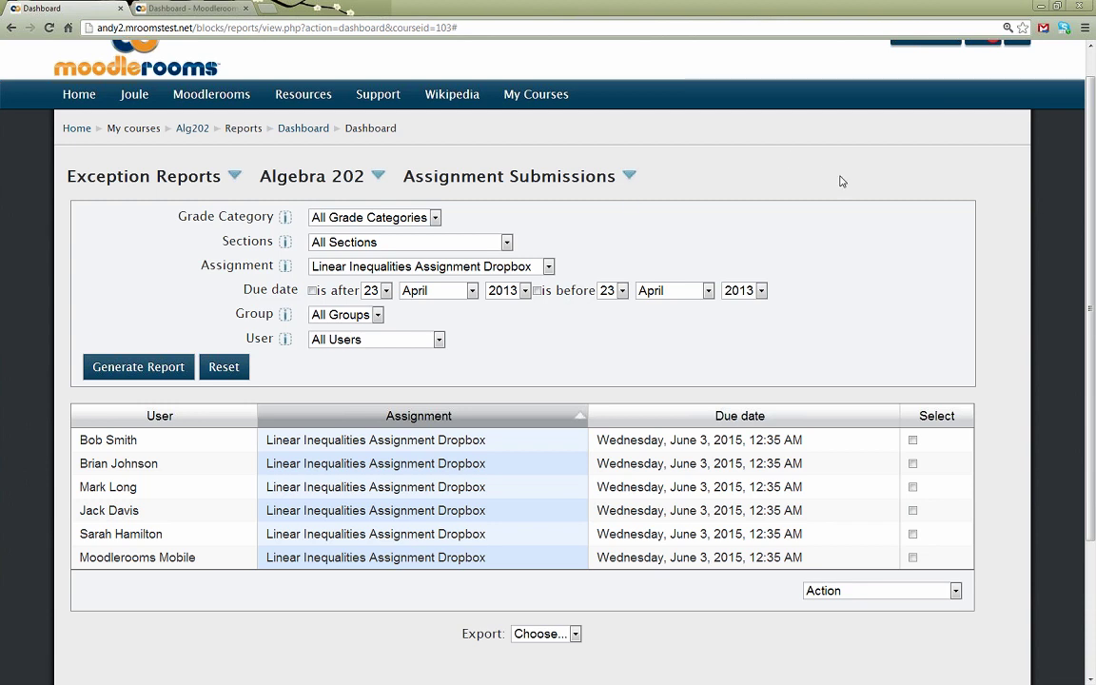
Open the Roster exception report for Algebra 202.
left_click(628, 181)
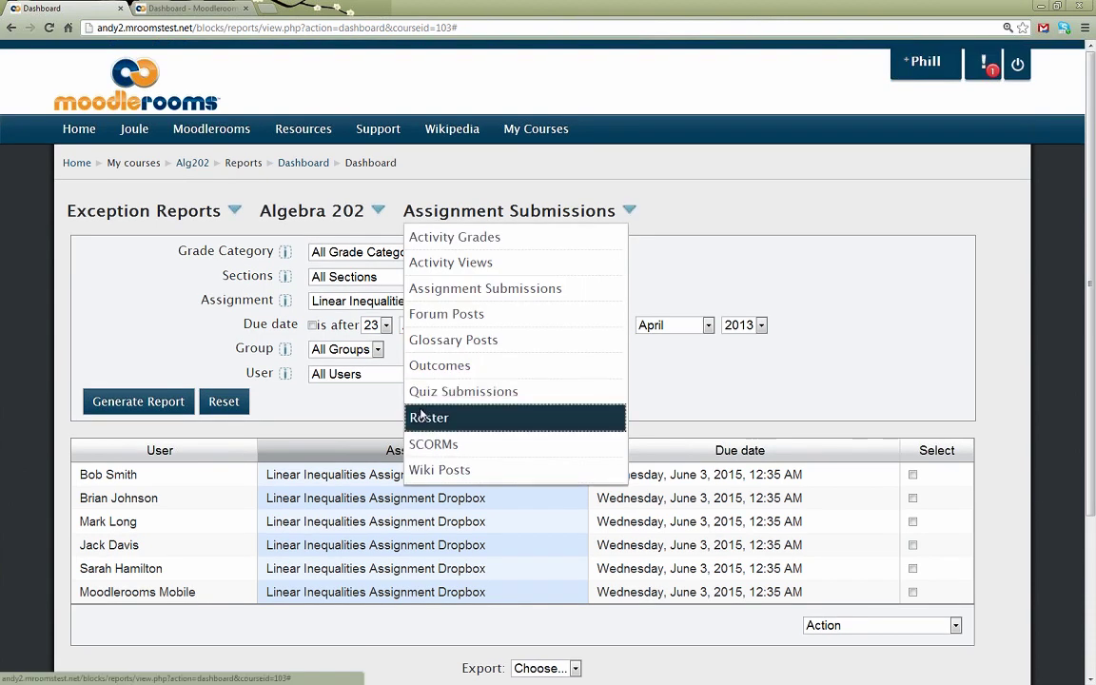
left_click(425, 415)
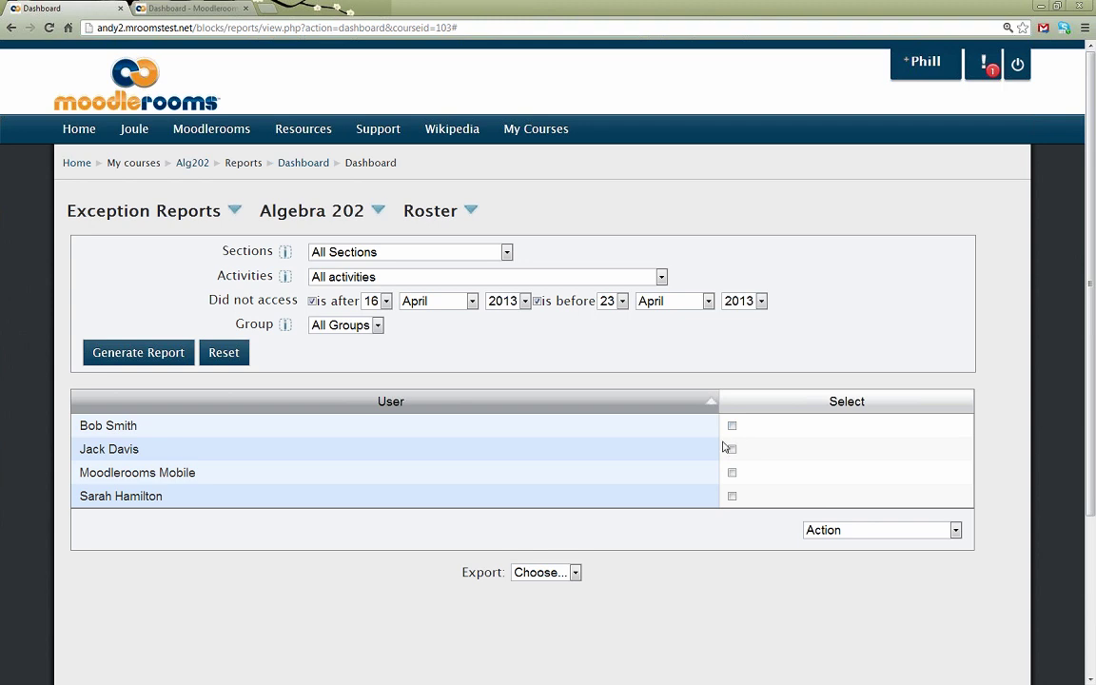
Switch from Exception Reports to Comparison Reports and review the Activities Comparison report for Algebra 202.
left_click(232, 207)
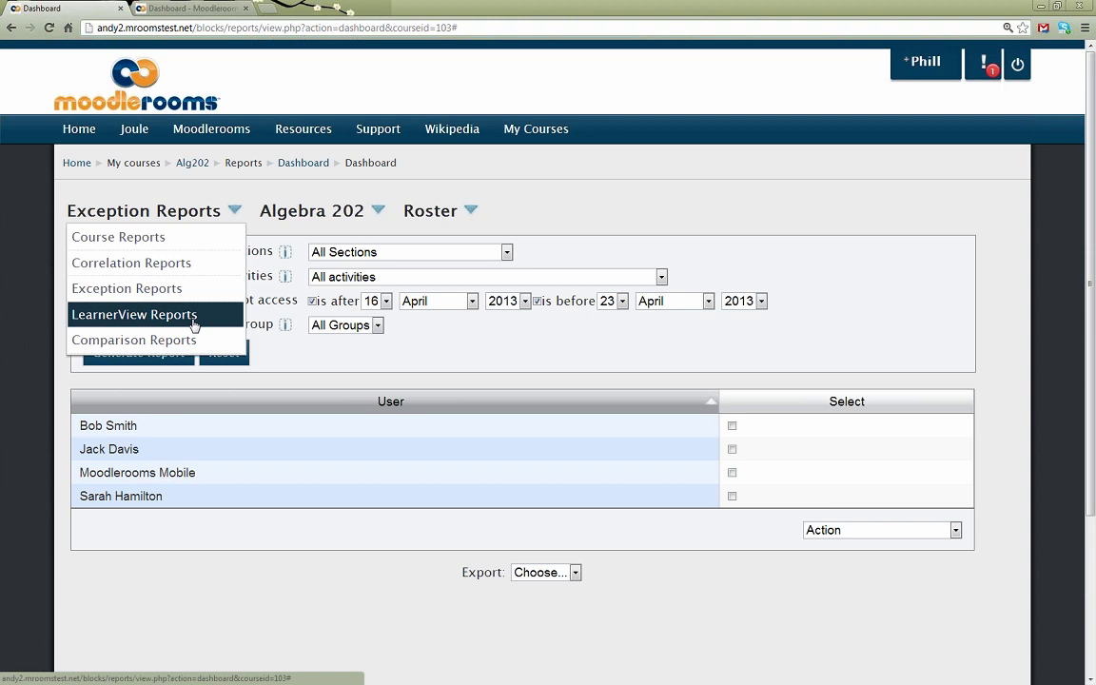
left_click(139, 342)
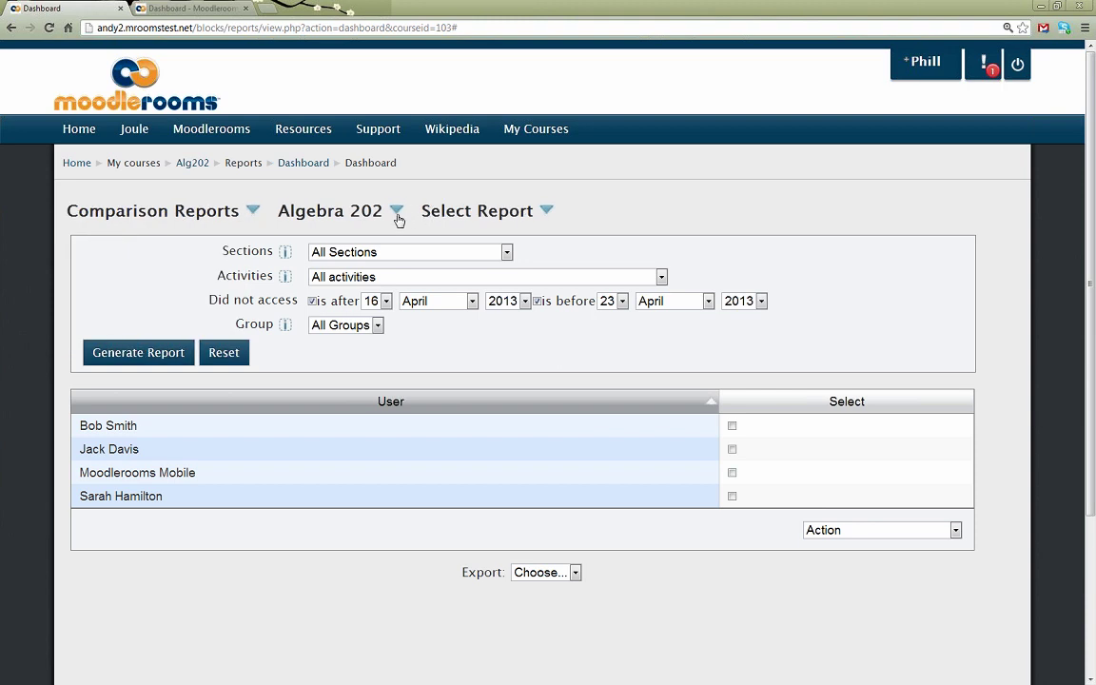
left_click(494, 211)
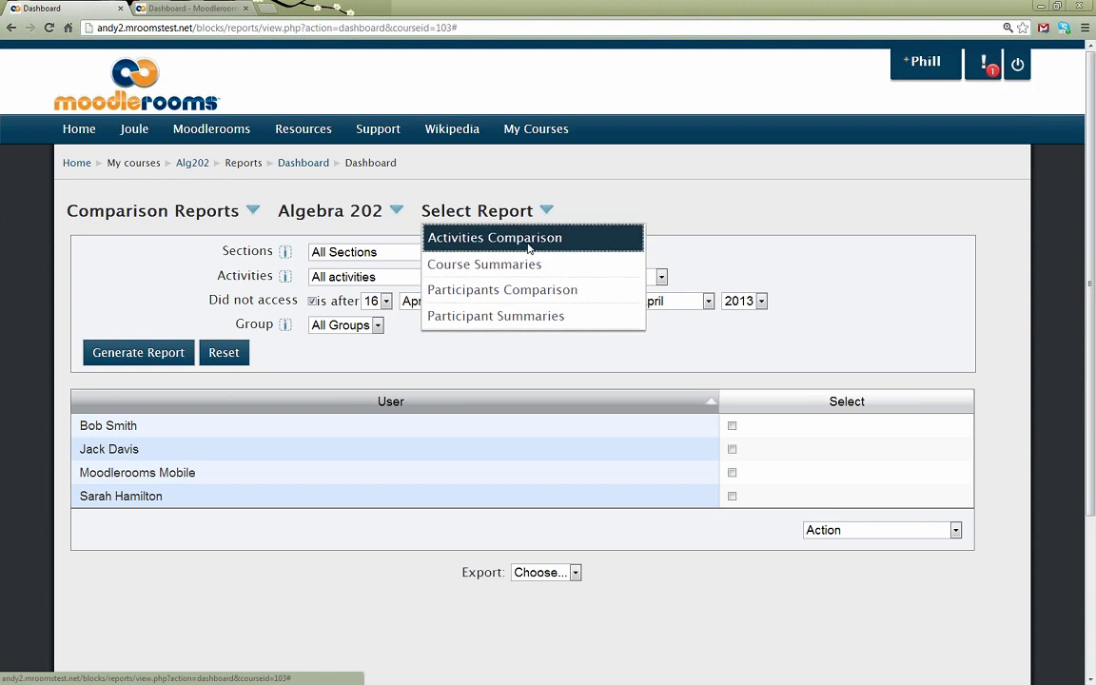
left_click(490, 237)
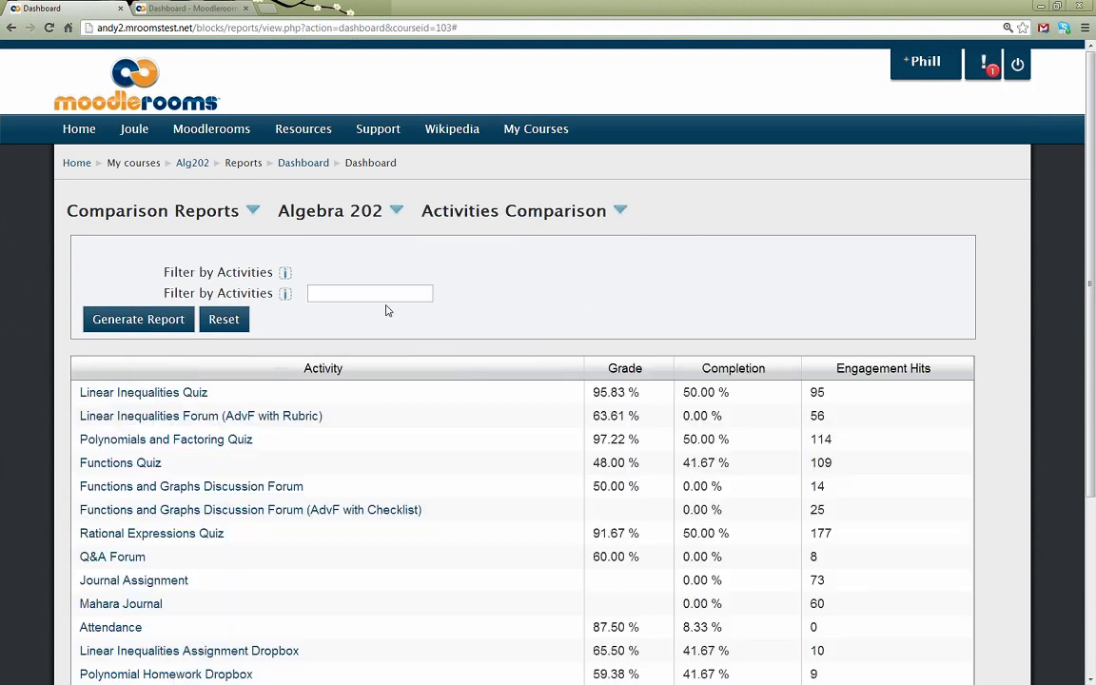
scroll(592, 338, "down", 1)
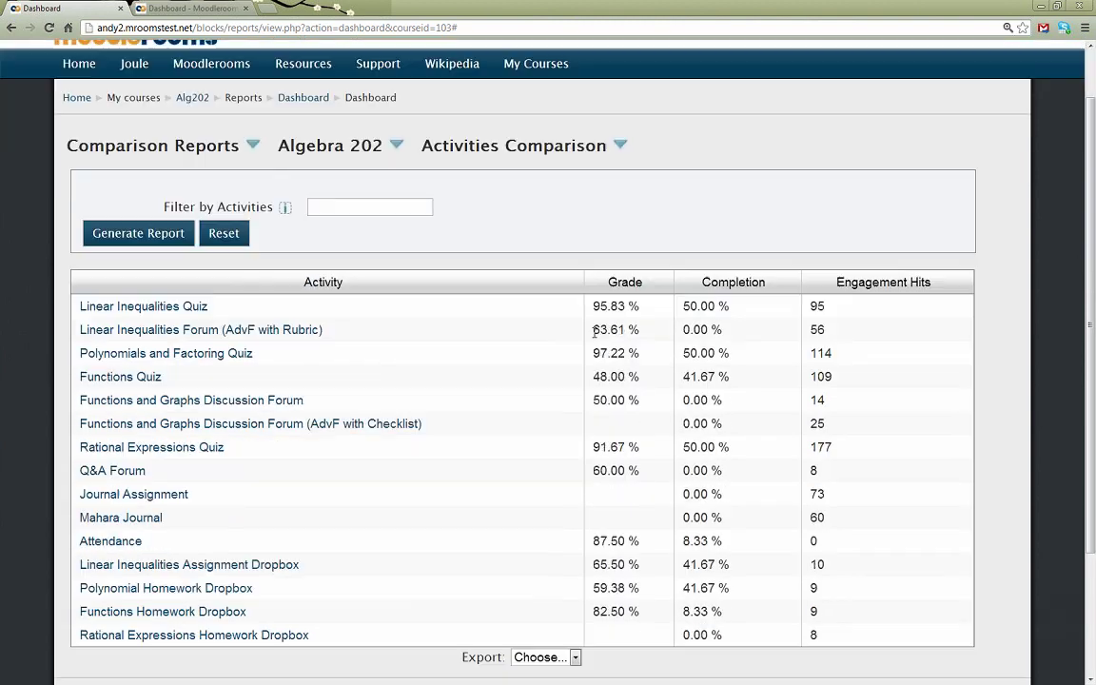
scroll(519, 334, "down", 1)
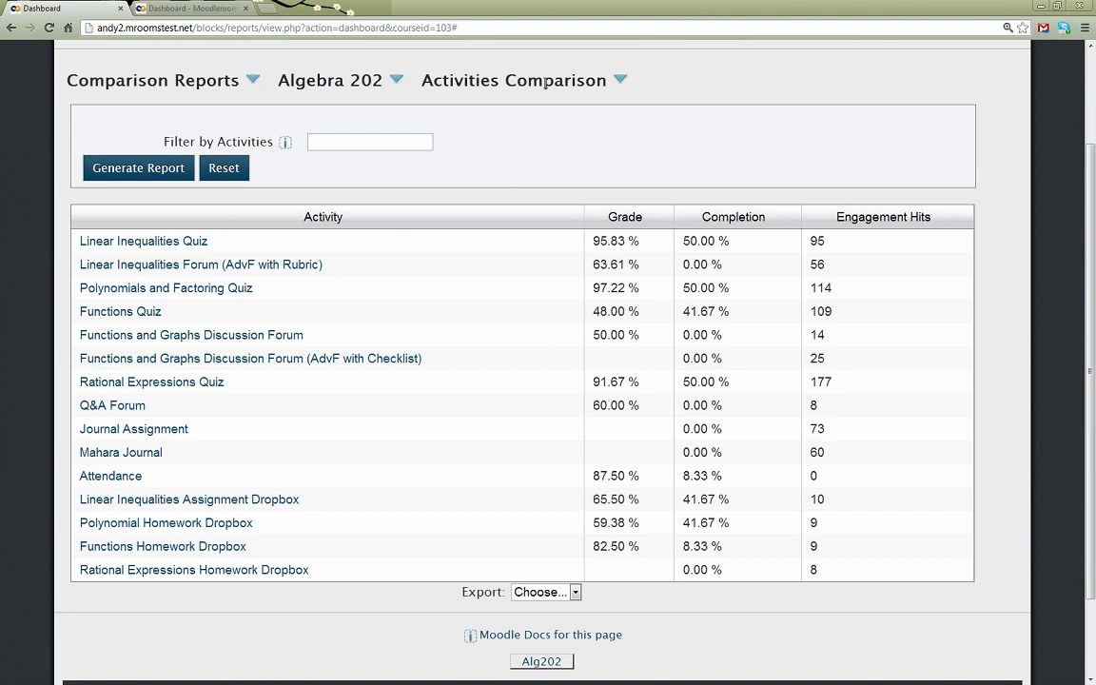
View the Course Summaries comparison report and look through the Participant Summaries report.
left_click(489, 77)
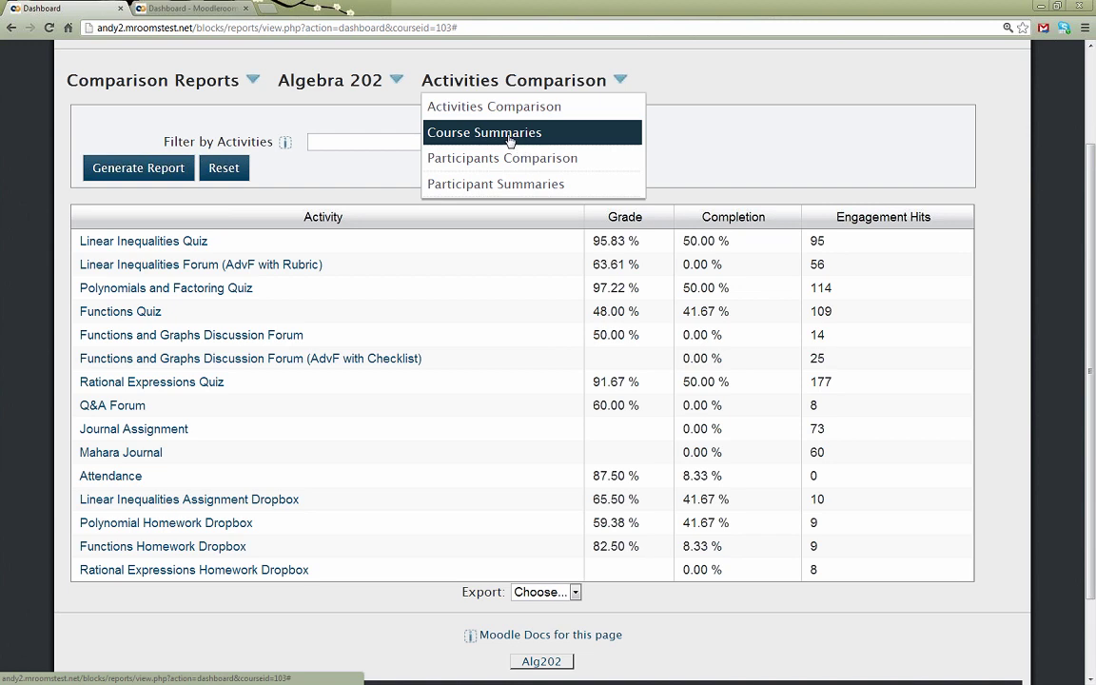
left_click(463, 140)
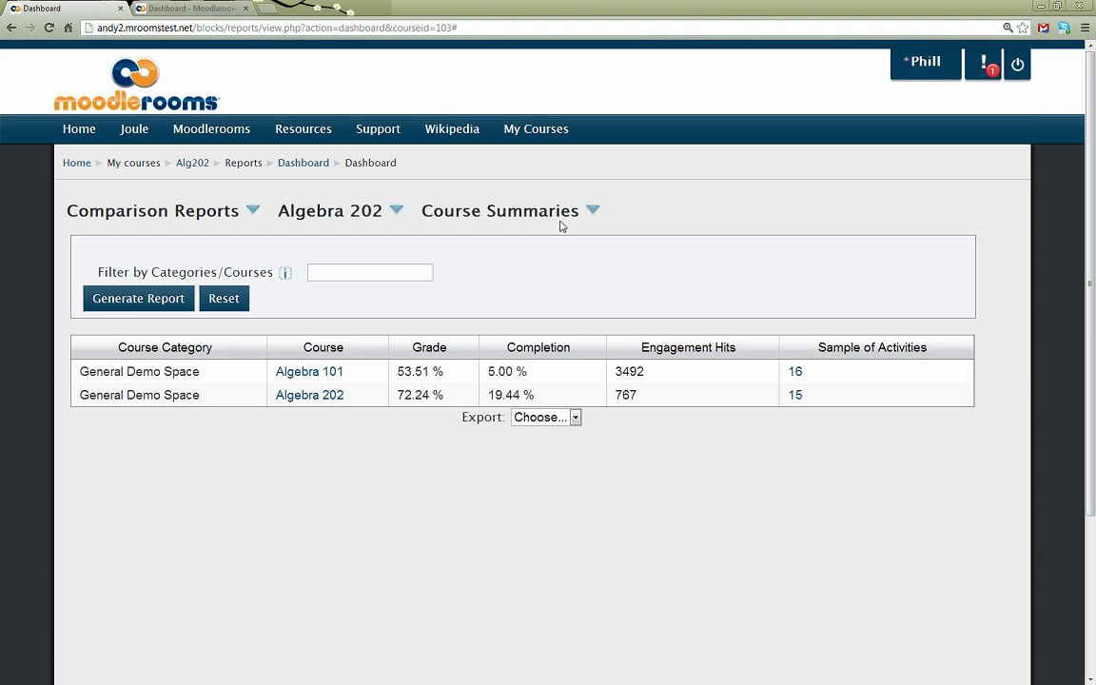
left_click(504, 204)
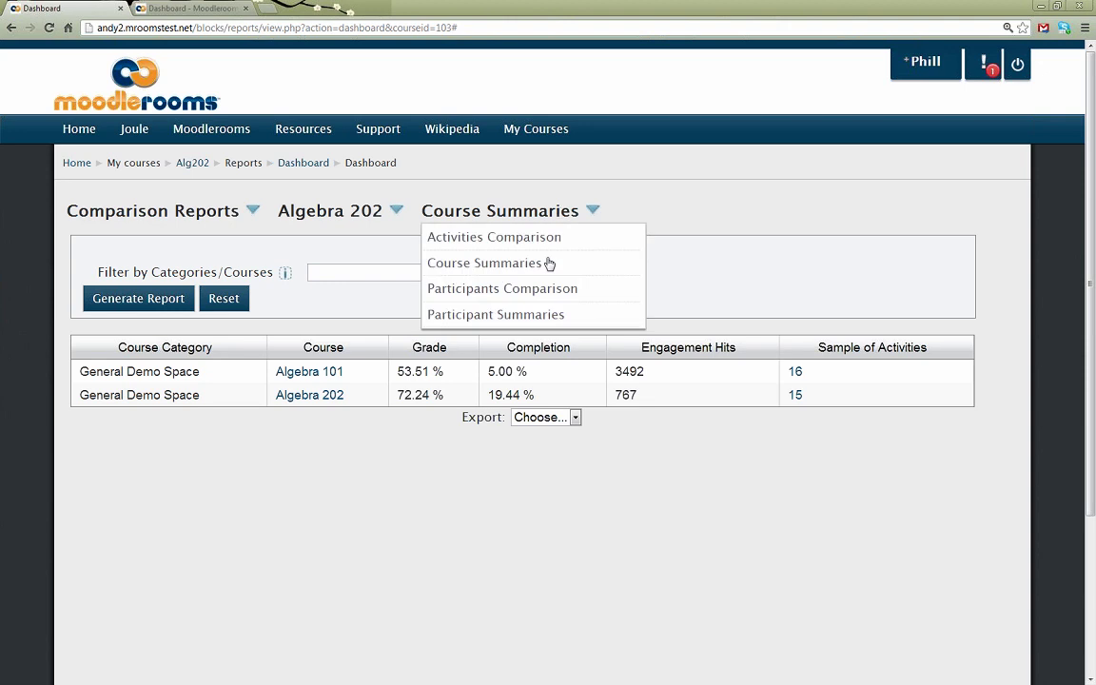
left_click(553, 316)
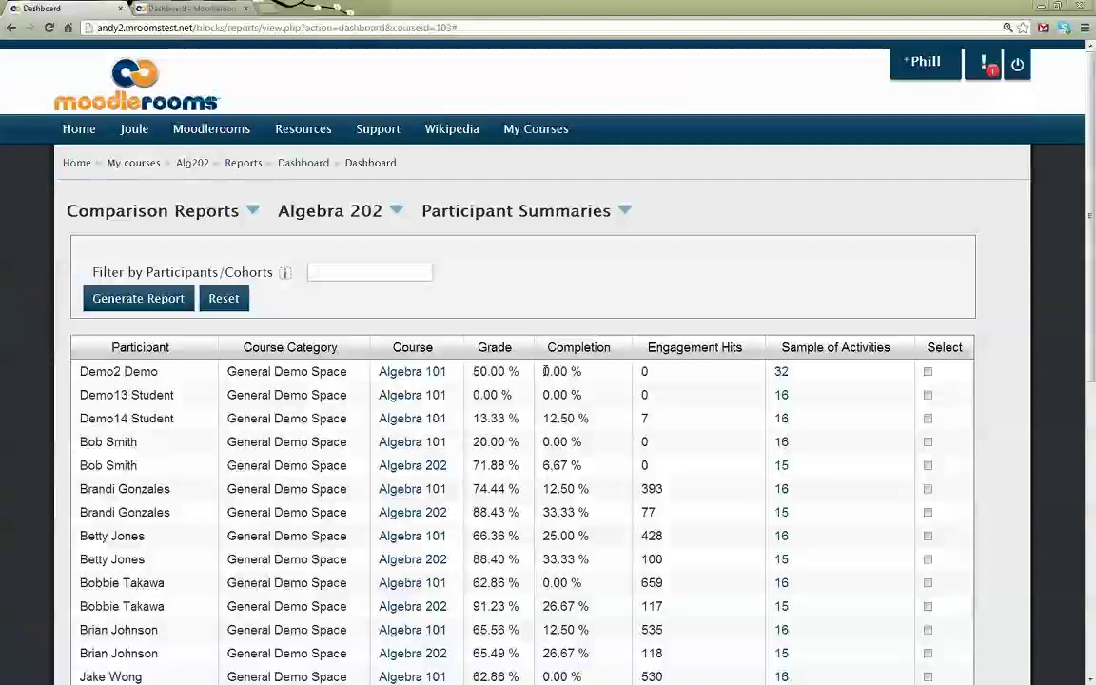
scroll(545, 371, "down", 1)
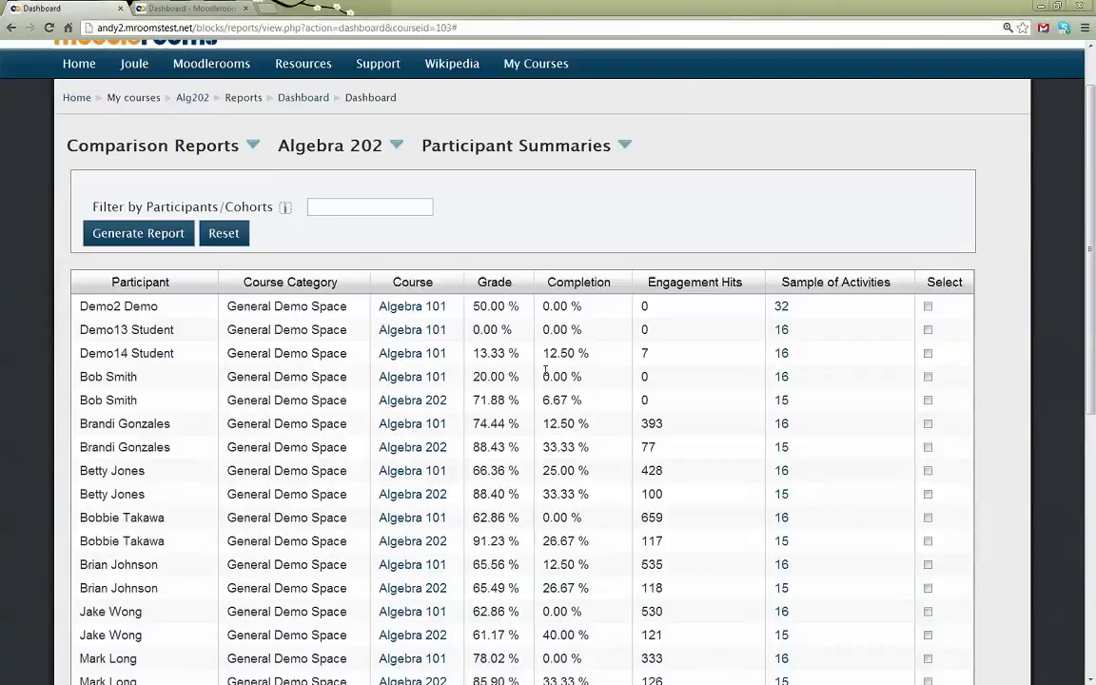
scroll(545, 371, "down", 2)
scroll(428, 419, "up", 3)
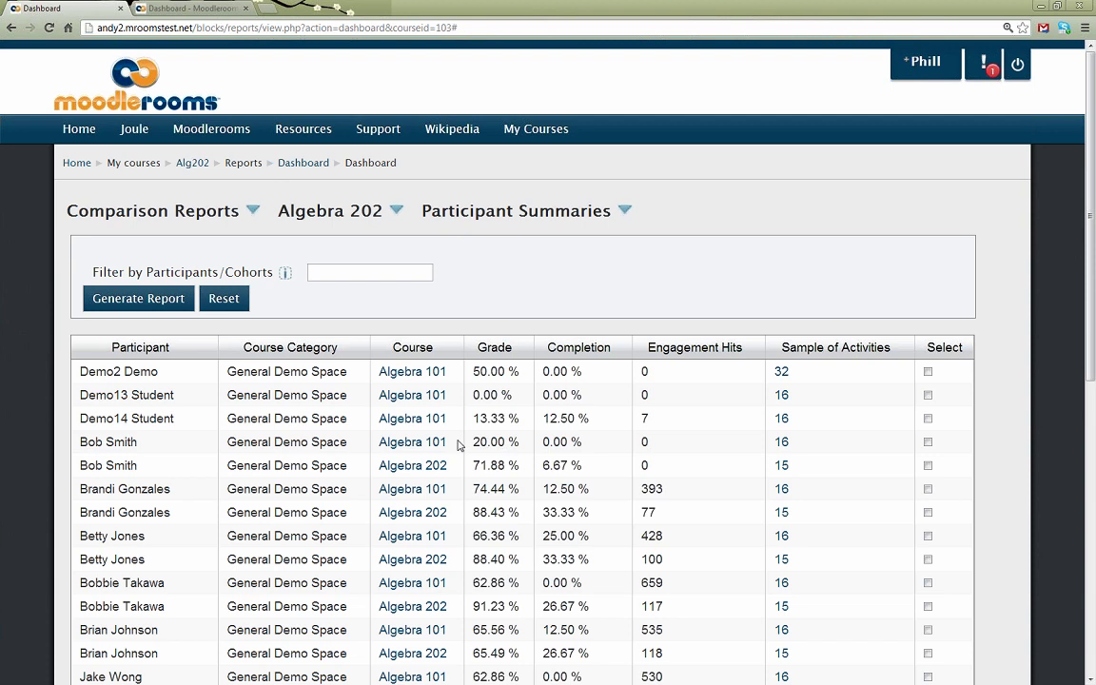
Return to the Algebra 202 course page and open its Personalized Learning Designer.
left_click(252, 210)
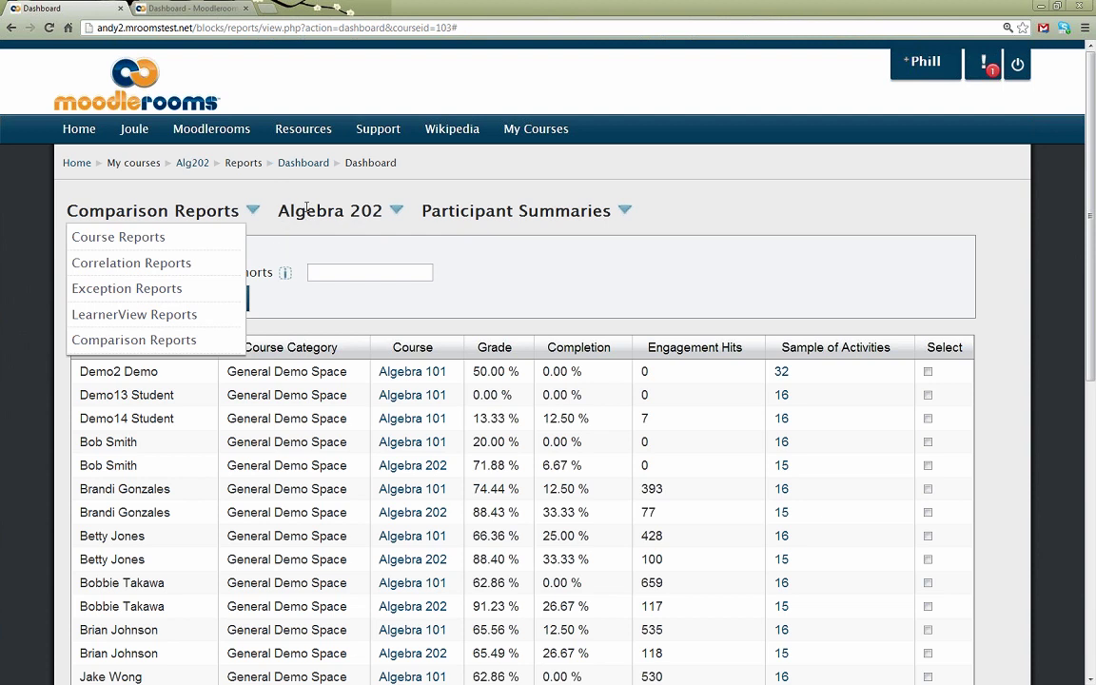
left_click(191, 163)
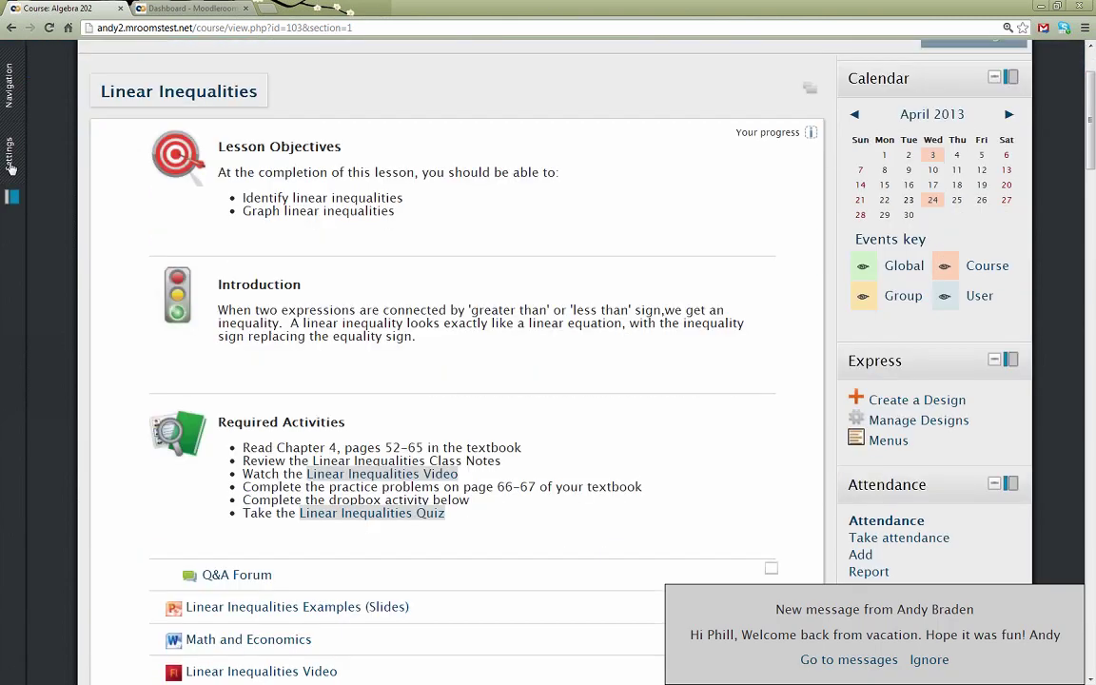
left_click(11, 167)
left_click(112, 430)
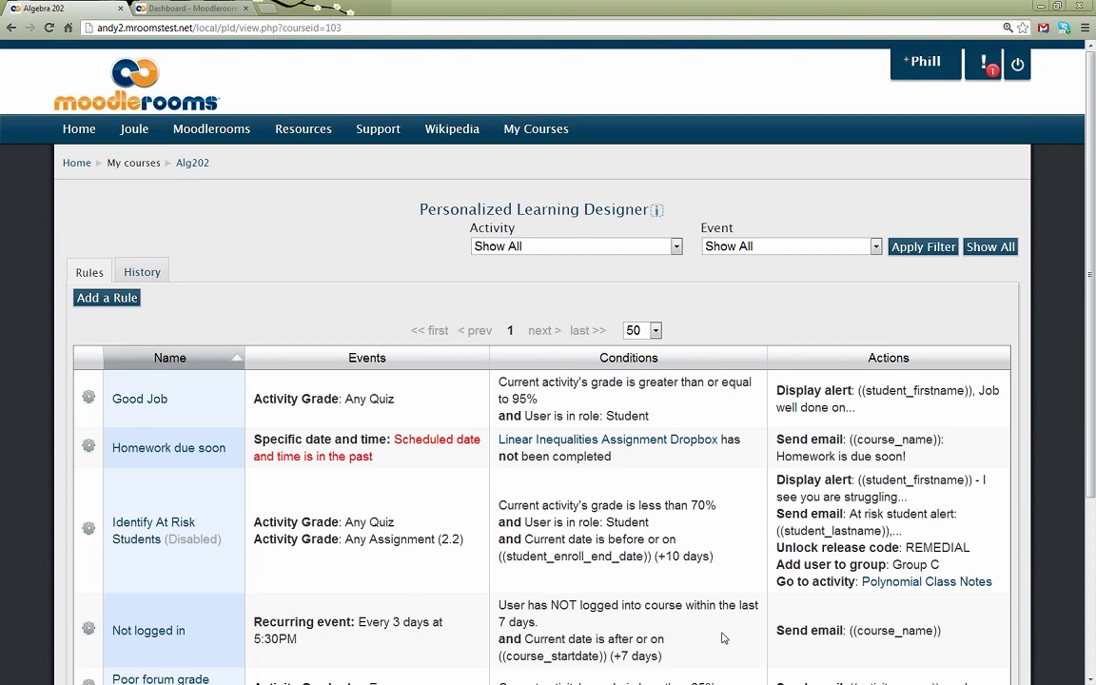
Edit the Identify At Risk Students rule and add an Activity graded event for any activity of type Assignment.
scroll(722, 638, "down", 2)
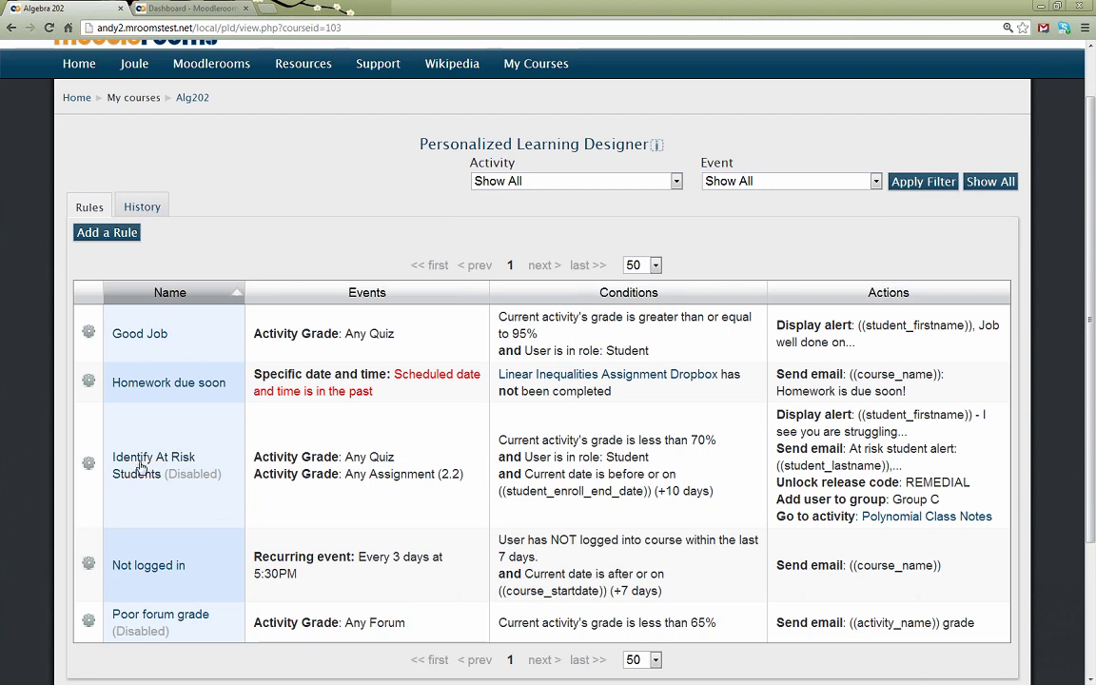
left_click(89, 466)
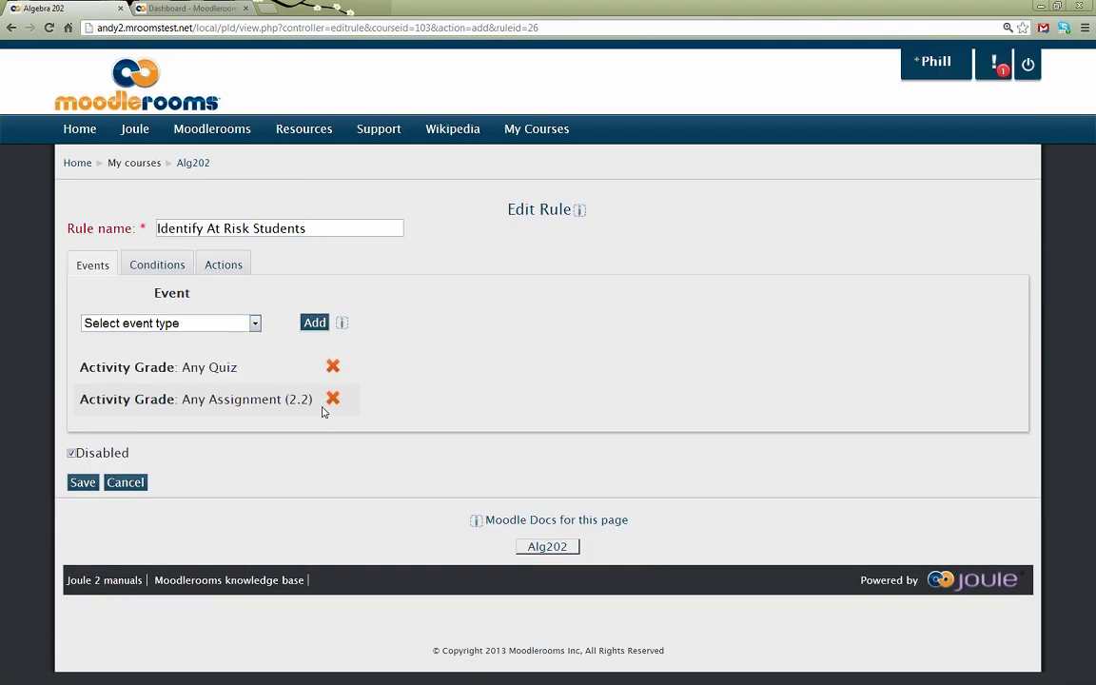
left_click(255, 325)
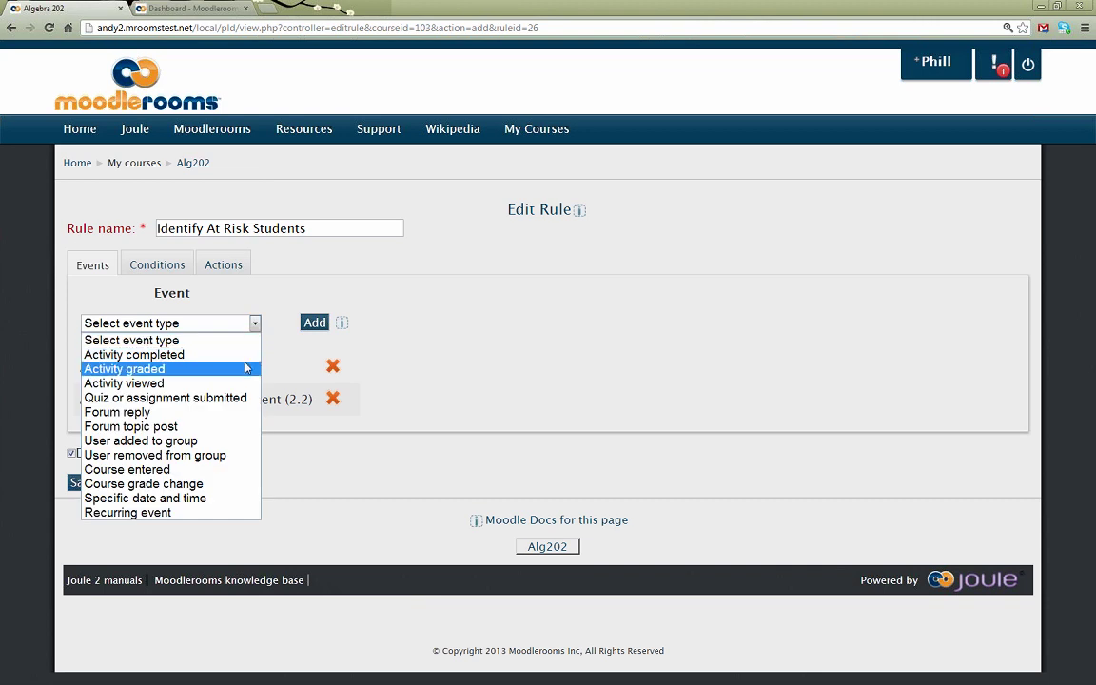
left_click(244, 368)
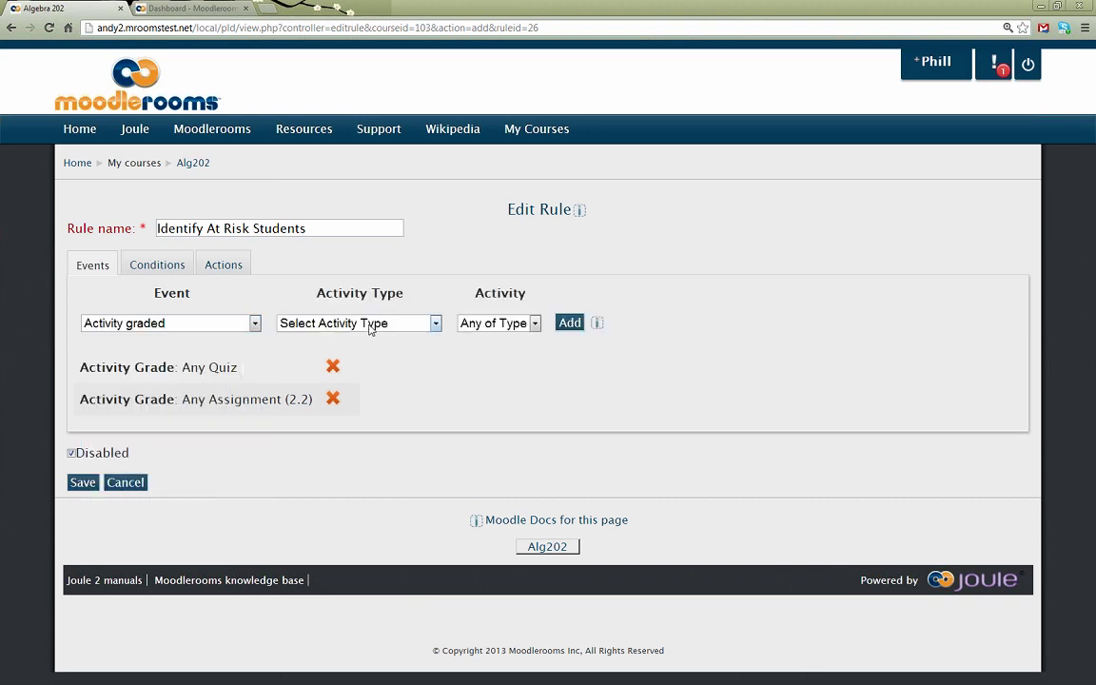
left_click(355, 324)
left_click(362, 376)
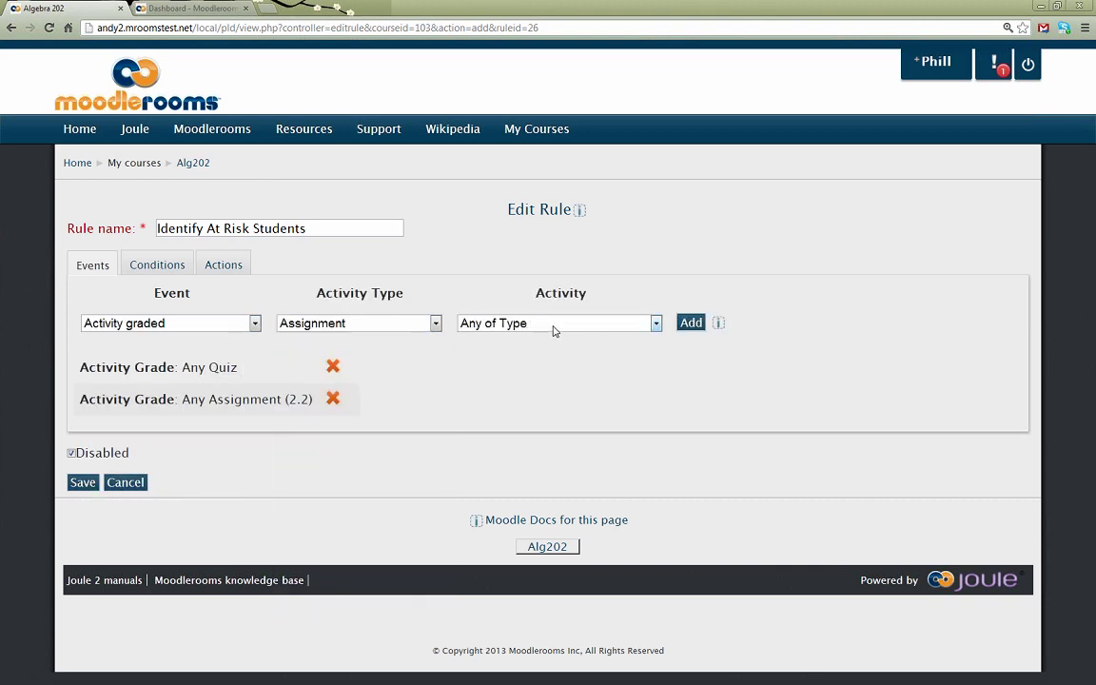
left_click(687, 325)
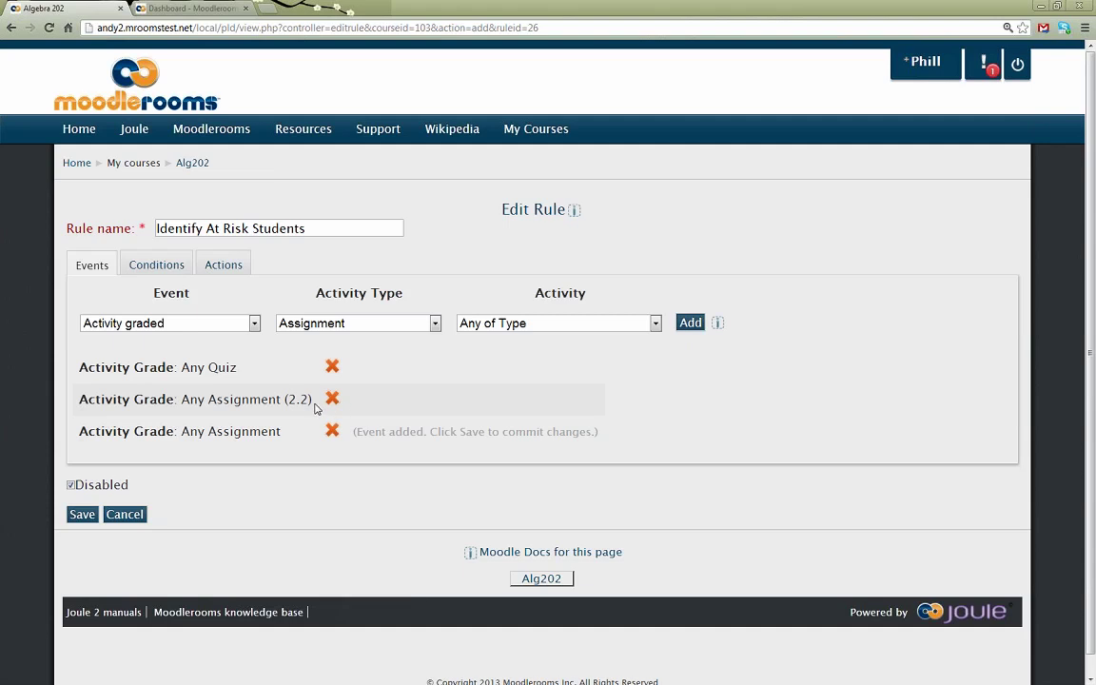
Change the rule's activity grade condition so it applies to grades less than 65%.
left_click(167, 267)
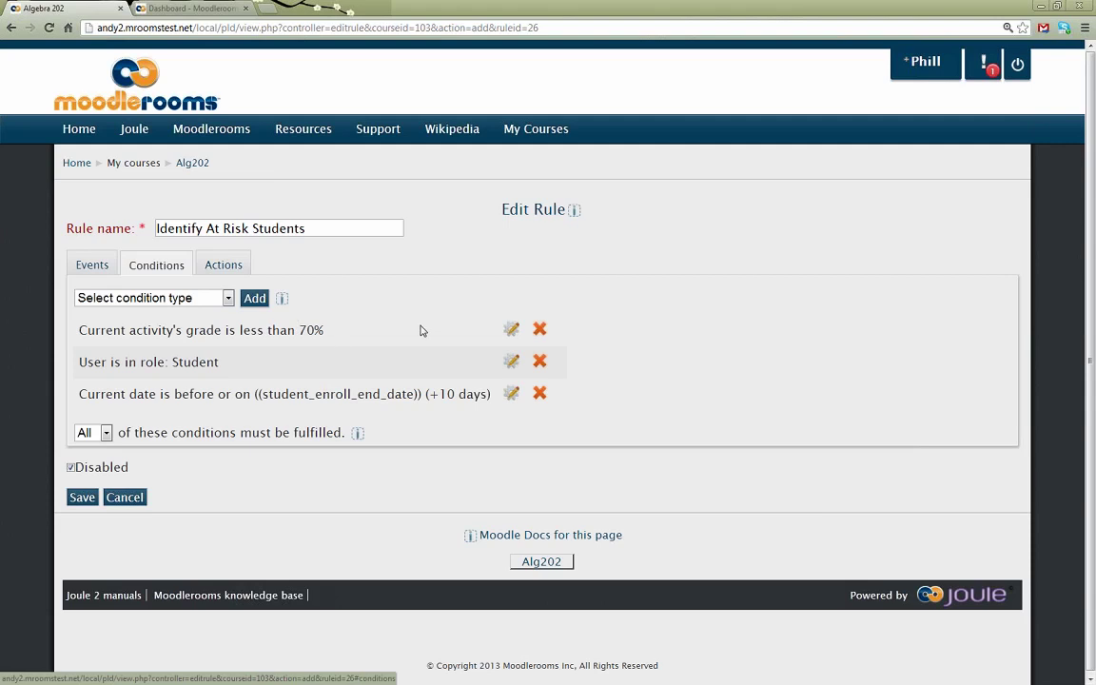
left_click(512, 329)
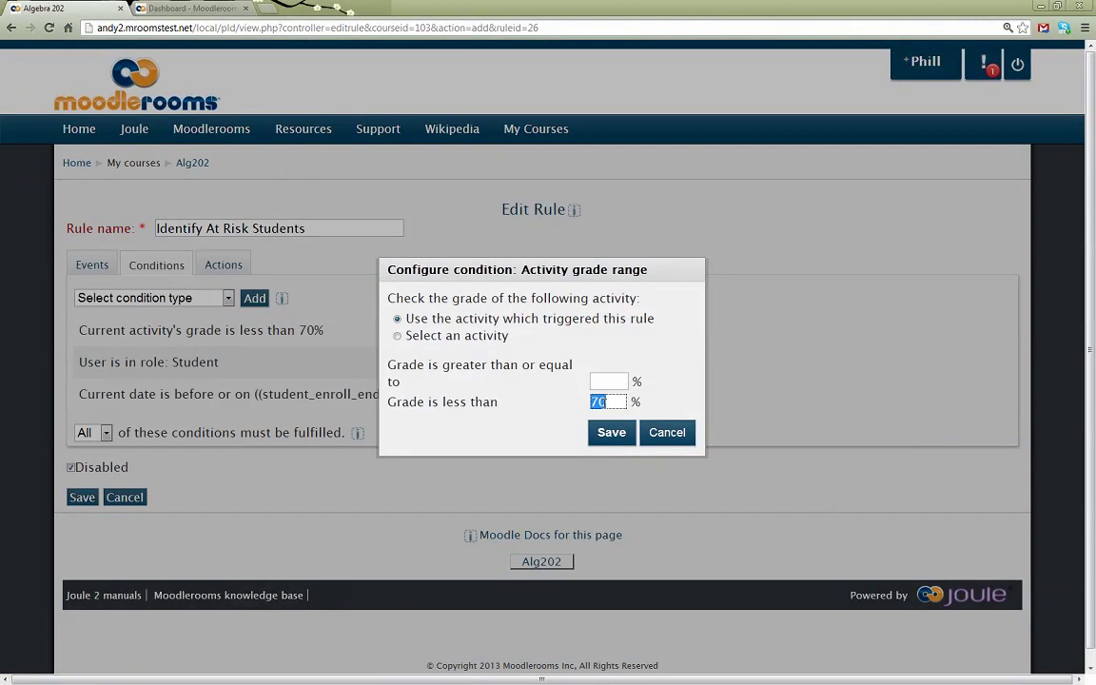
type("65")
left_click(610, 433)
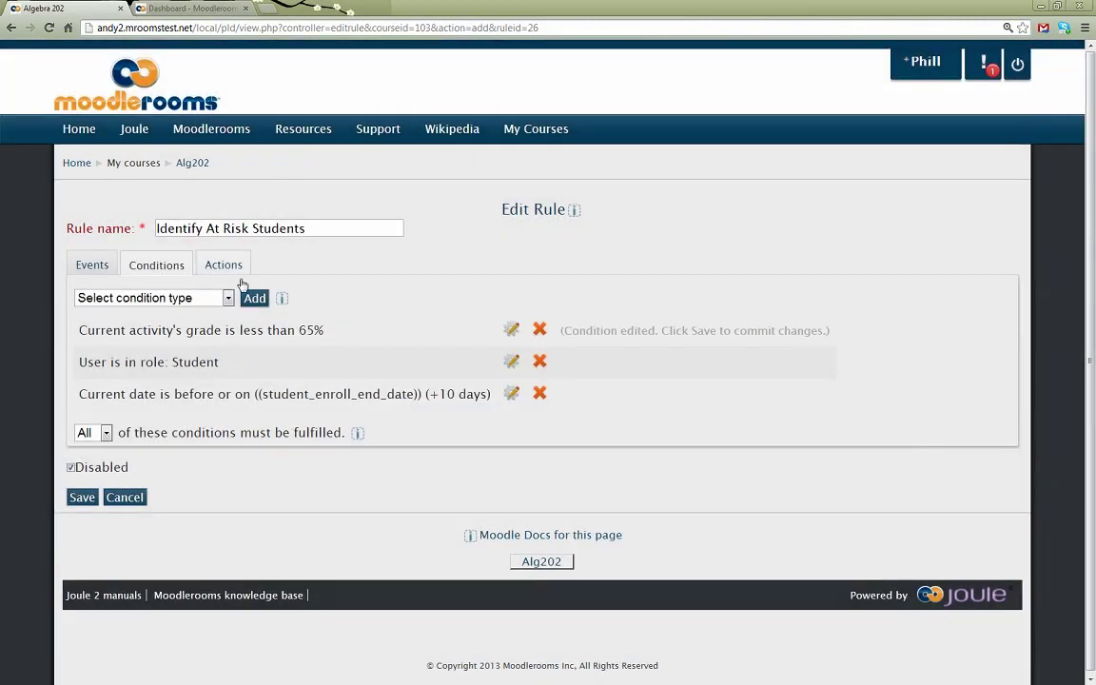
left_click_drag(563, 330, 834, 344)
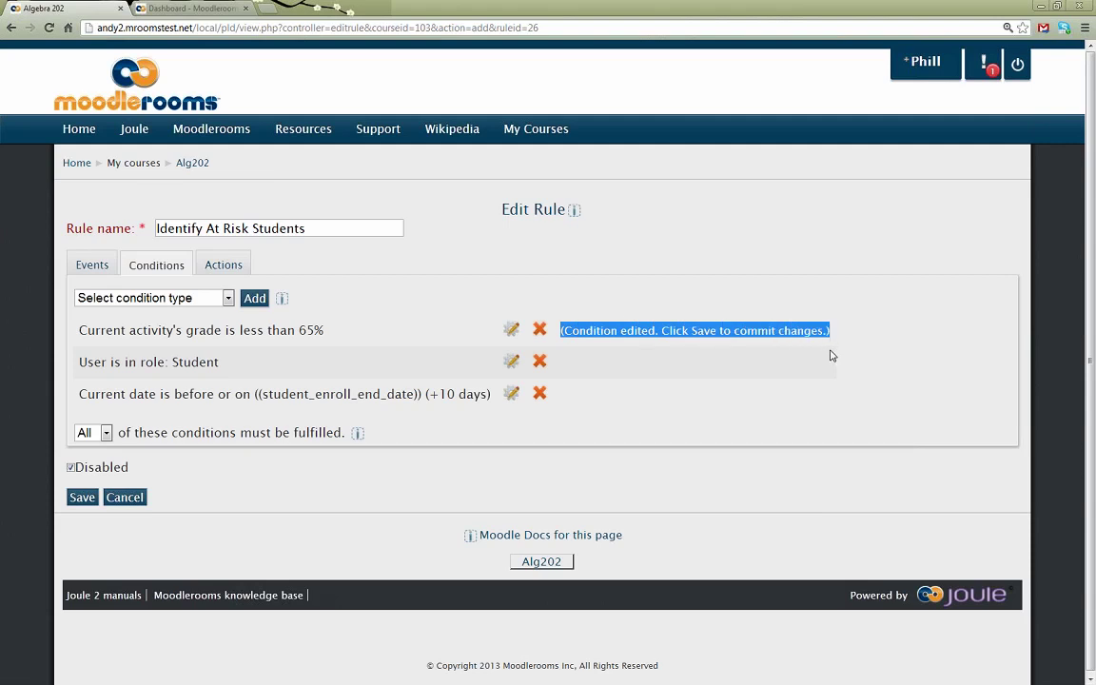
Edit the rule's Display alert action and insert the Grade Percent (current event) token into the alert text.
left_click(223, 267)
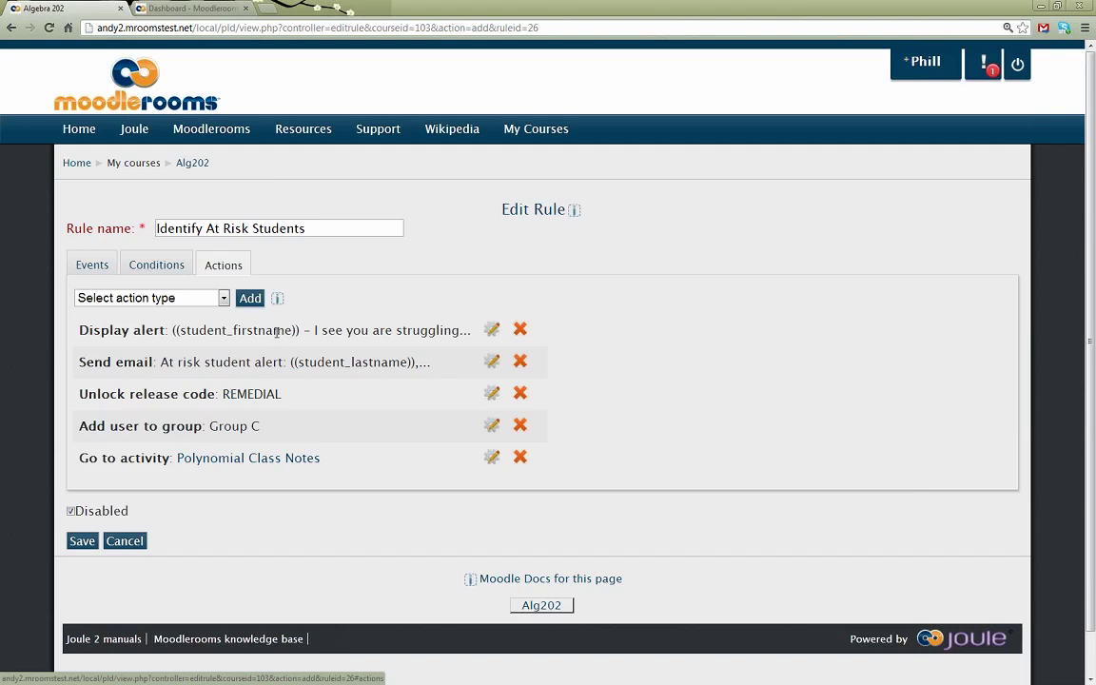
left_click(491, 330)
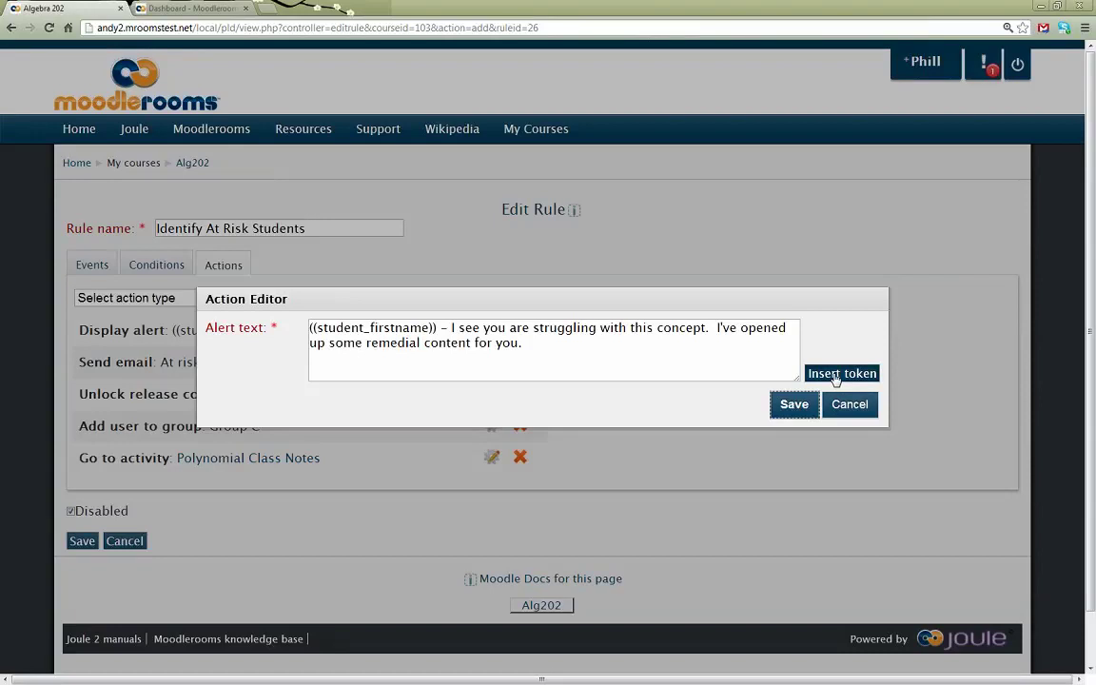
left_click(835, 374)
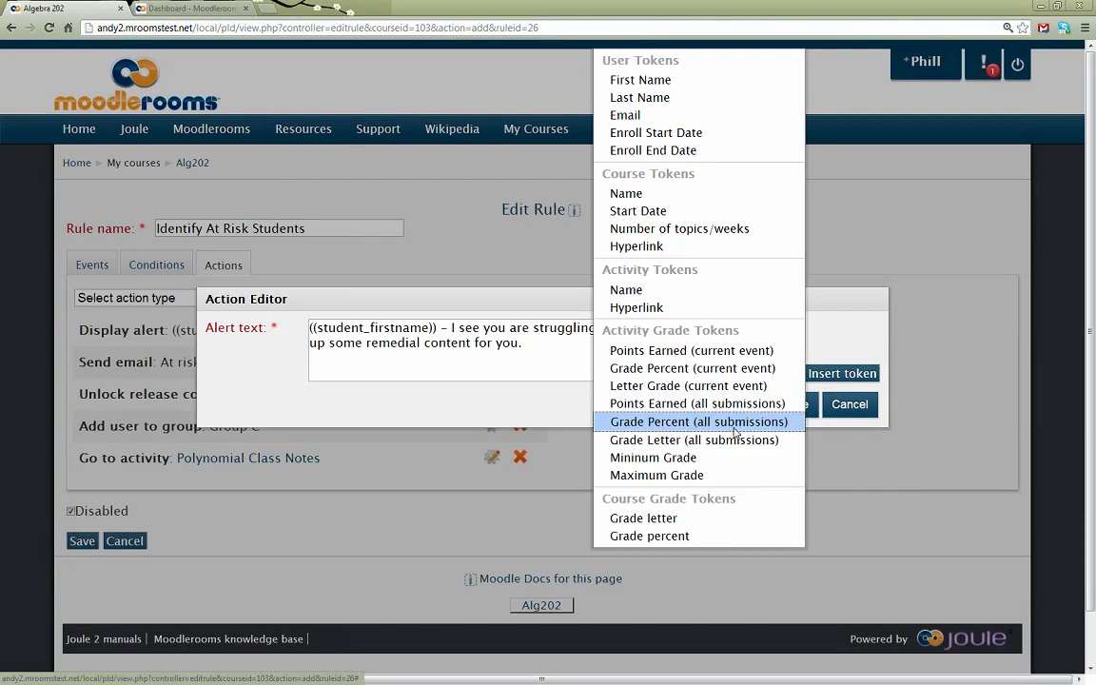
left_click(732, 378)
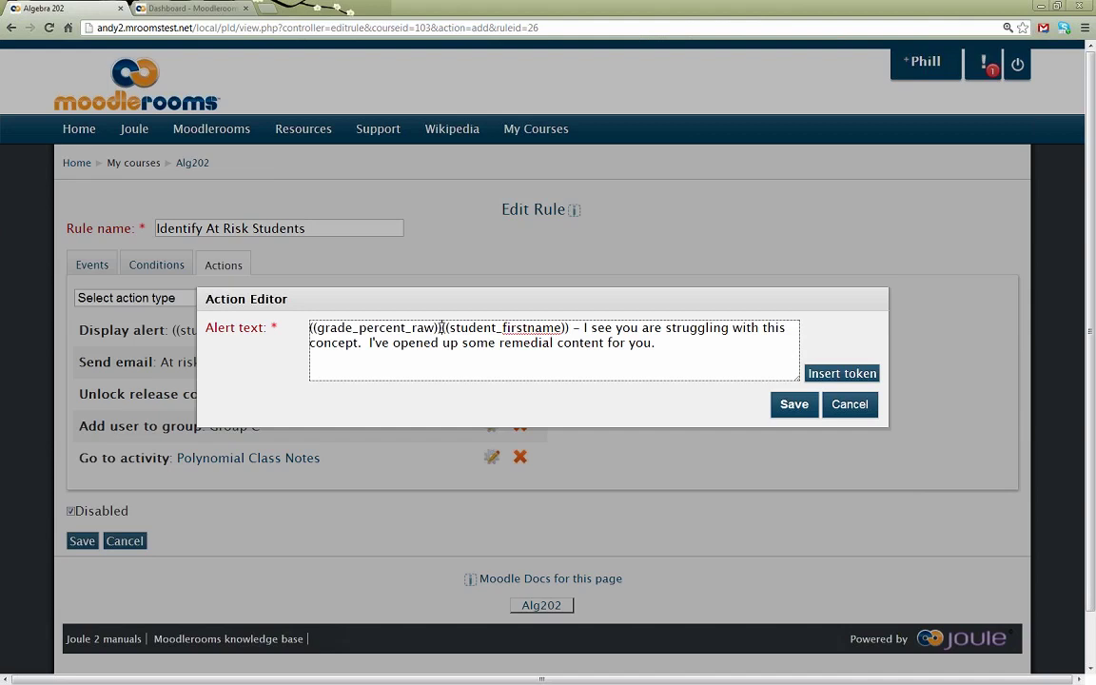
Move the ((grade_percent_raw)) token to follow "this concept" in the alert text, preceded by the words "and got a grade of".
left_click_drag(439, 327, 309, 328)
key("ctrl+c")
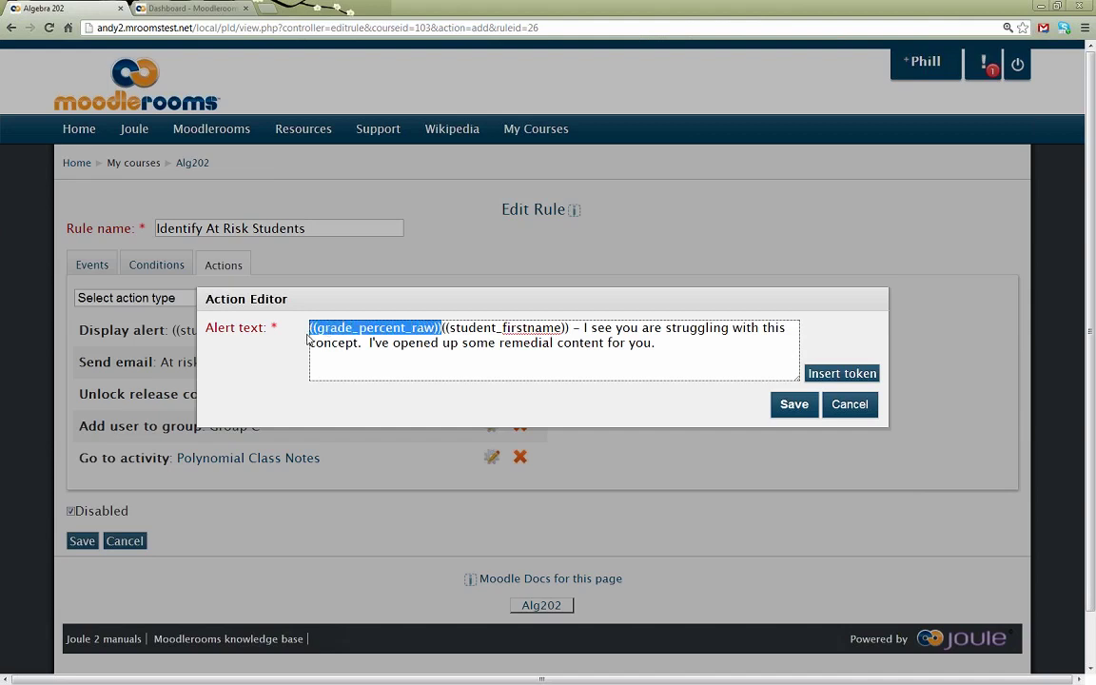
key("BackSpace")
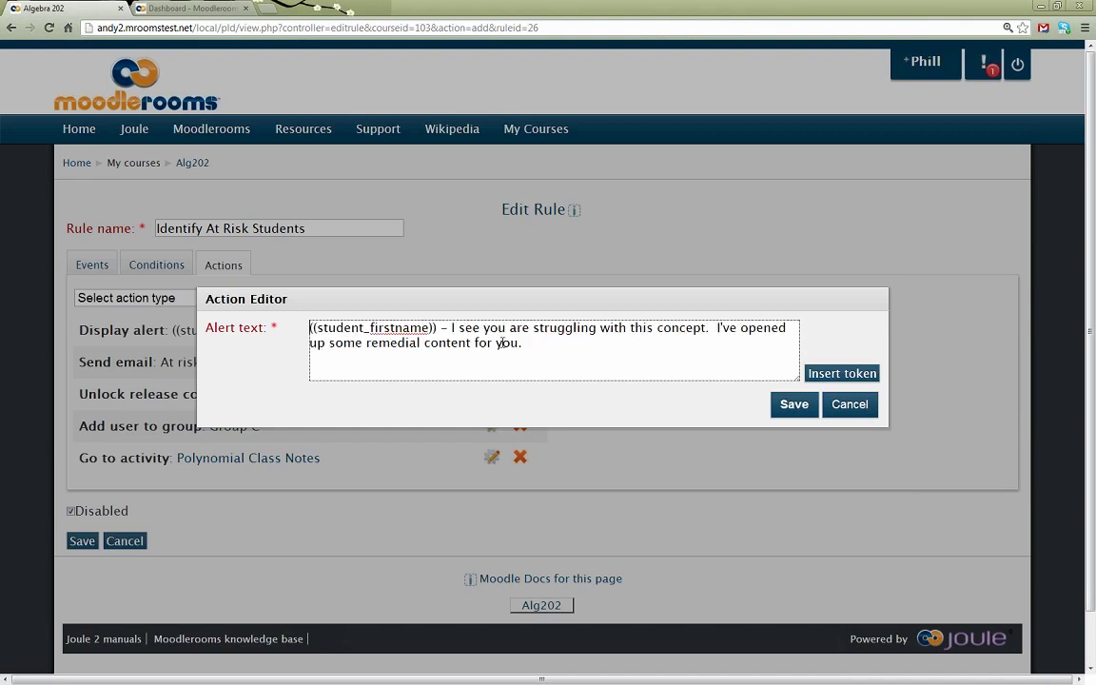
left_click(704, 329)
type("and got a grade of .")
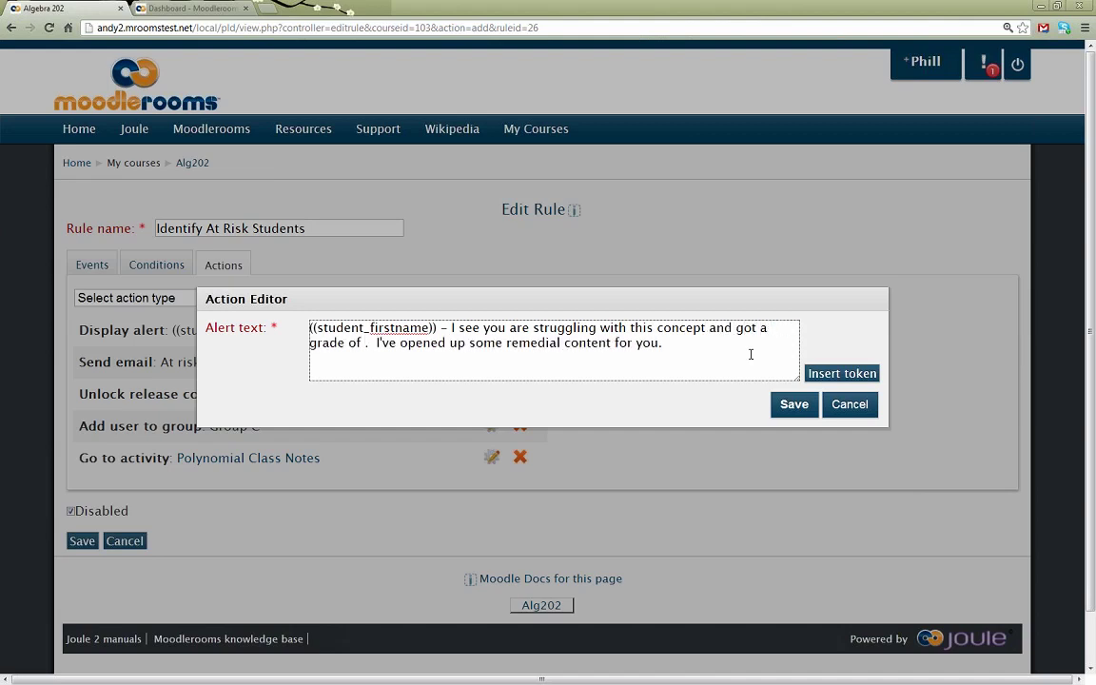
key("ctrl+v")
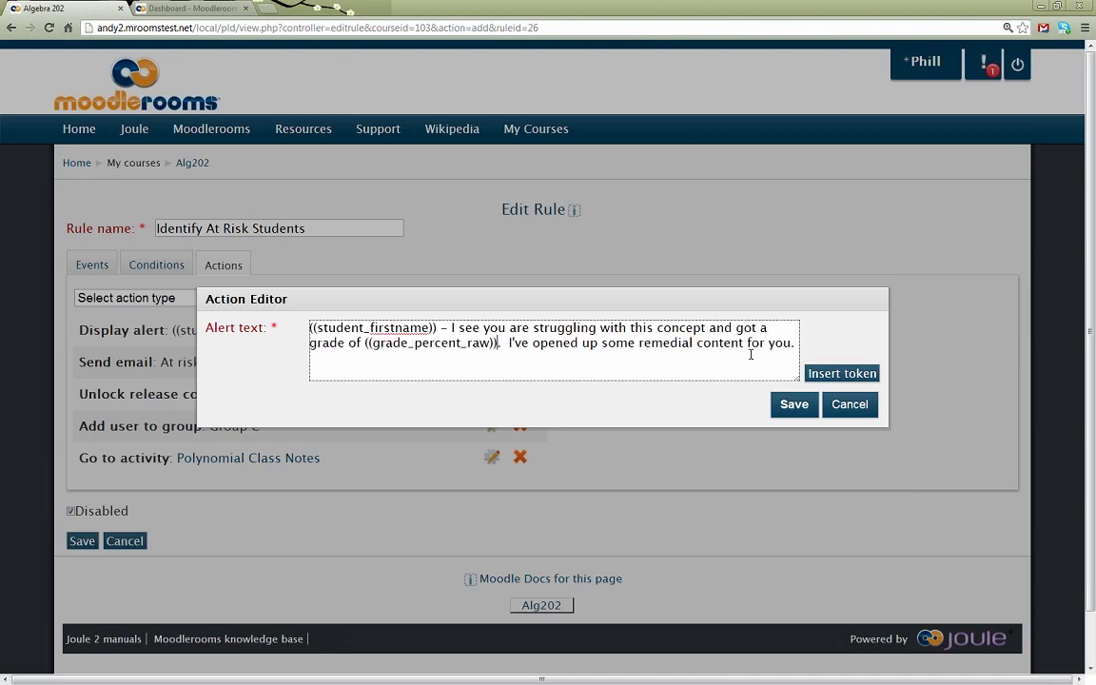
Save the edited alert text, view the Send email action's settings without changing them, and save the rule.
left_click(803, 404)
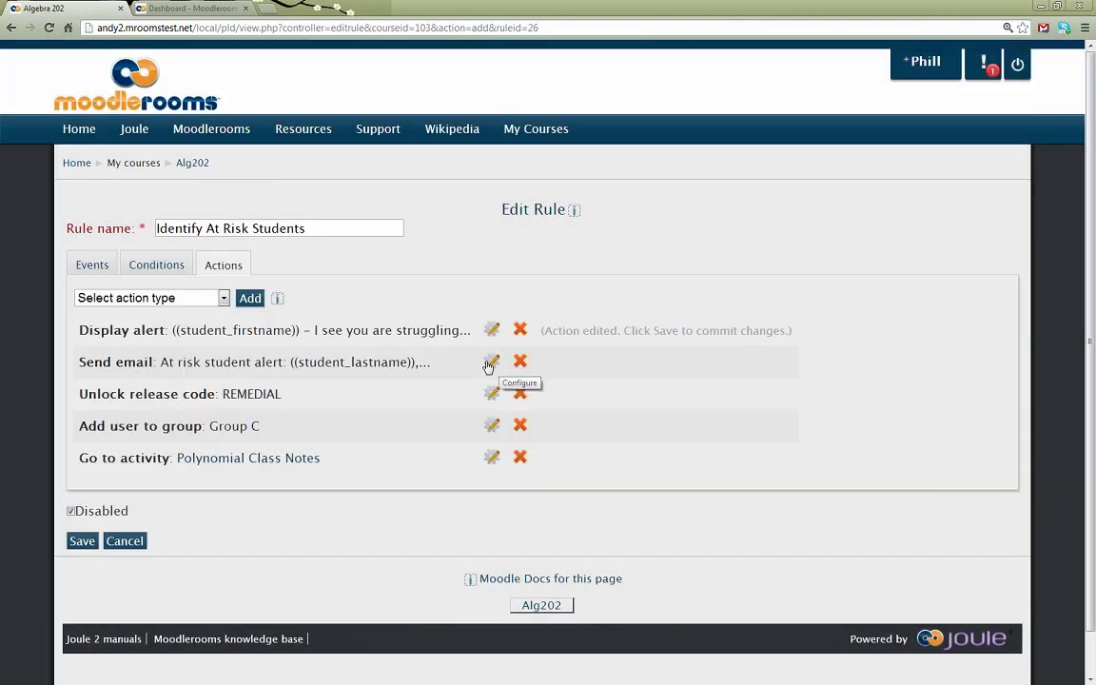
left_click(489, 363)
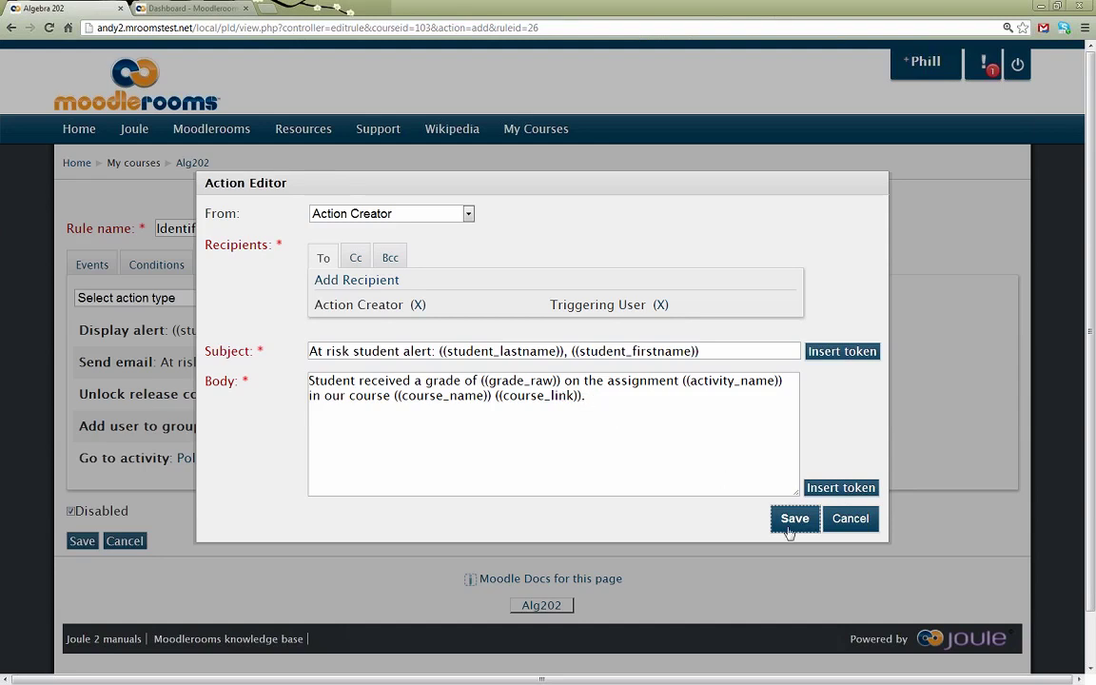
left_click(856, 519)
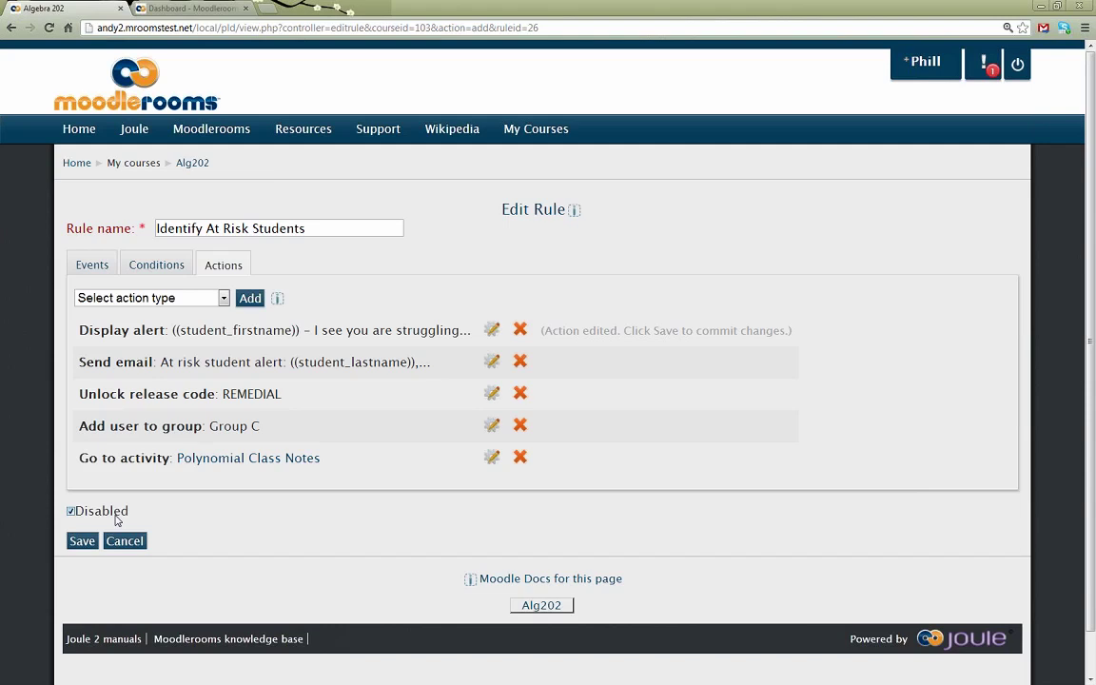
left_click(77, 546)
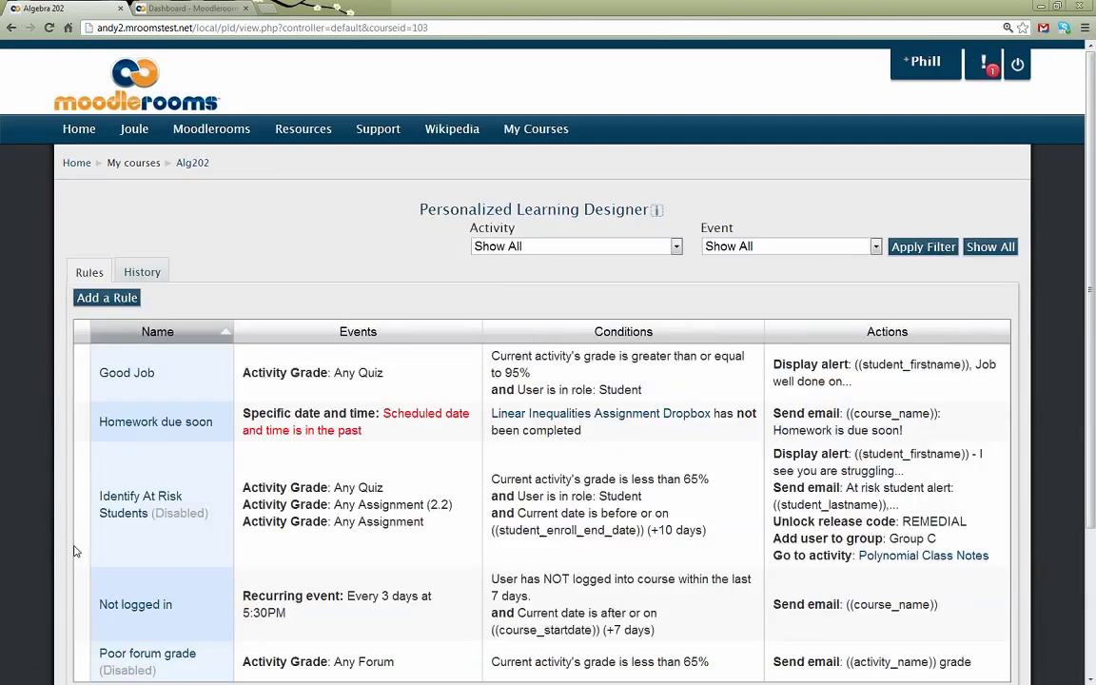
Enable the Identify At Risk Students rule.
left_click(88, 528)
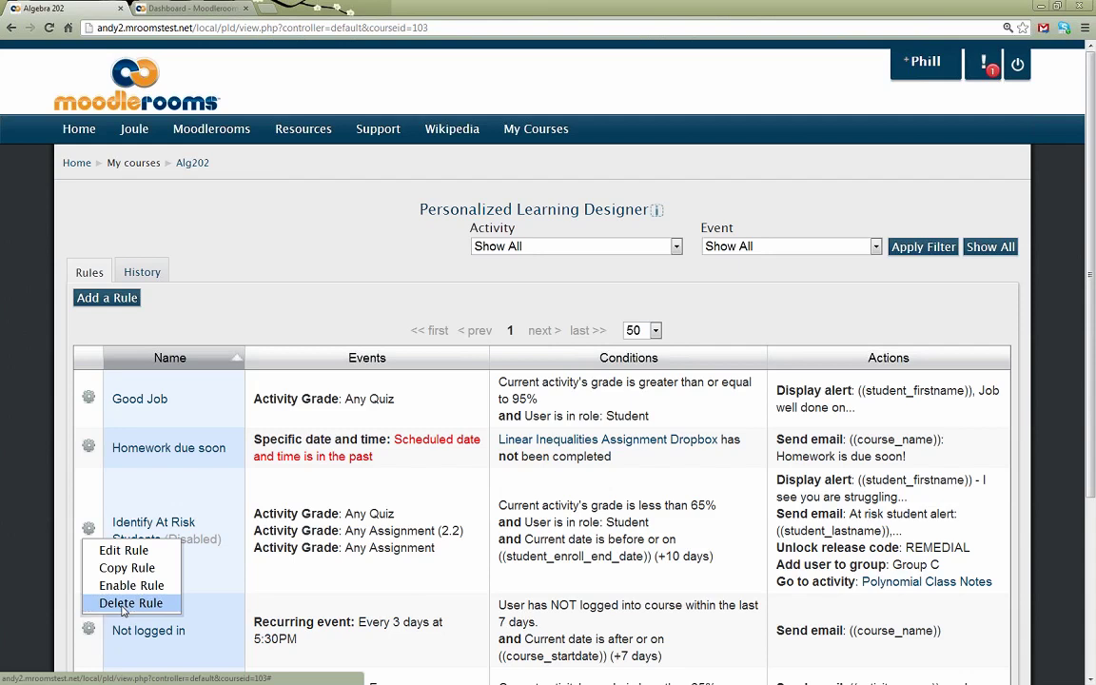
left_click(214, 459)
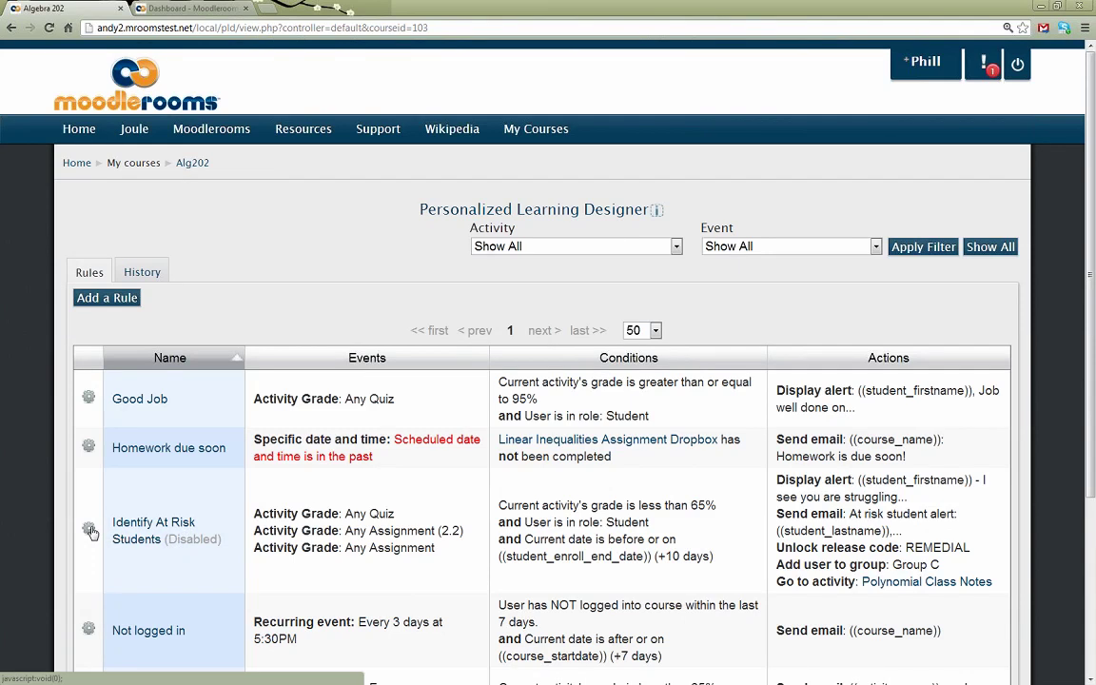
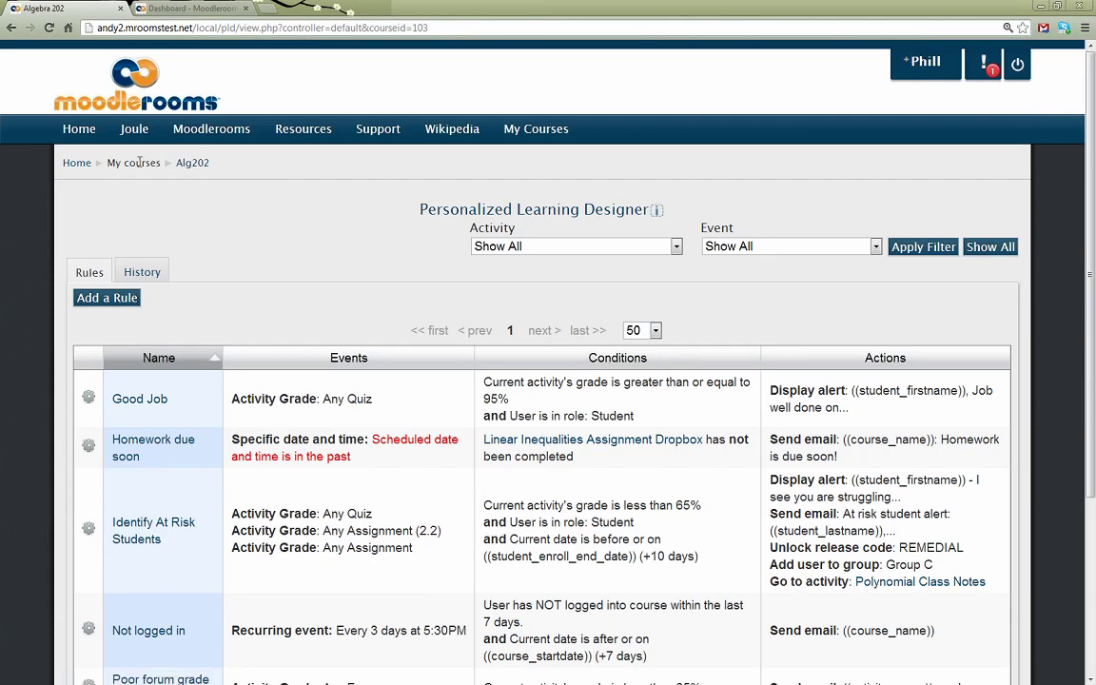
Return to the Alg202 course and look through the Linear Inequalities topic's objectives, required activities and resources.
left_click(179, 163)
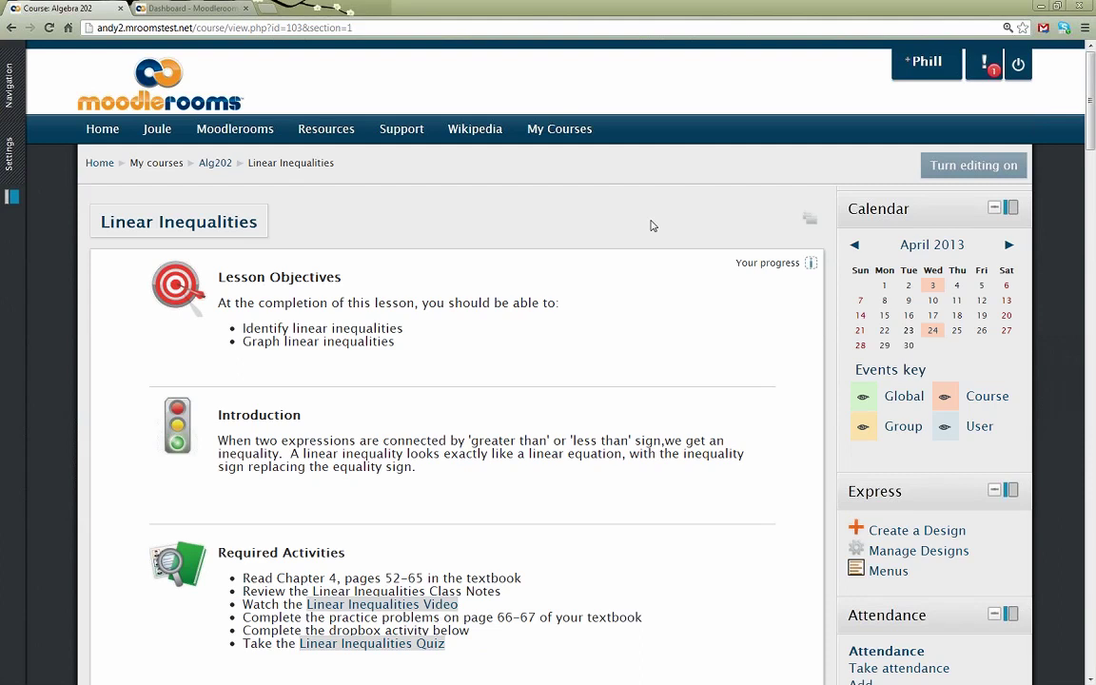
scroll(650, 225, "down", 1)
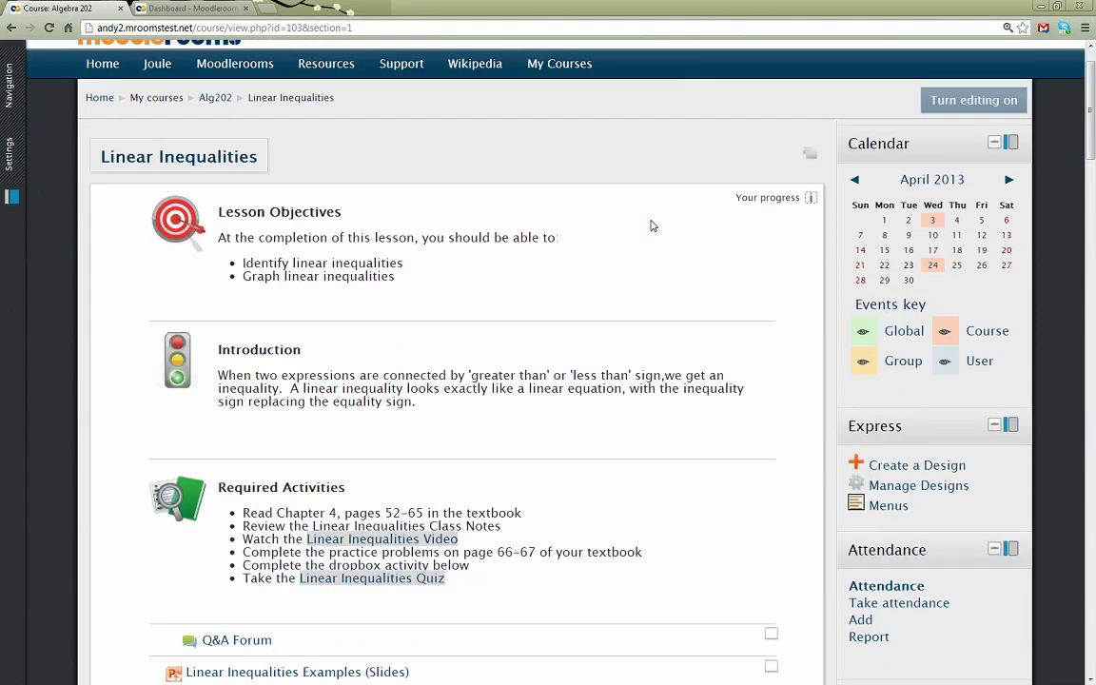
scroll(643, 217, "down", 2)
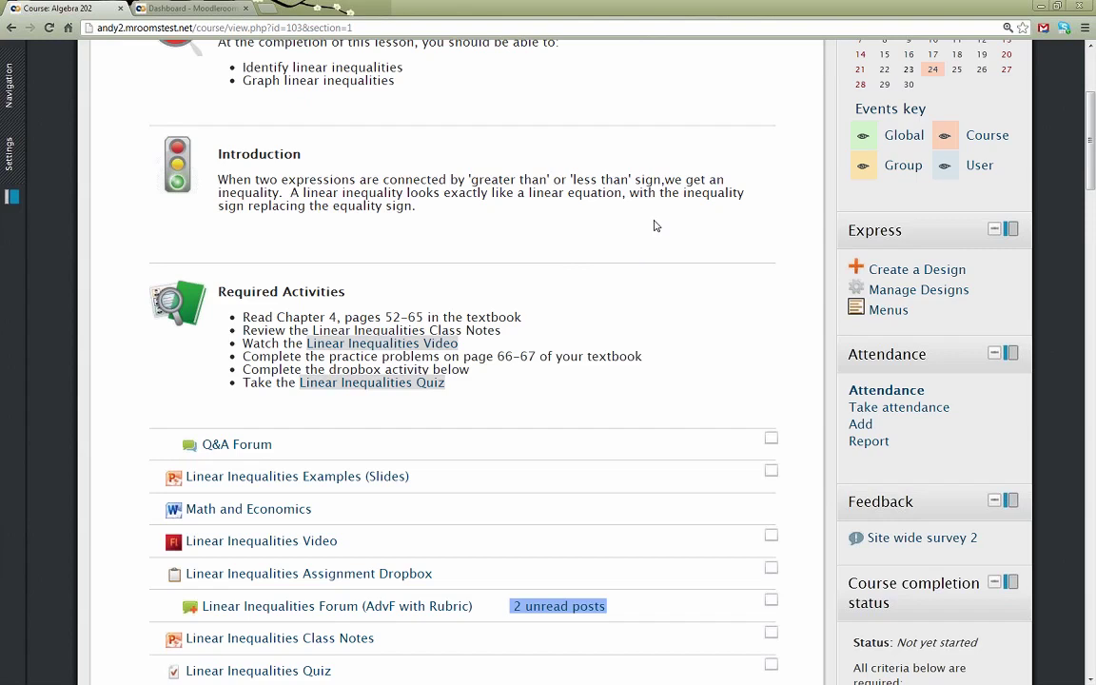
scroll(654, 225, "down", 1)
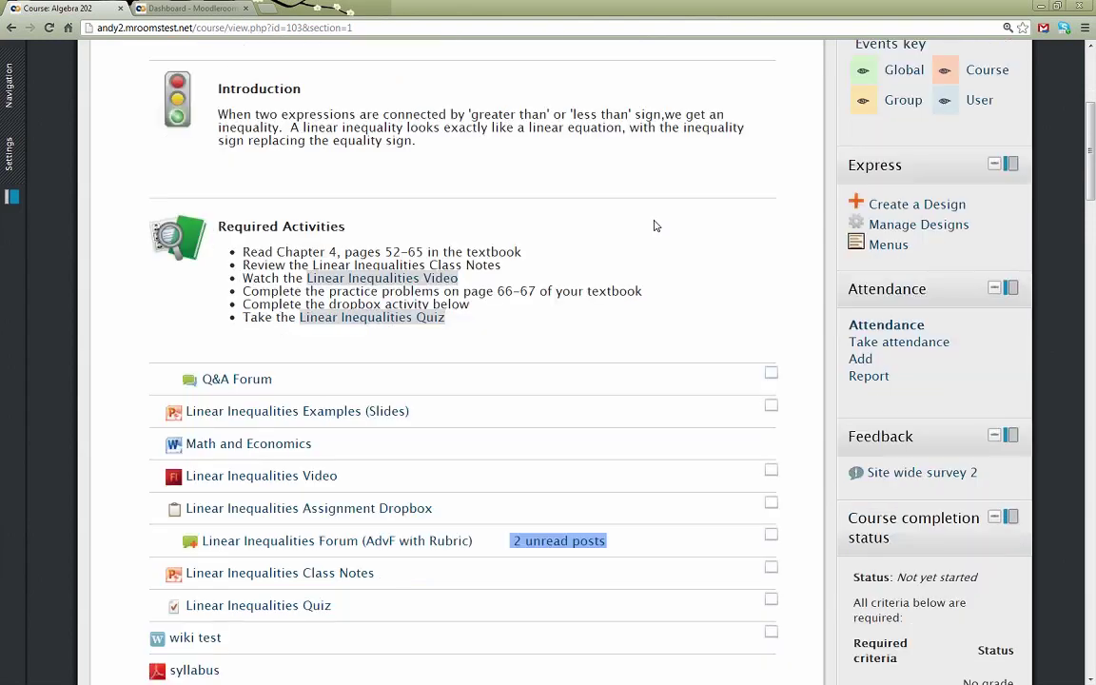
scroll(806, 224, "up", 5)
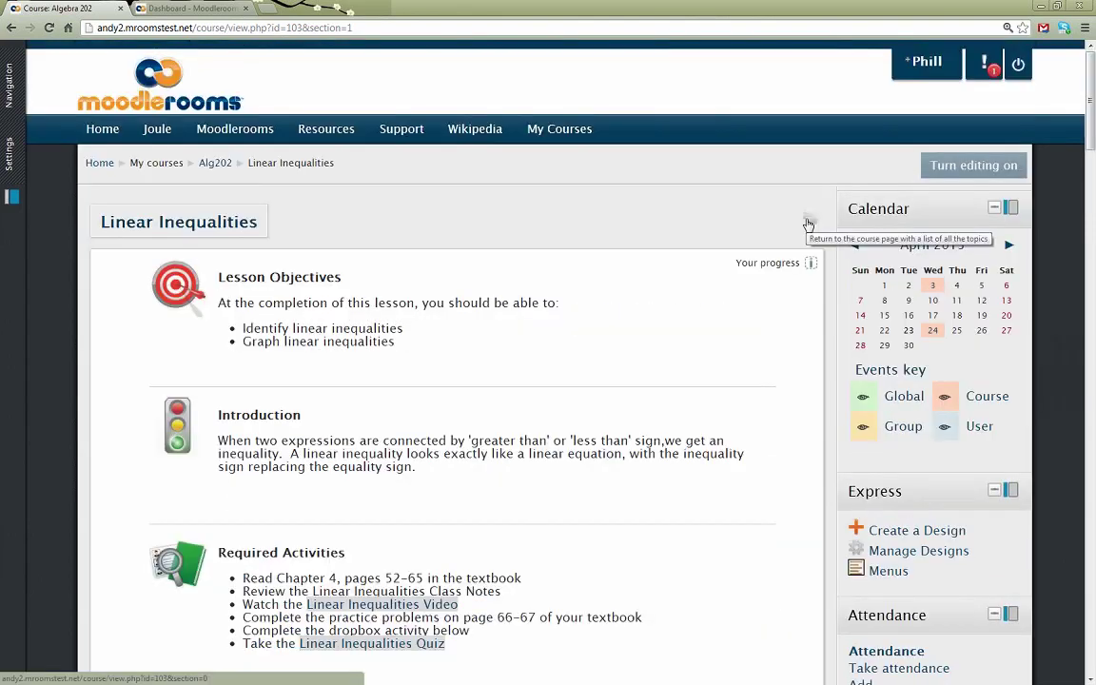
Return to the Algebra 202 course page listing all topics and turn editing on.
left_click(807, 223)
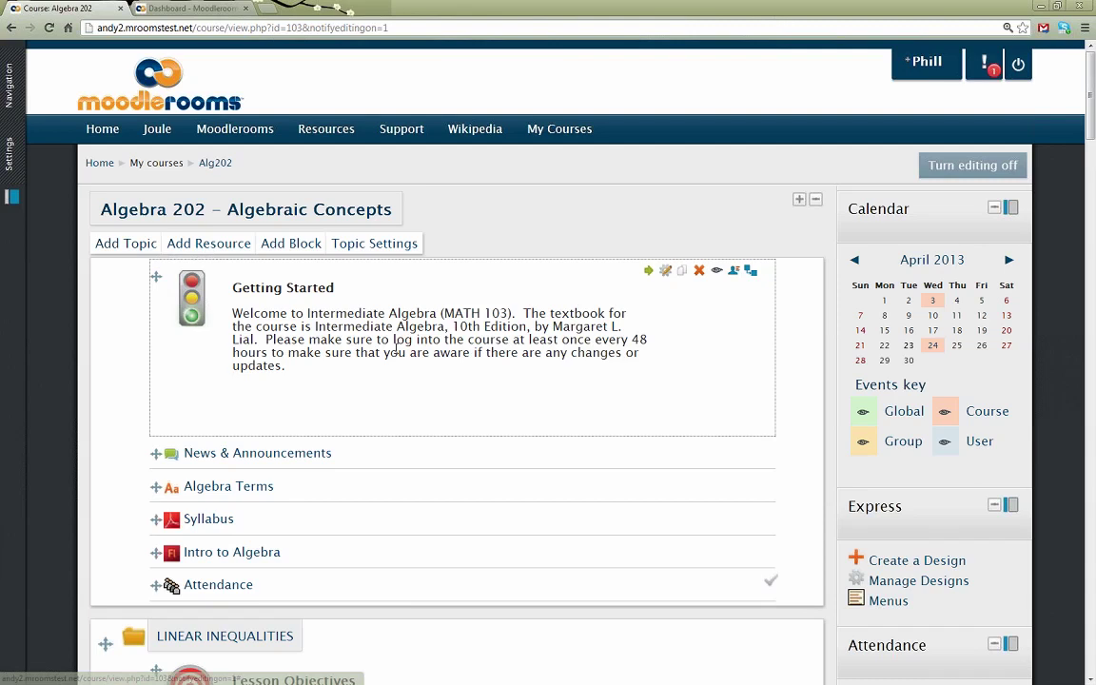
scroll(397, 351, "down", 1)
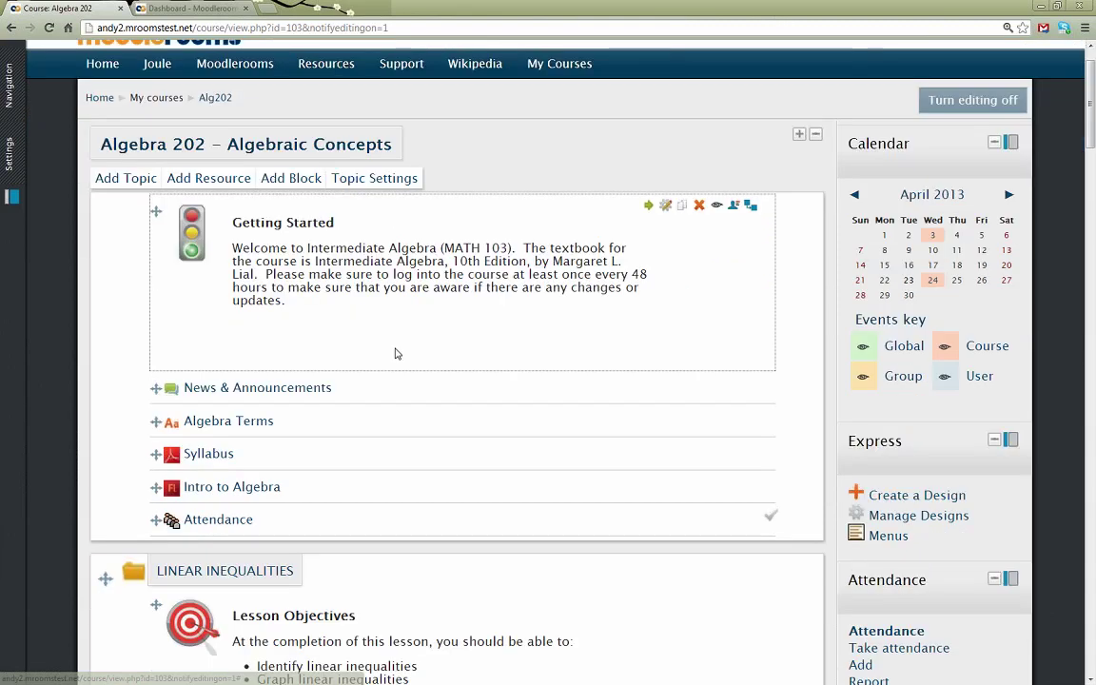
scroll(371, 466, "down", 2)
scroll(371, 466, "up", 1)
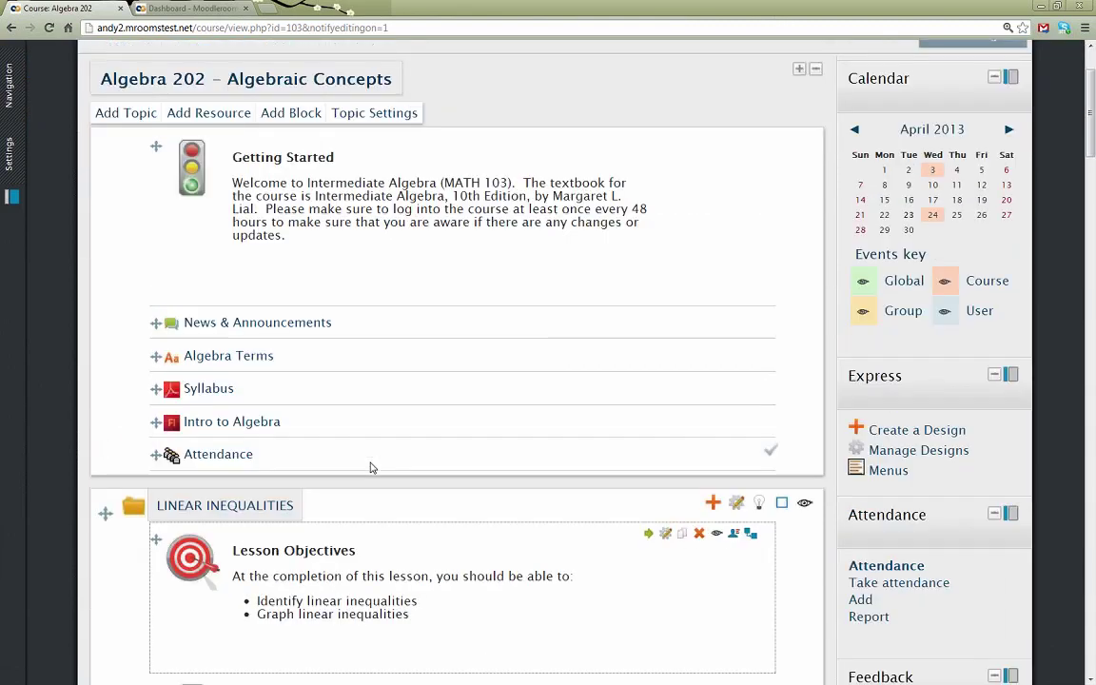
scroll(370, 466, "up", 2)
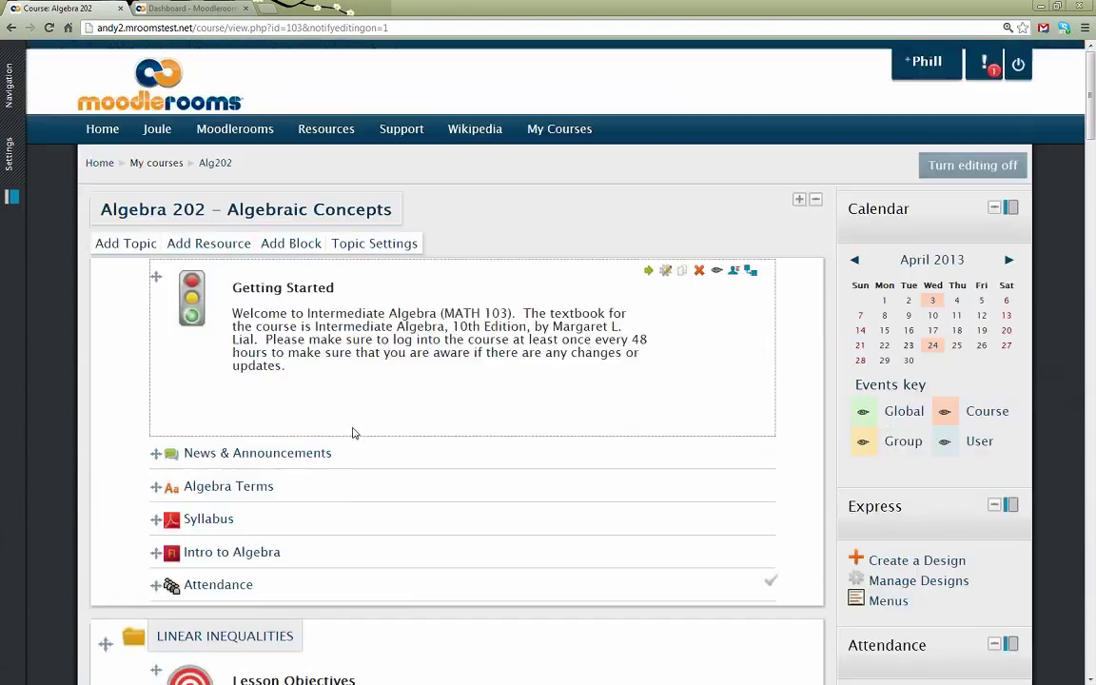
View the course's Add Topic form and close it without adding a topic.
left_click(131, 252)
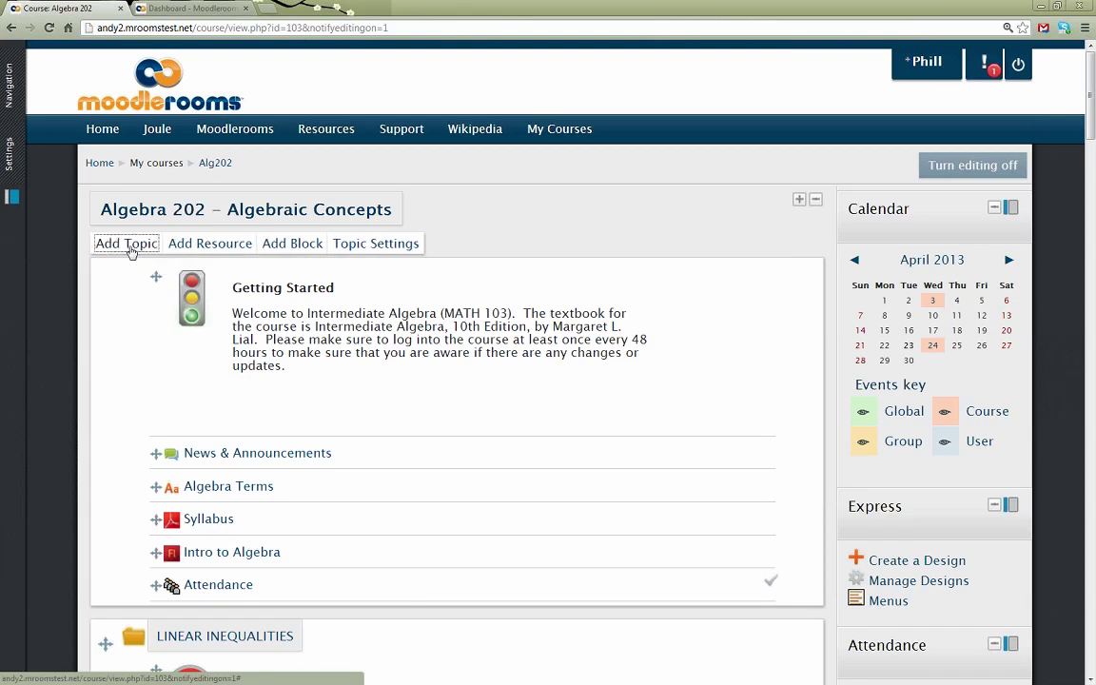
left_click(310, 287)
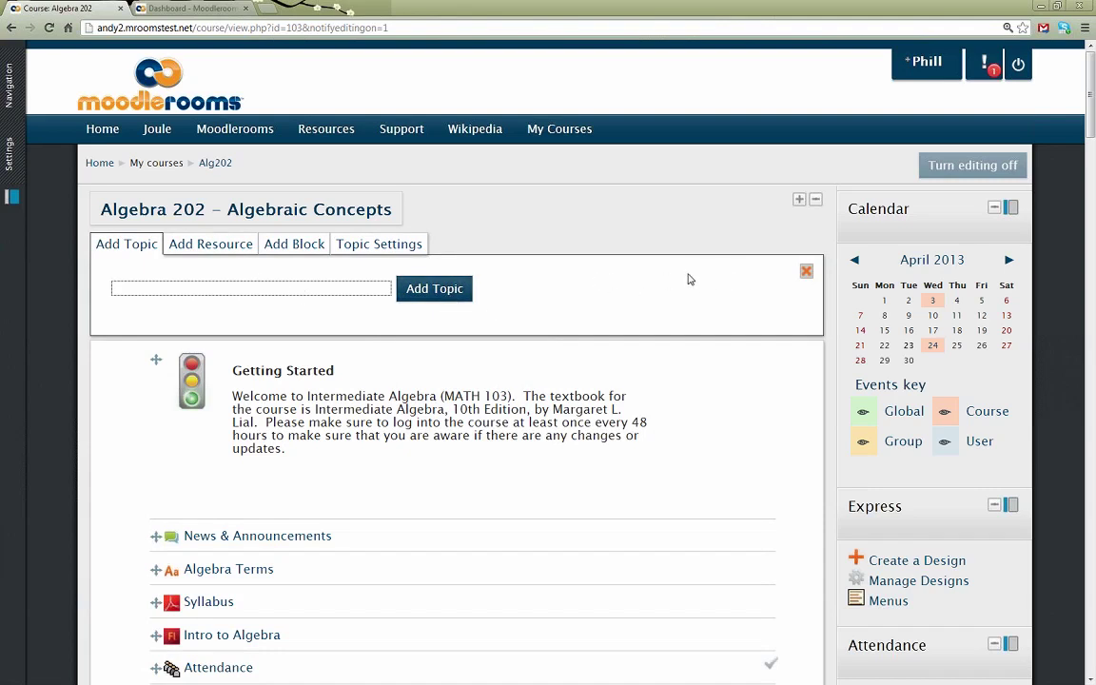
left_click(807, 272)
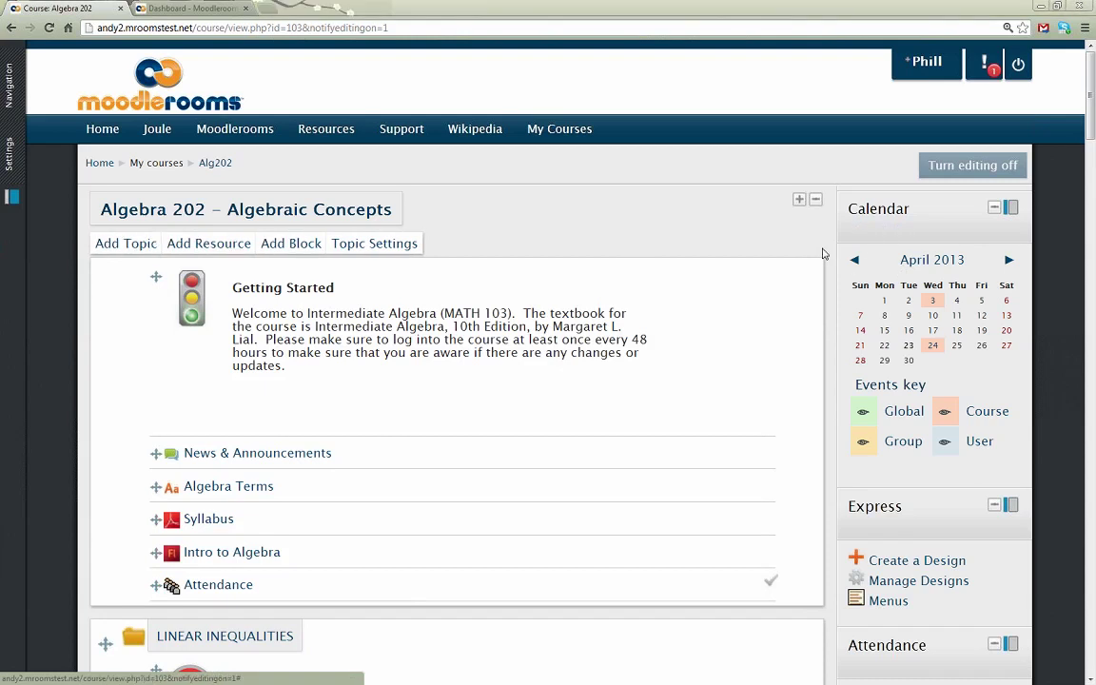
Drop test file.zip into the Linear Inequalities topic, look at its unzip, file resource and SCORM package options, and cancel the upload.
scroll(627, 241, "down", 2)
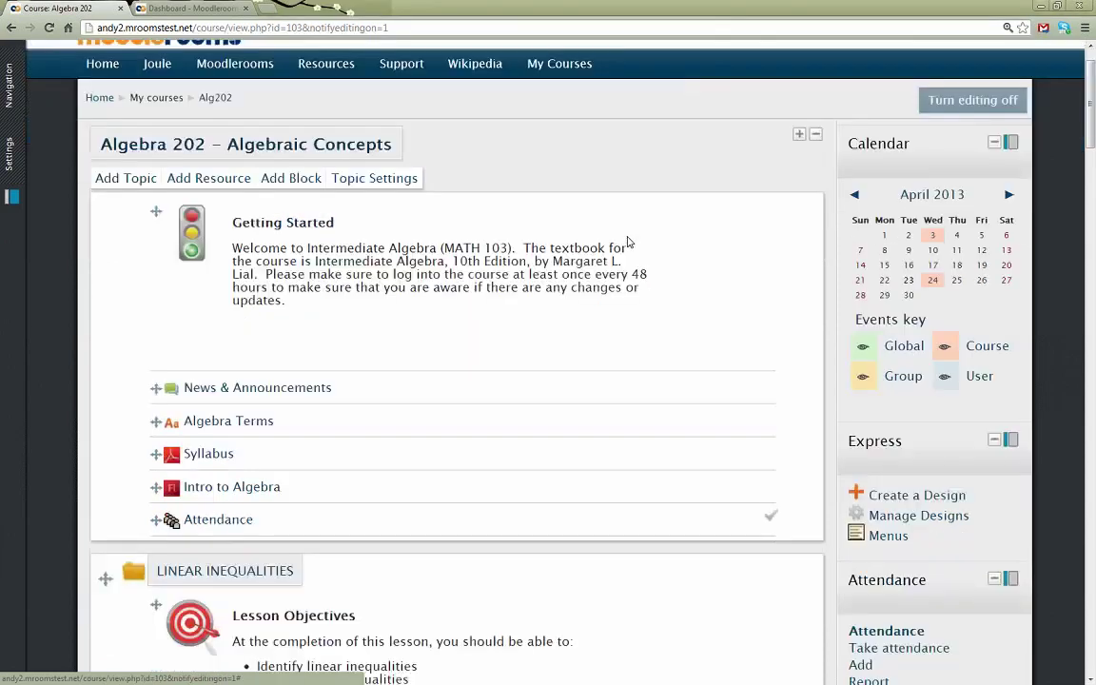
scroll(628, 241, "down", 1)
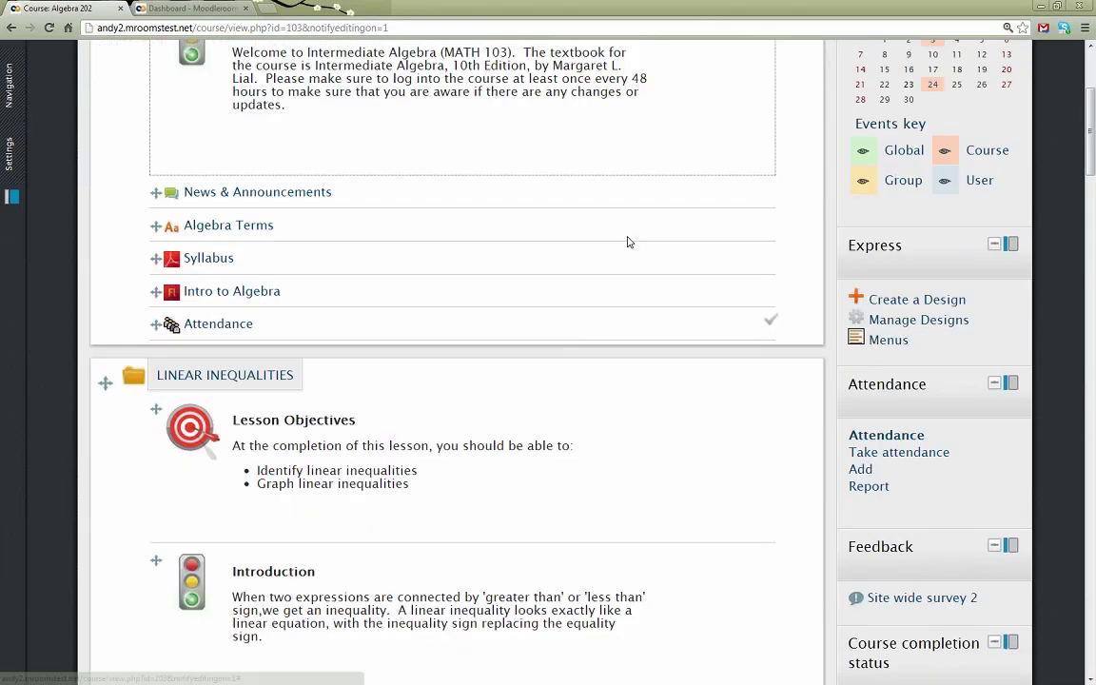
scroll(627, 241, "down", 5)
scroll(627, 242, "down", 2)
left_click_drag(628, 242, 490, 581)
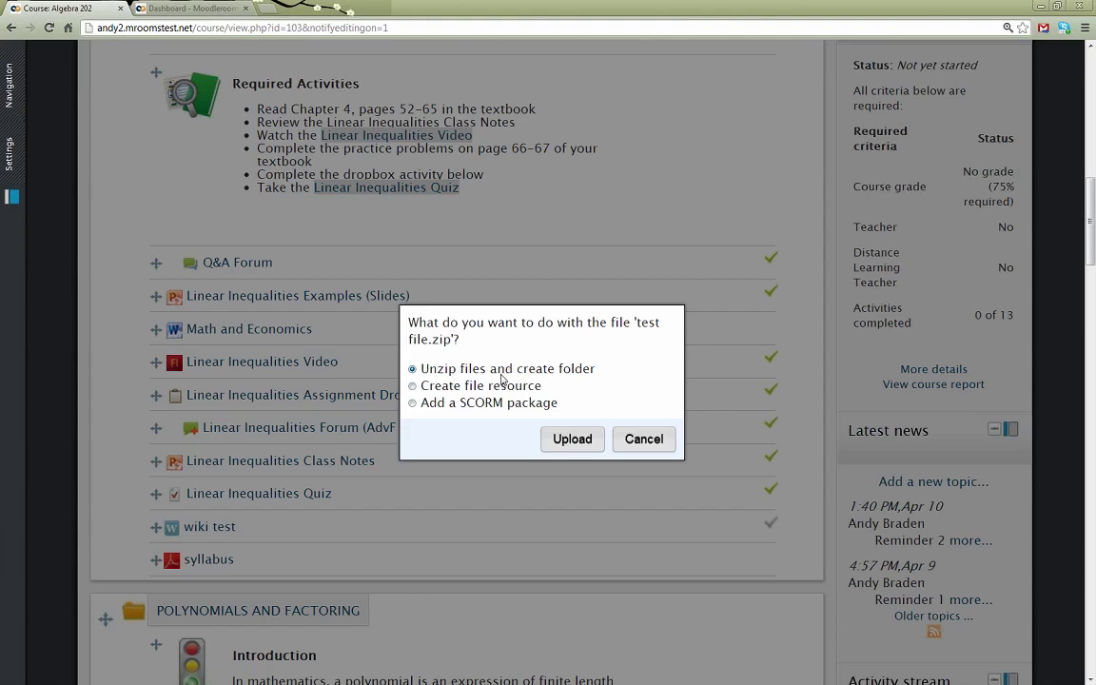
left_click(484, 394)
left_click(482, 411)
left_click(628, 444)
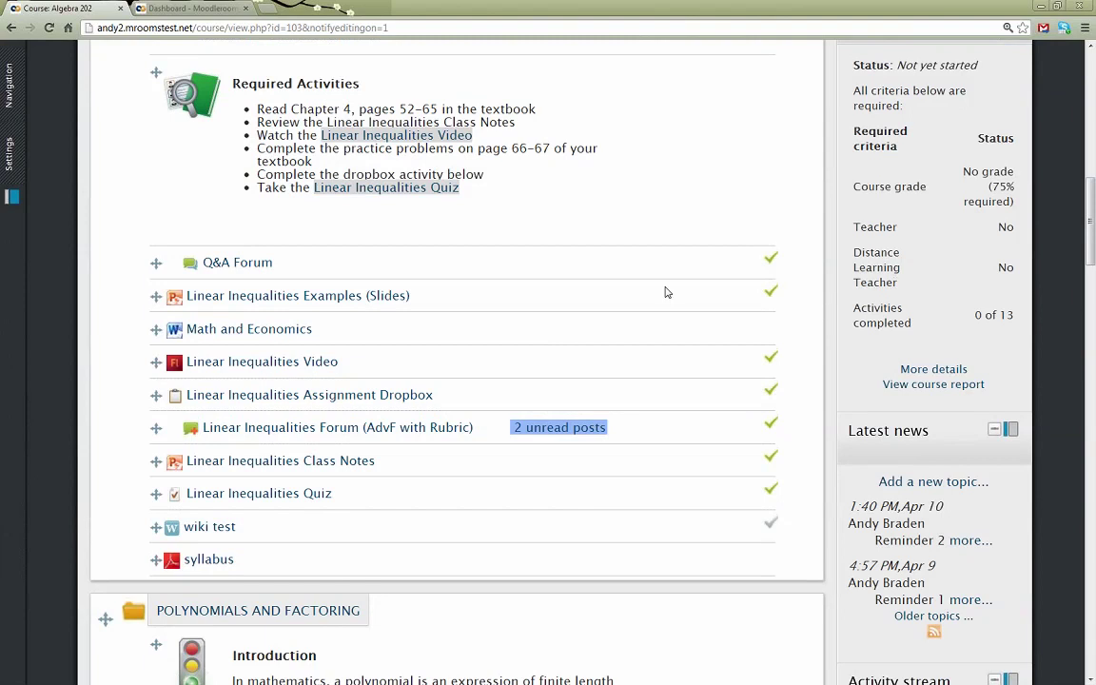
Delete the syllabus file from the Linear Inequalities topic and turn course editing off.
left_click(699, 555)
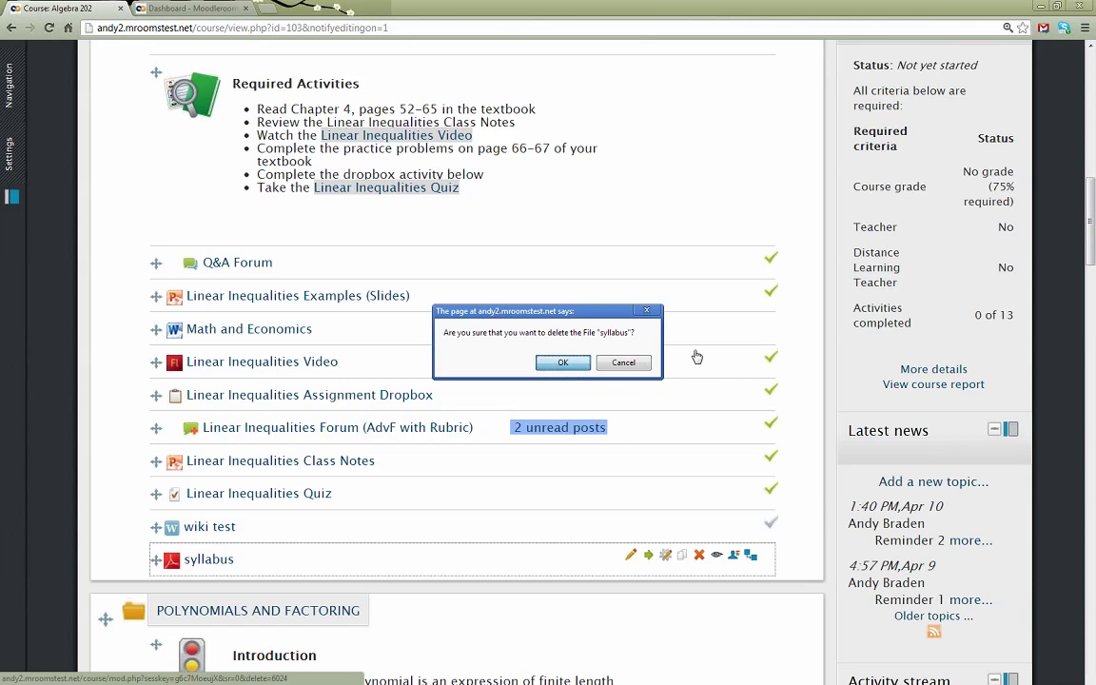
key("Return")
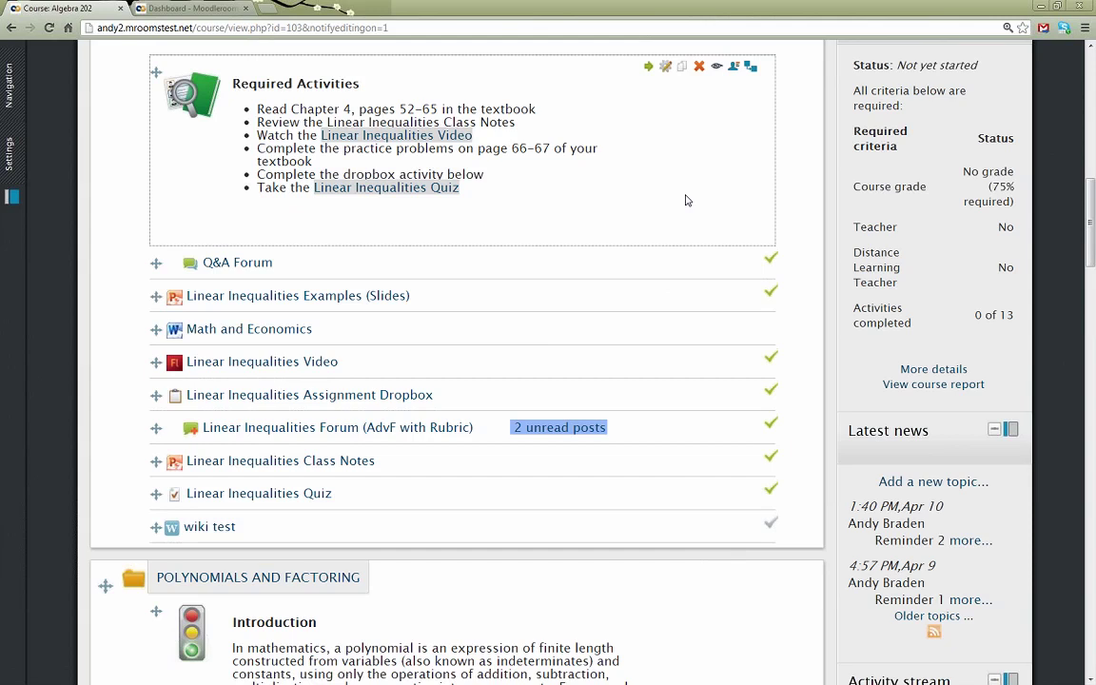
scroll(686, 200, "up", 3)
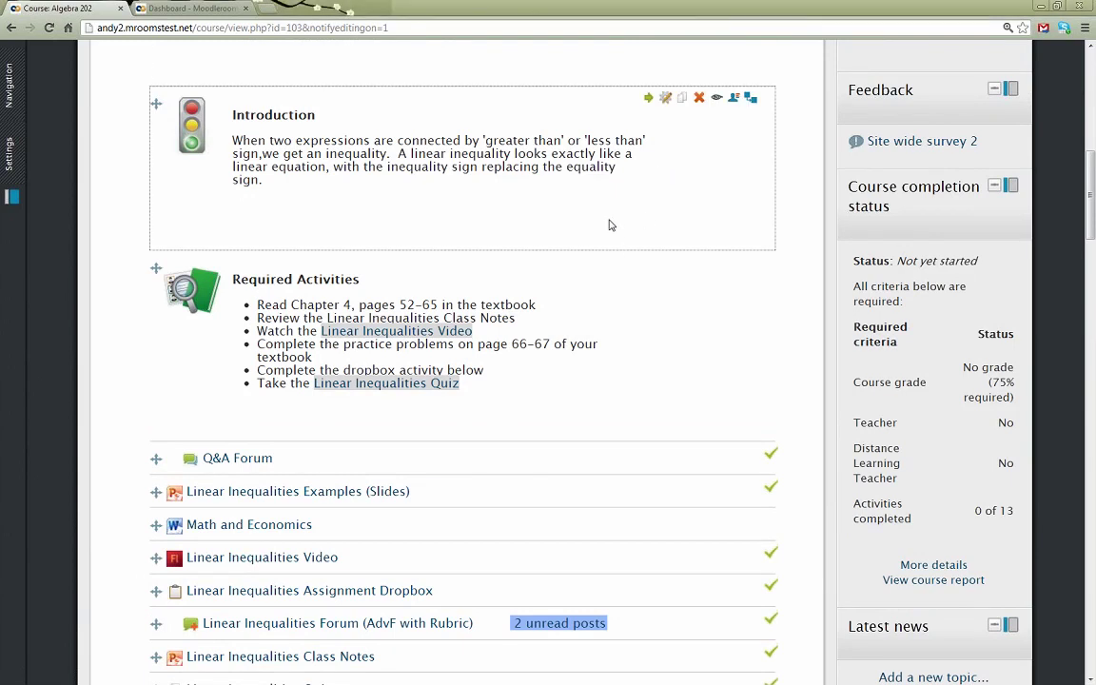
scroll(611, 225, "up", 1)
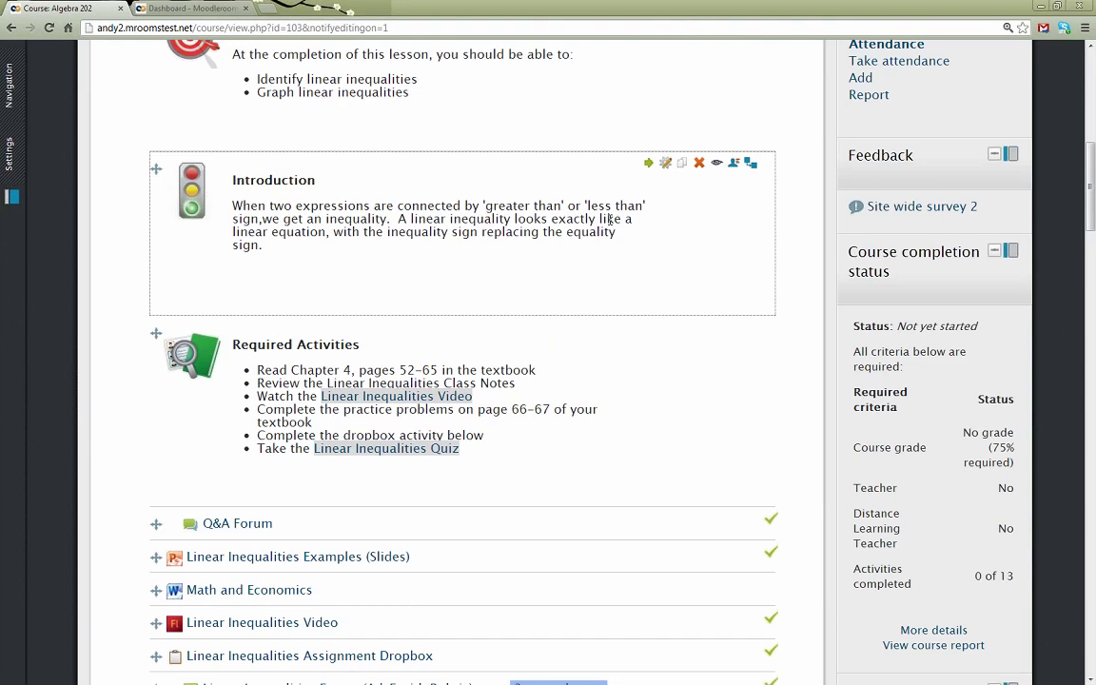
scroll(610, 220, "up", 2)
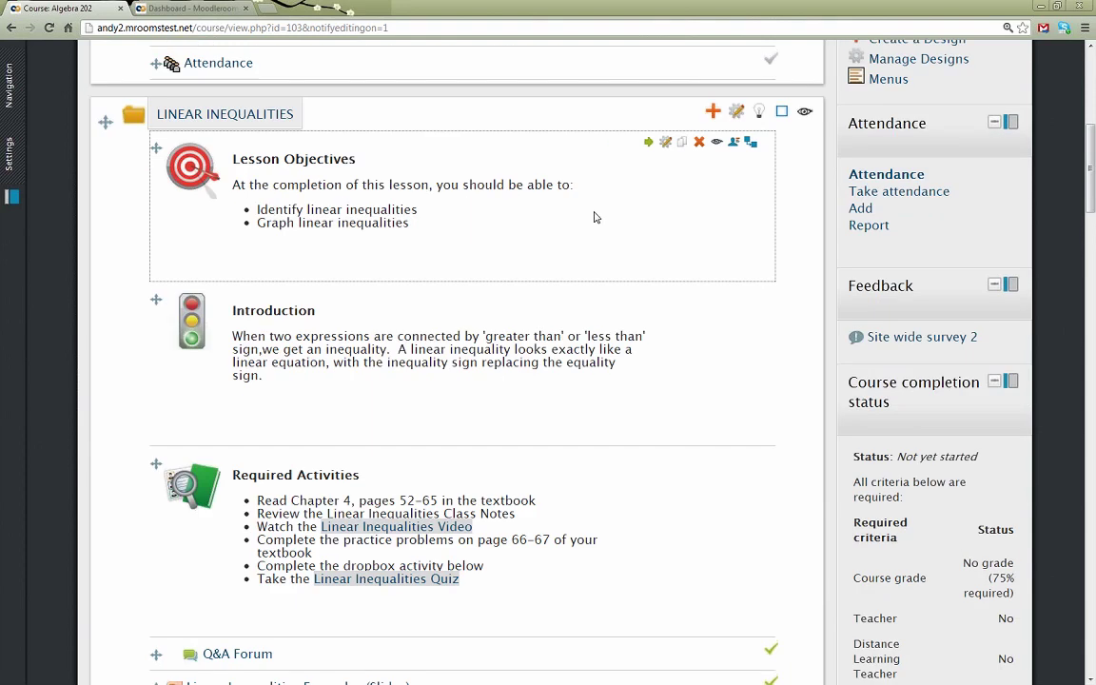
scroll(595, 218, "up", 8)
left_click(988, 164)
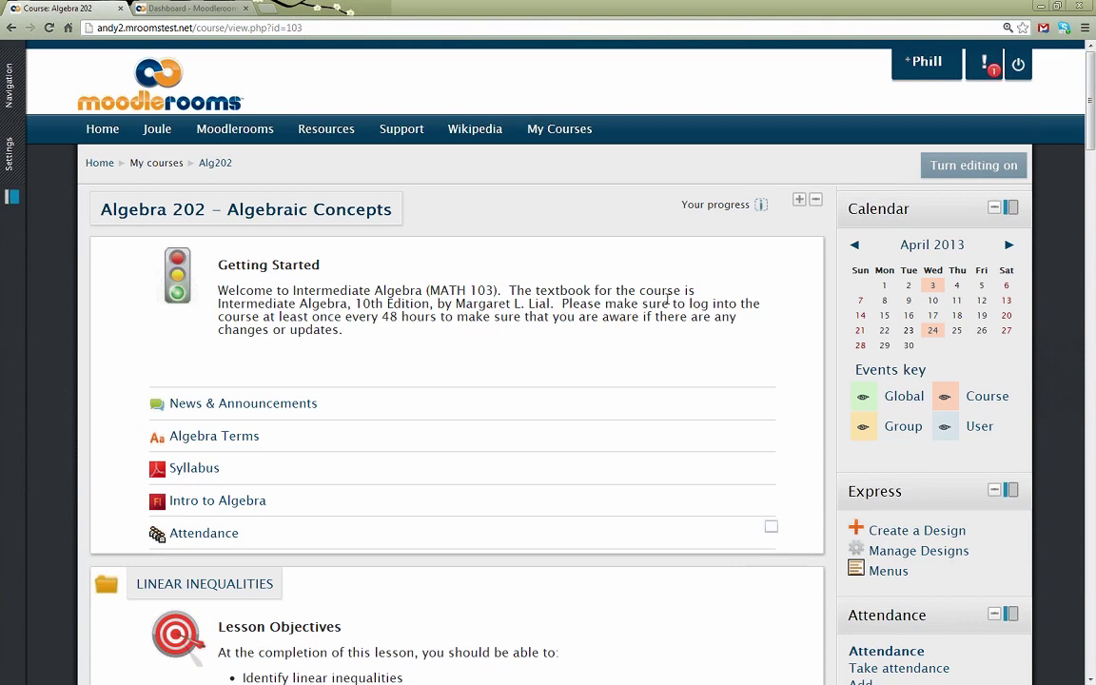
Open the Linear Inequalities Quiz from the course page and start a new group override for it.
scroll(667, 301, "down", 2)
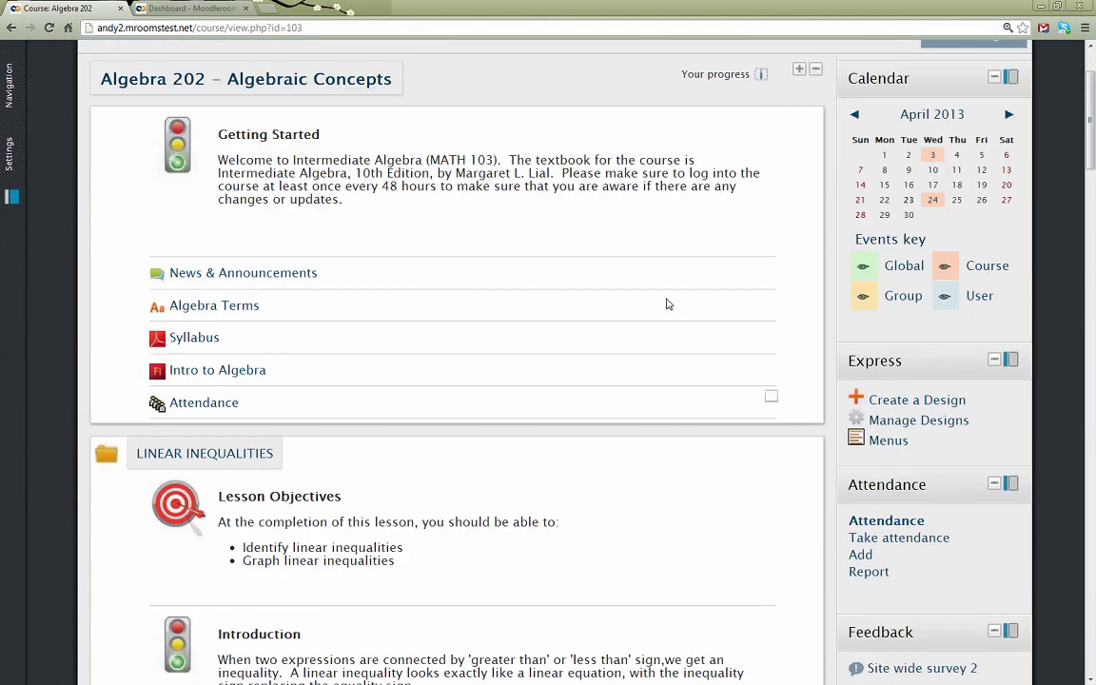
scroll(666, 305, "down", 10)
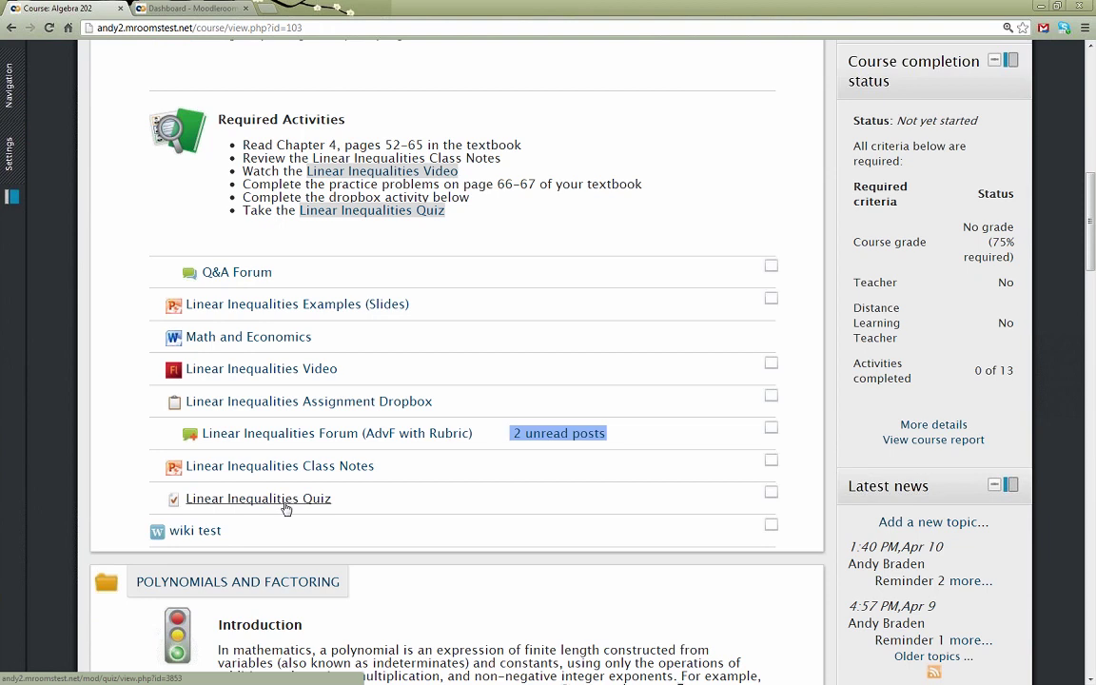
left_click(300, 499)
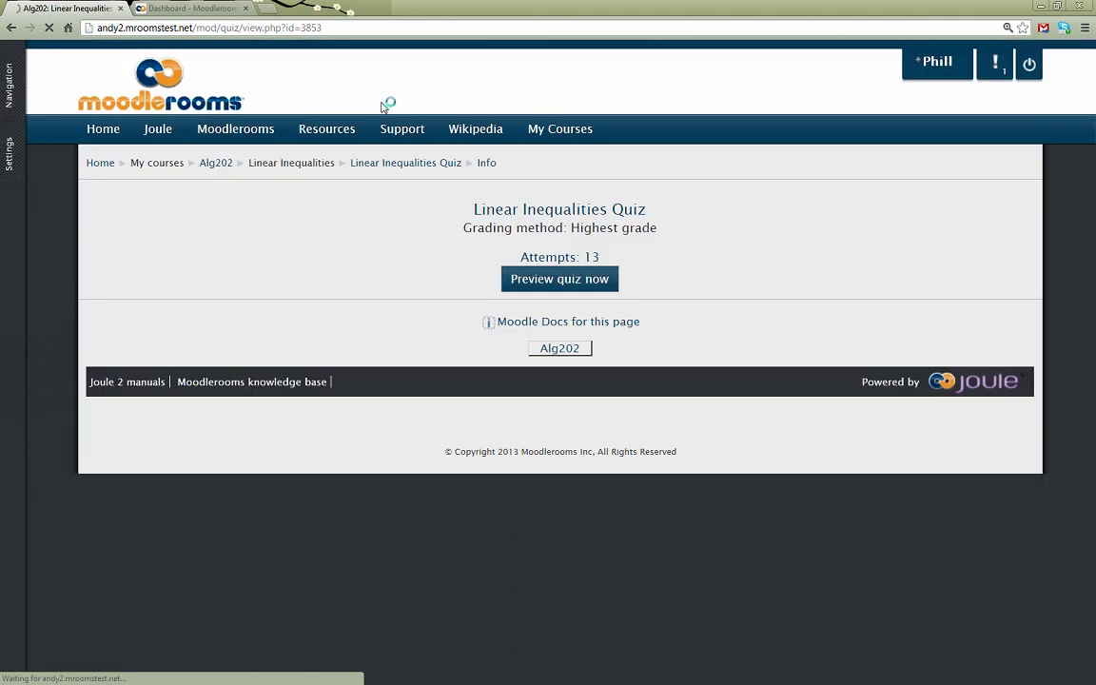
left_click(10, 152)
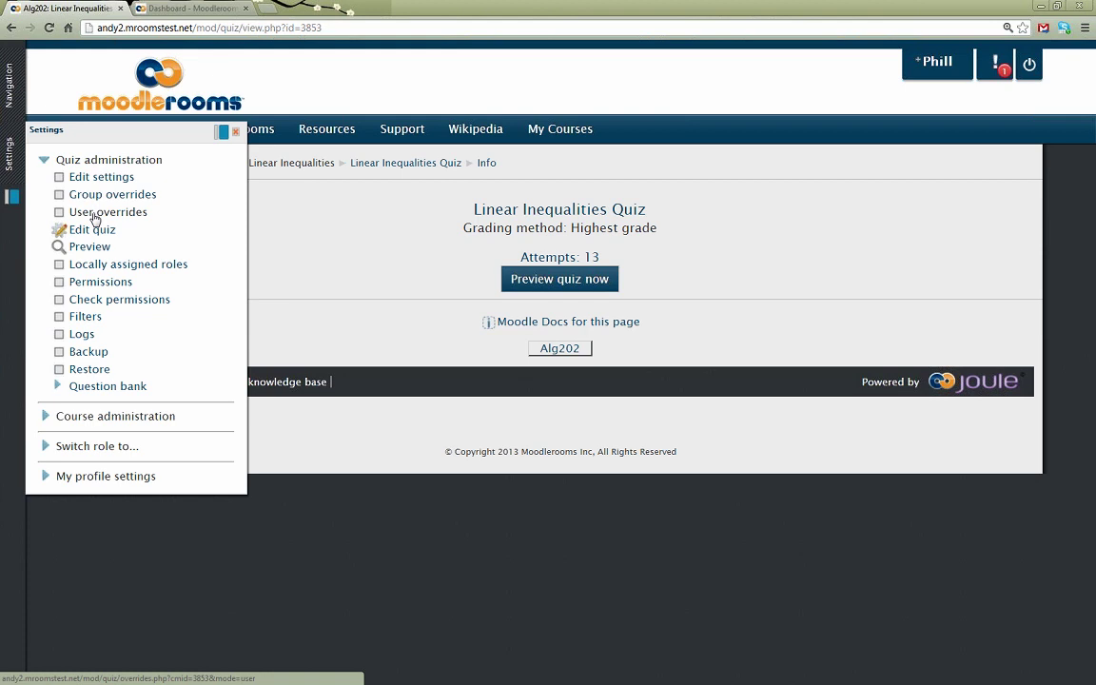
left_click(124, 198)
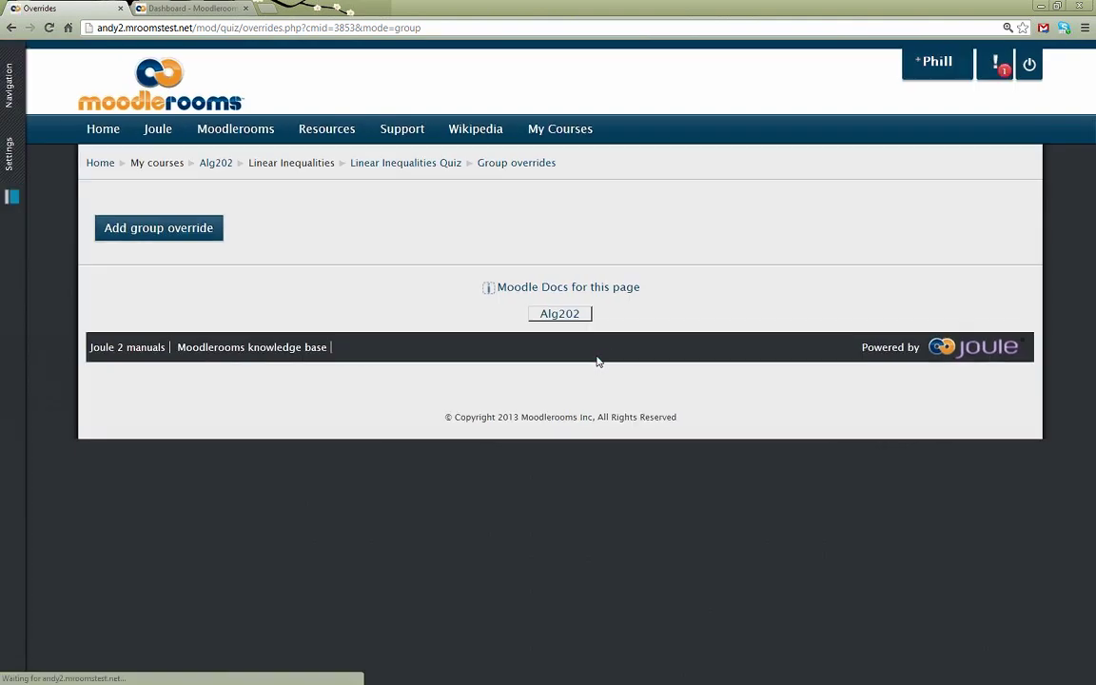
left_click(167, 226)
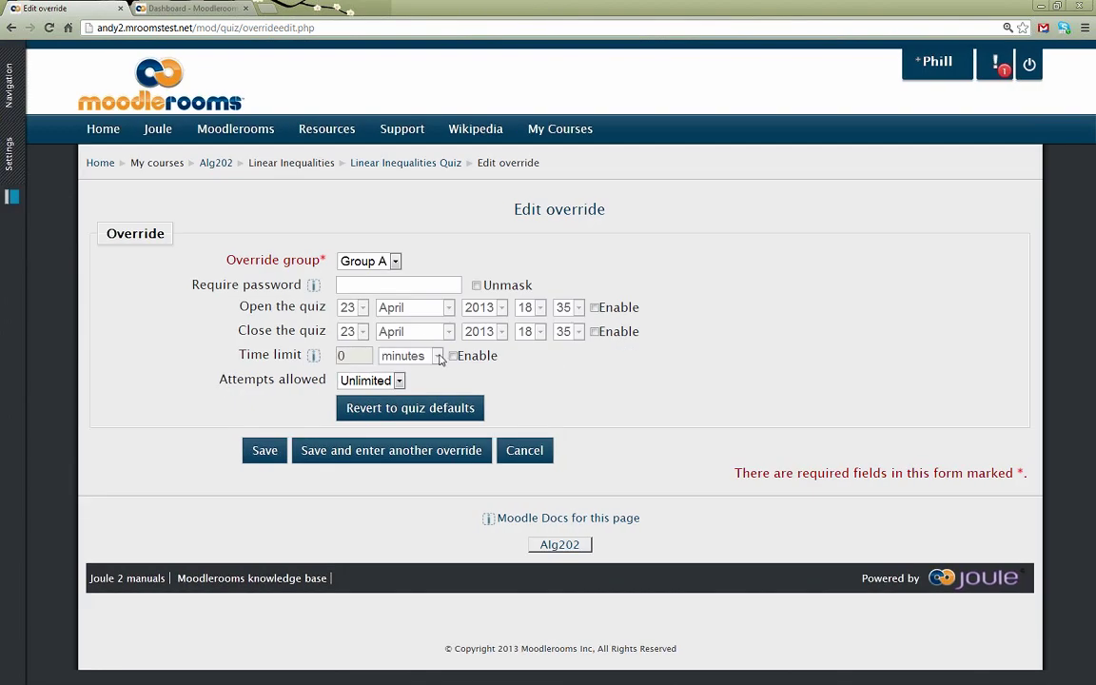
Set the override to Group B with a 60-minute time limit, enabling an opening date of 23 April 2013 and a closing date of 26 April 2013.
left_click(458, 358)
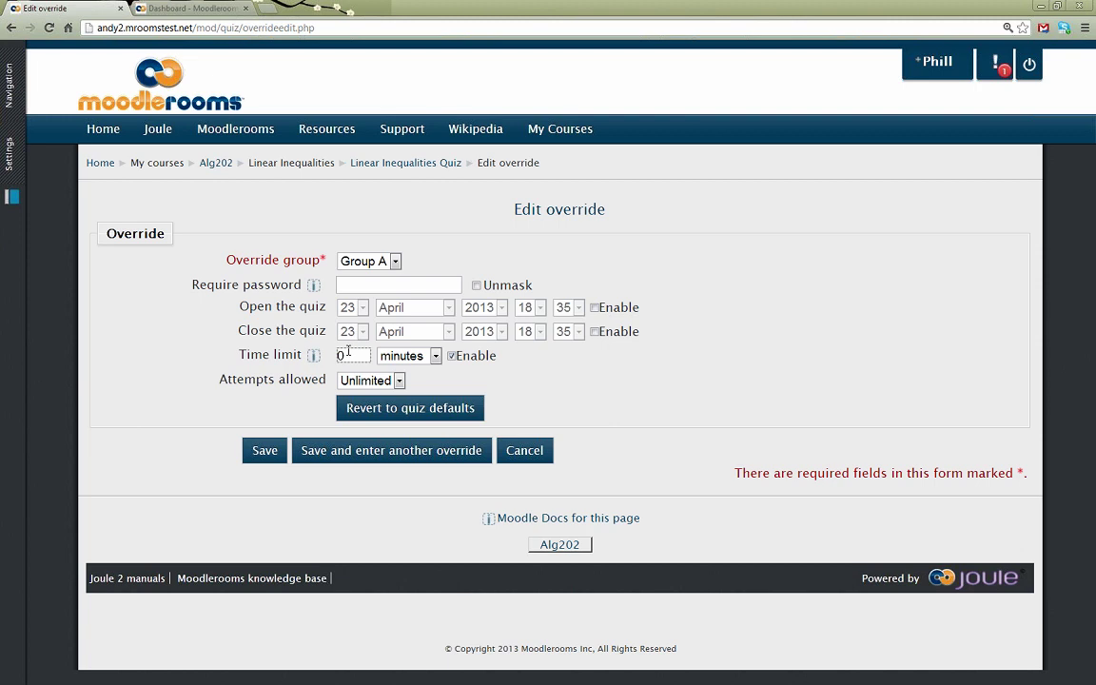
type("60")
left_click(354, 261)
left_click(371, 297)
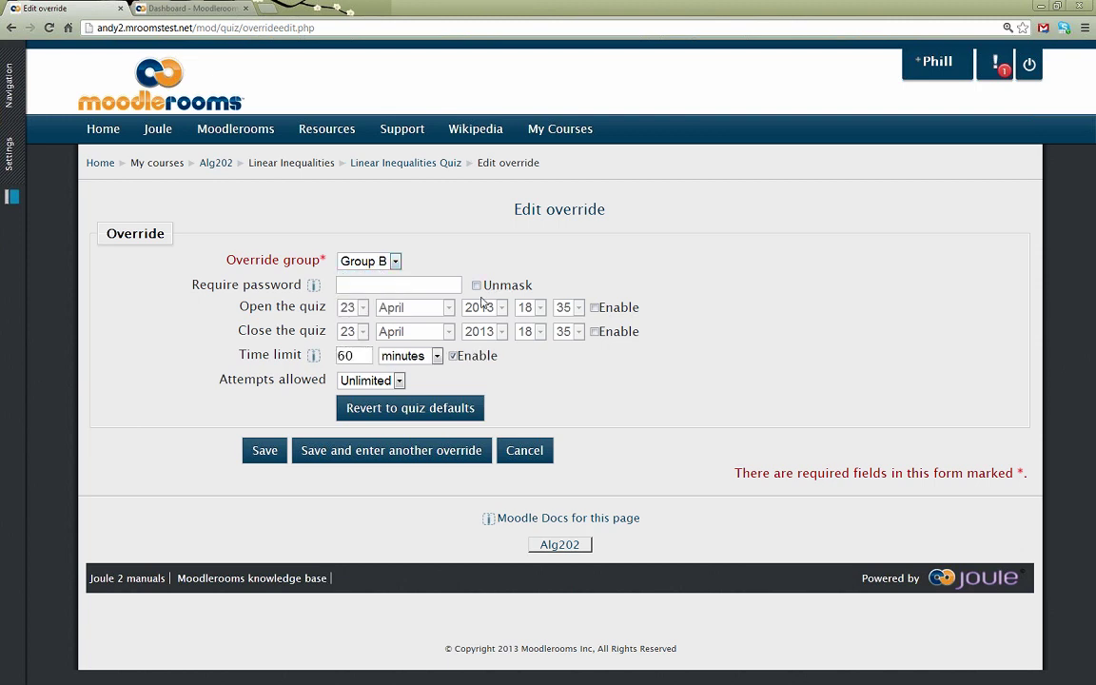
left_click(595, 308)
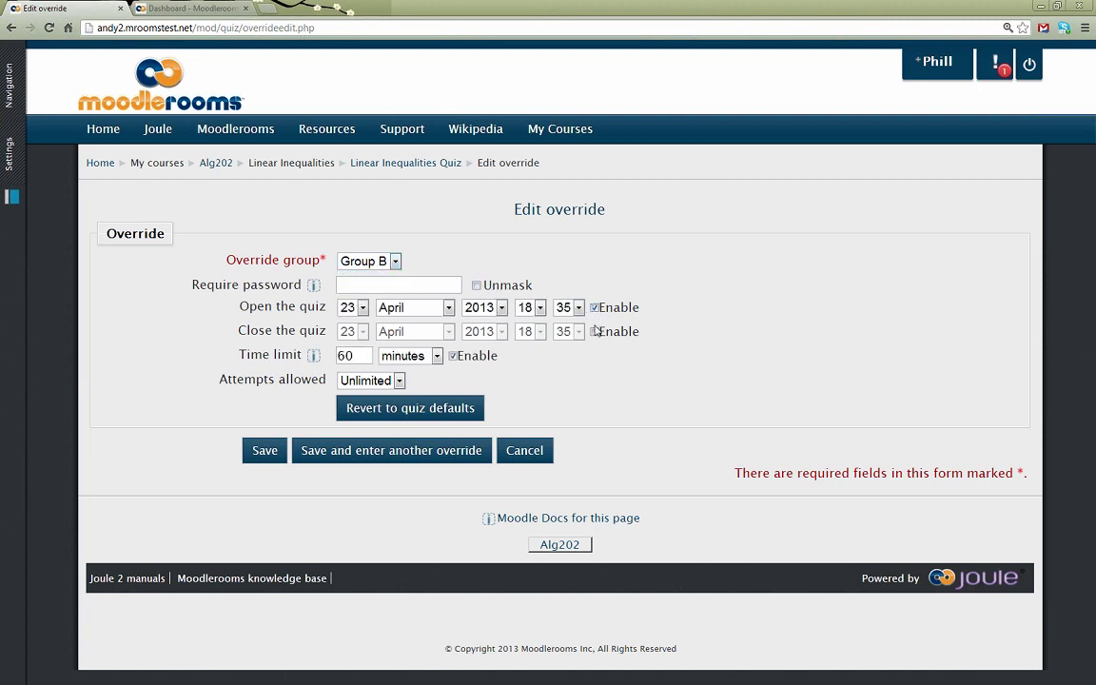
left_click(595, 331)
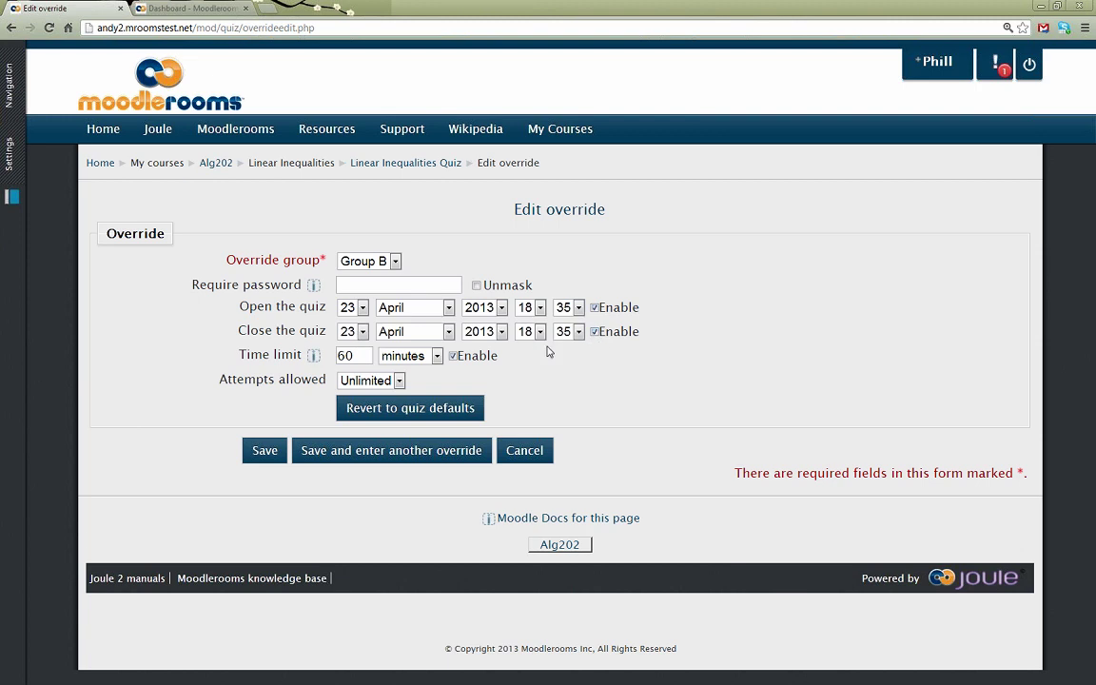
left_click(413, 331)
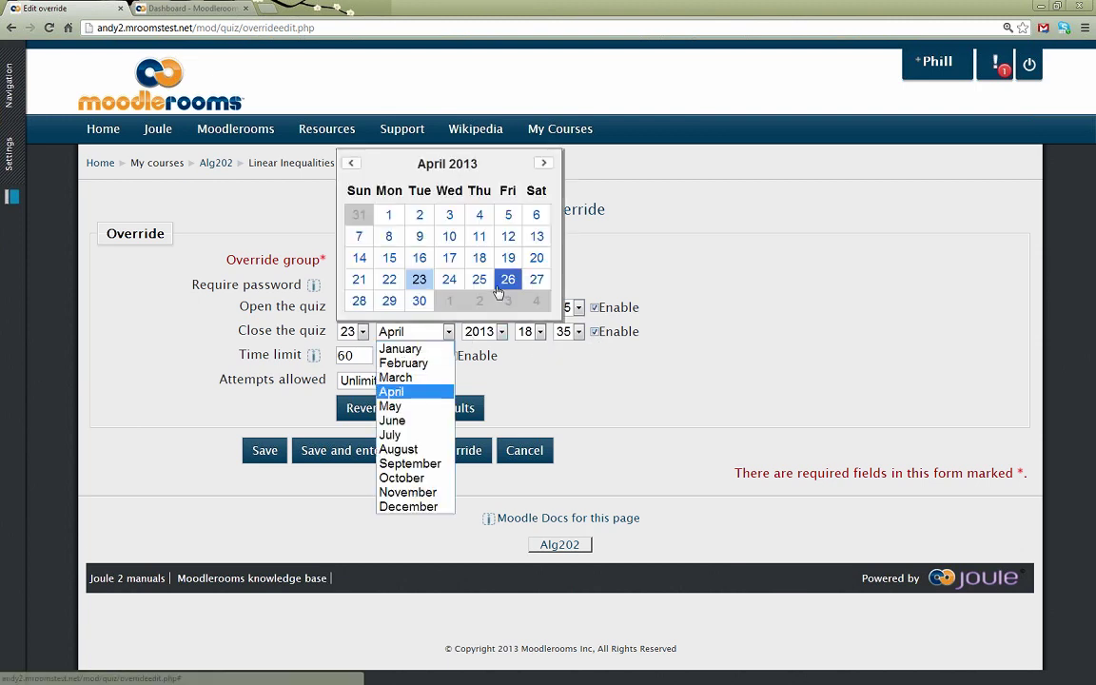
left_click(499, 284)
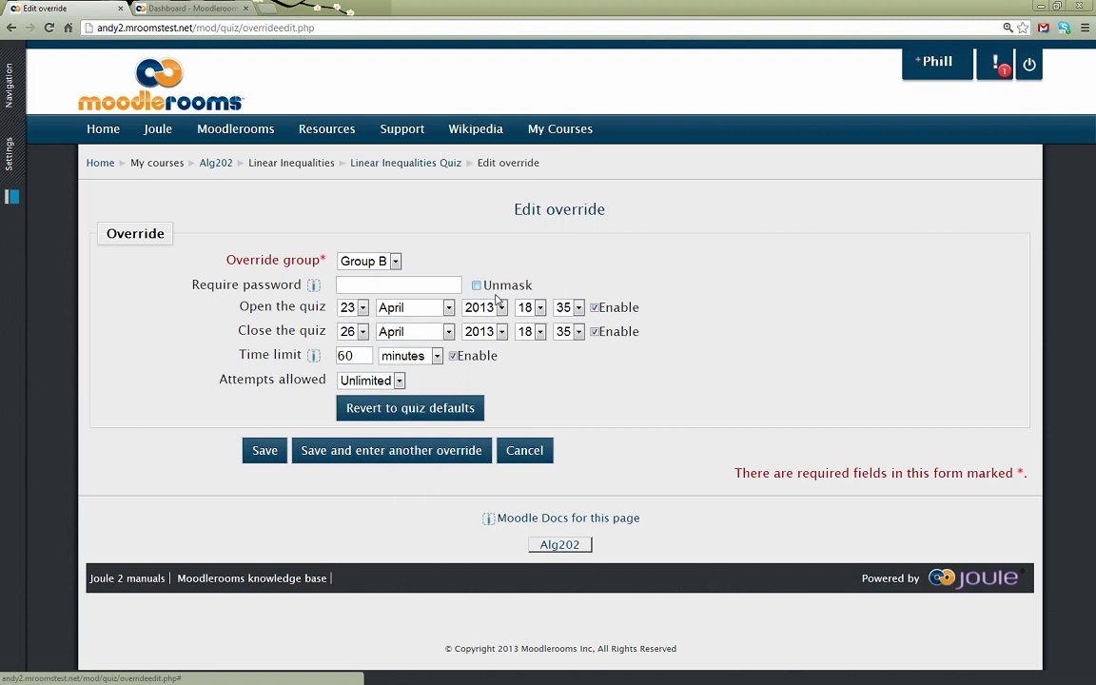
View the choices for the number of attempts allowed and cancel the group override without saving.
left_click(395, 382)
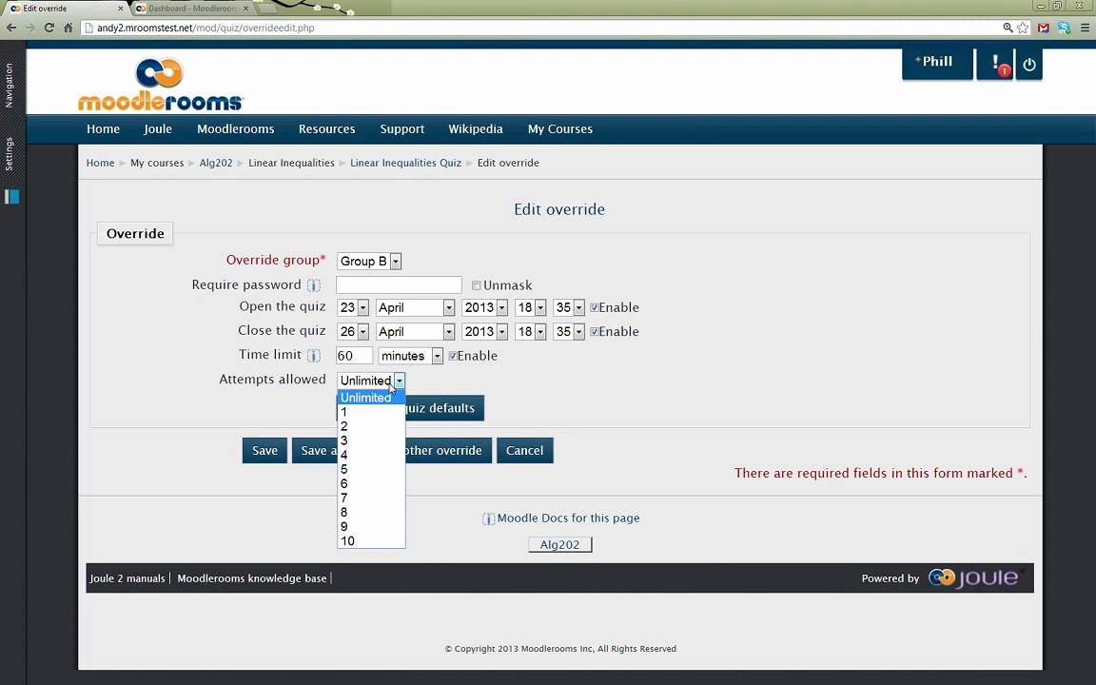
left_click(396, 382)
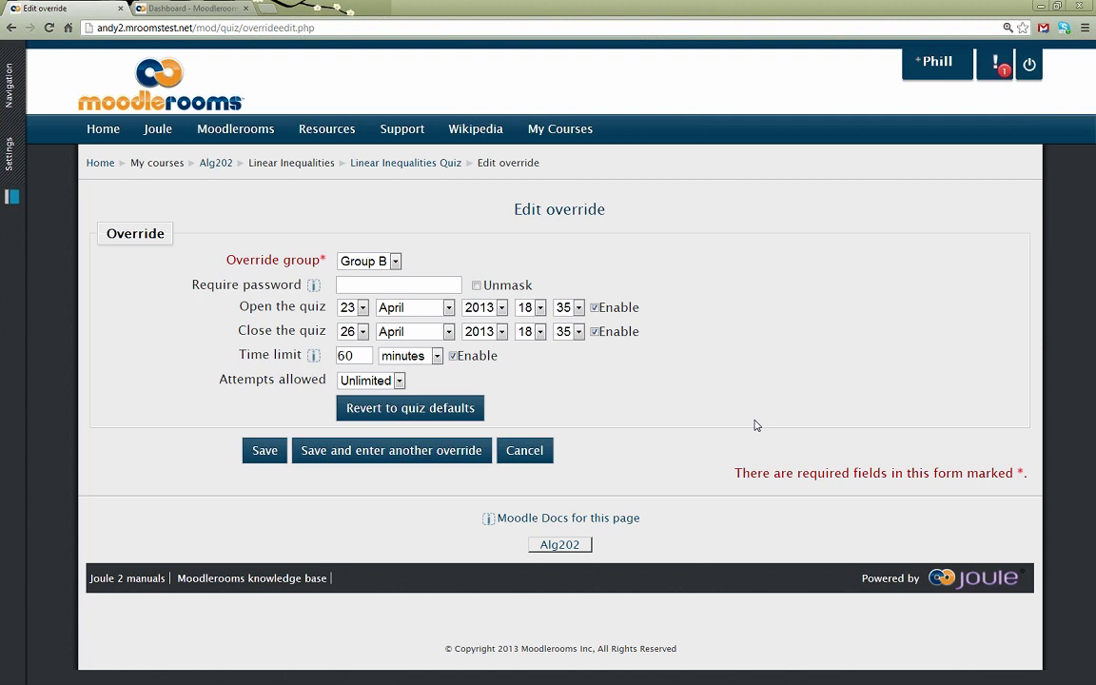
left_click(522, 458)
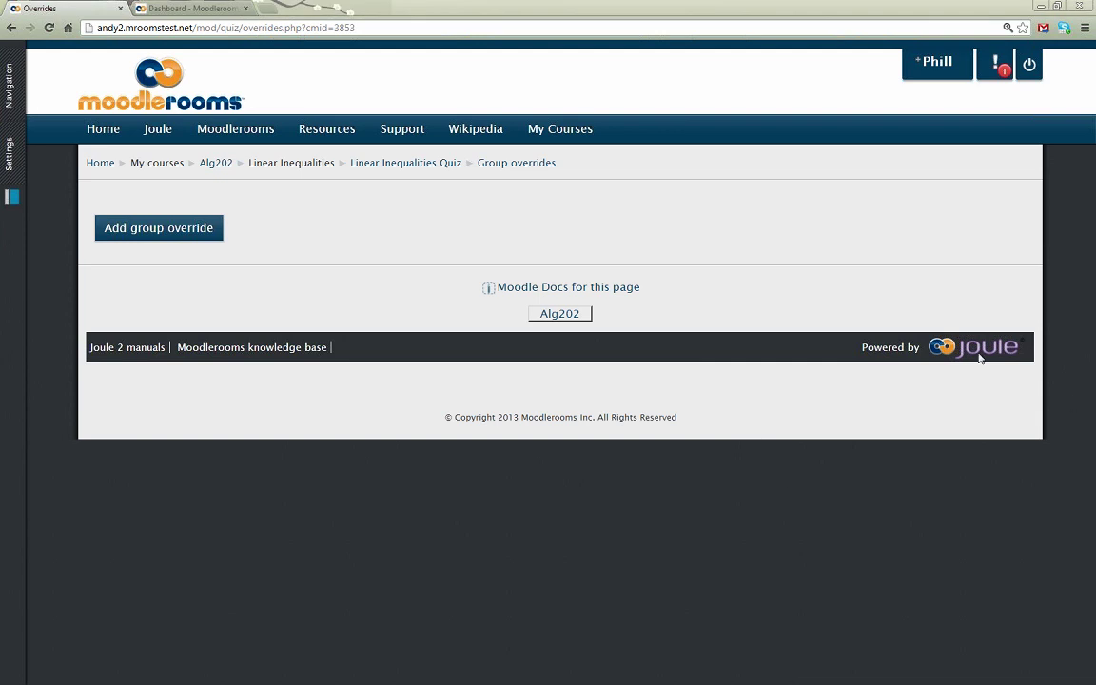
Return to the Algebra 202 course page by way of the quiz page and turn course editing on.
left_click(391, 166)
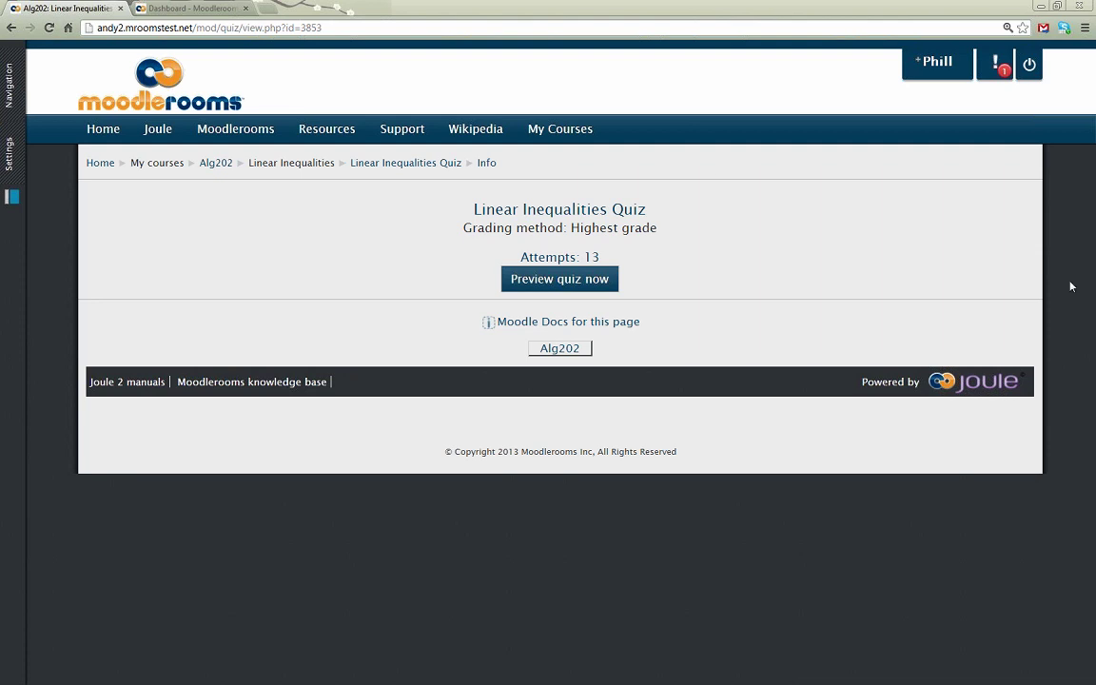
left_click(227, 168)
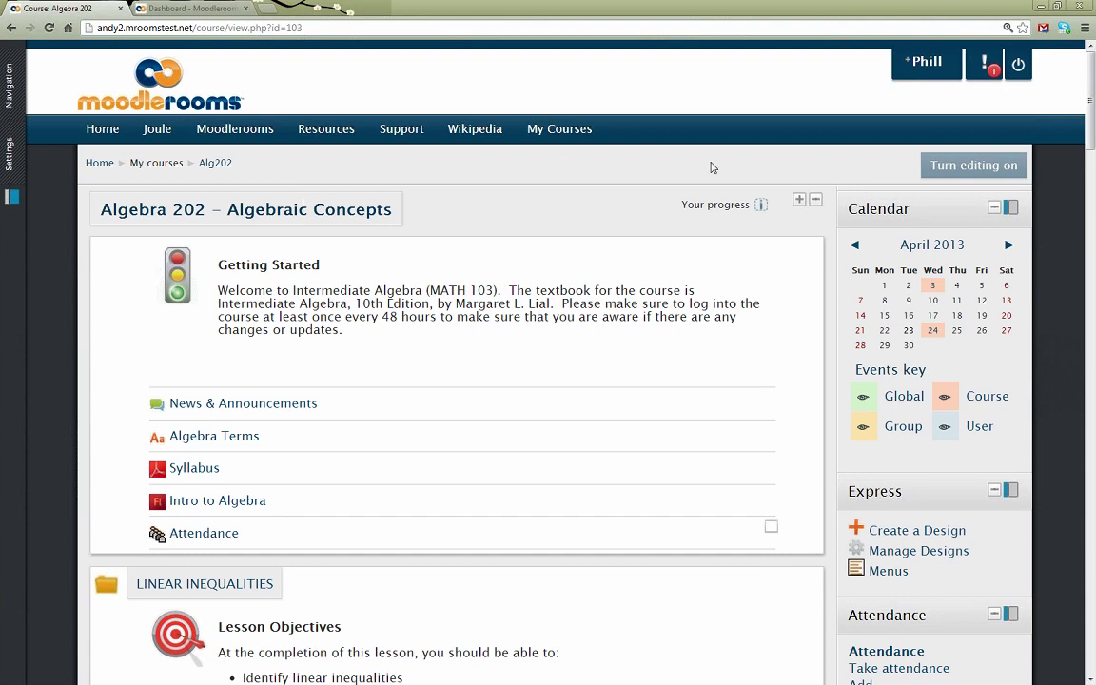
left_click(942, 164)
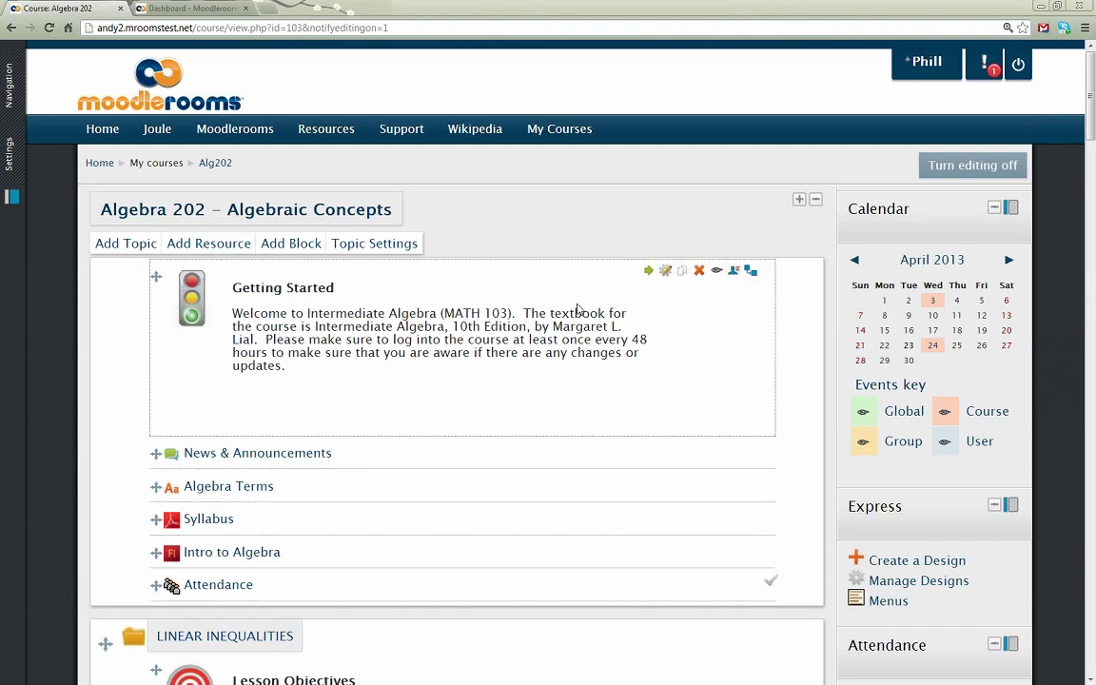
Open the Getting Started label for editing and start finding an image to insert at the end of its text.
left_click(664, 274)
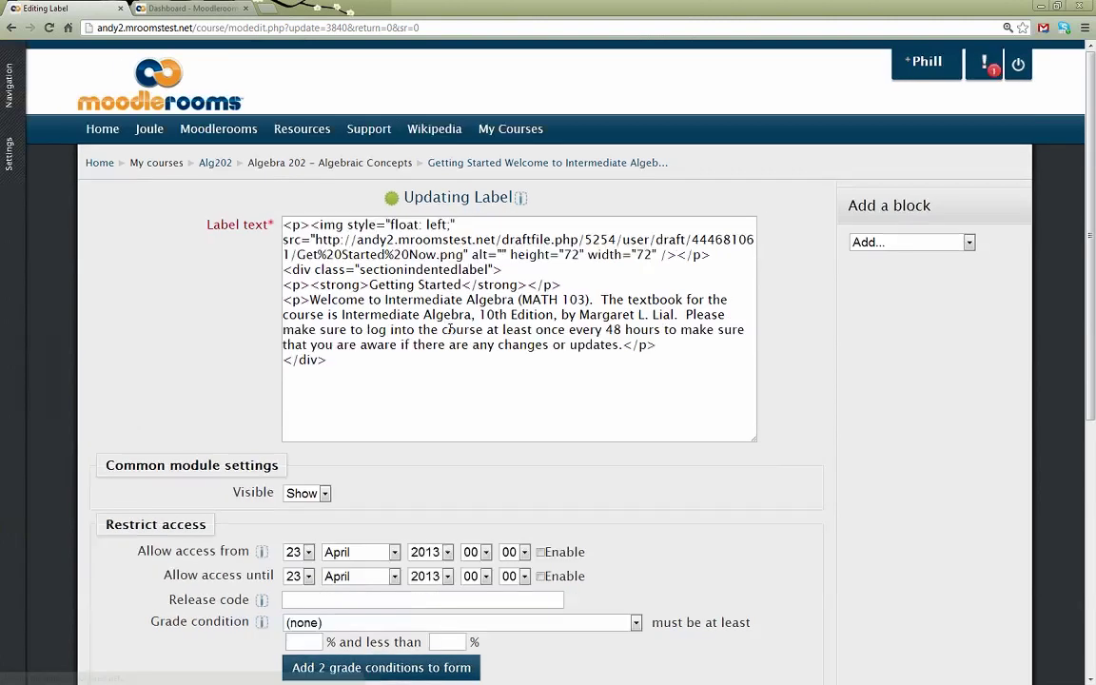
left_click(321, 318)
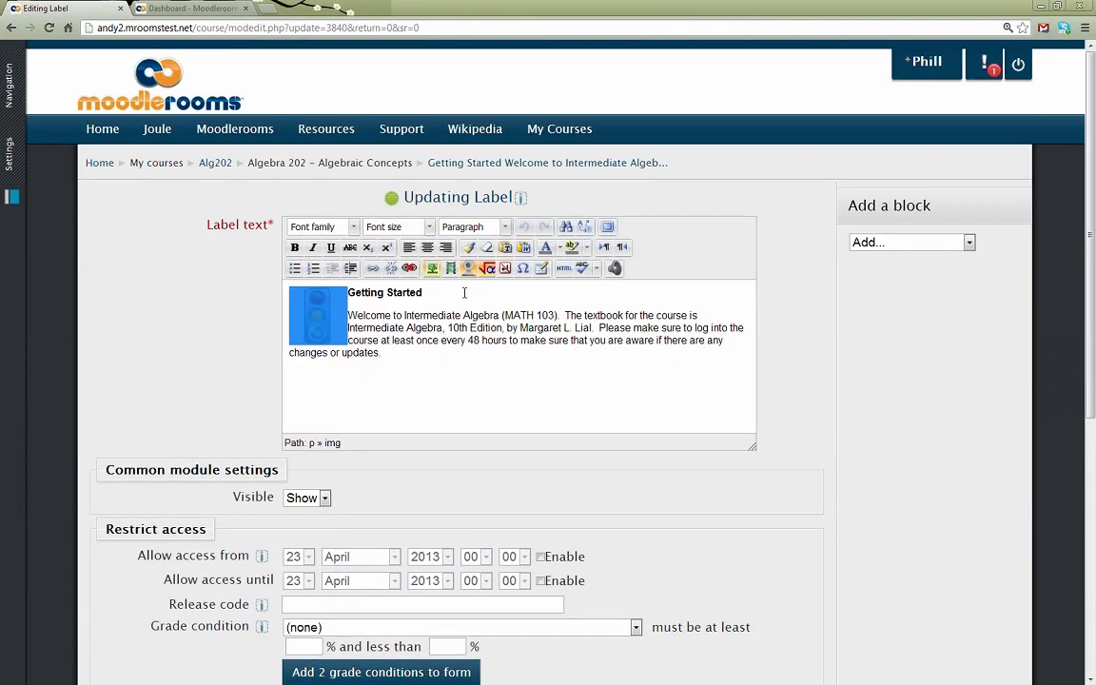
left_click(444, 392)
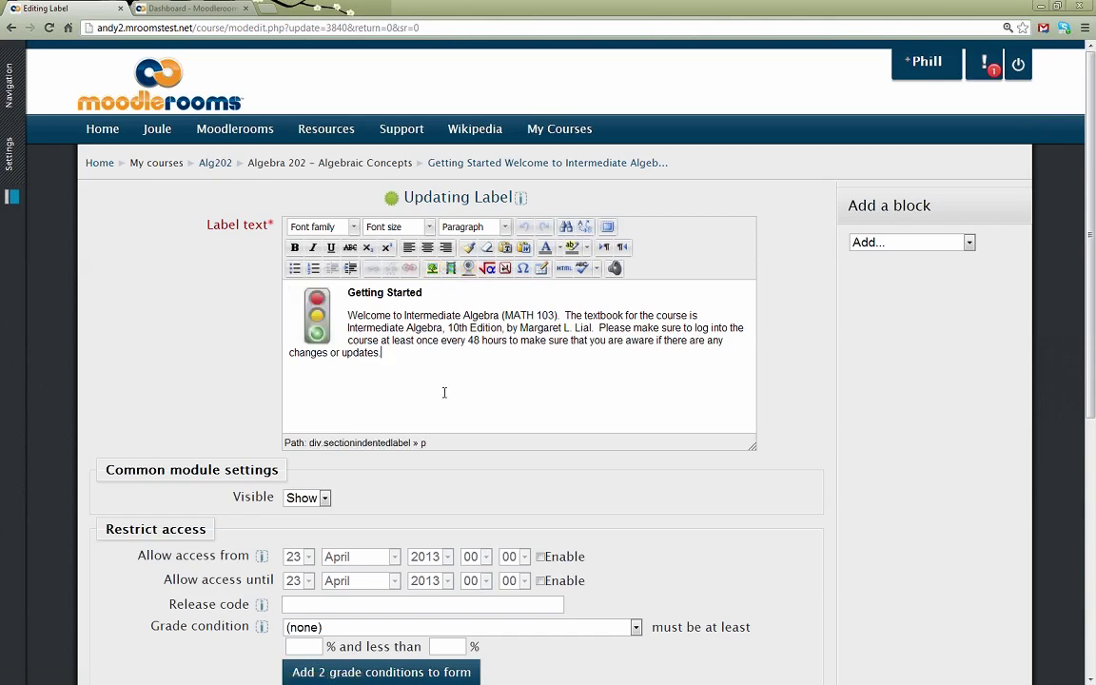
left_click(432, 269)
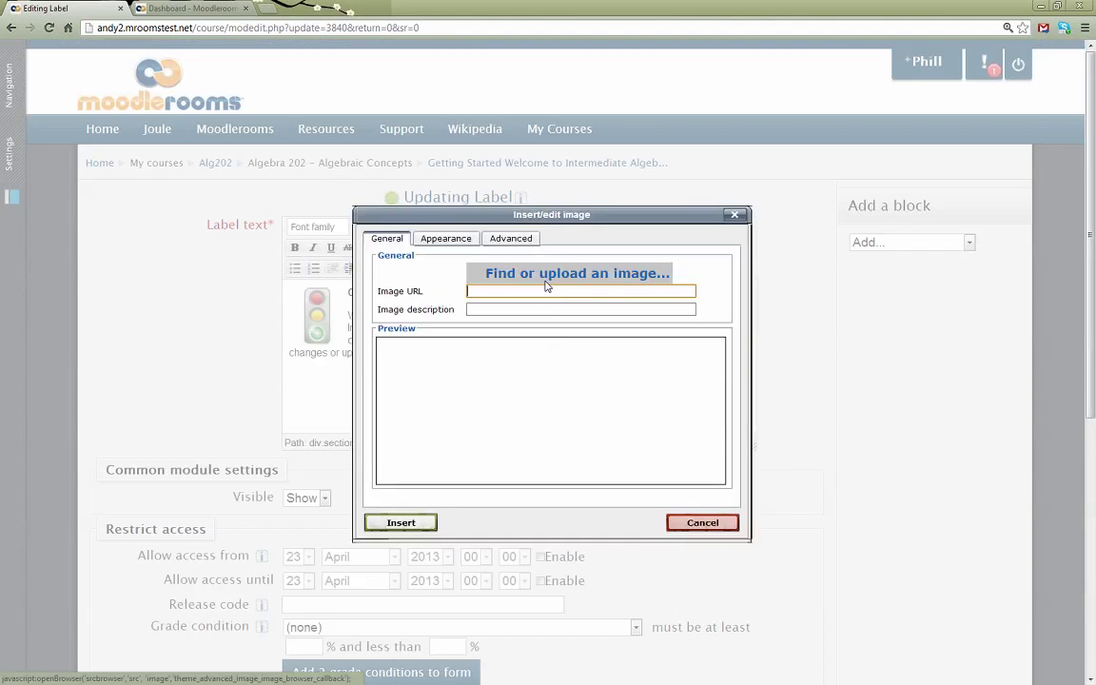
left_click(546, 282)
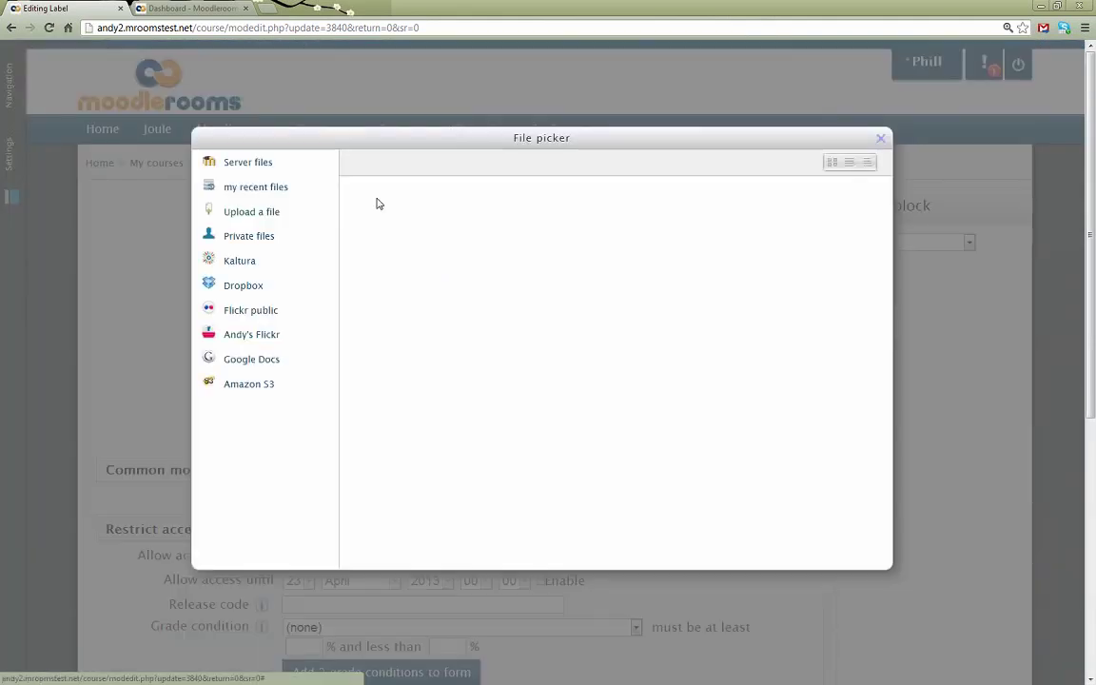
Upload homepage.png from the salesnext folder in SE Resources as the image for the label.
left_click(246, 214)
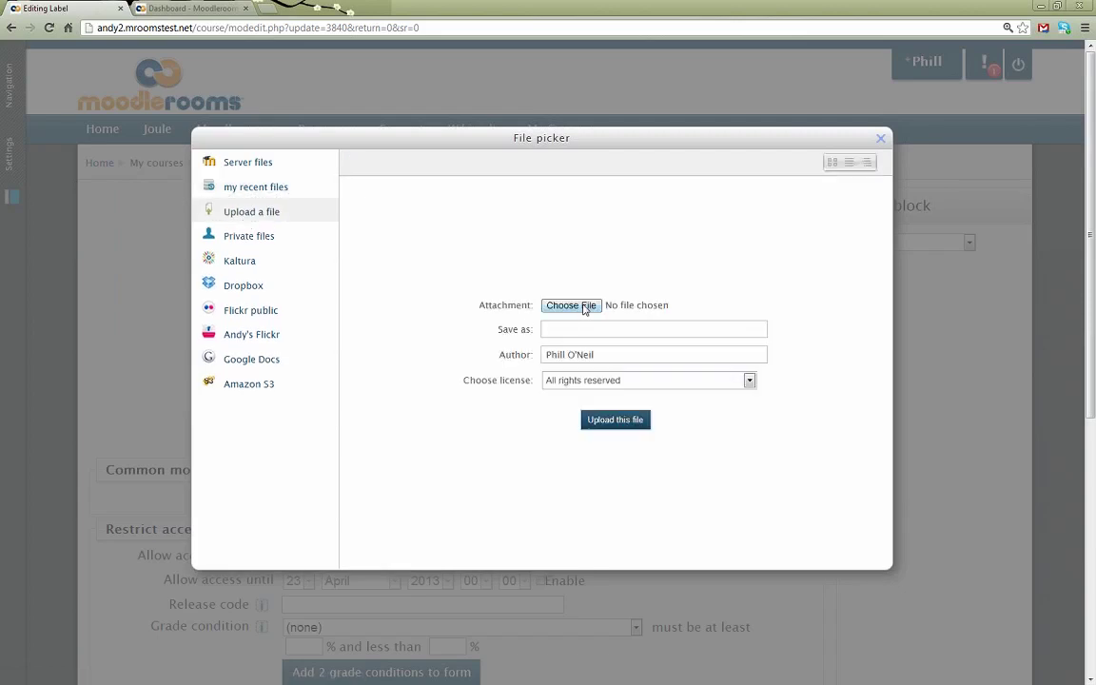
left_click(572, 305)
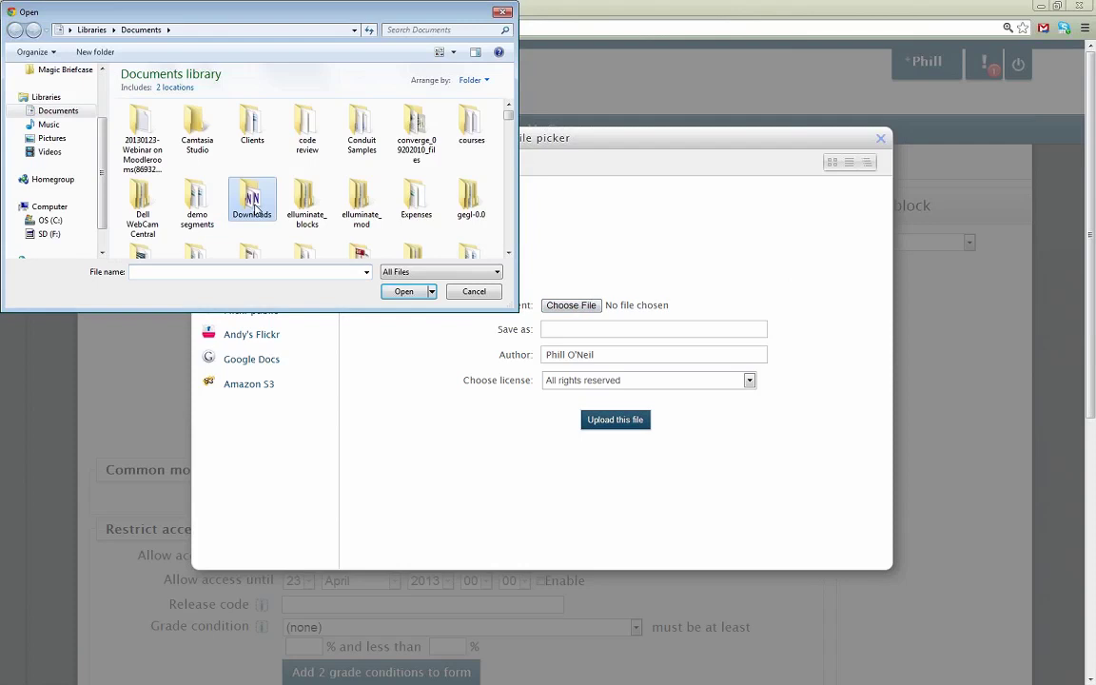
scroll(255, 212, "down", 1)
scroll(255, 211, "down", 1)
scroll(255, 211, "down", 2)
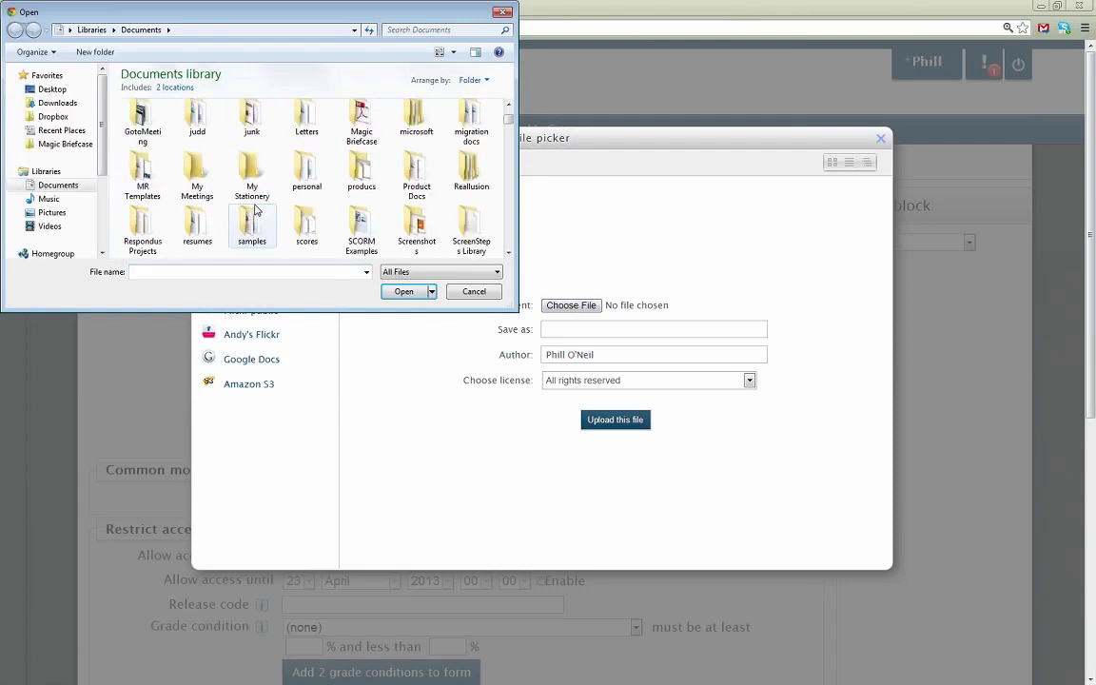
double_click(141, 217)
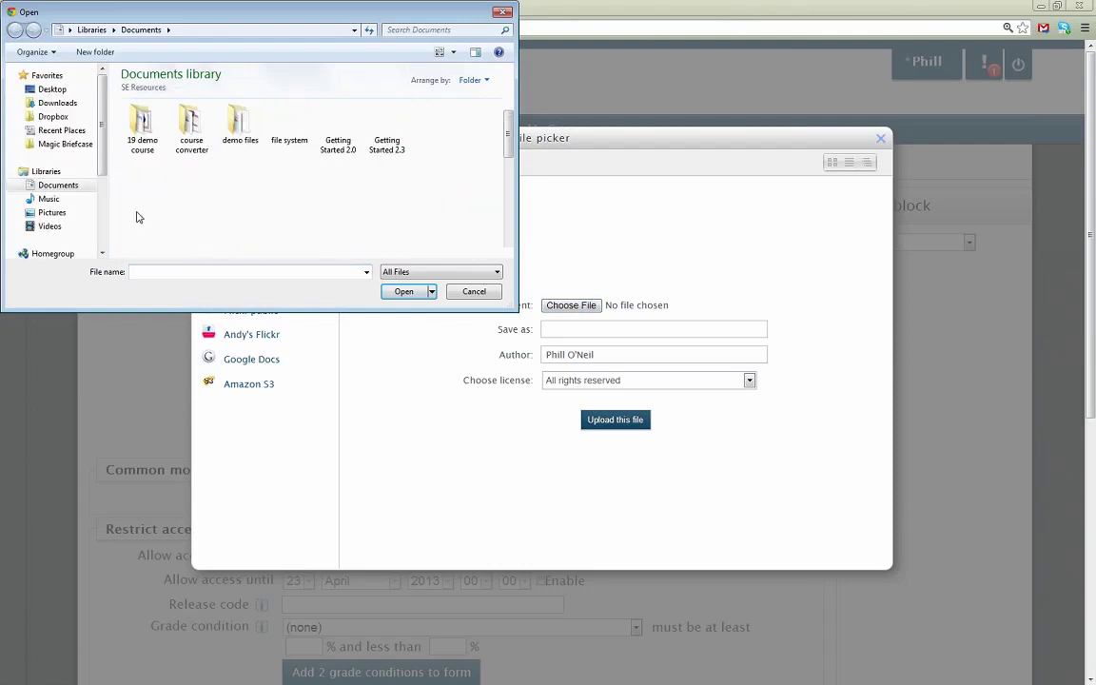
double_click(326, 162)
left_click(142, 114)
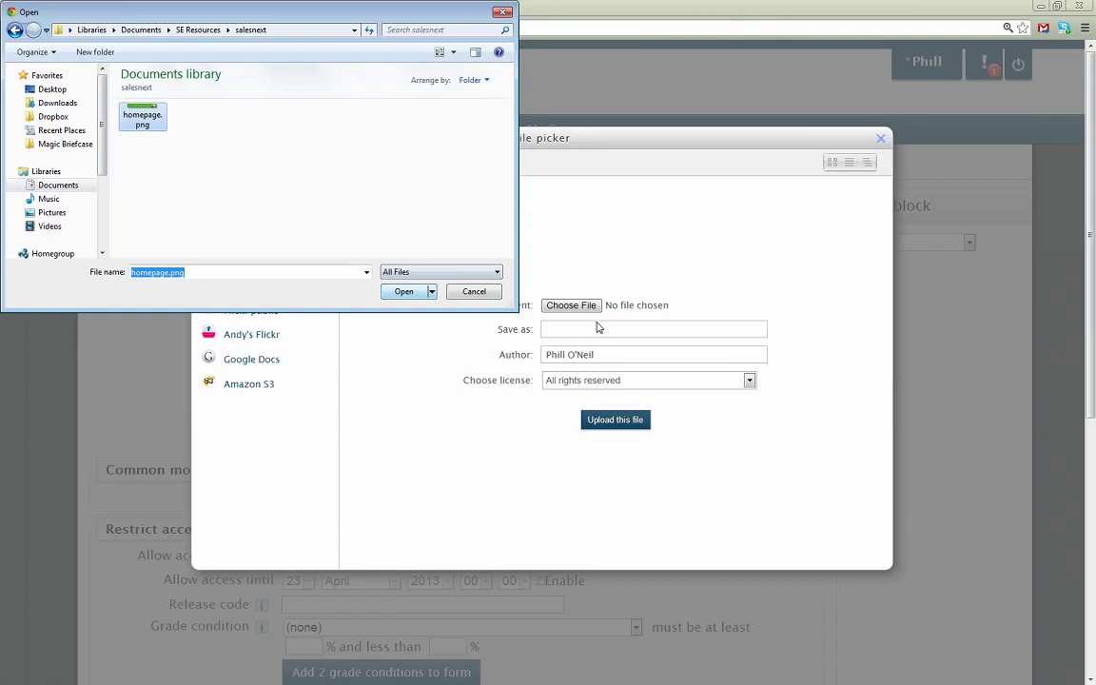
key("Return")
left_click(615, 424)
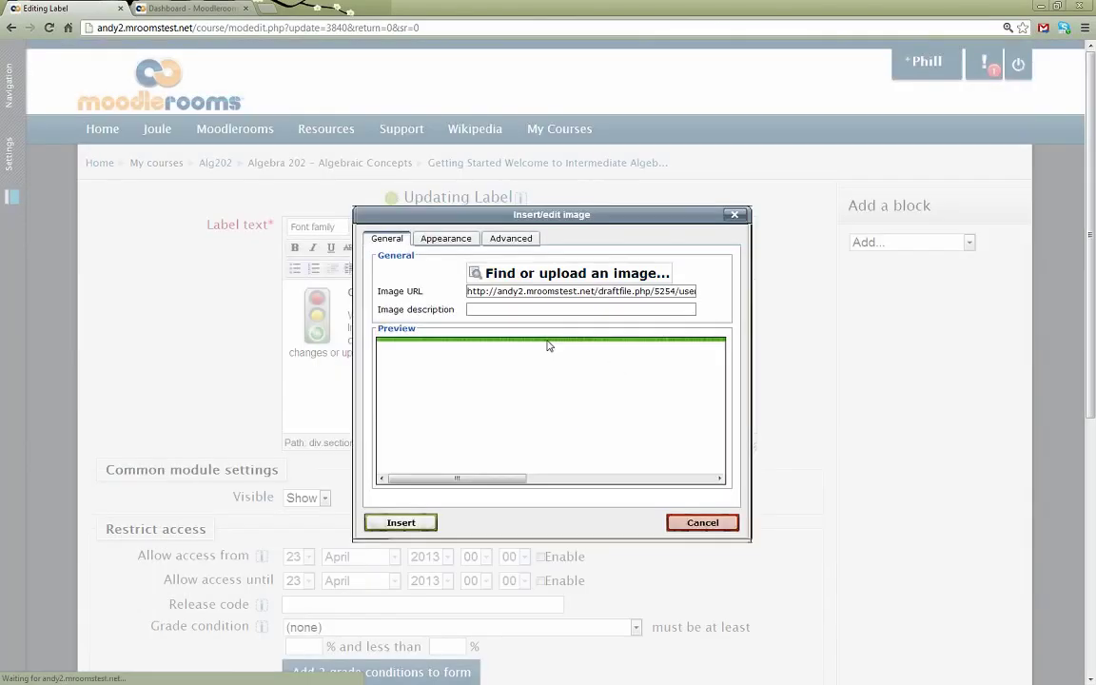
Try to insert the image without a description, read the accessibility prompt, and go back to the empty image description.
left_click(425, 524)
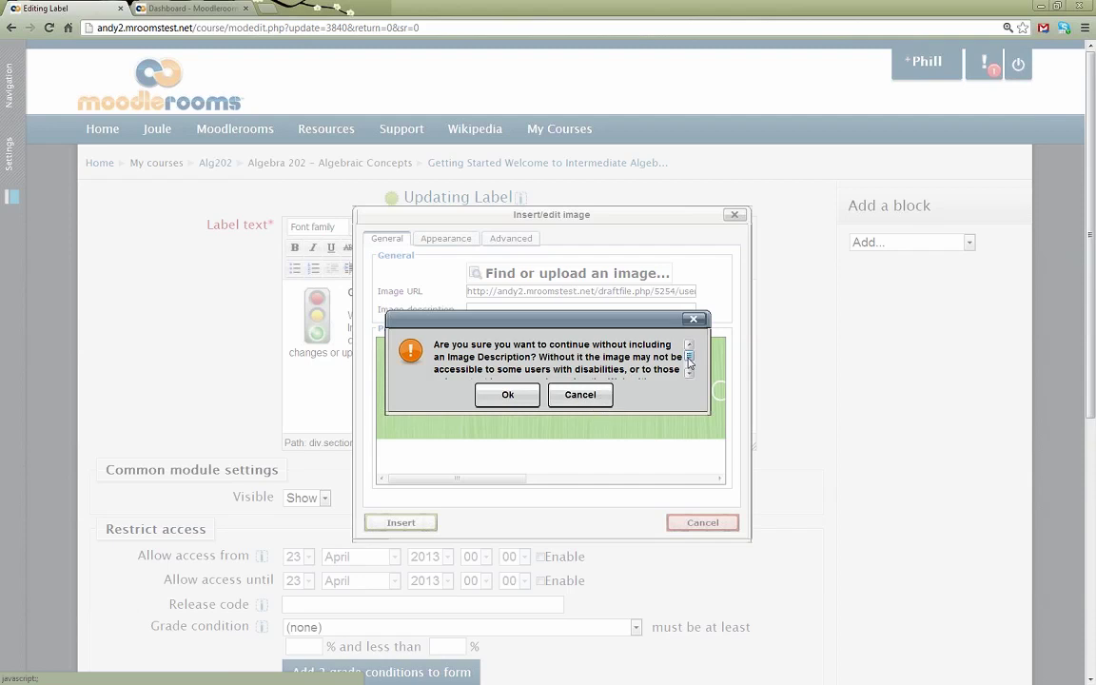
scroll(690, 366, "down", 1)
scroll(690, 366, "down", 2)
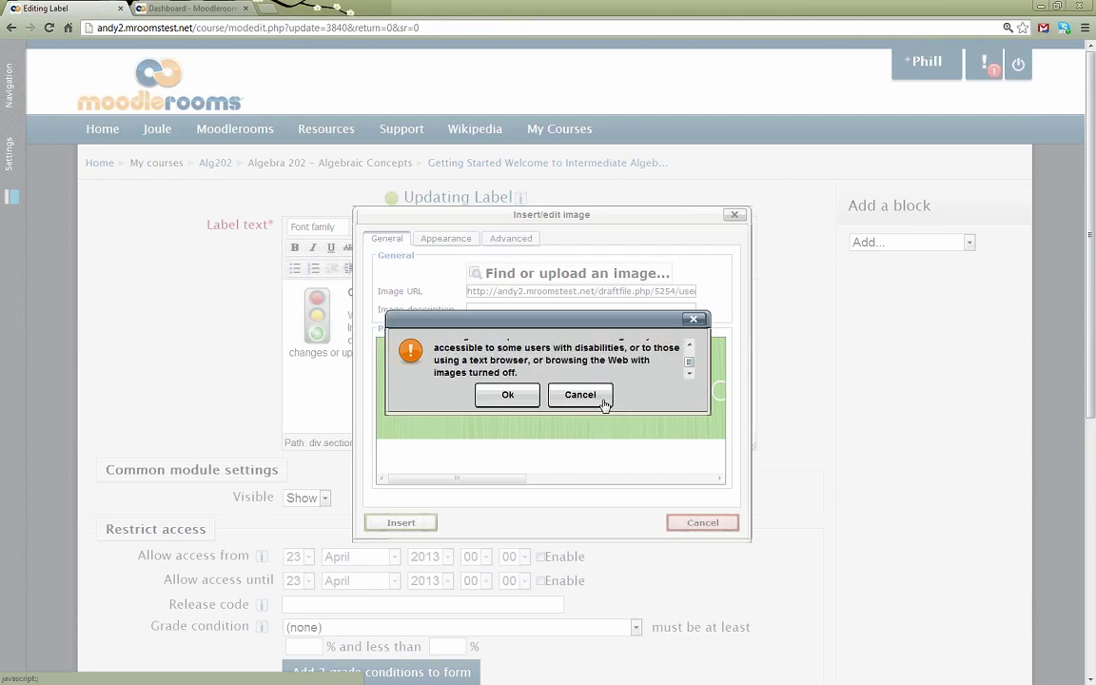
left_click(579, 394)
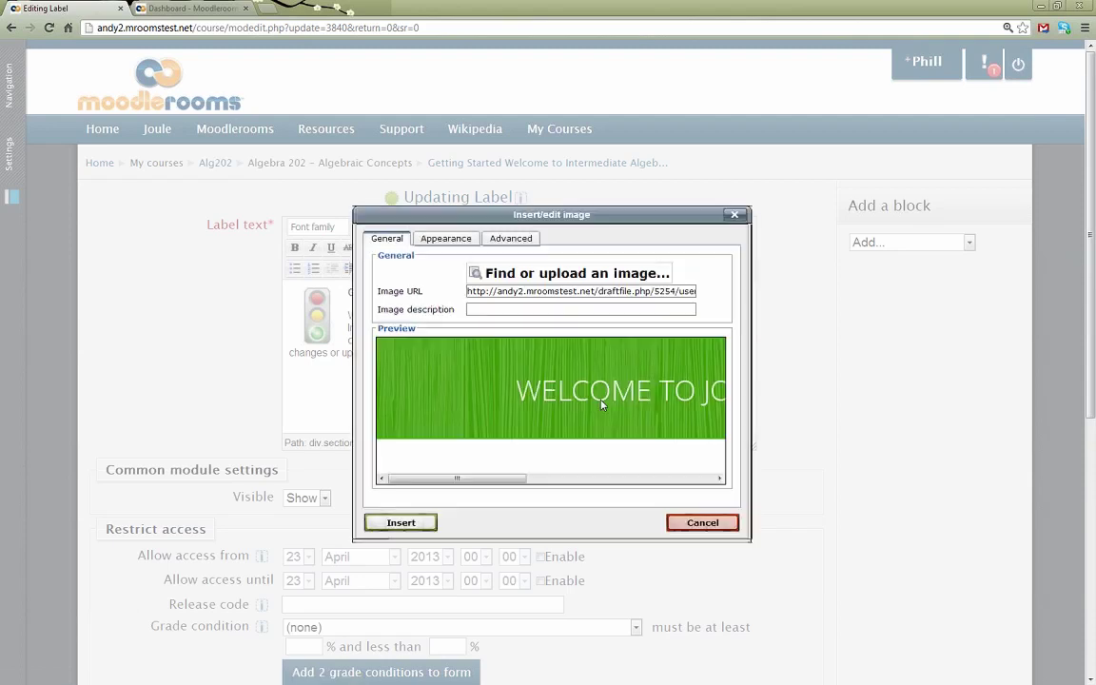
left_click(570, 314)
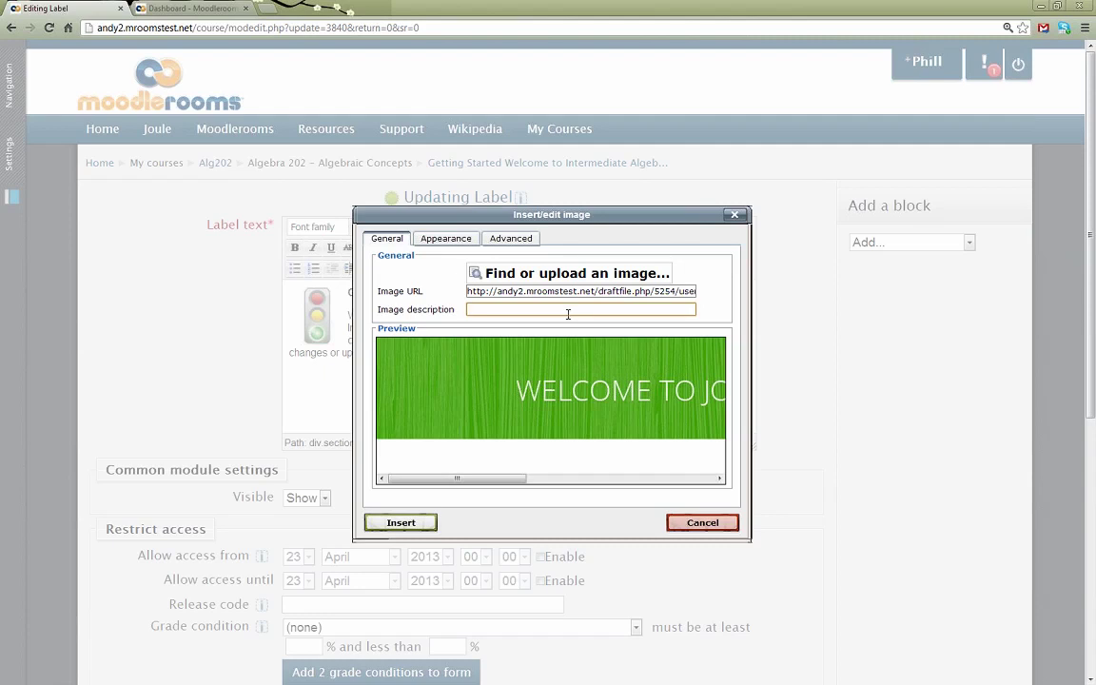
Cancel the image insertion and leave the label's form for the Algebra 202 course page.
left_click(690, 524)
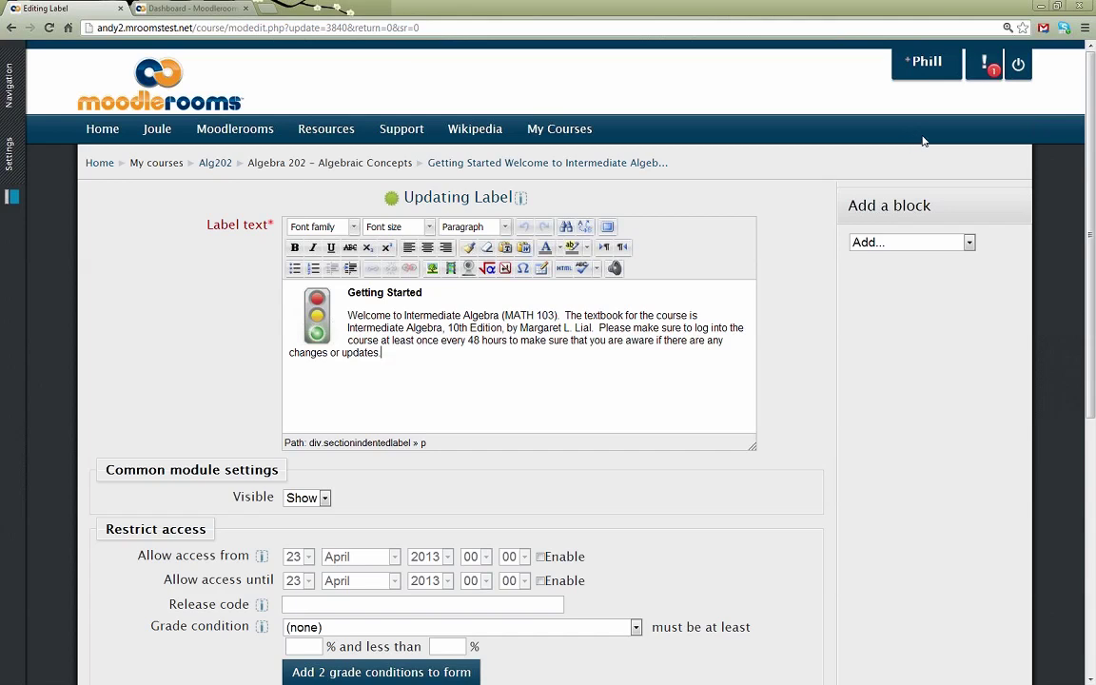
key("ctrl+End")
scroll(171, 240, "down", 1)
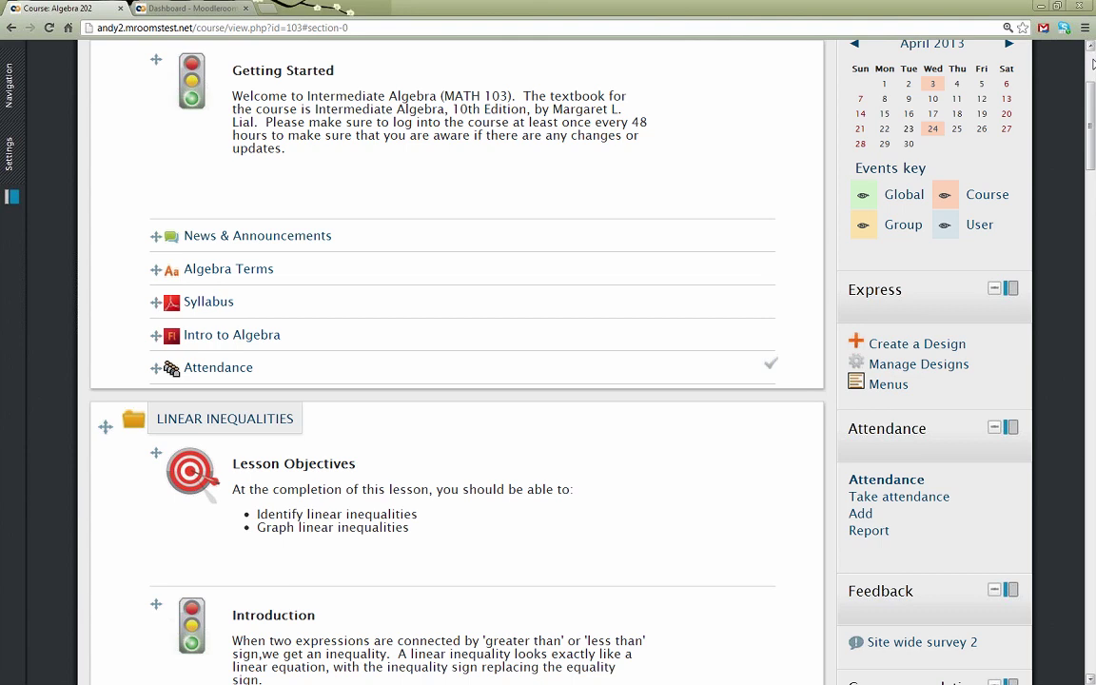
Check the April 3 events in the Algebra 202 course page's calendar.
scroll(1092, 64, "up", 2)
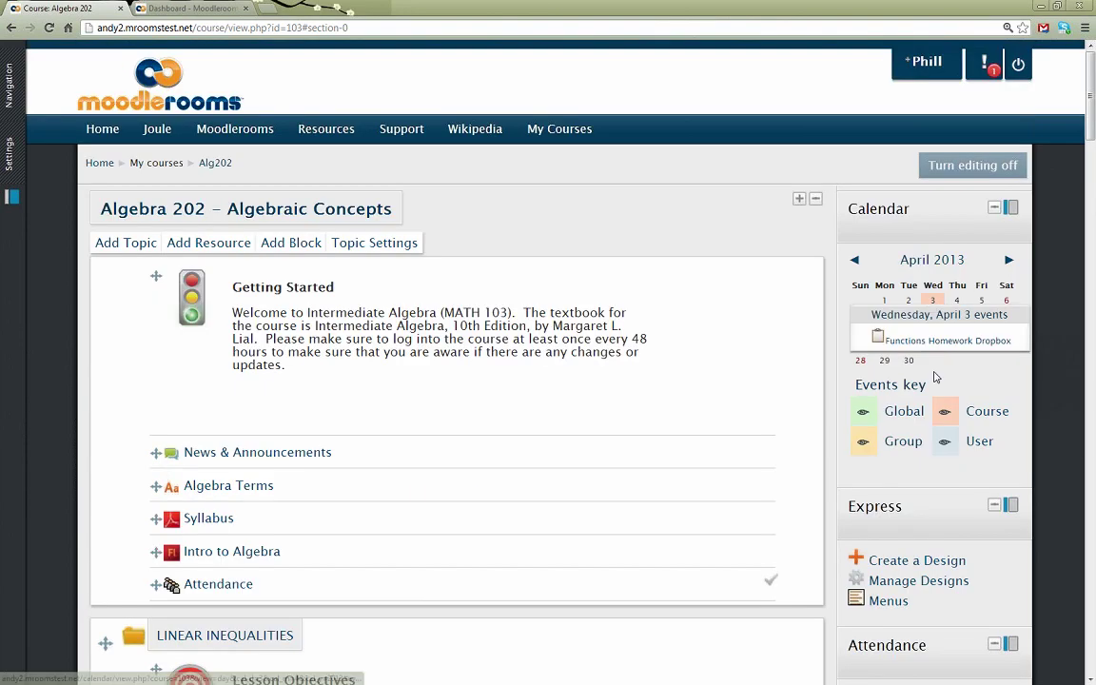
mouse_move(934, 353)
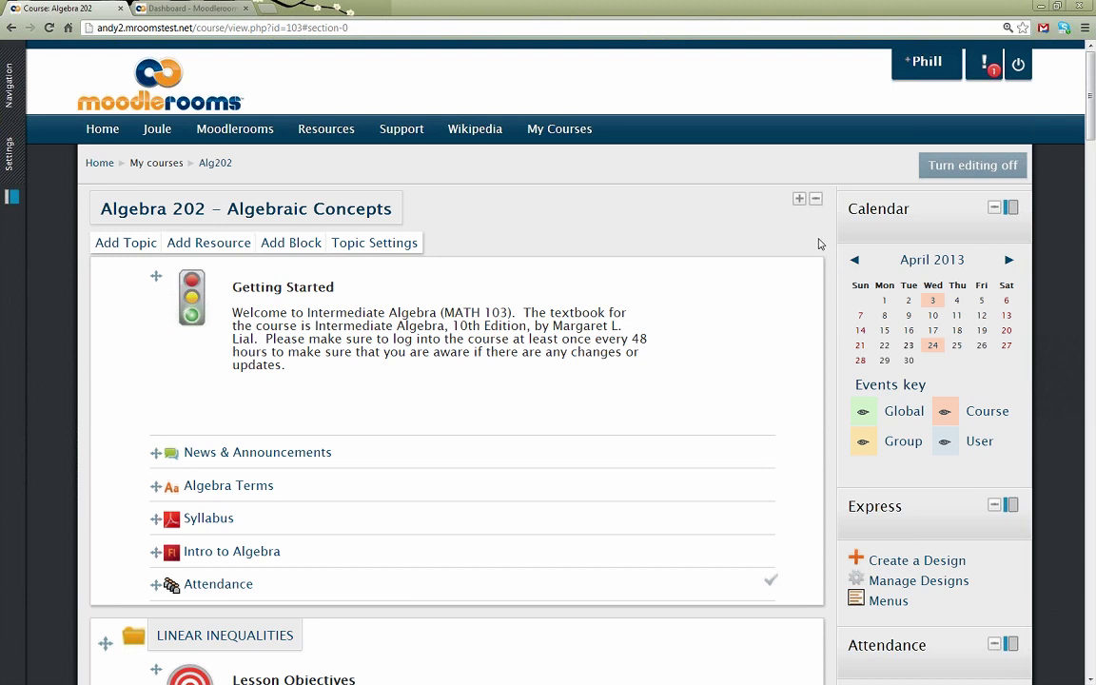
mouse_move(935, 301)
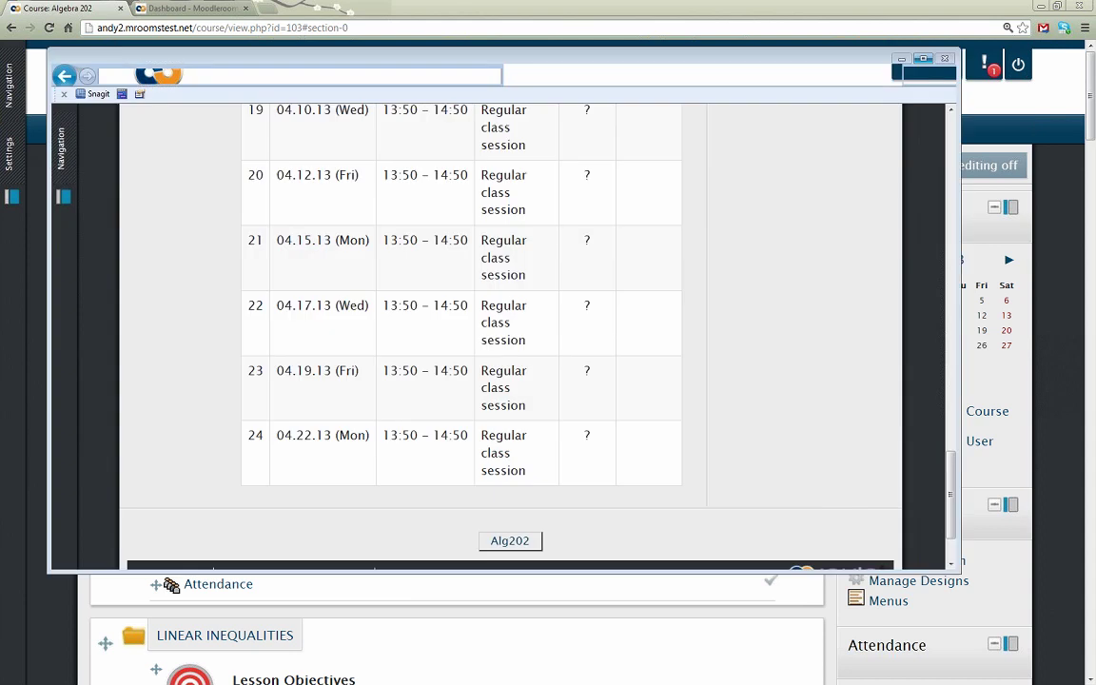
Switch to the student's browser window, open the site home page and check April 3 in its calendar.
scroll(784, 355, "up", 15)
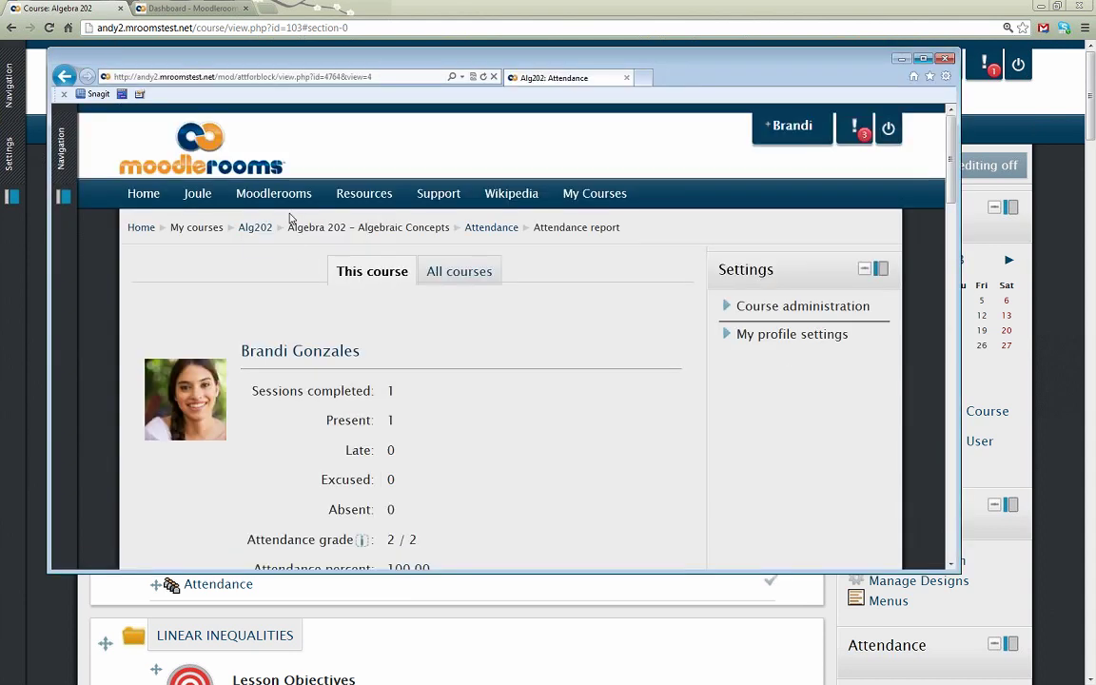
left_click(141, 227)
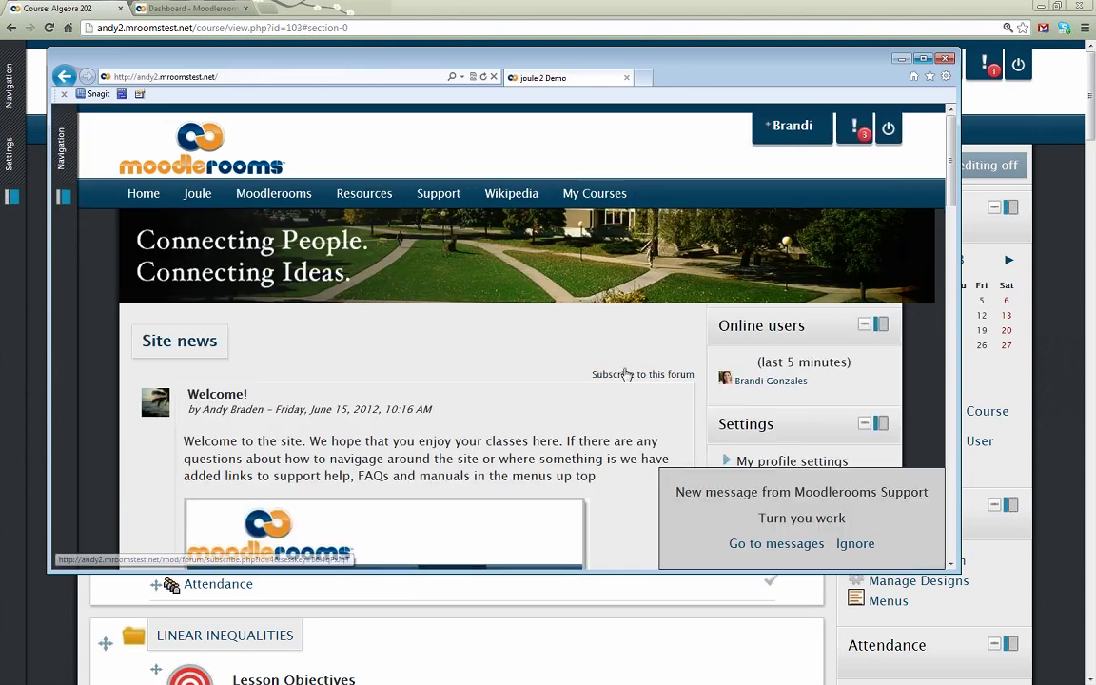
scroll(625, 374, "down", 3)
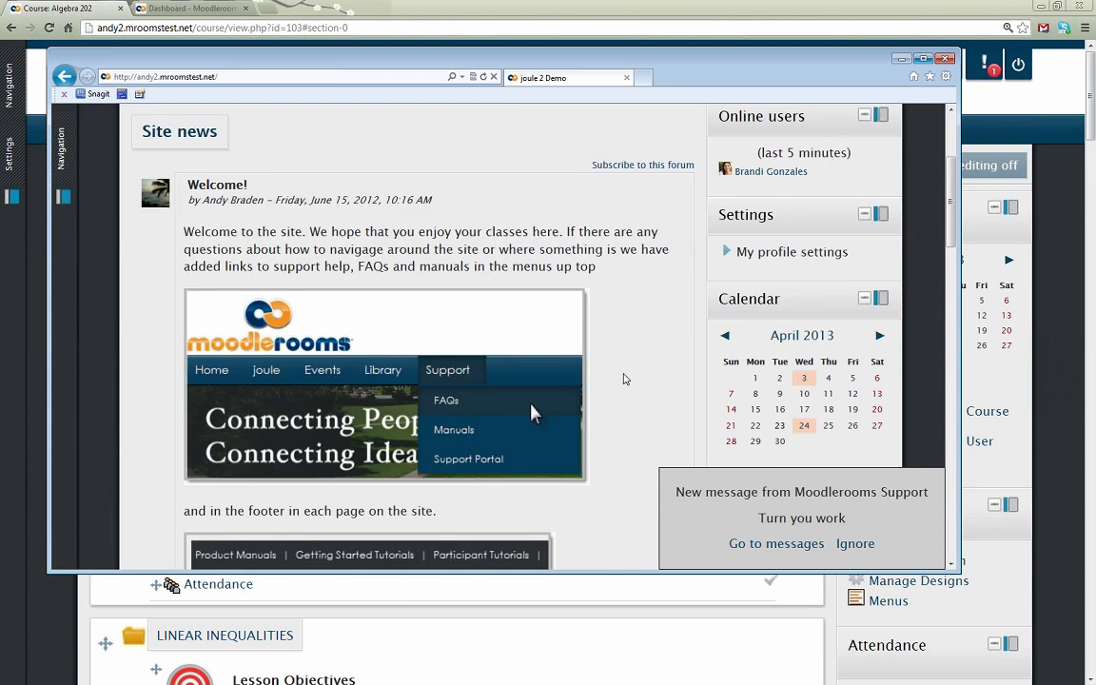
scroll(623, 378, "down", 2)
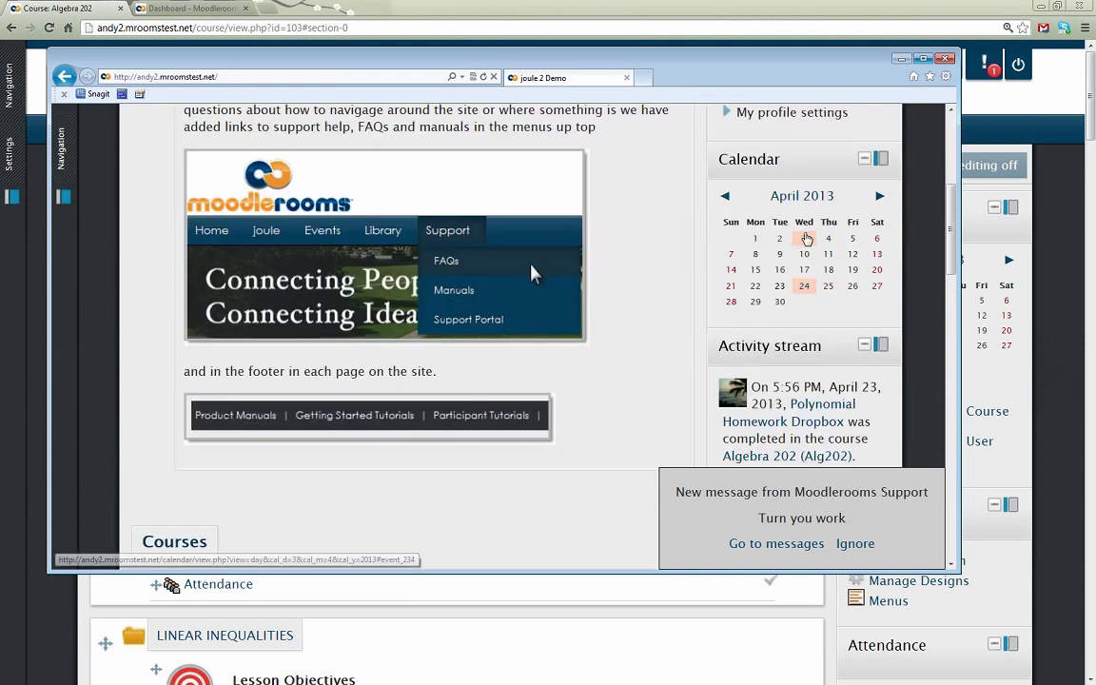
mouse_move(804, 238)
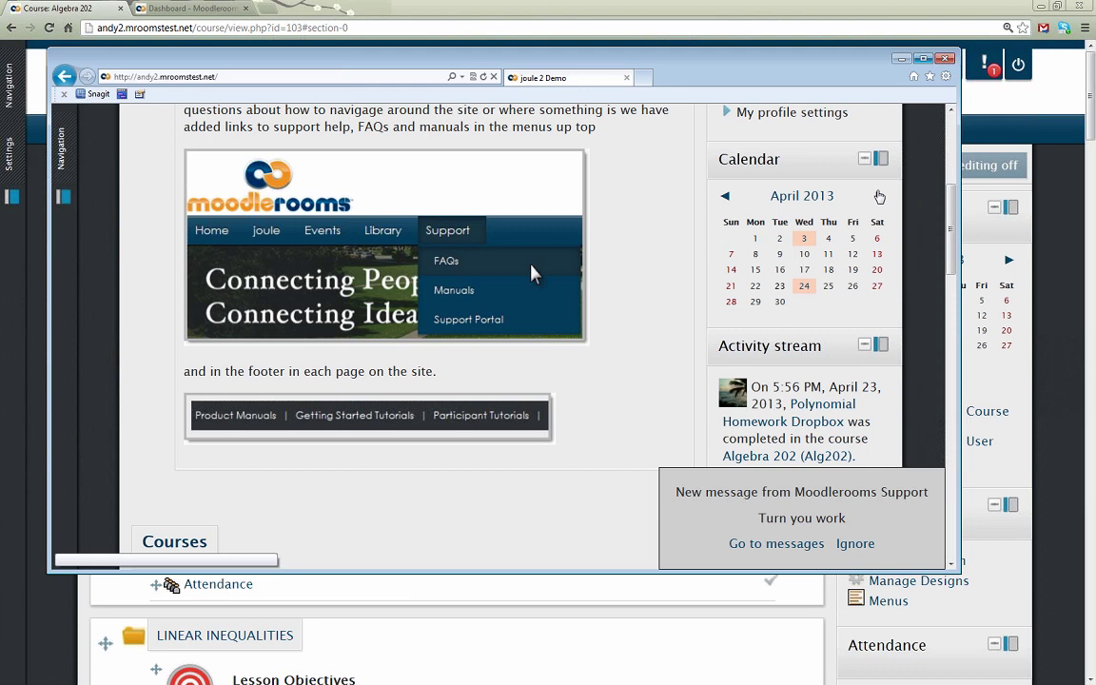
View the Gmail and Gapps sections of the Google Apps block on the student's home page.
left_click(902, 59)
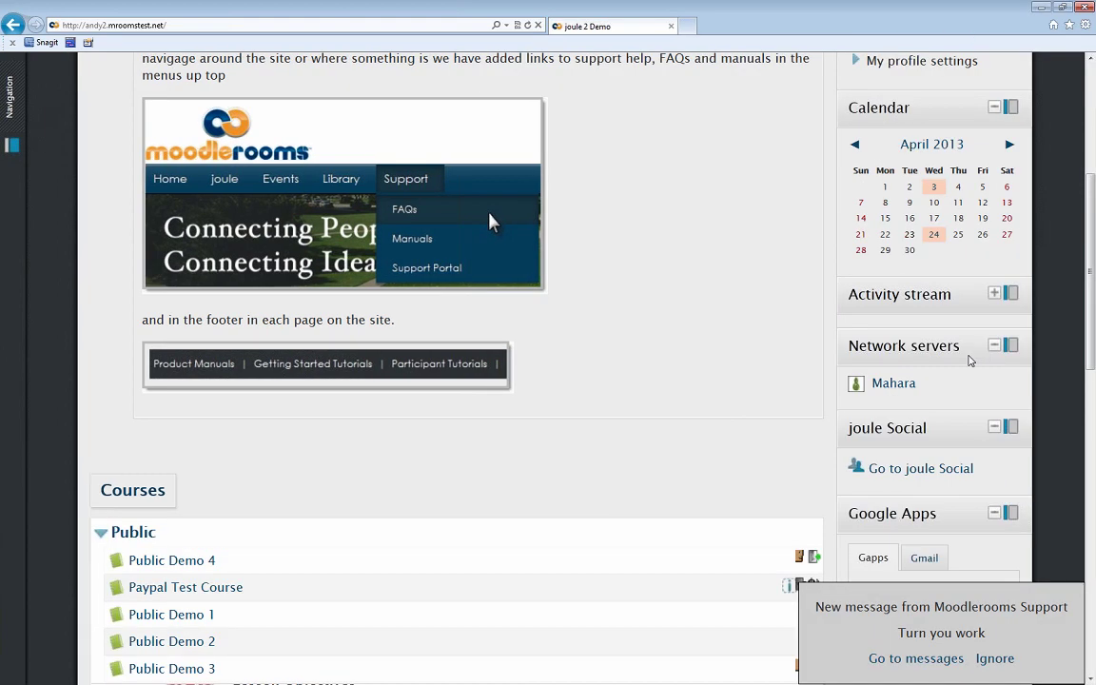
scroll(969, 360, "down", 2)
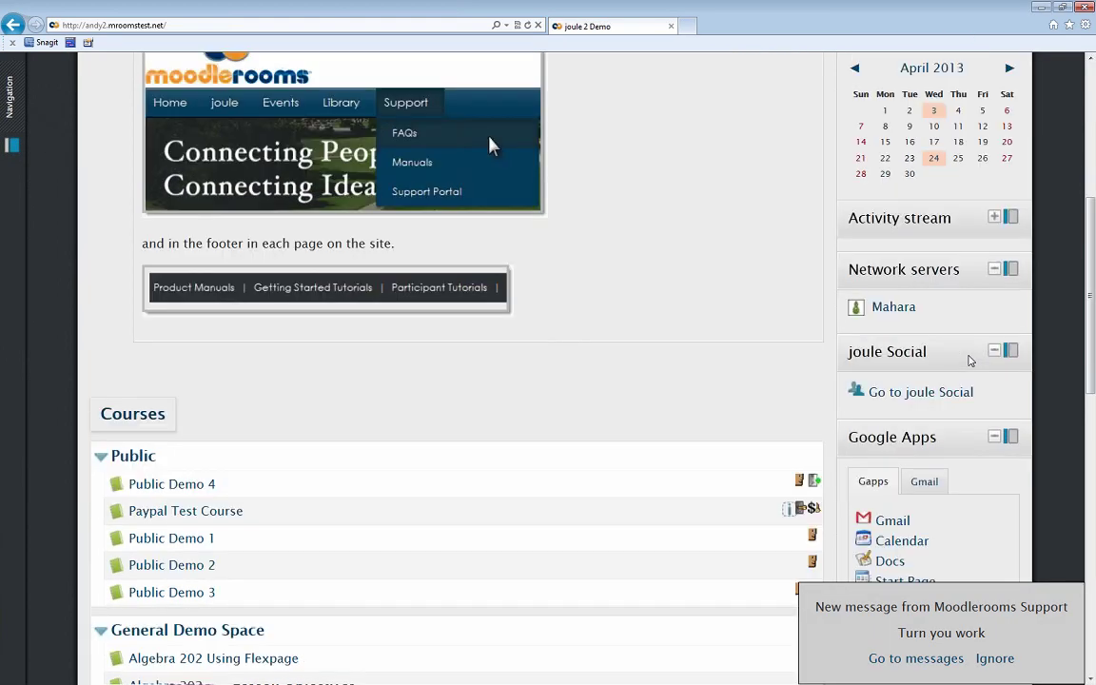
scroll(969, 360, "down", 3)
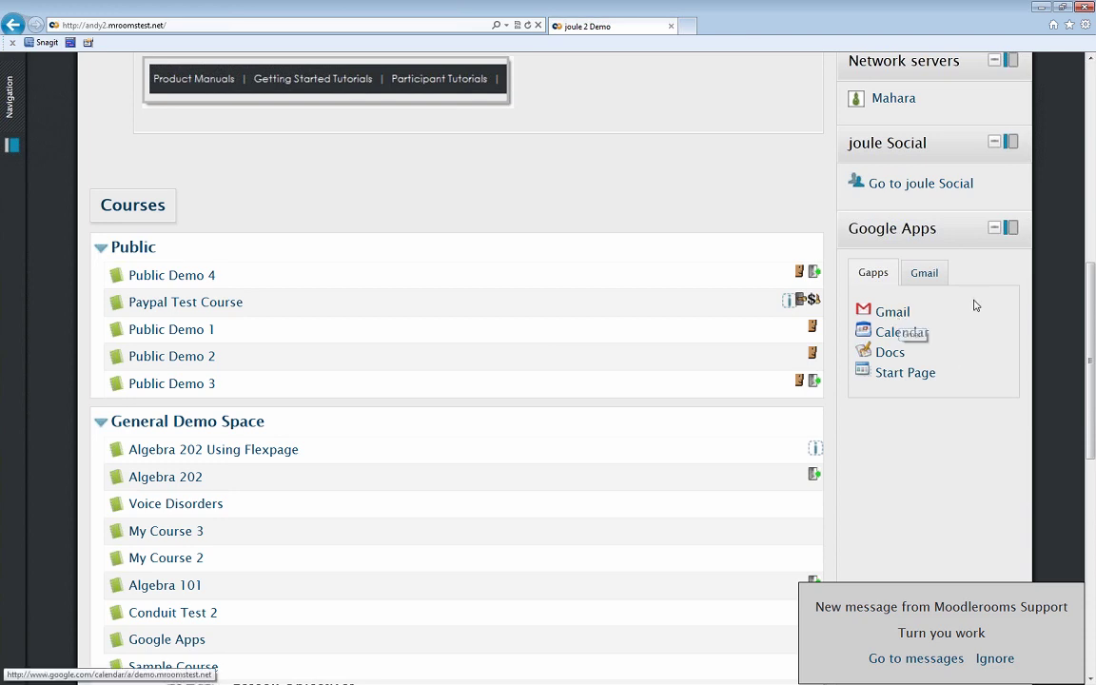
left_click(923, 273)
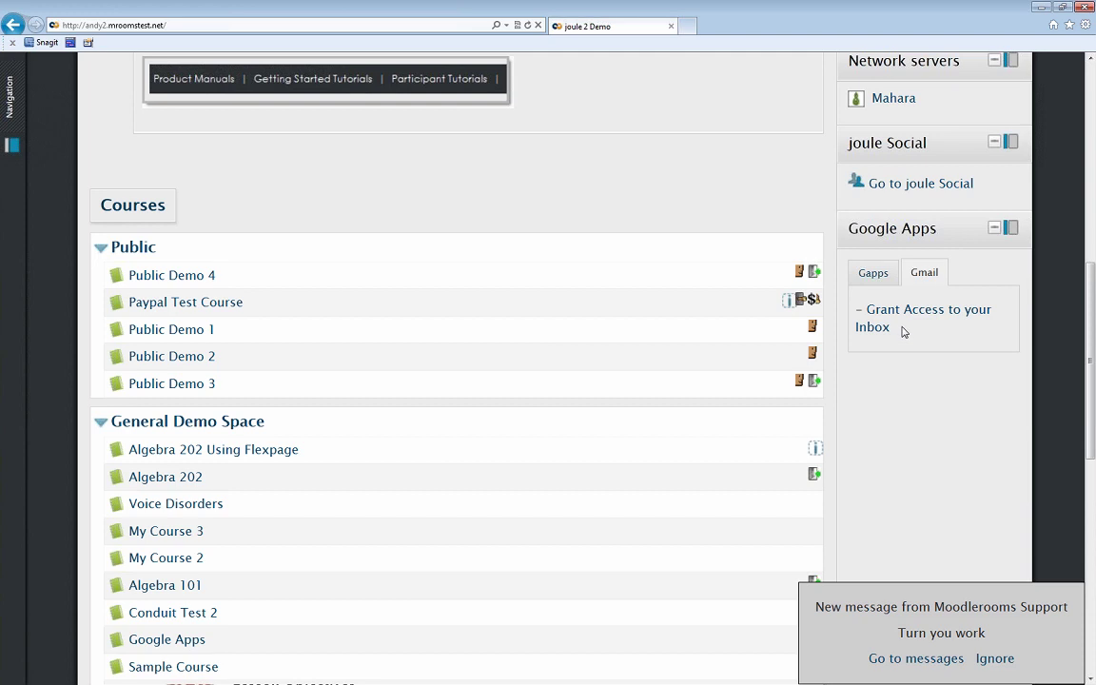
left_click(872, 273)
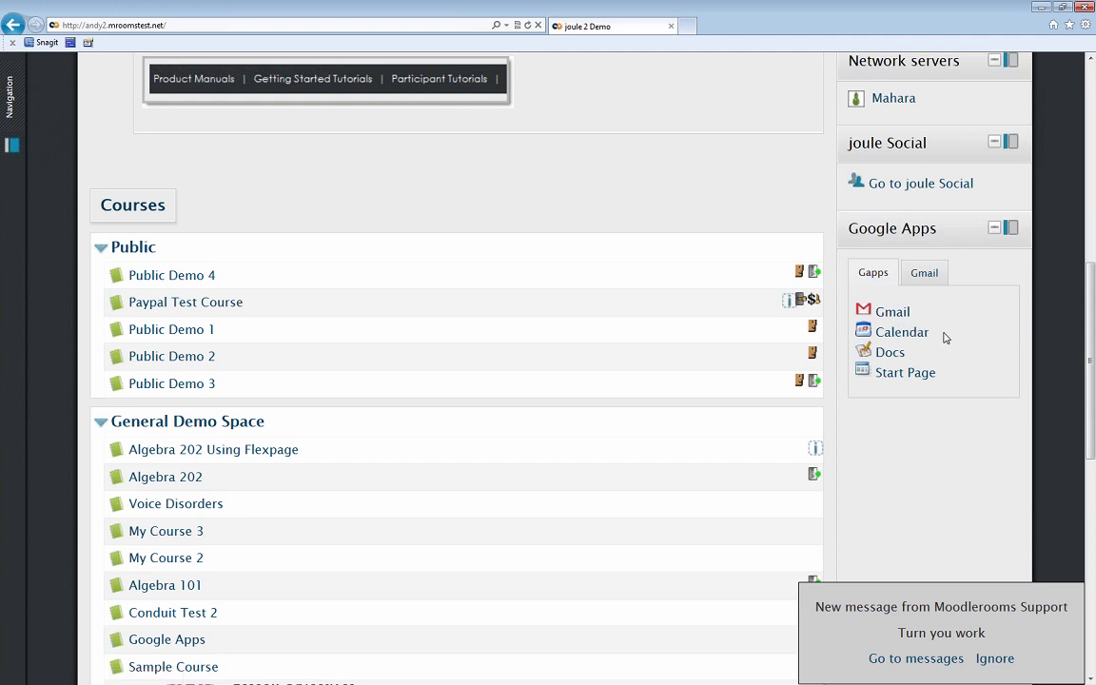
left_click(1063, 9)
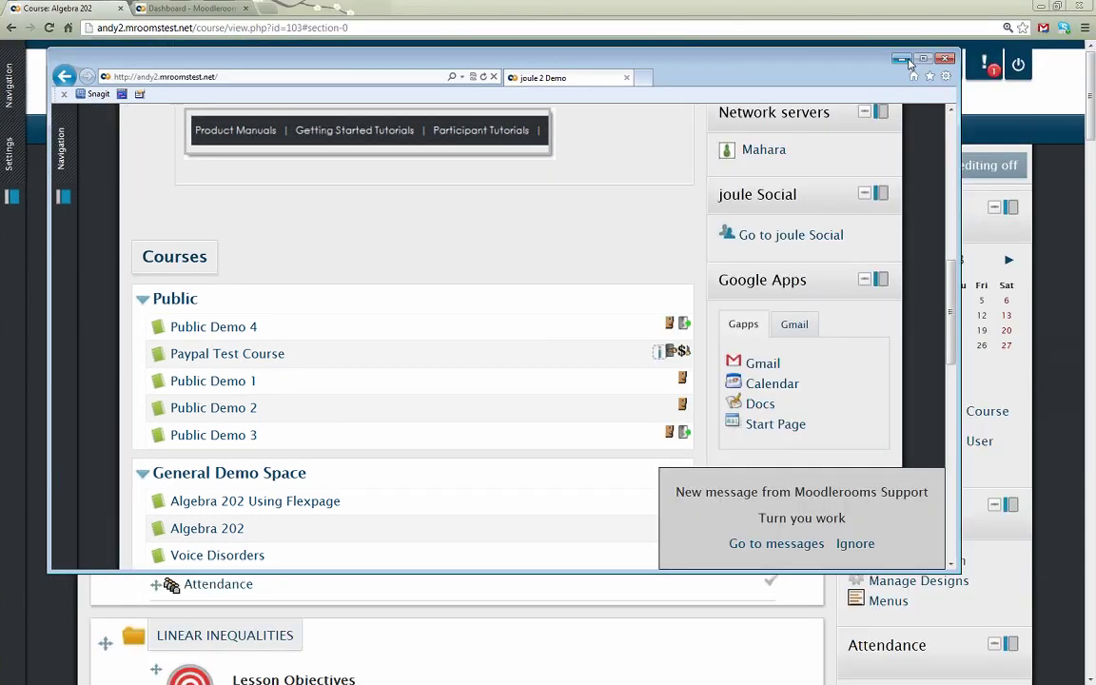
Return to the teacher's browser window, look over the Algebra 202 course page and turn editing off.
left_click(1090, 447)
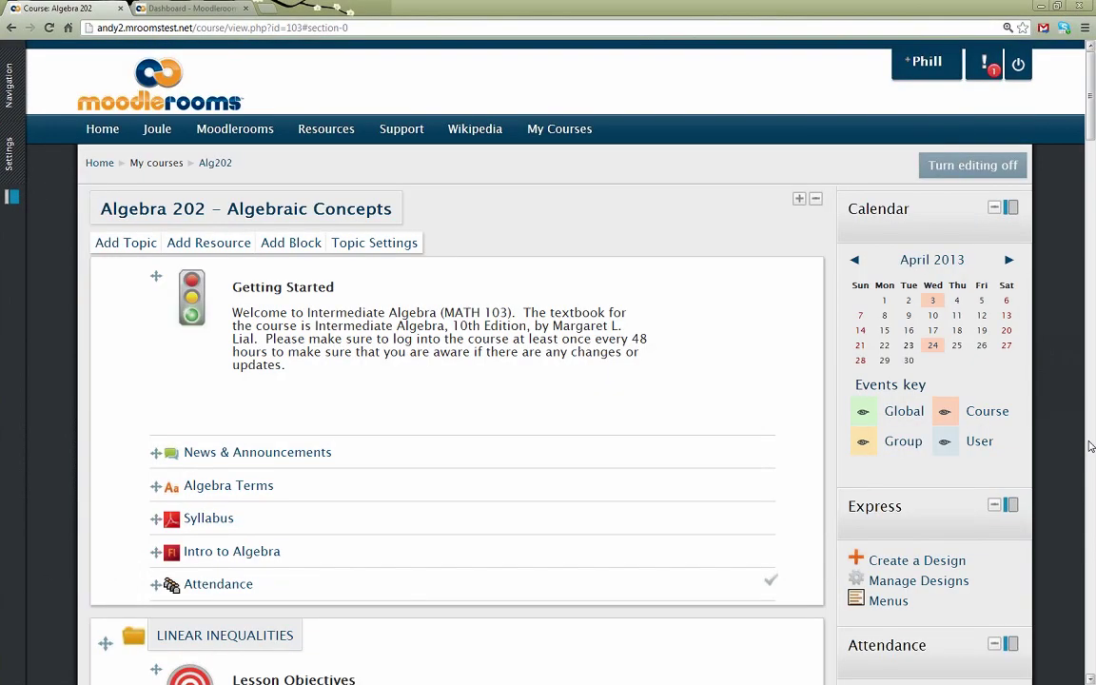
left_click(1089, 447)
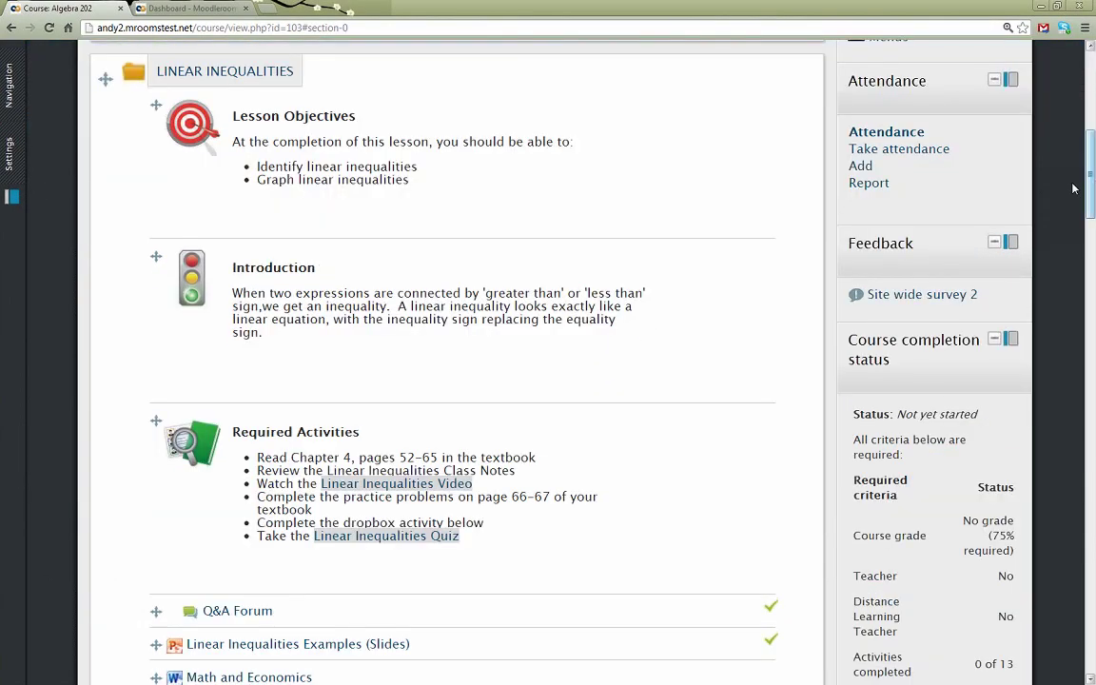
left_click(1092, 78)
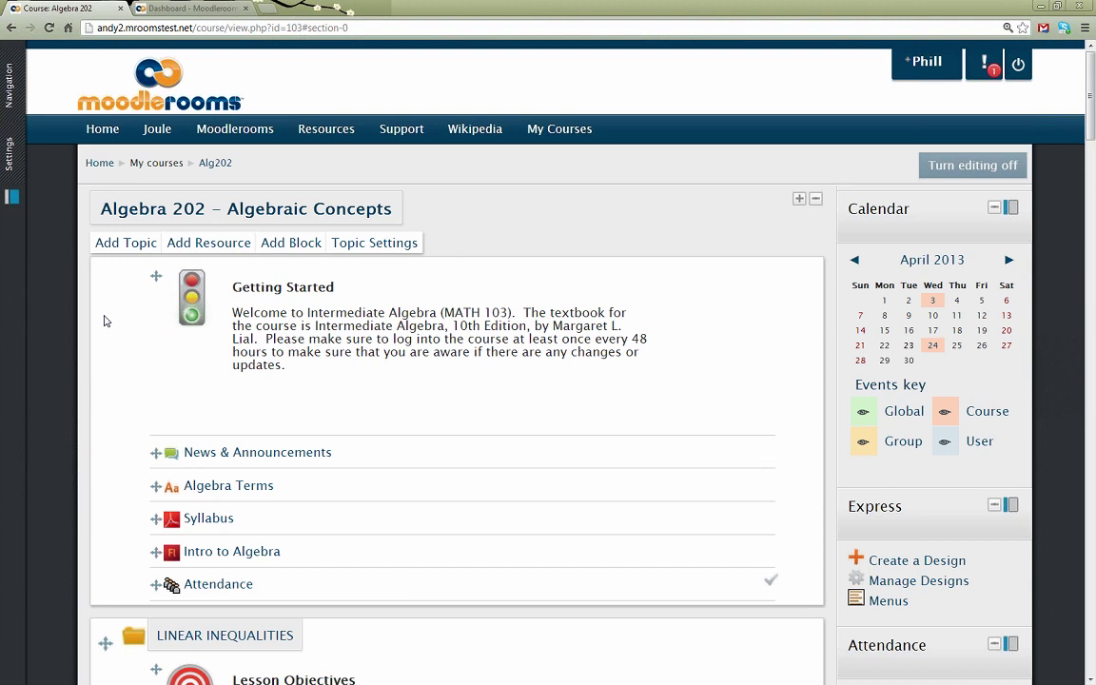
left_click(972, 166)
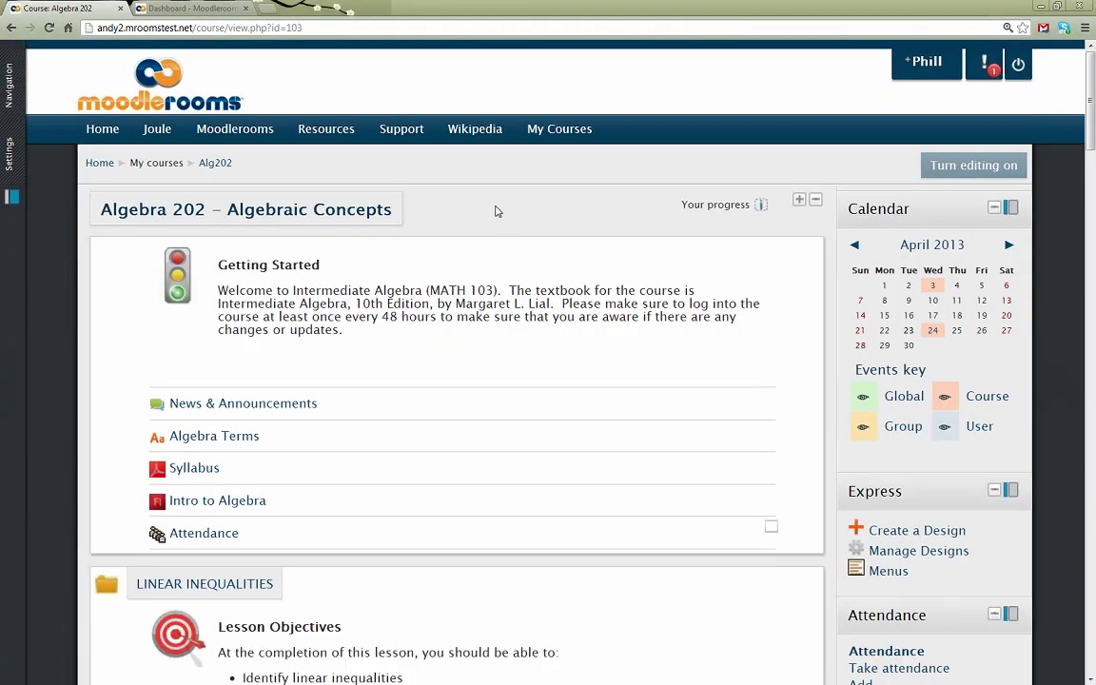
Open the Rational Expressions Homework Dropbox event from April 24 in the course calendar.
scroll(495, 211, "down", 2)
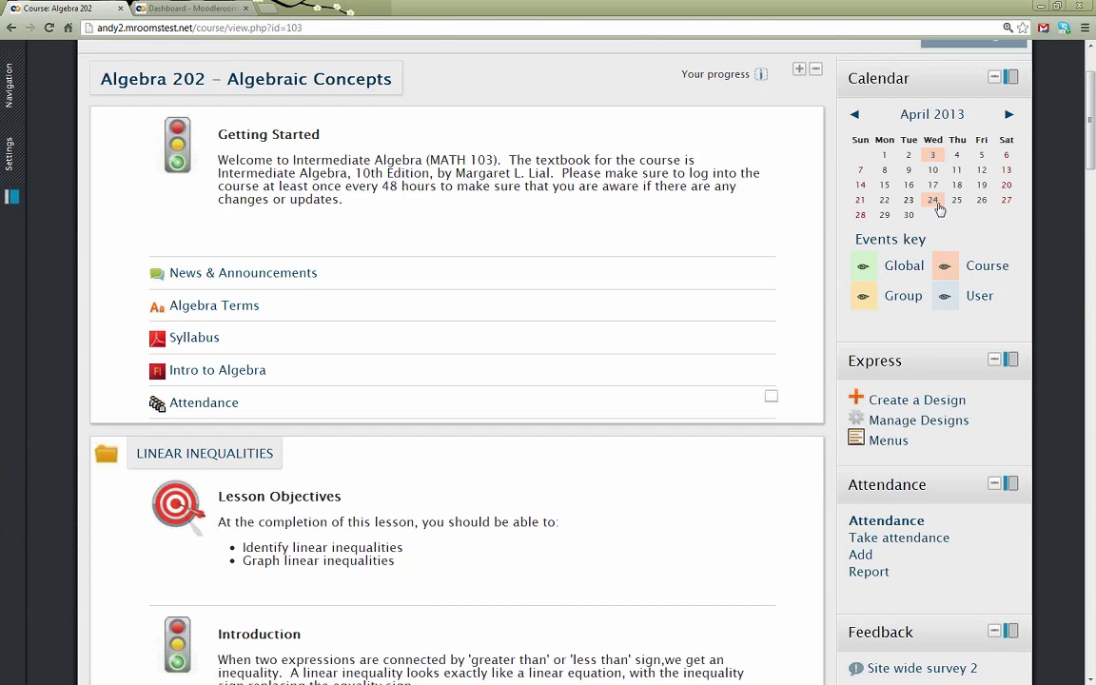
mouse_move(935, 215)
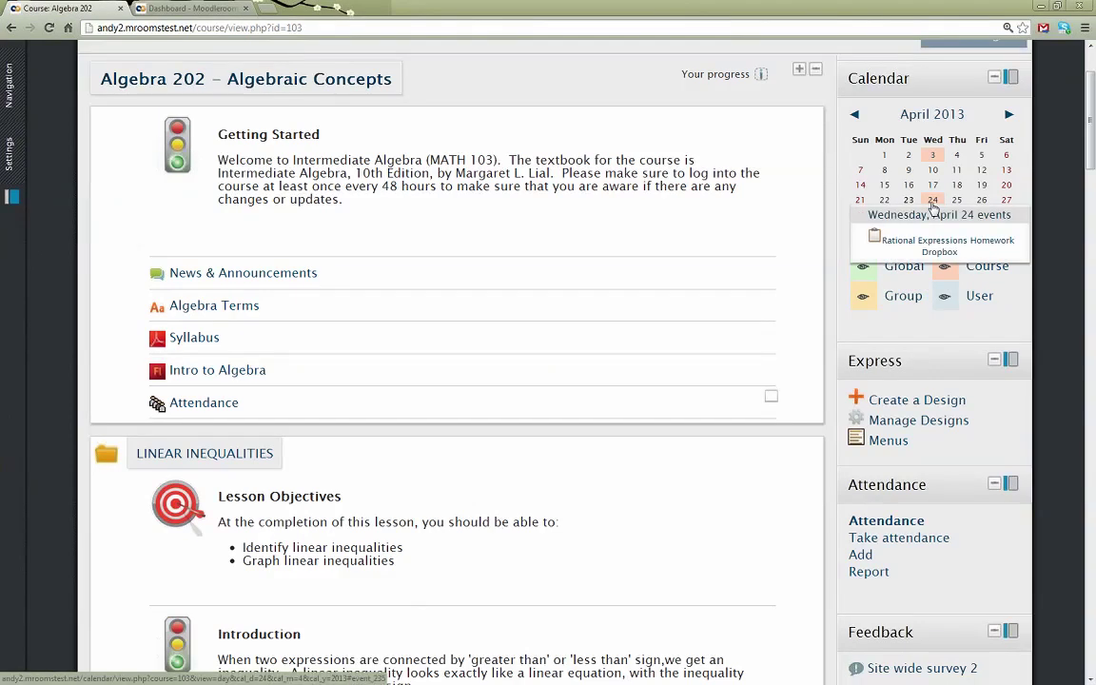
left_click(919, 245)
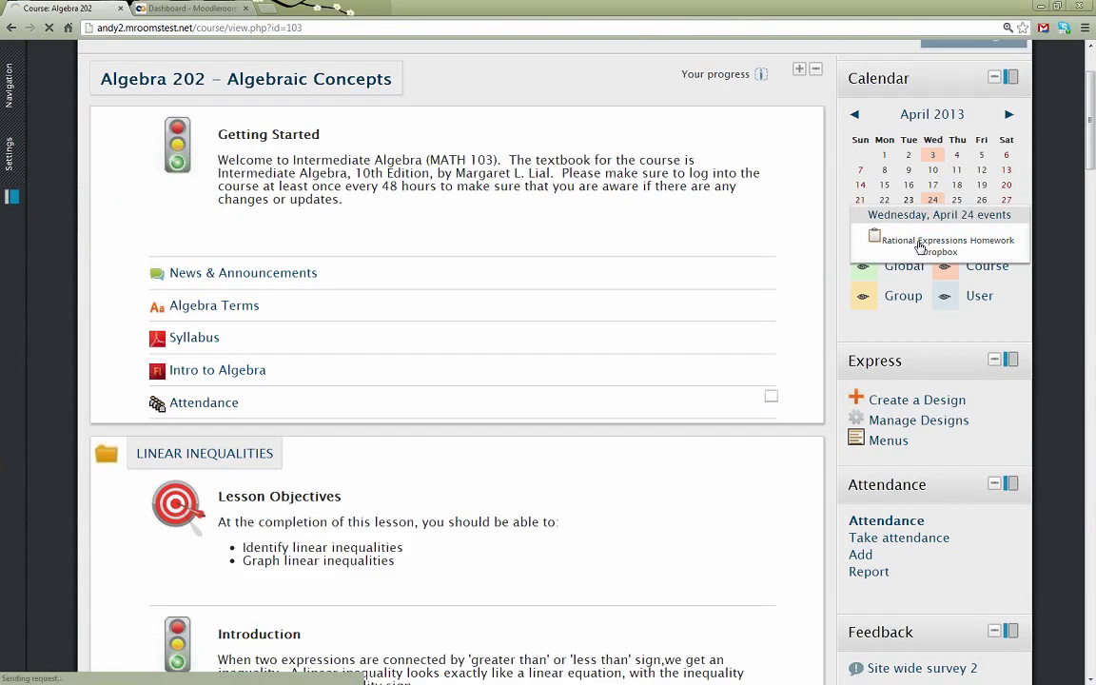
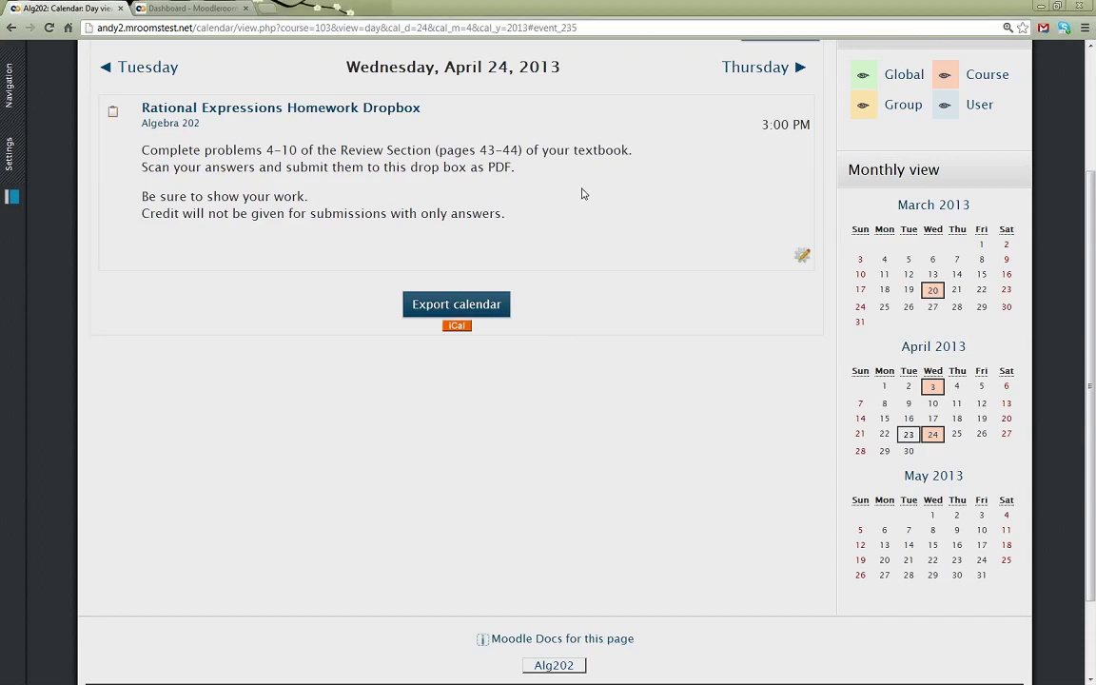
Return to the site home page, reset the page zoom to its default and close the Moodlerooms manuals dashboard.
scroll(582, 193, "up", 1)
scroll(575, 190, "up", 2)
key("alt+Home")
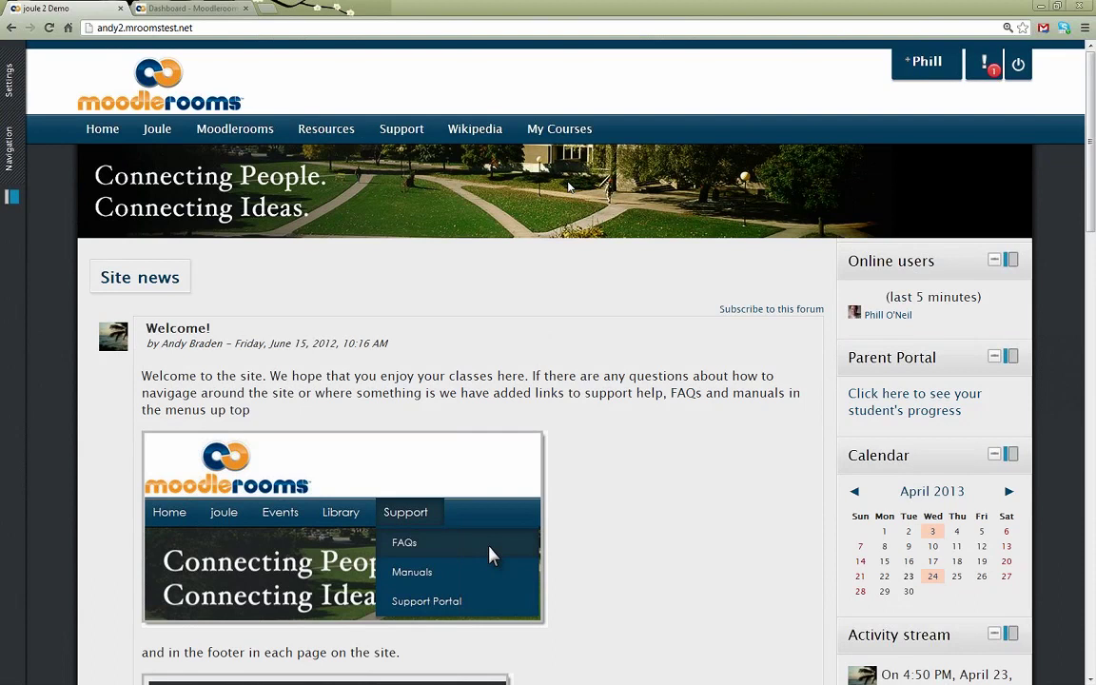
key("ctrl+0")
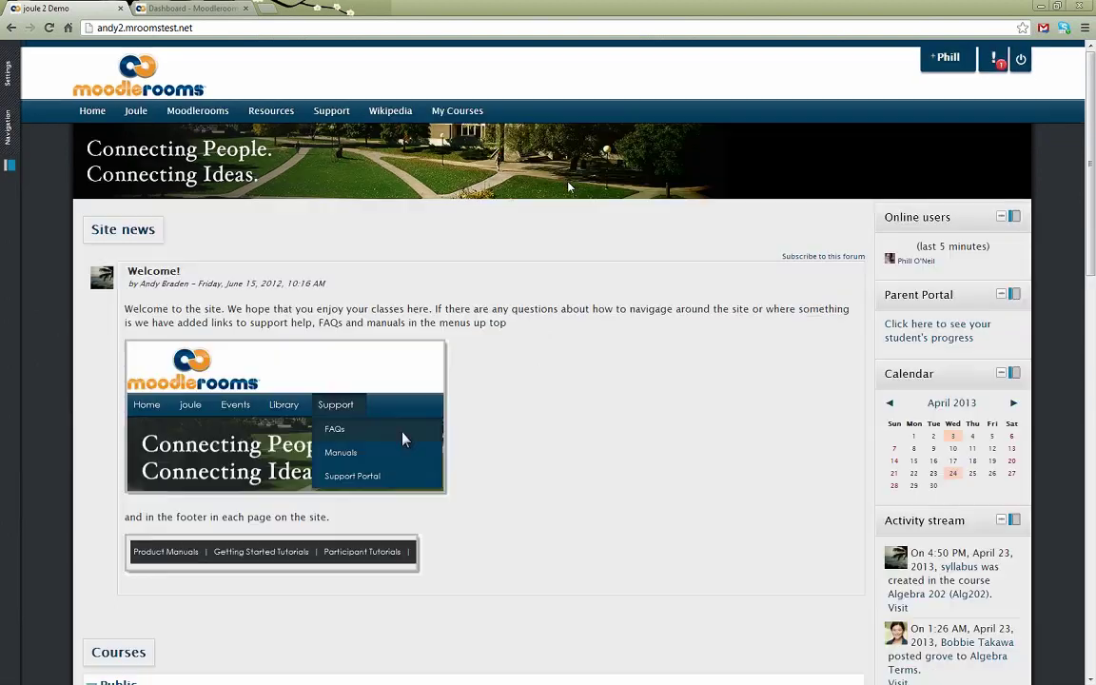
left_click(202, 11)
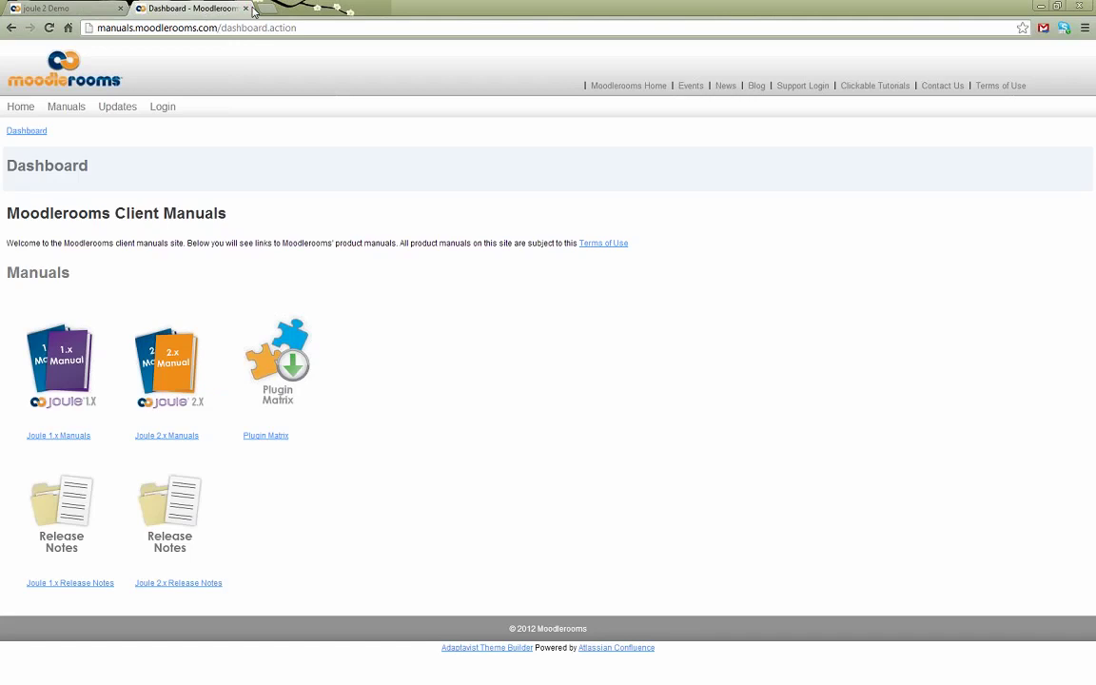
left_click(245, 8)
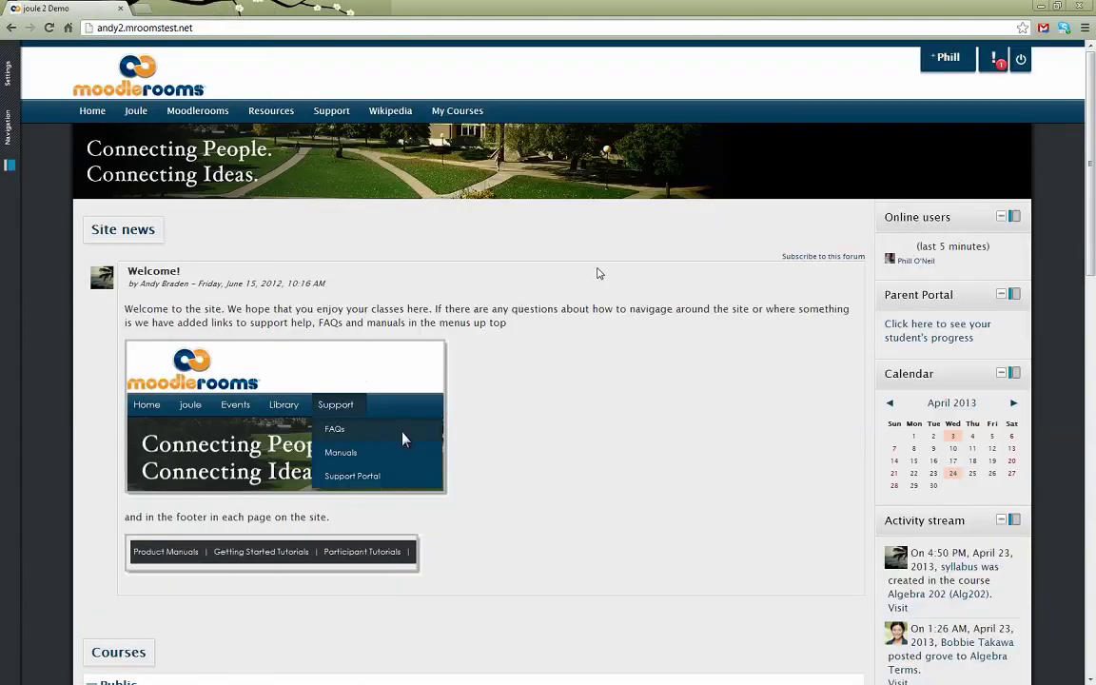